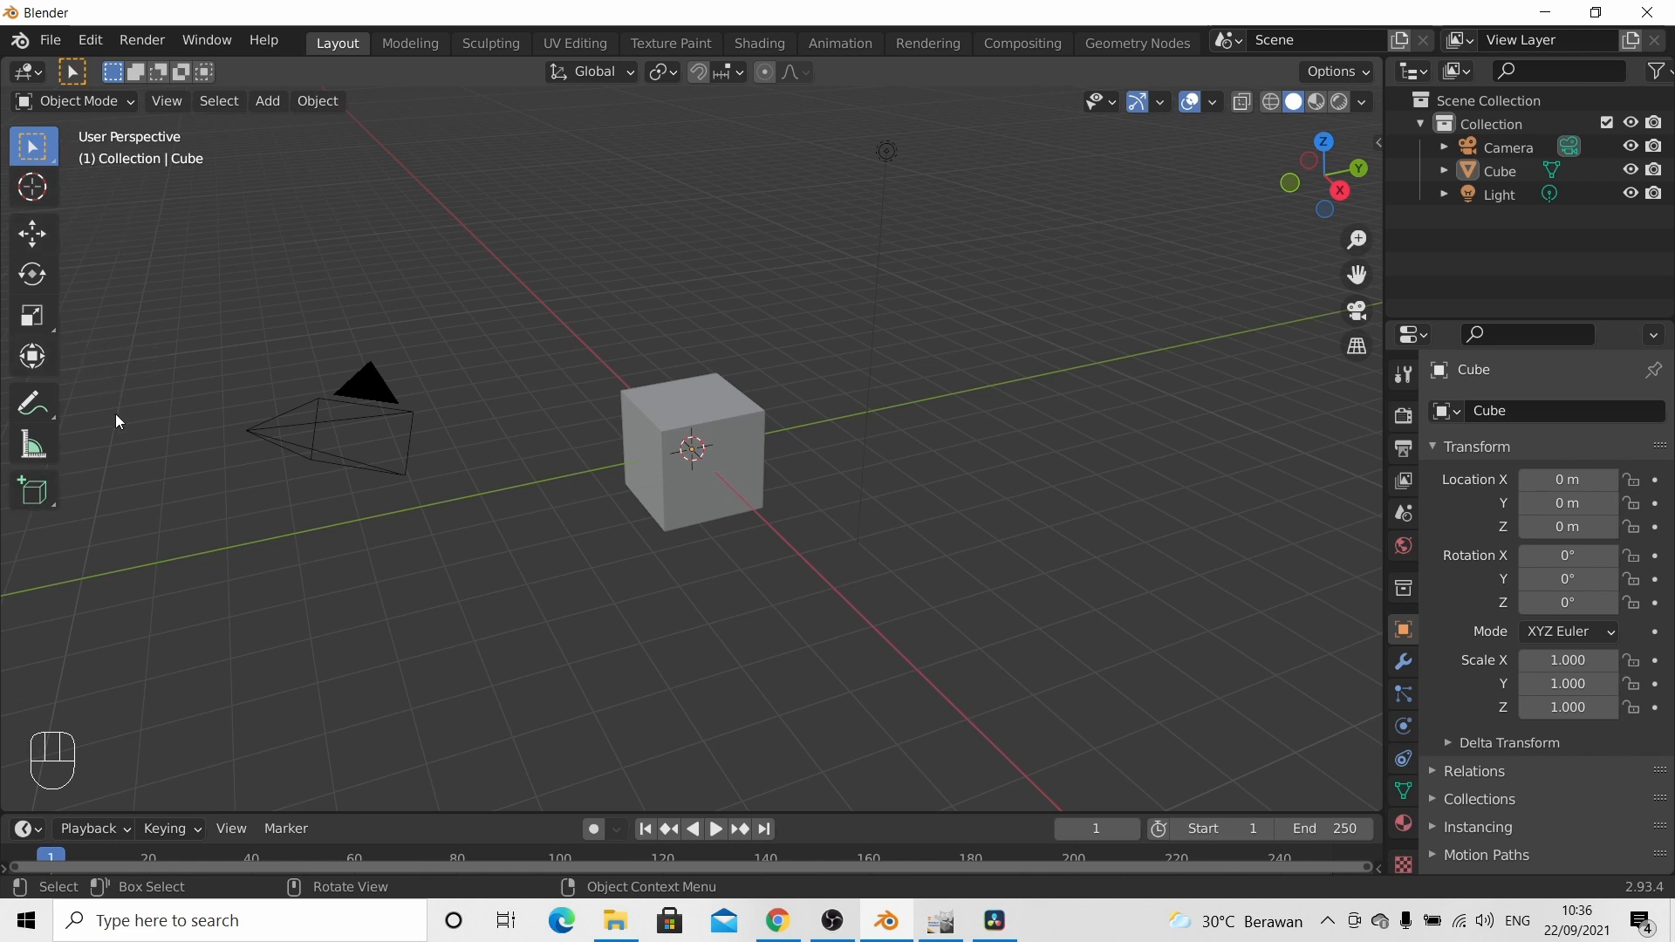
Step: Hide the viewport's toolbar and show it again, repeating the toggle several times
key(t)
key(t)
key(t)
key(t)
key(t)
key(t)
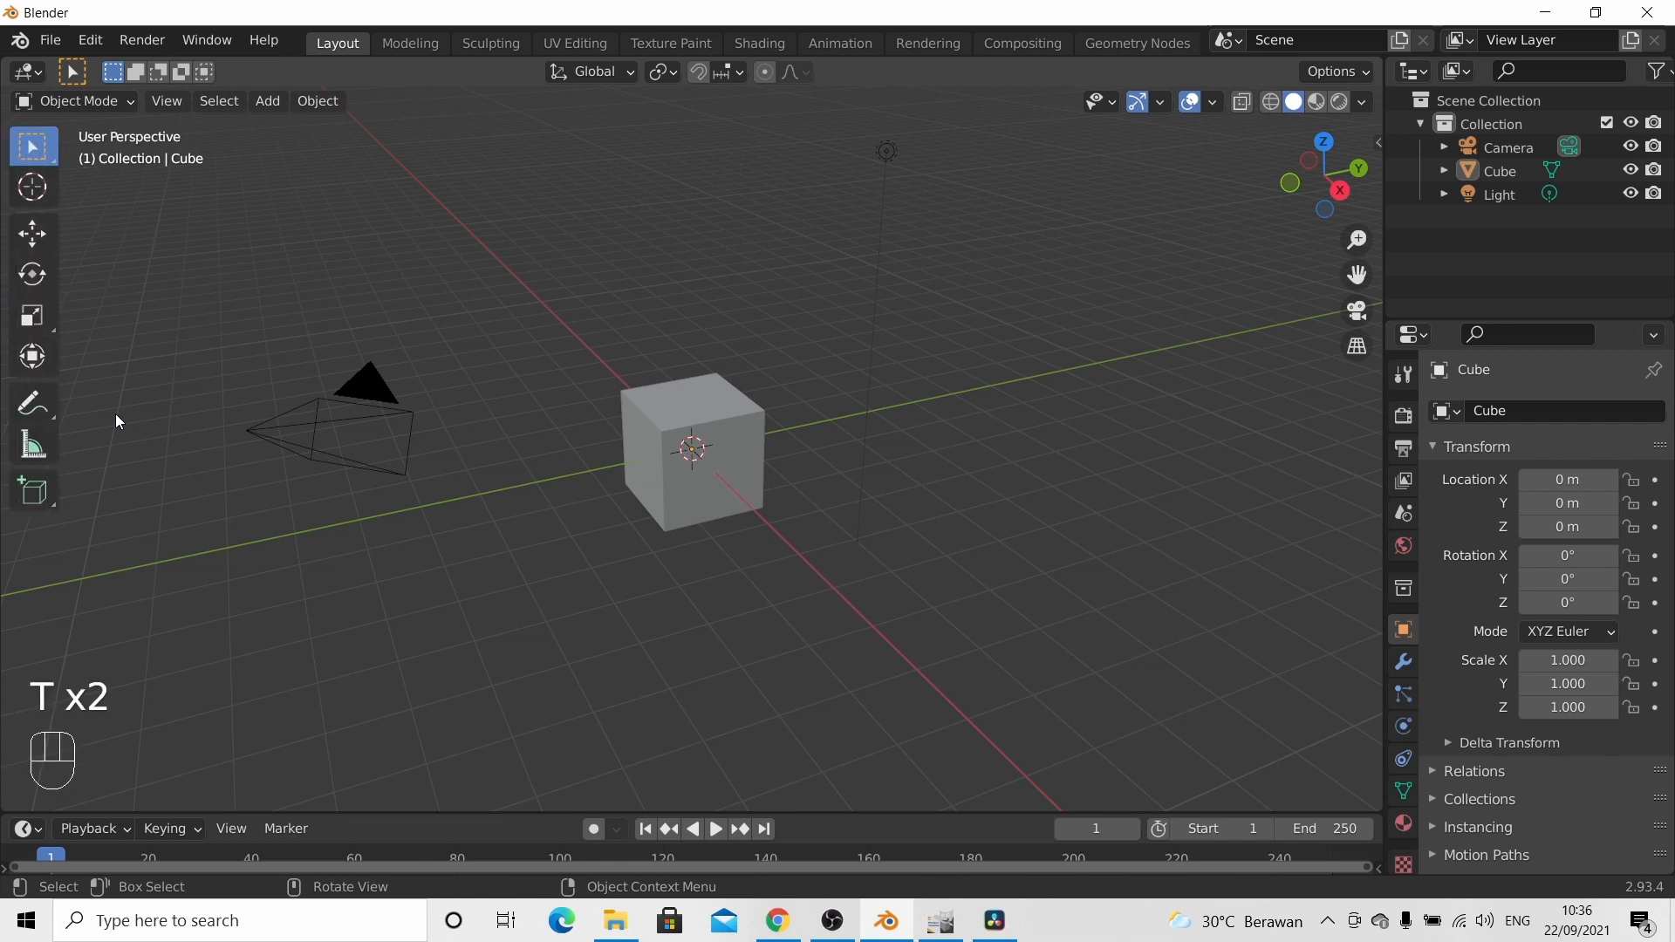
Step: Set the selection tool to Select Box and box-select the default cube
click(54, 161)
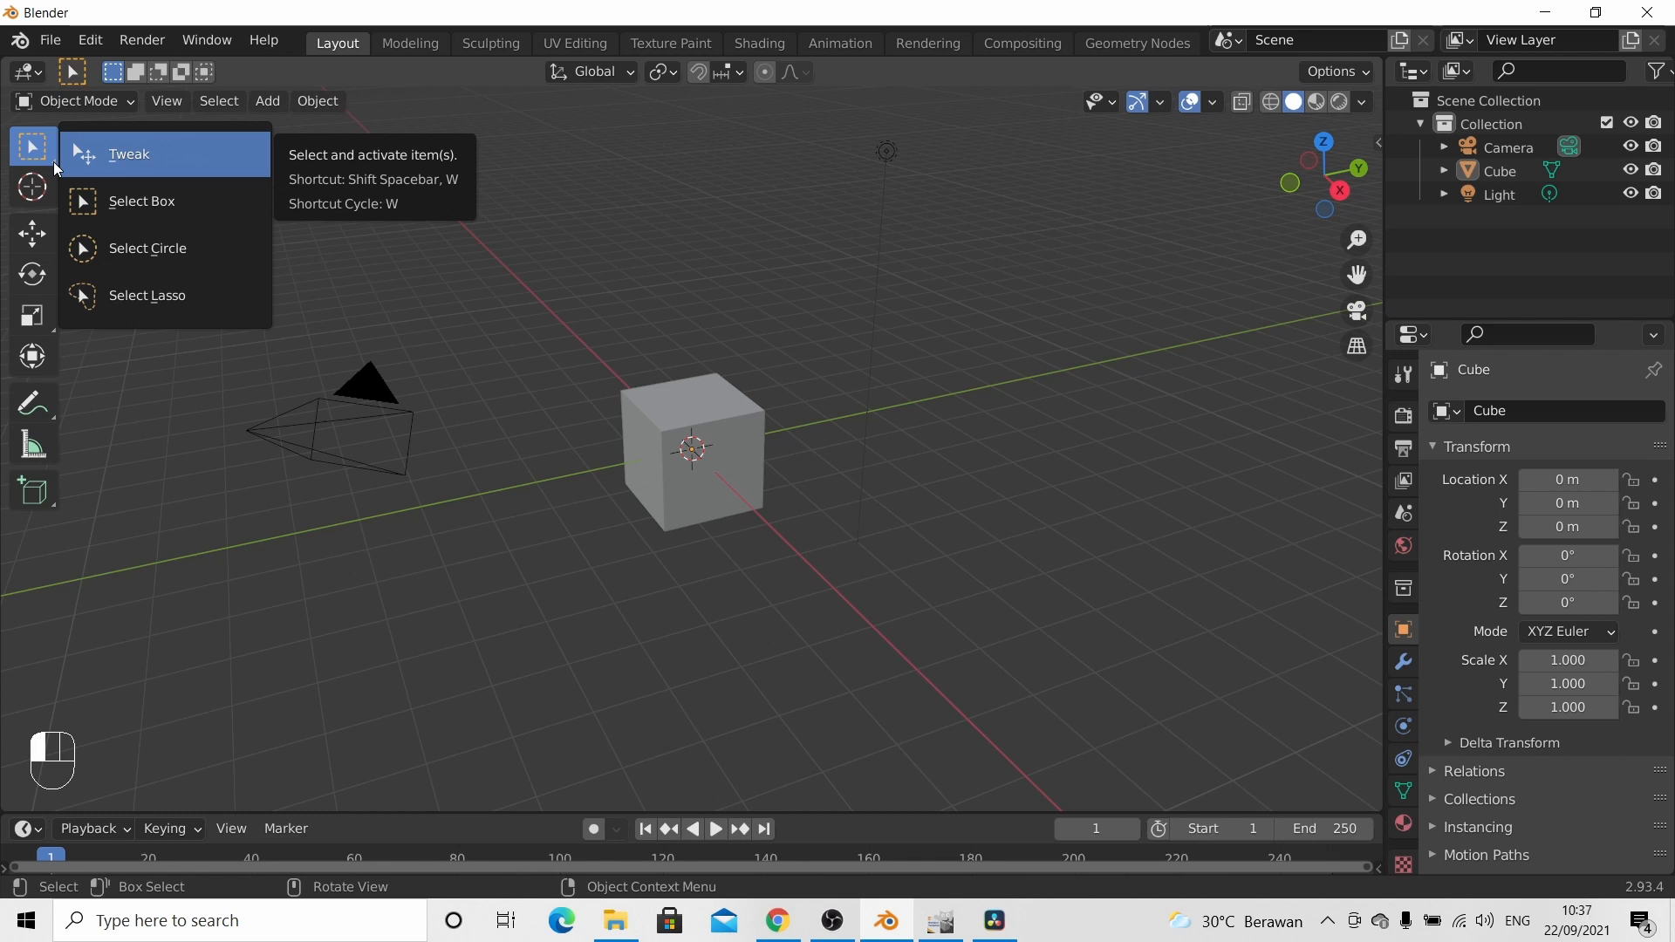
click(145, 166)
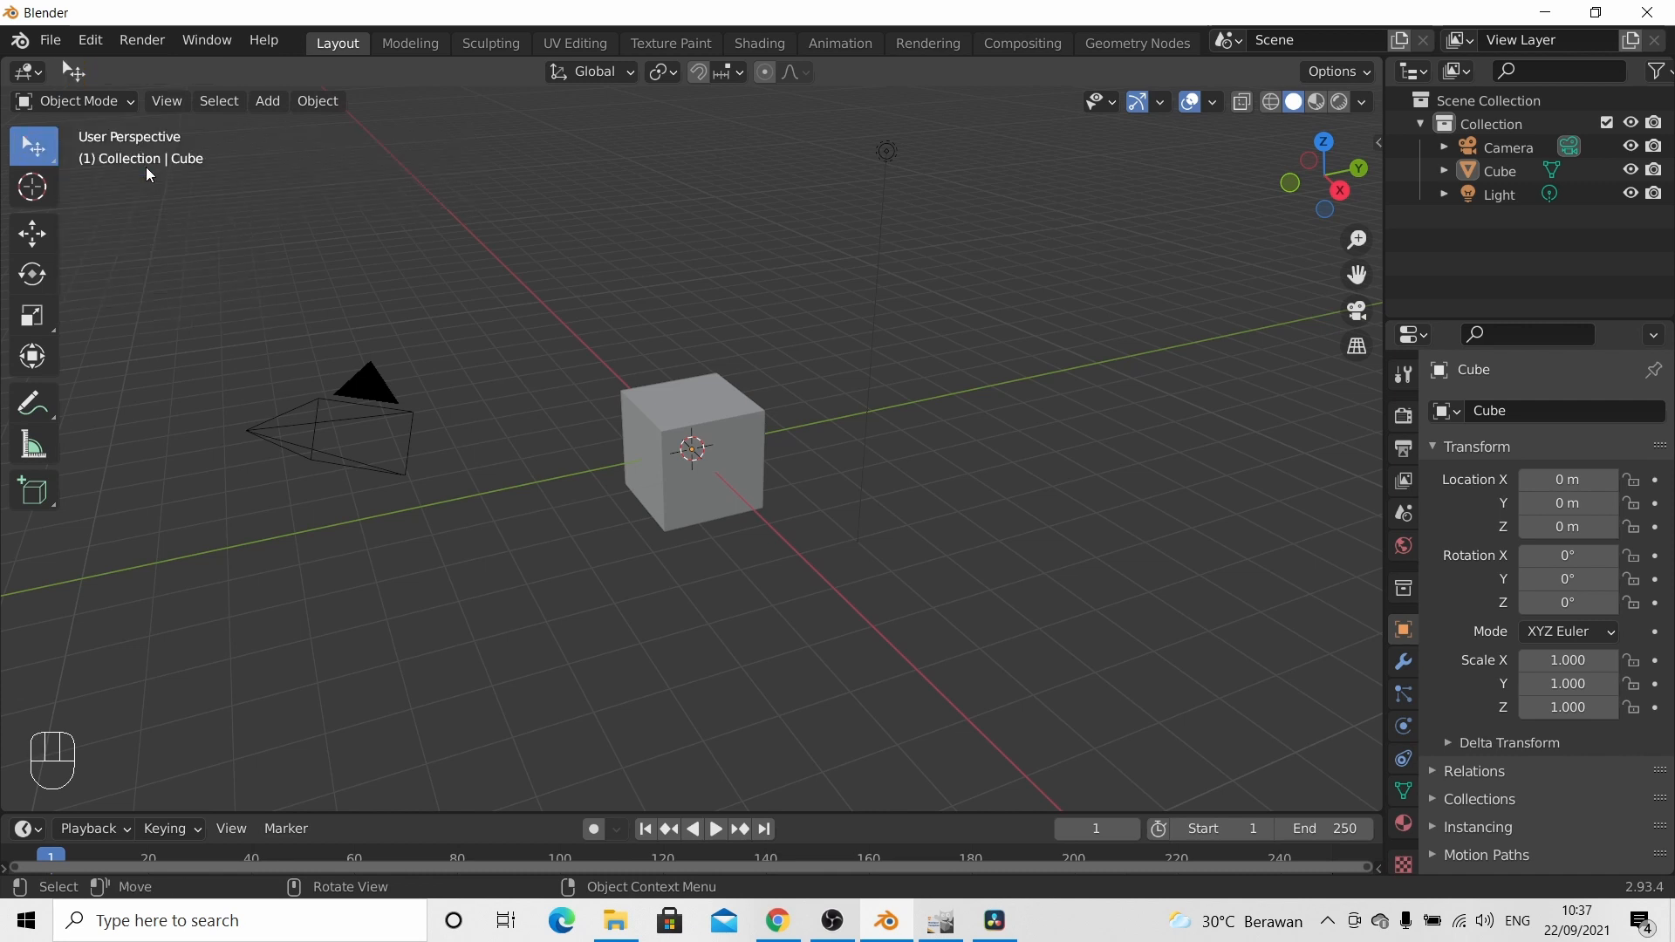
click(54, 160)
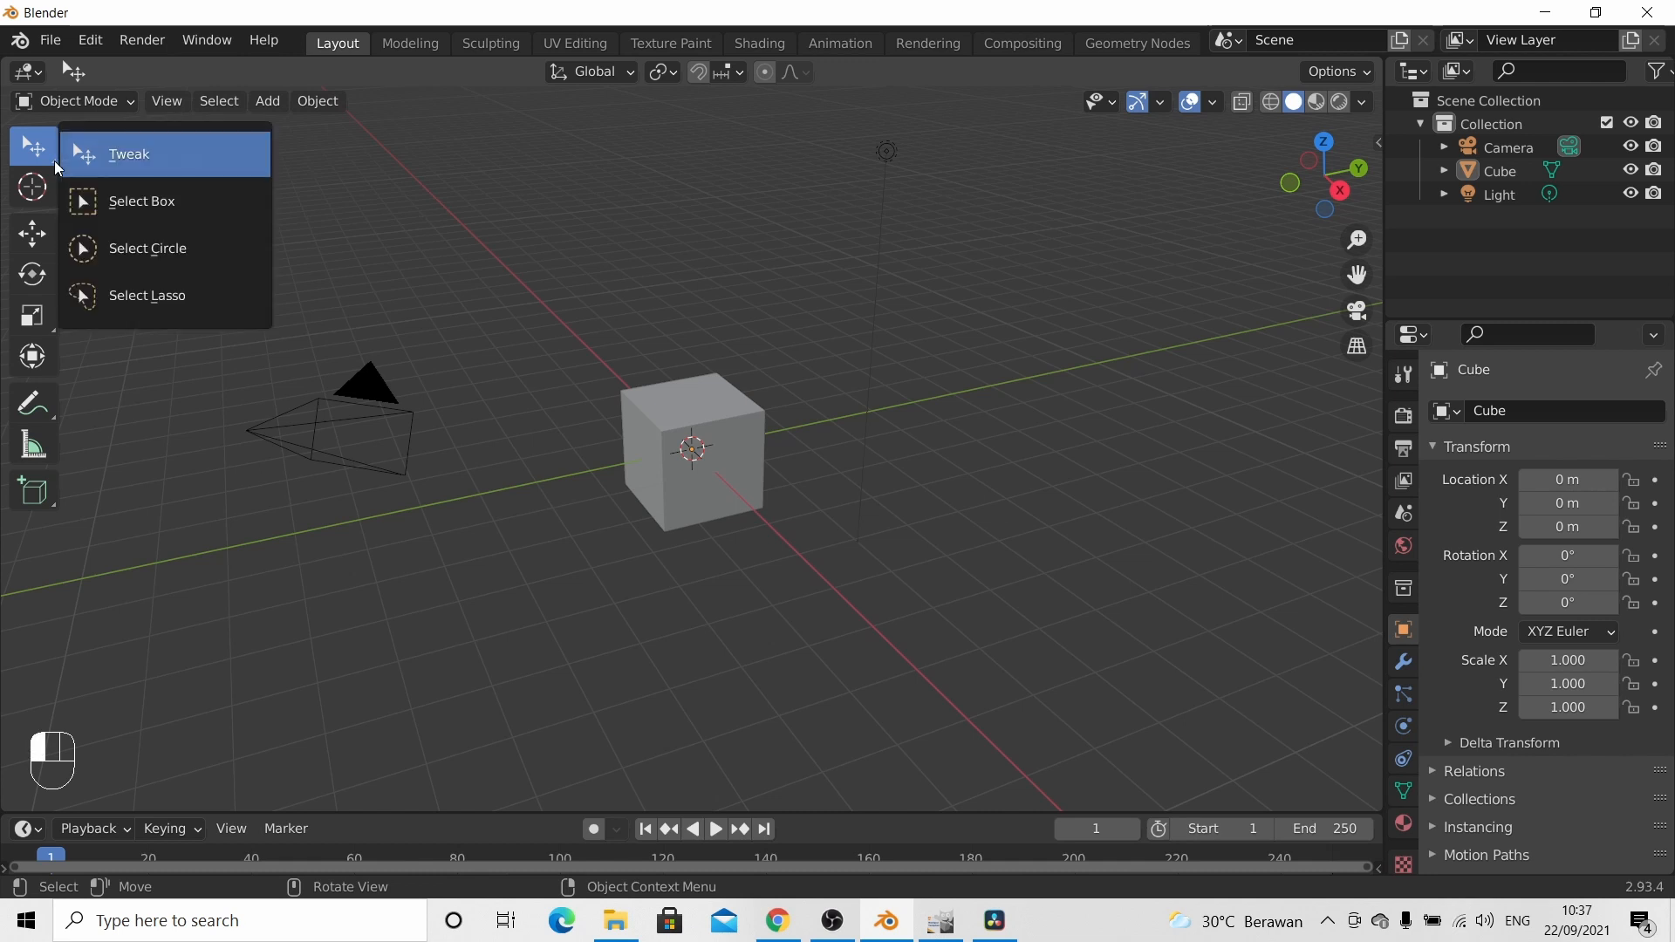
click(111, 202)
drag(524, 328, 658, 461)
click(571, 349)
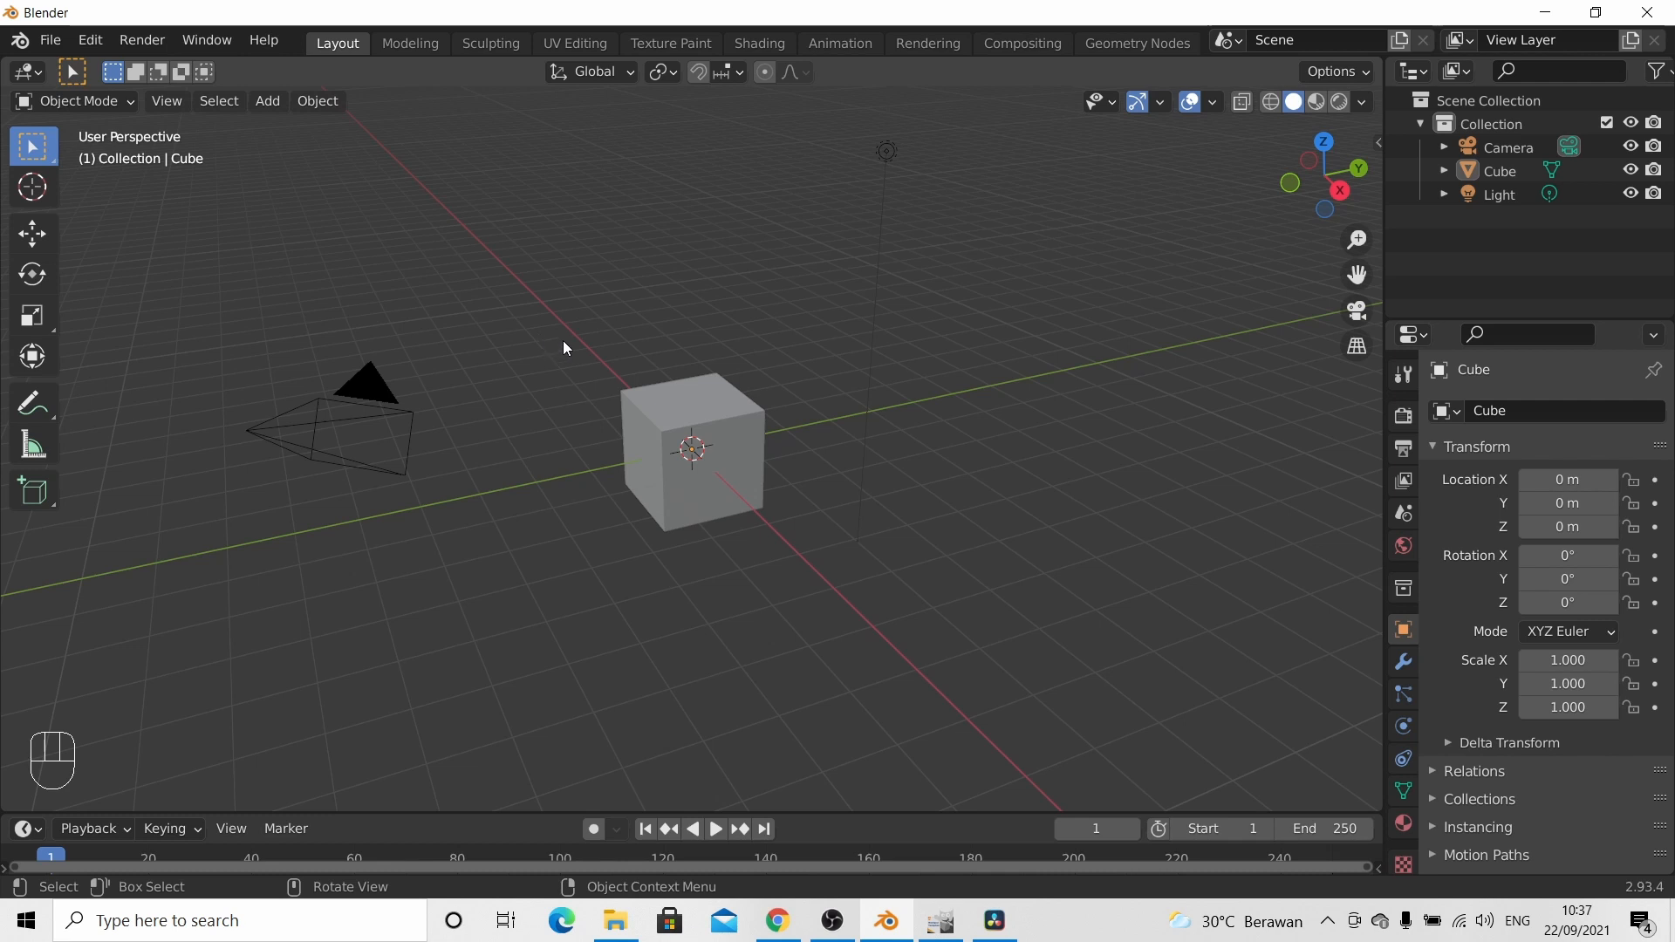
drag(564, 347, 750, 501)
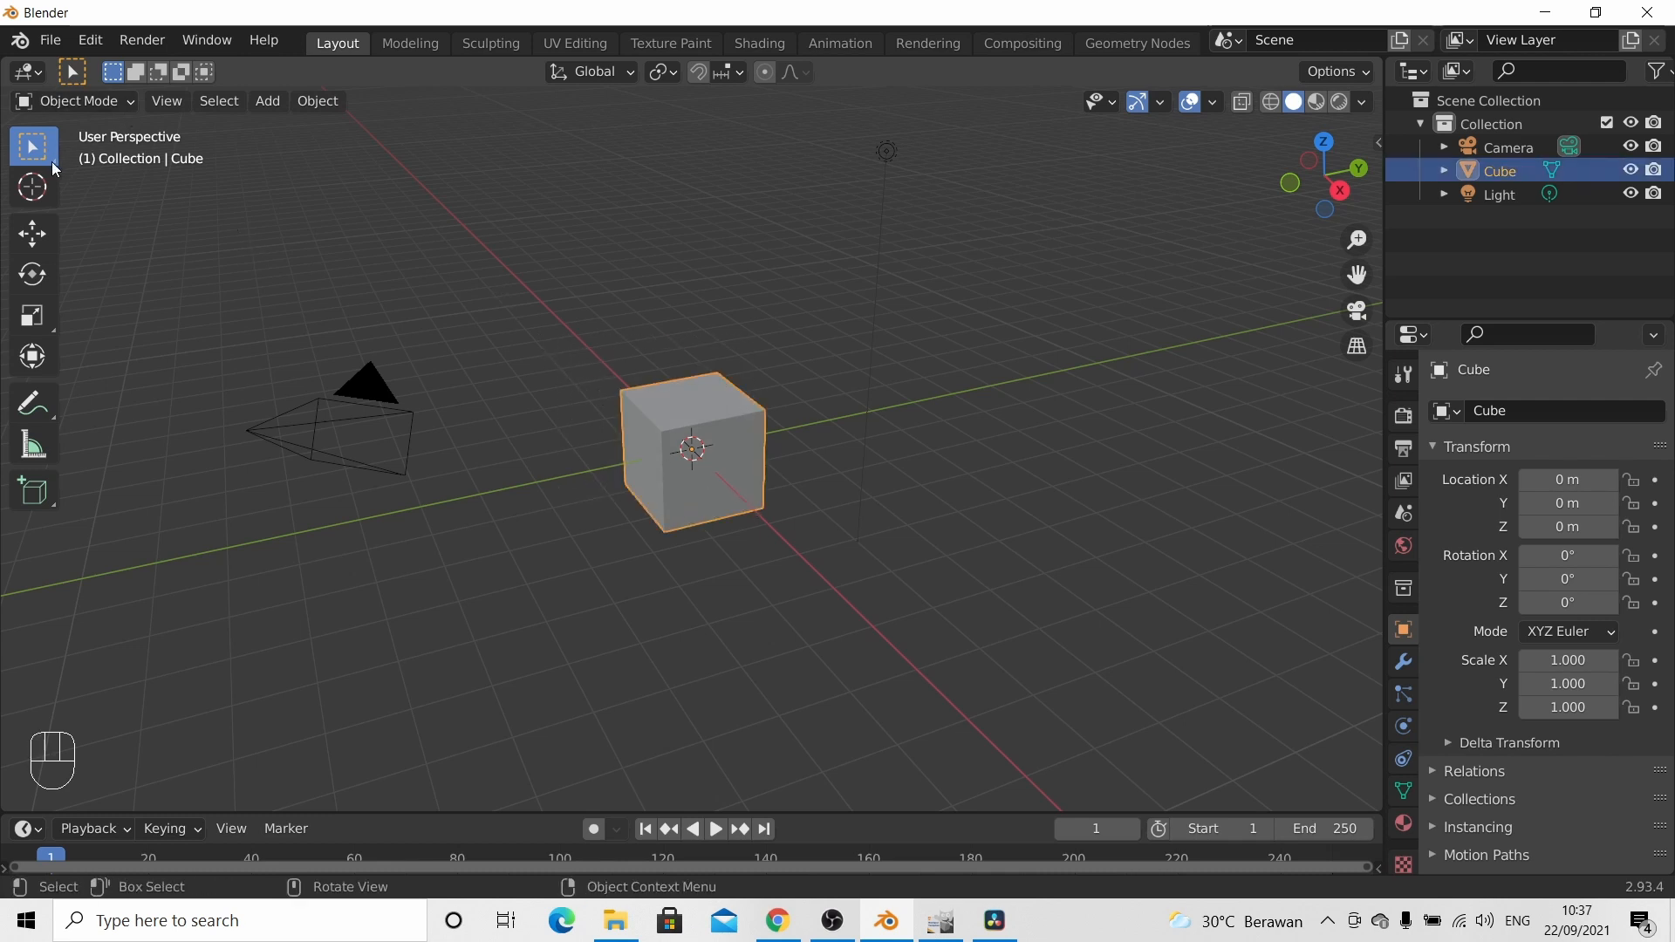
Step: Switch the selection tool to Tweak, deselect the cube and select it again directly
drag(50, 161, 87, 161)
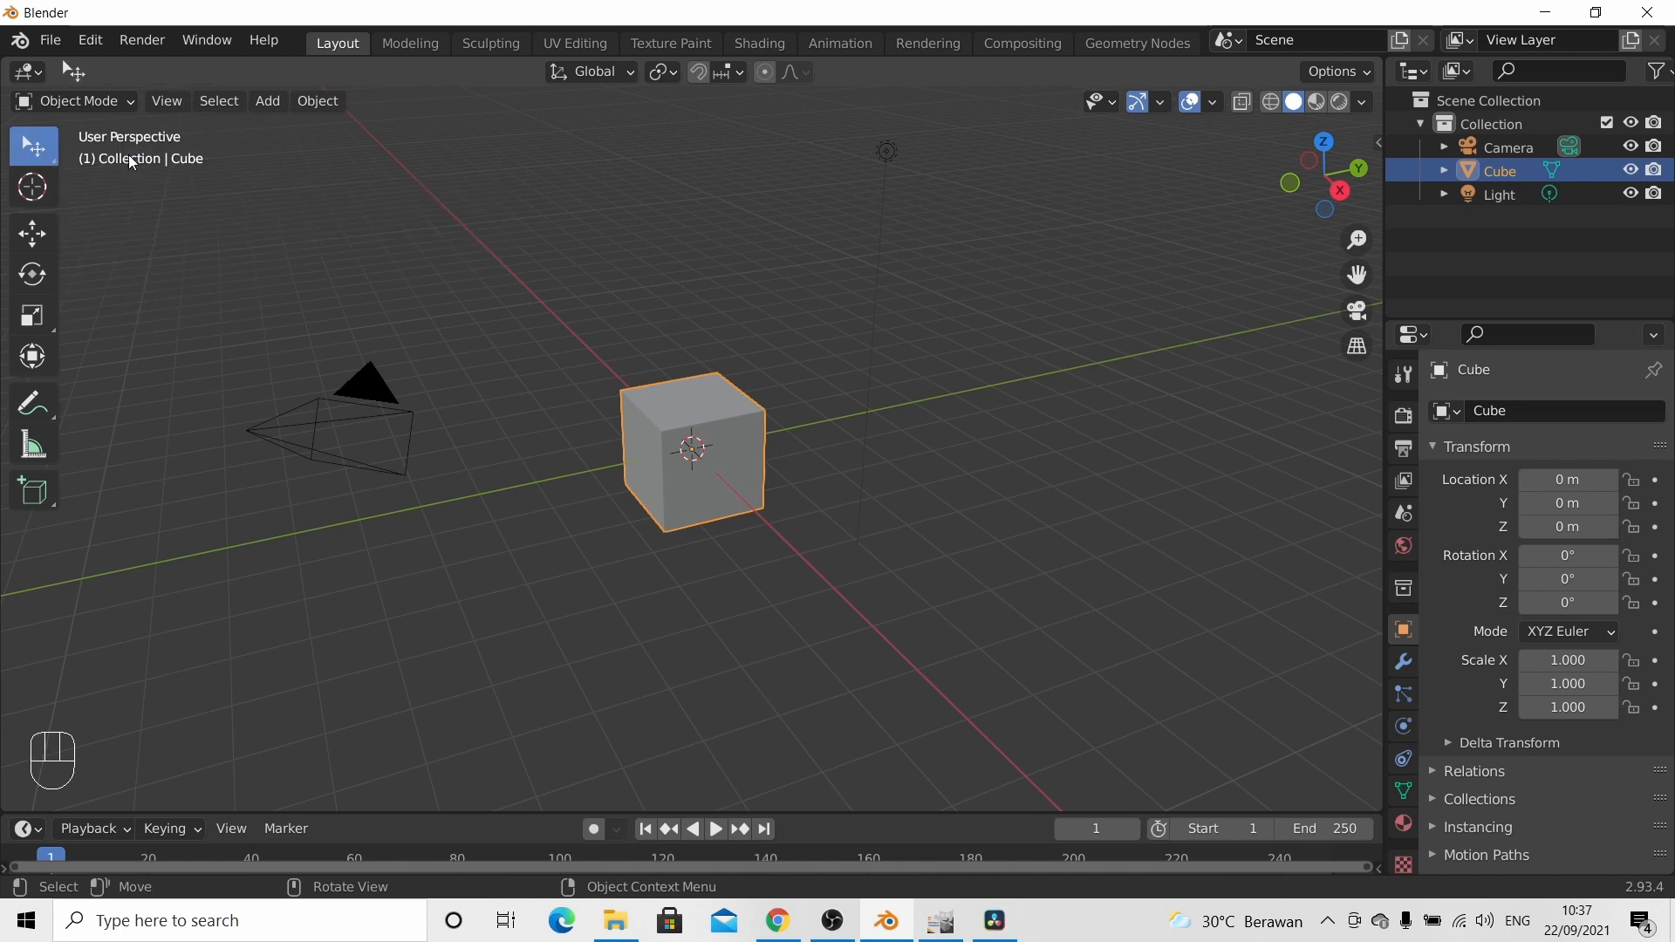
click(686, 363)
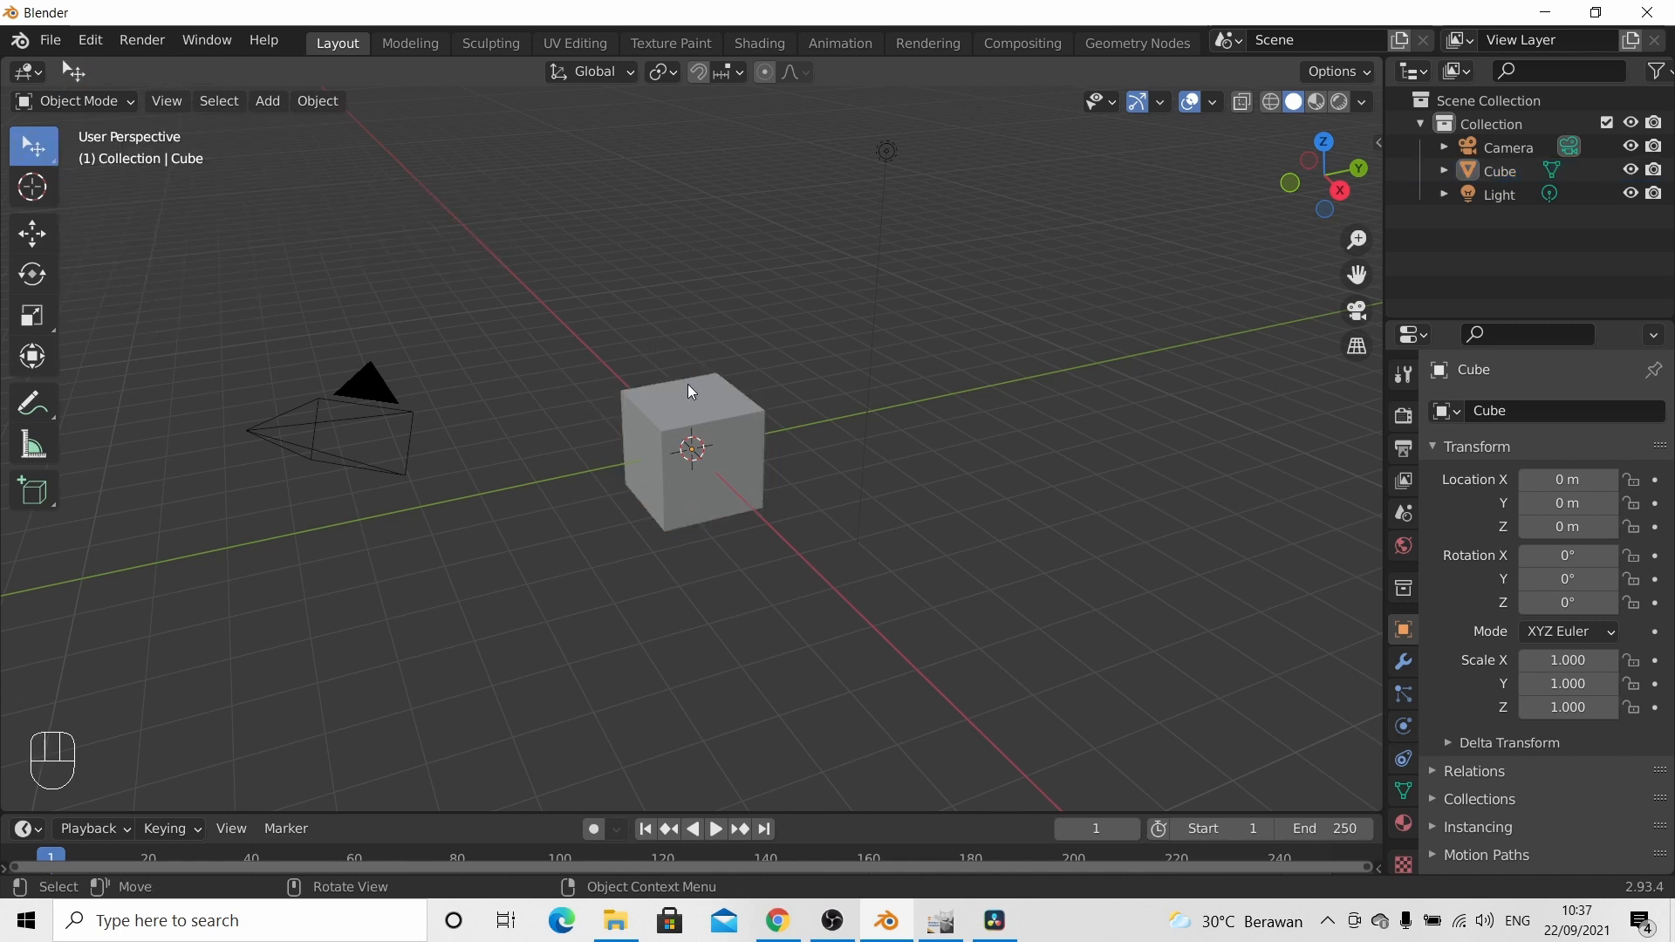
click(693, 404)
click(651, 365)
click(687, 407)
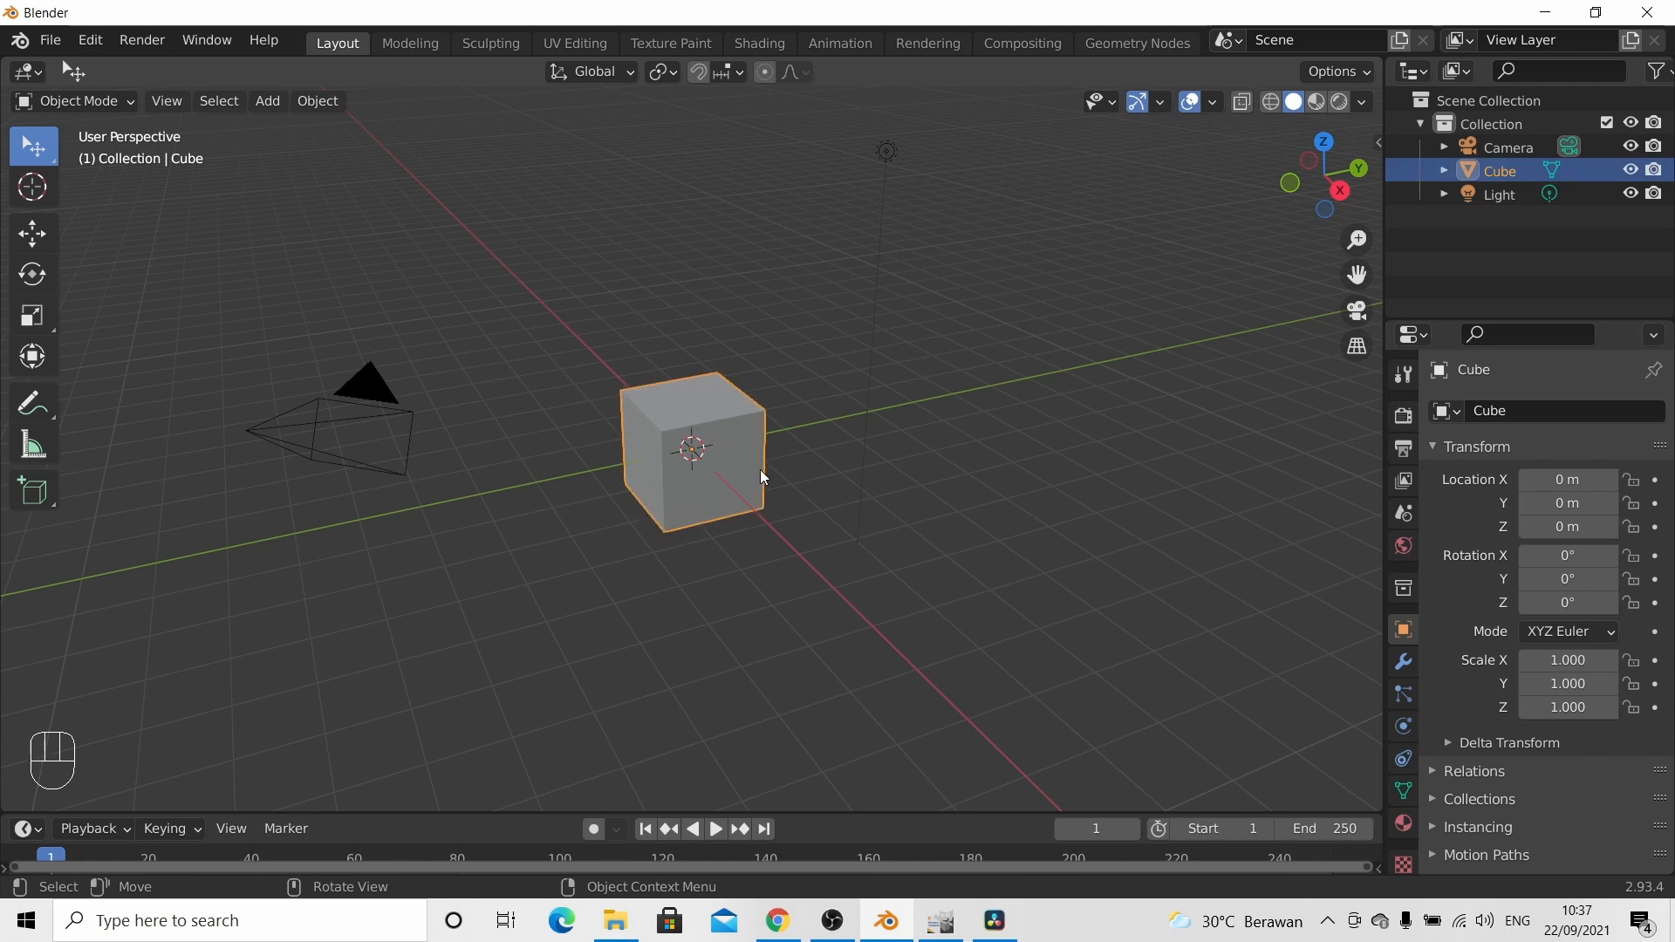
Step: Place the 3D cursor at about X 1.78 m, Y 5.23 m, Z 0.96 m and add a cube mesh there
click(37, 198)
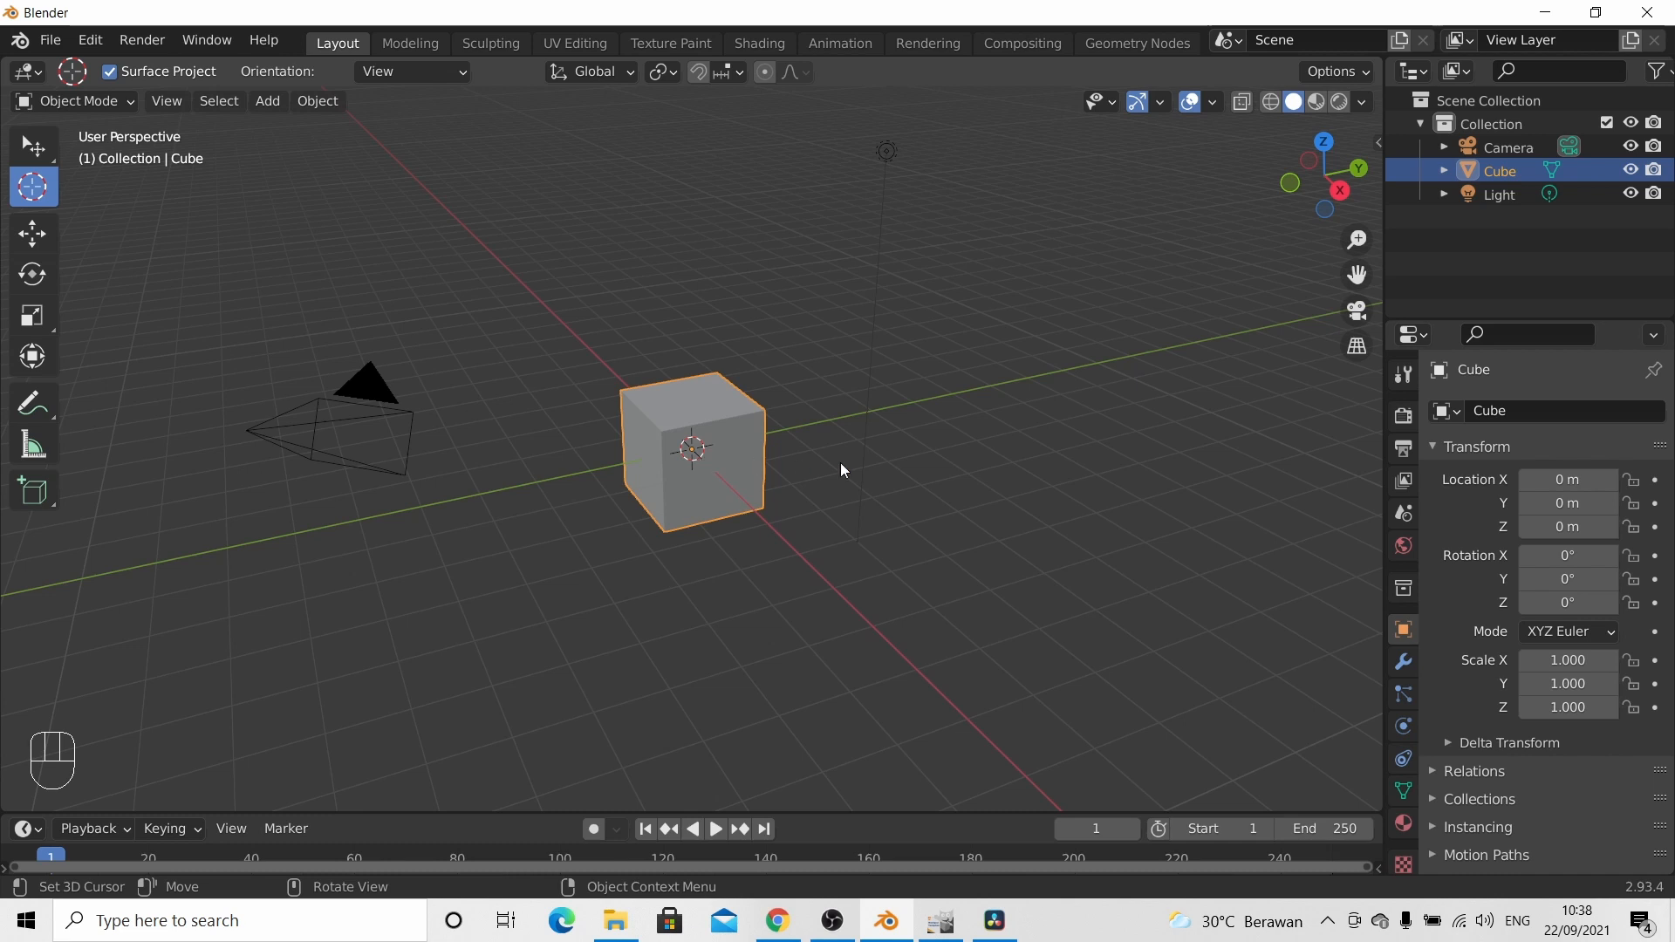
click(985, 388)
key(shift+a)
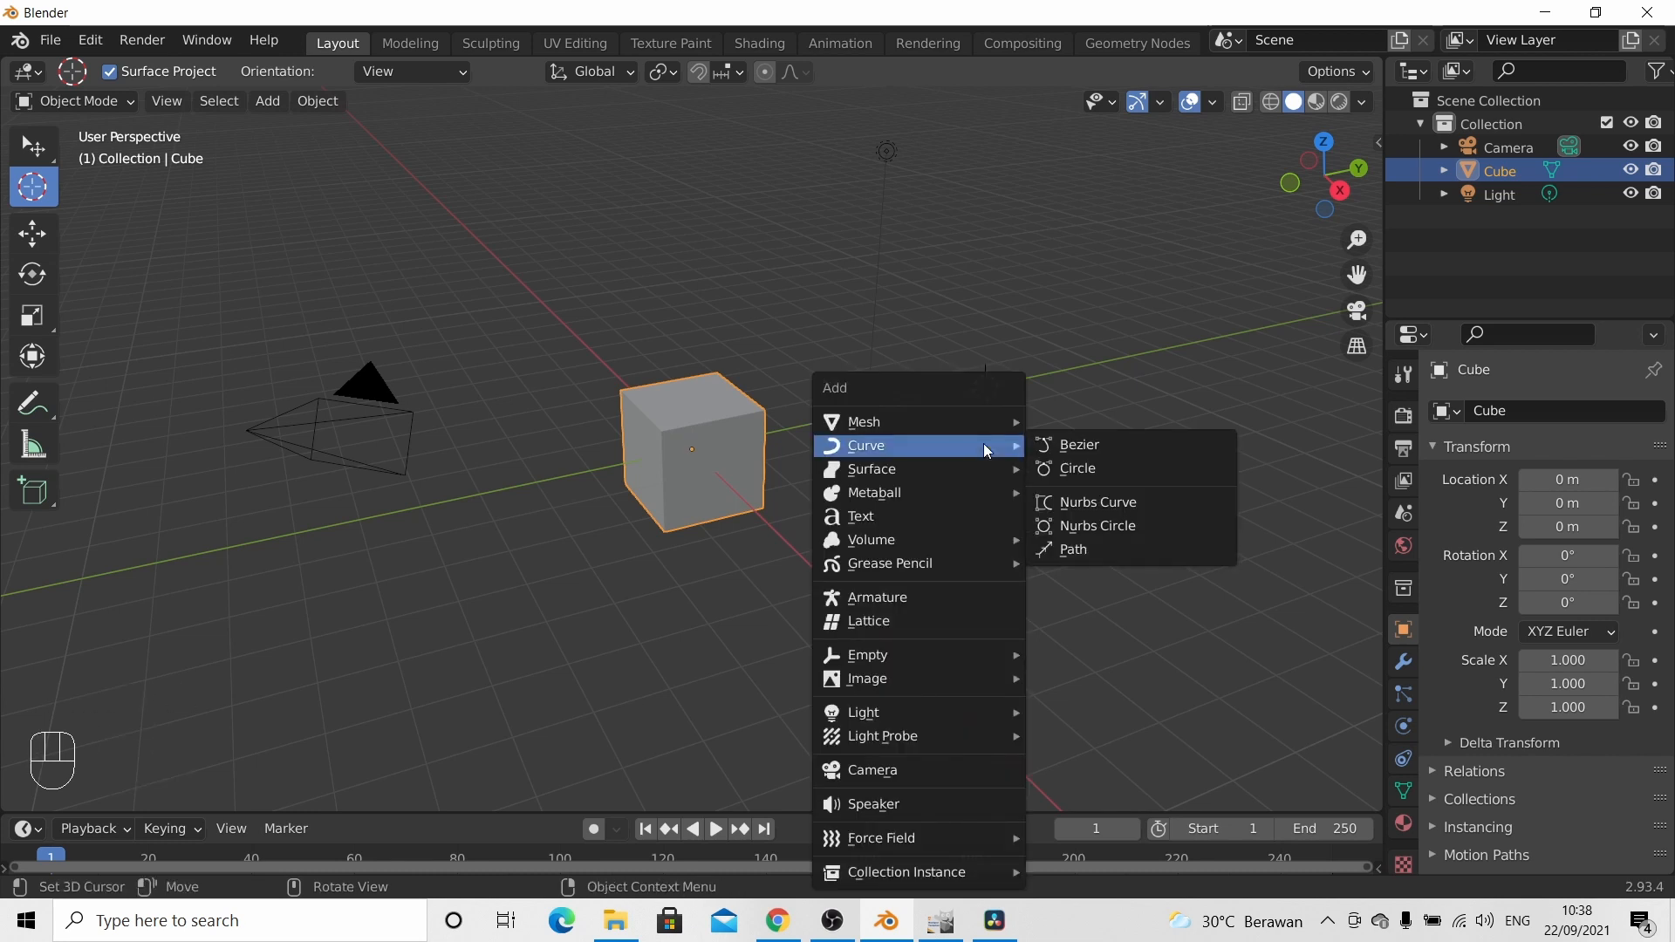
mouse_move(991, 419)
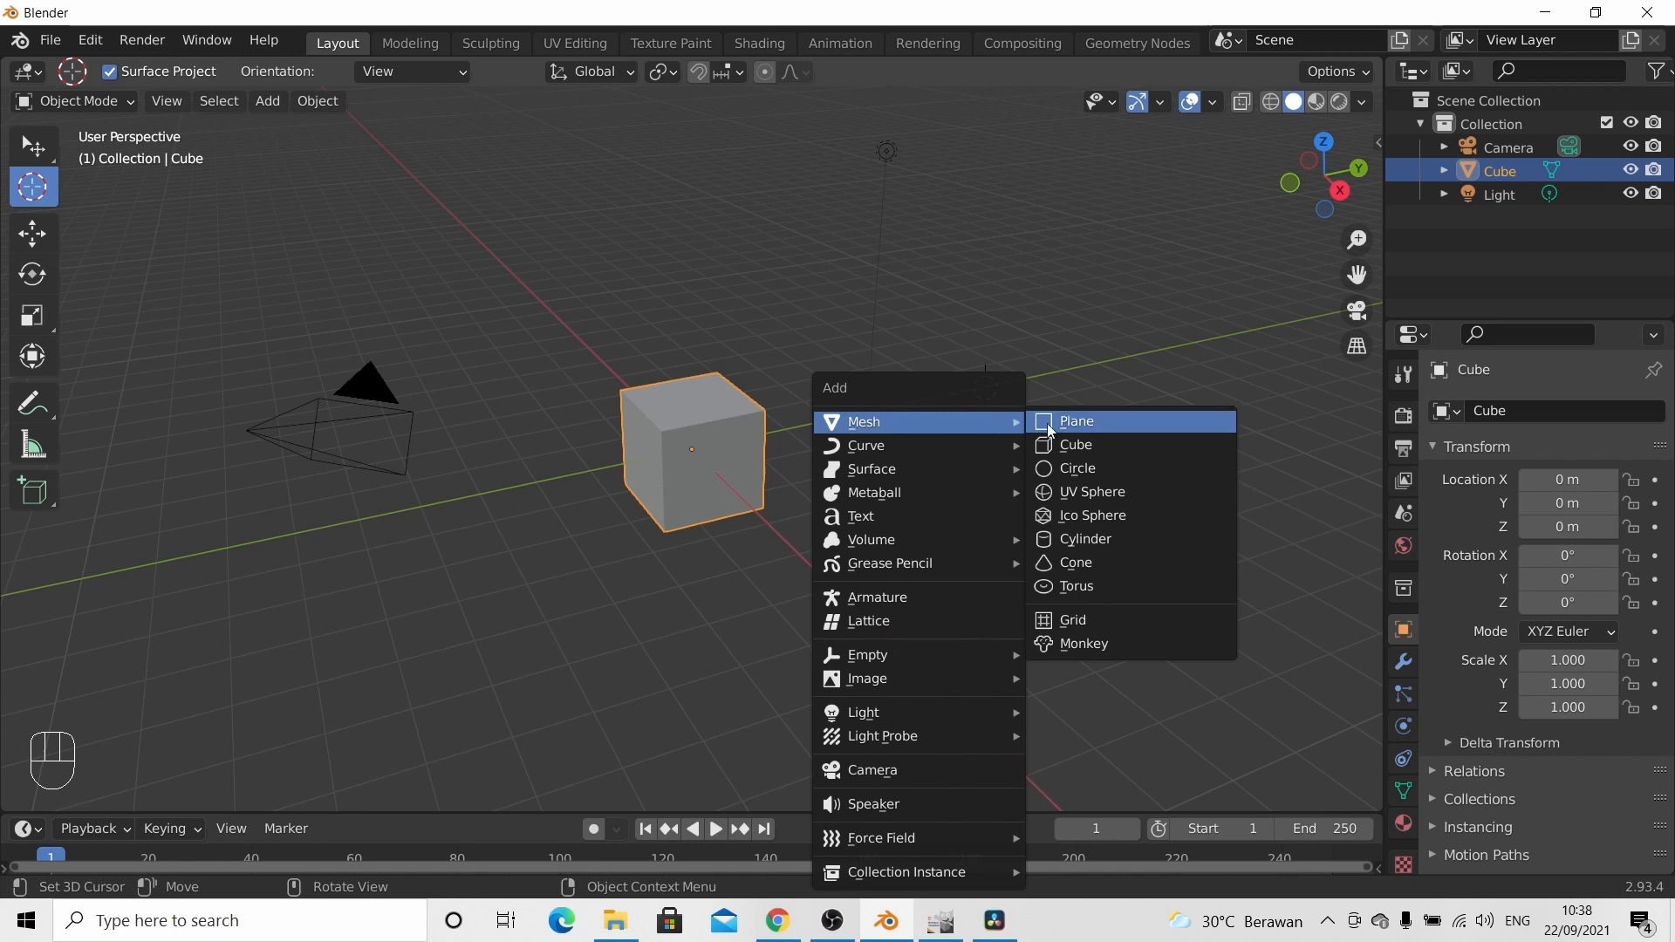
click(1082, 448)
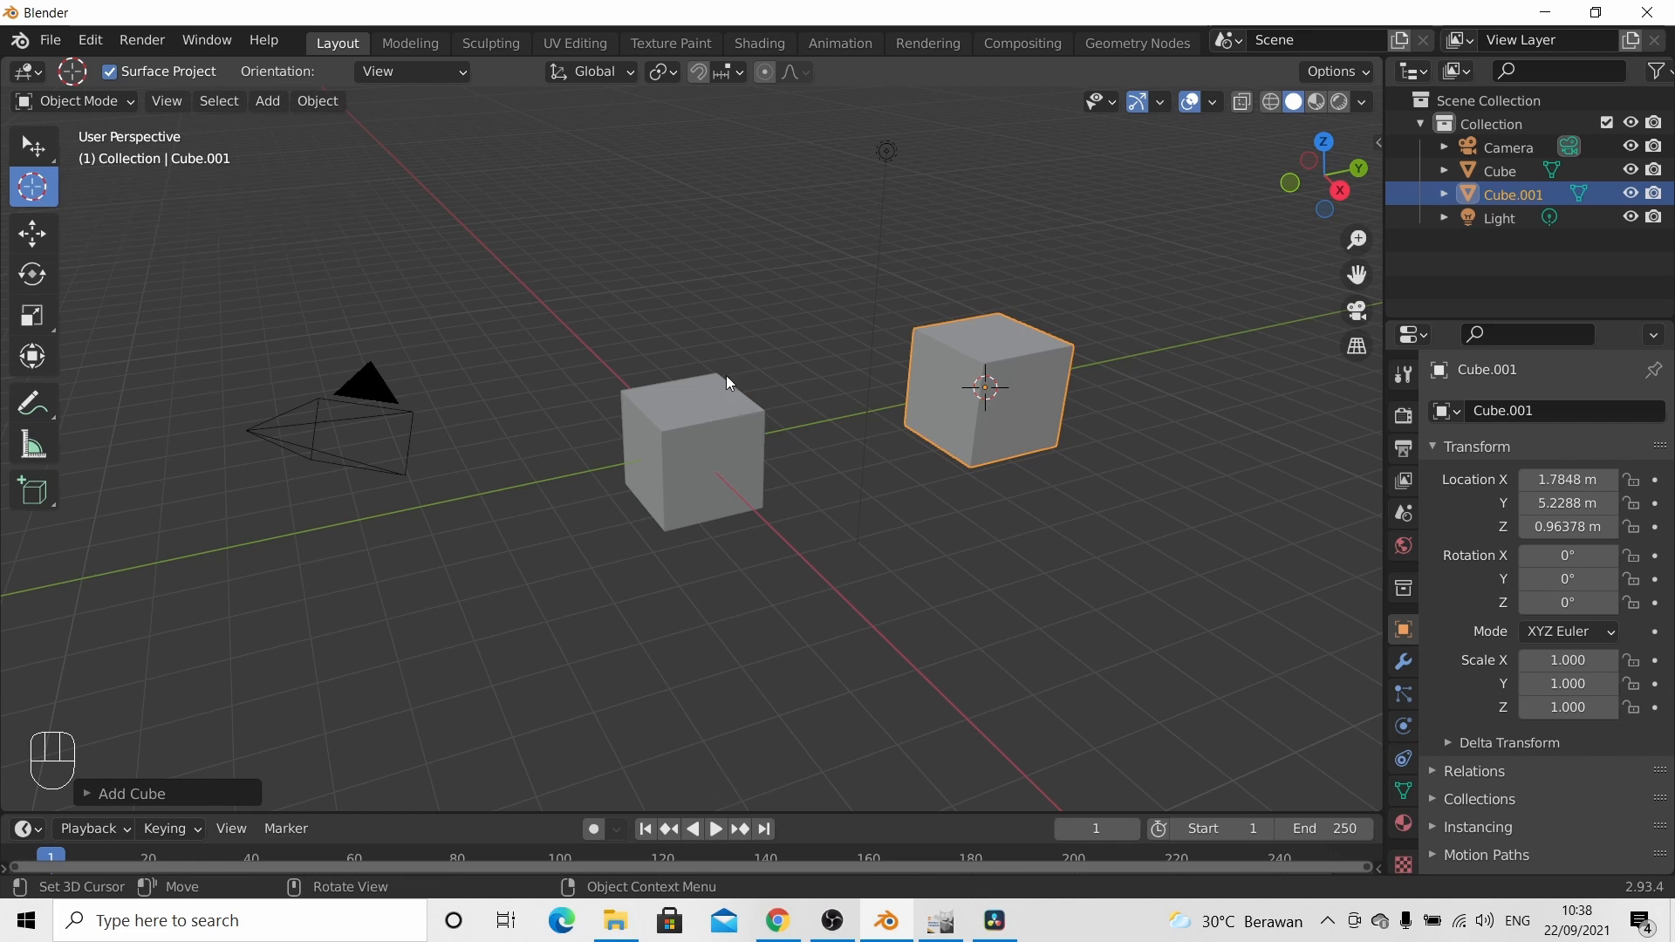
Step: Undo adding the second cube and reset the 3D cursor to the world origin
key(ctrl)
key(ctrl+z)
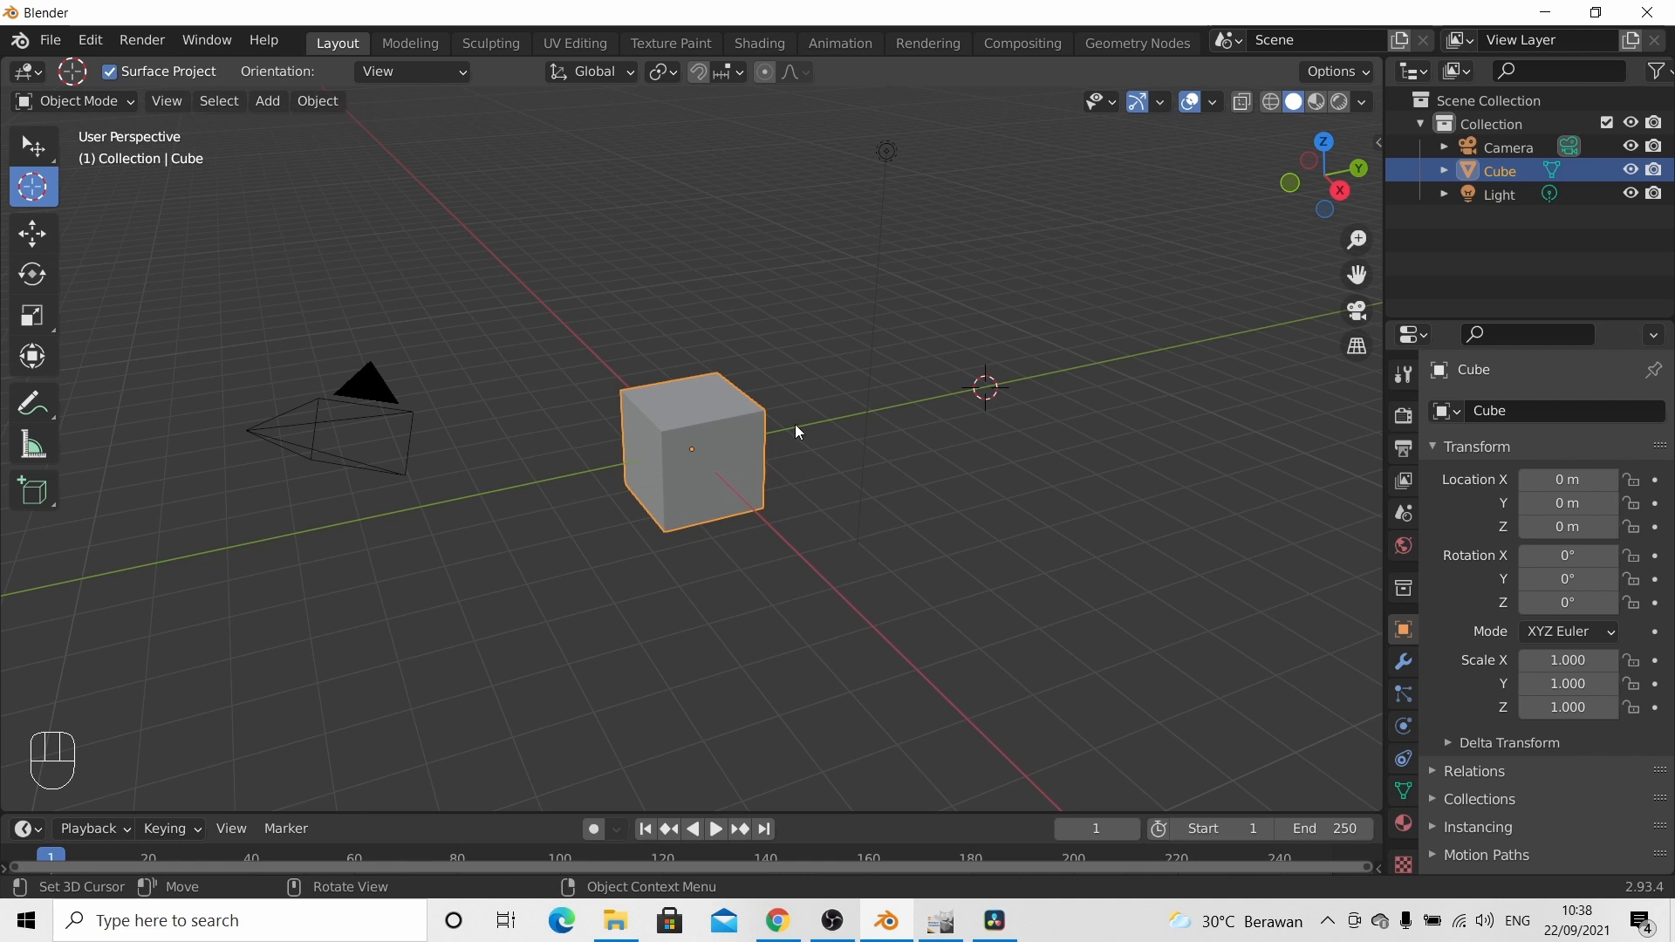
key(shift+c)
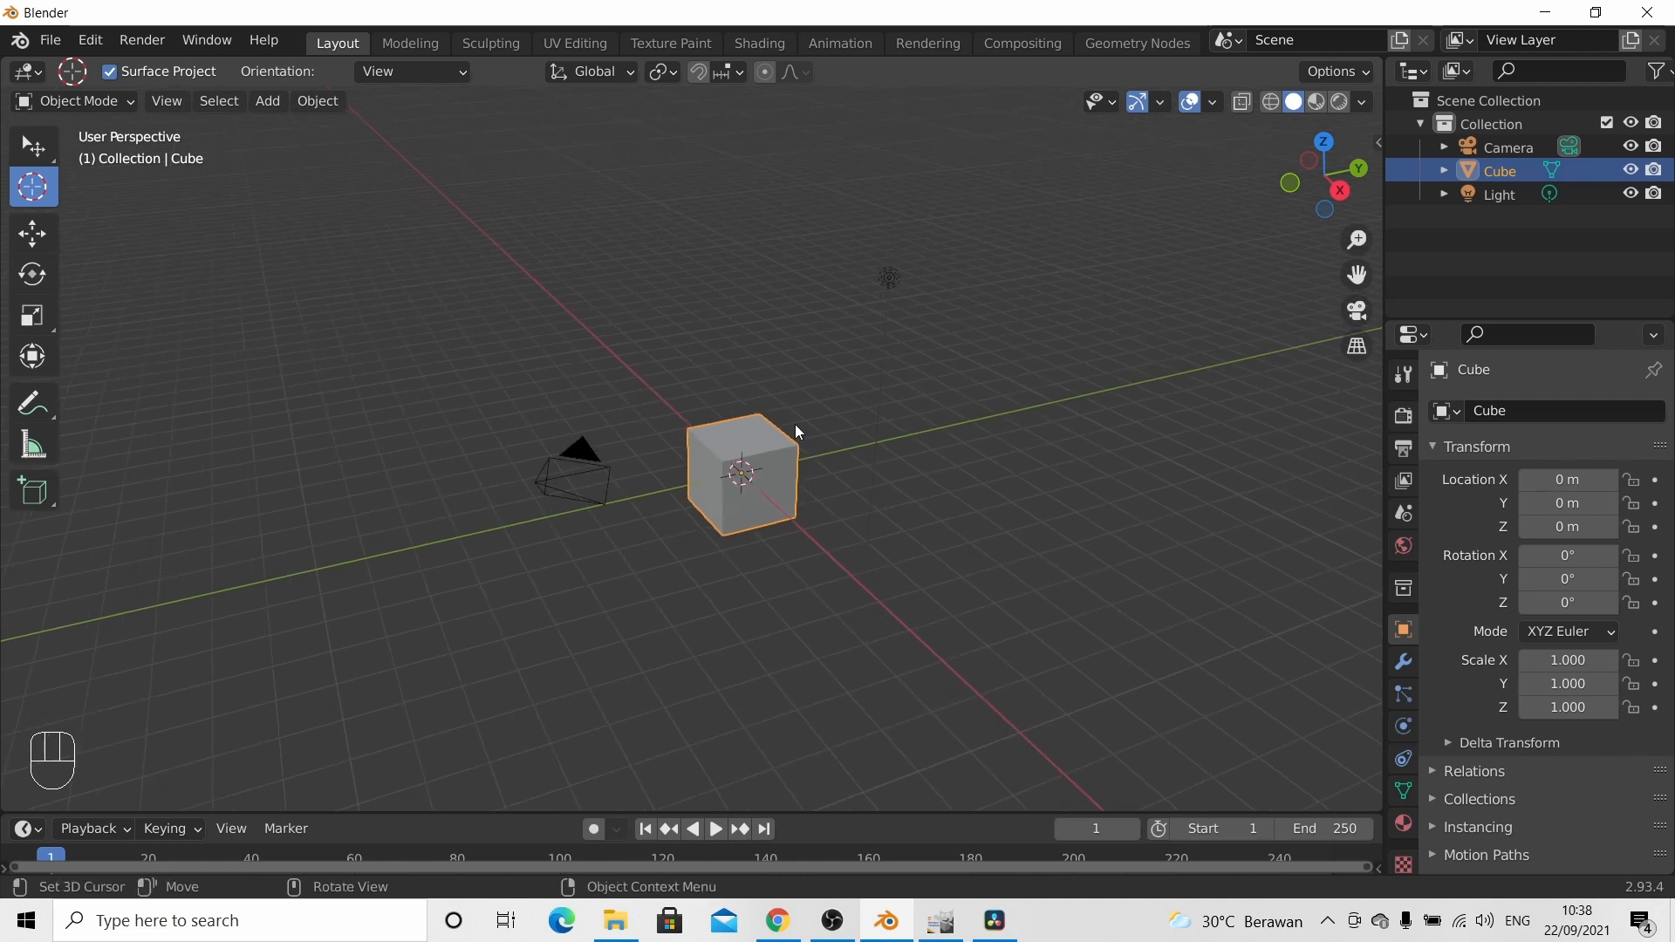
Step: Use the Move tool to shift the cube along its axes to about X 5.48 m, Y 0.80 m, Z 4.67 m
click(30, 246)
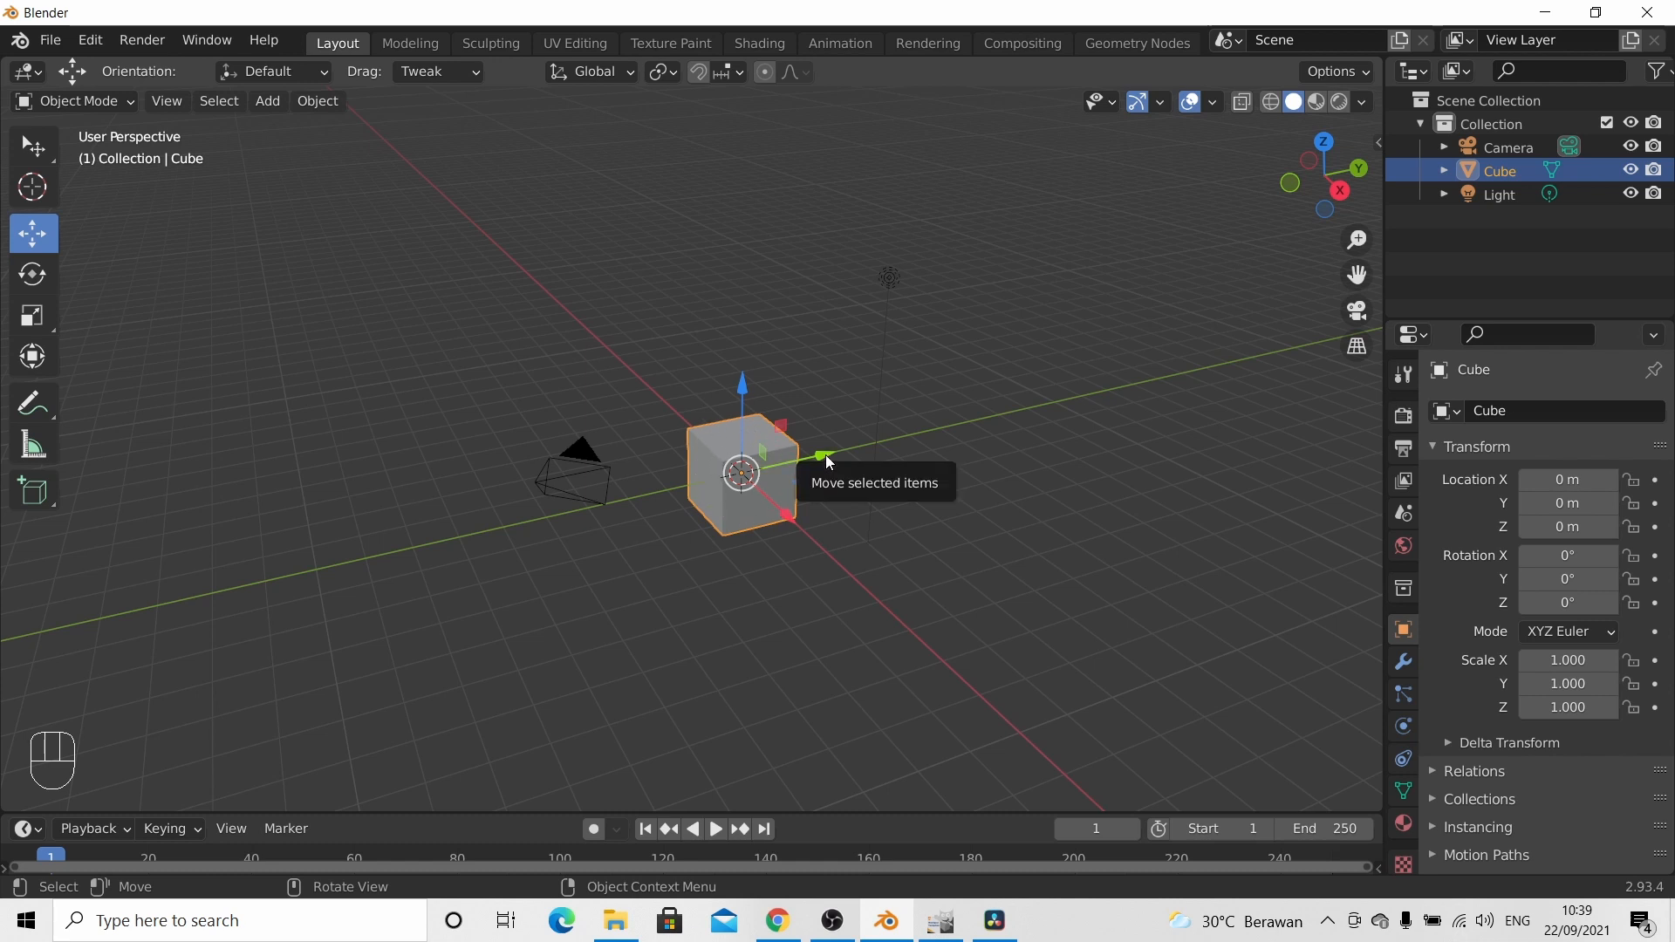
drag(825, 453, 764, 472)
drag(855, 446, 855, 447)
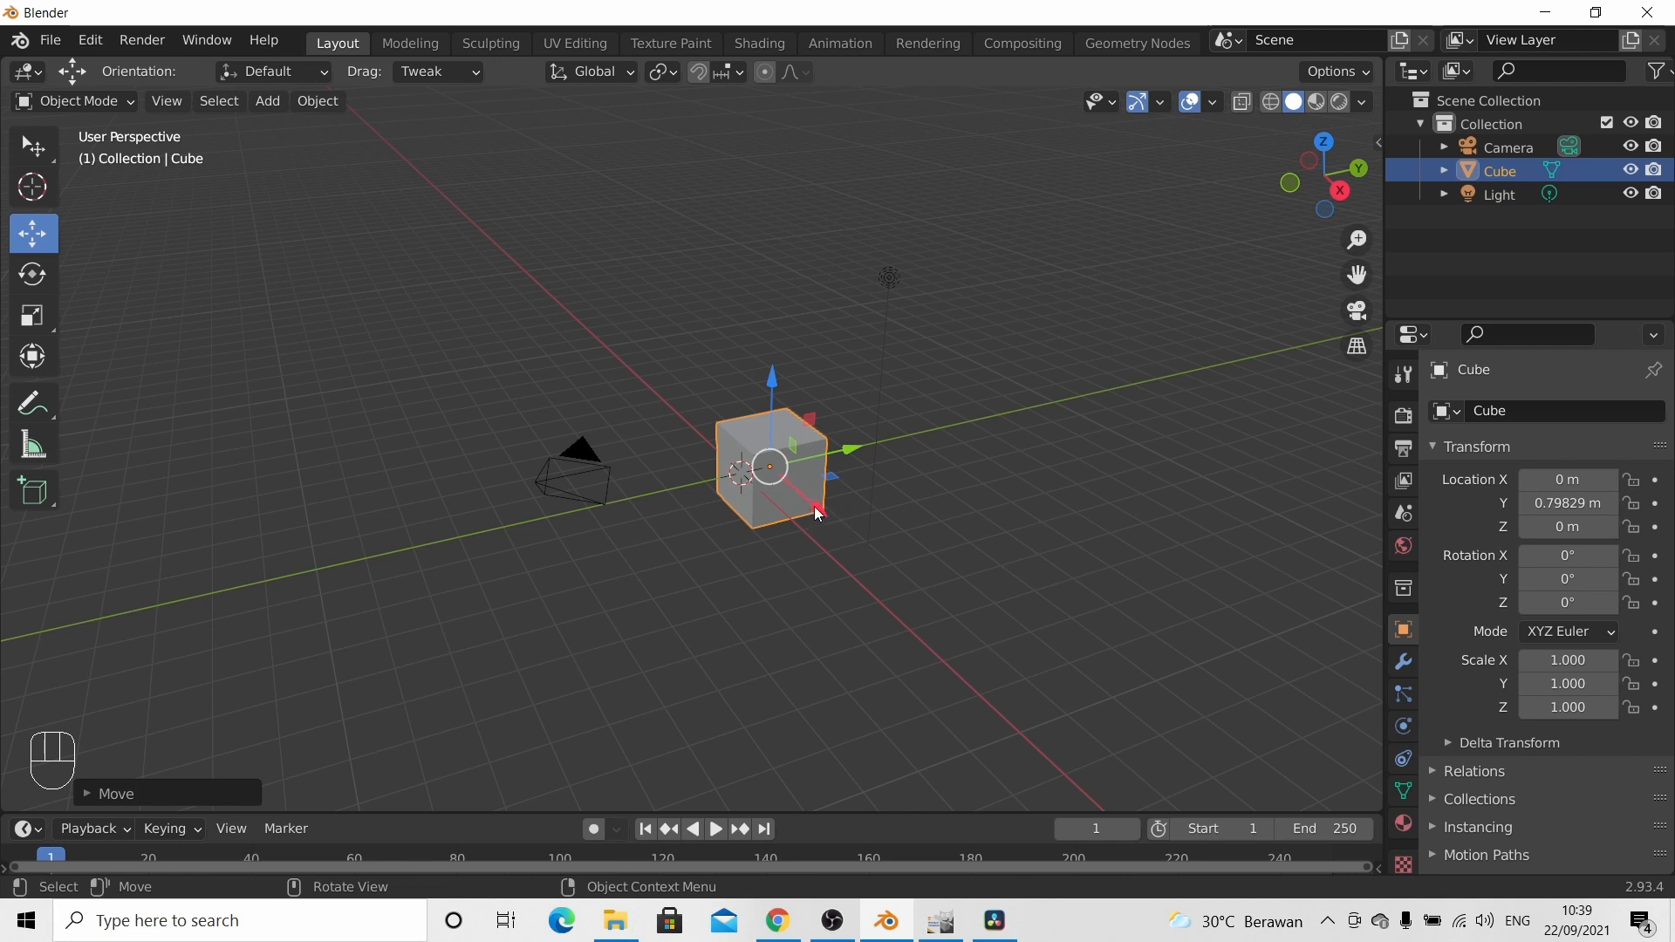
drag(817, 508, 945, 636)
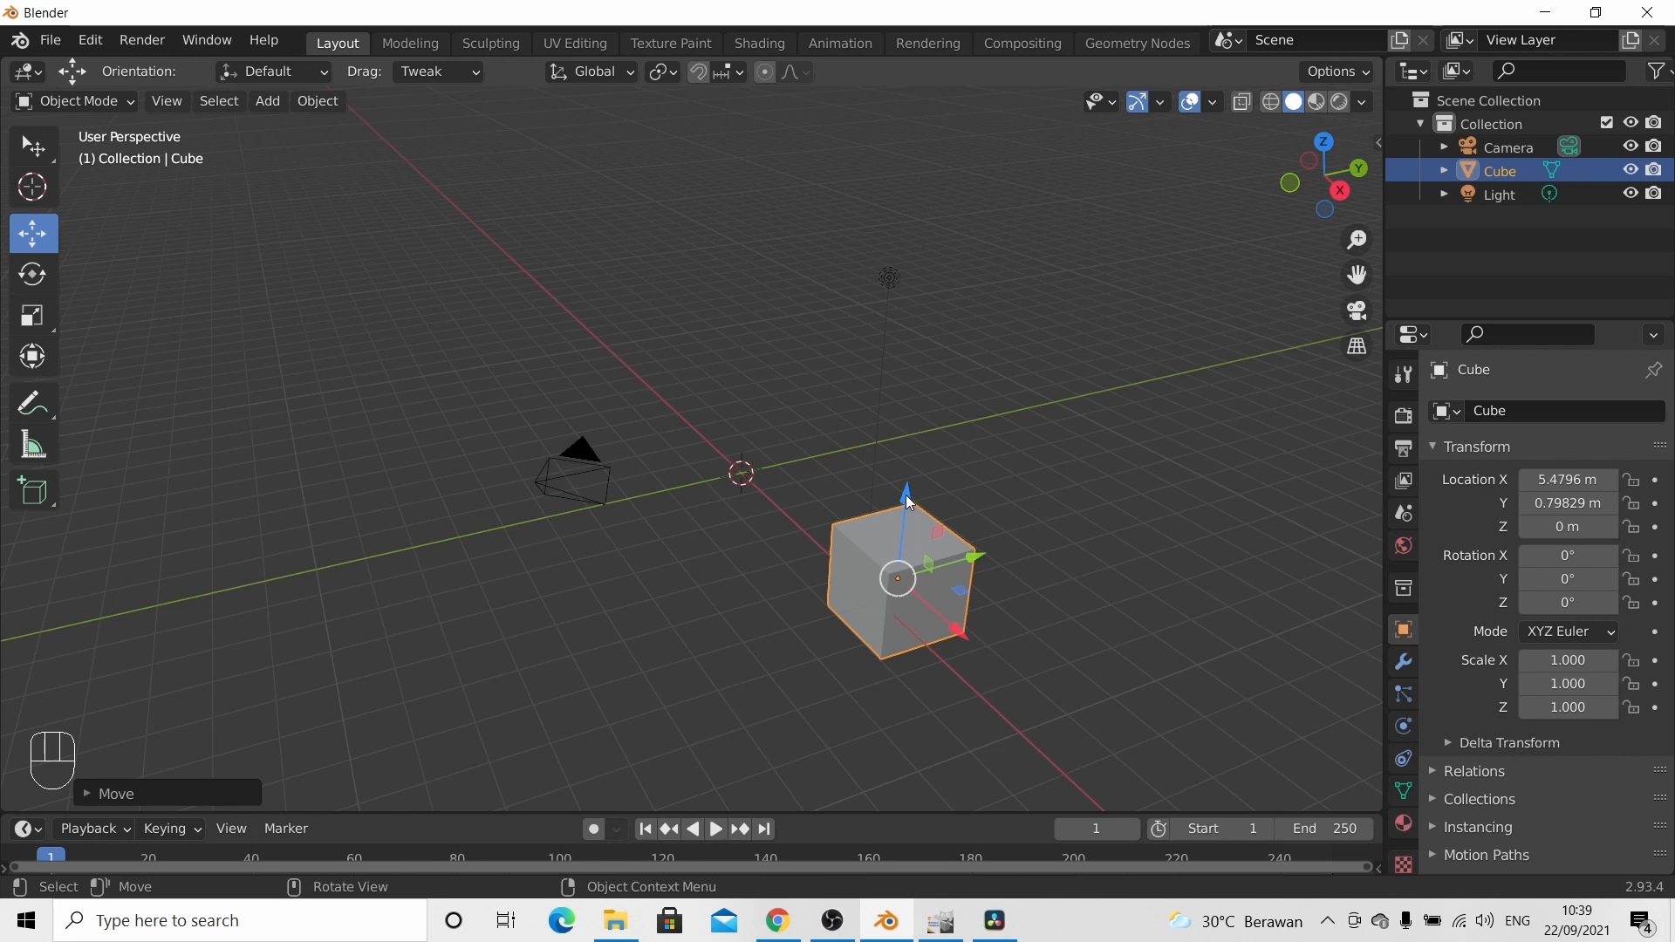
drag(905, 495, 921, 278)
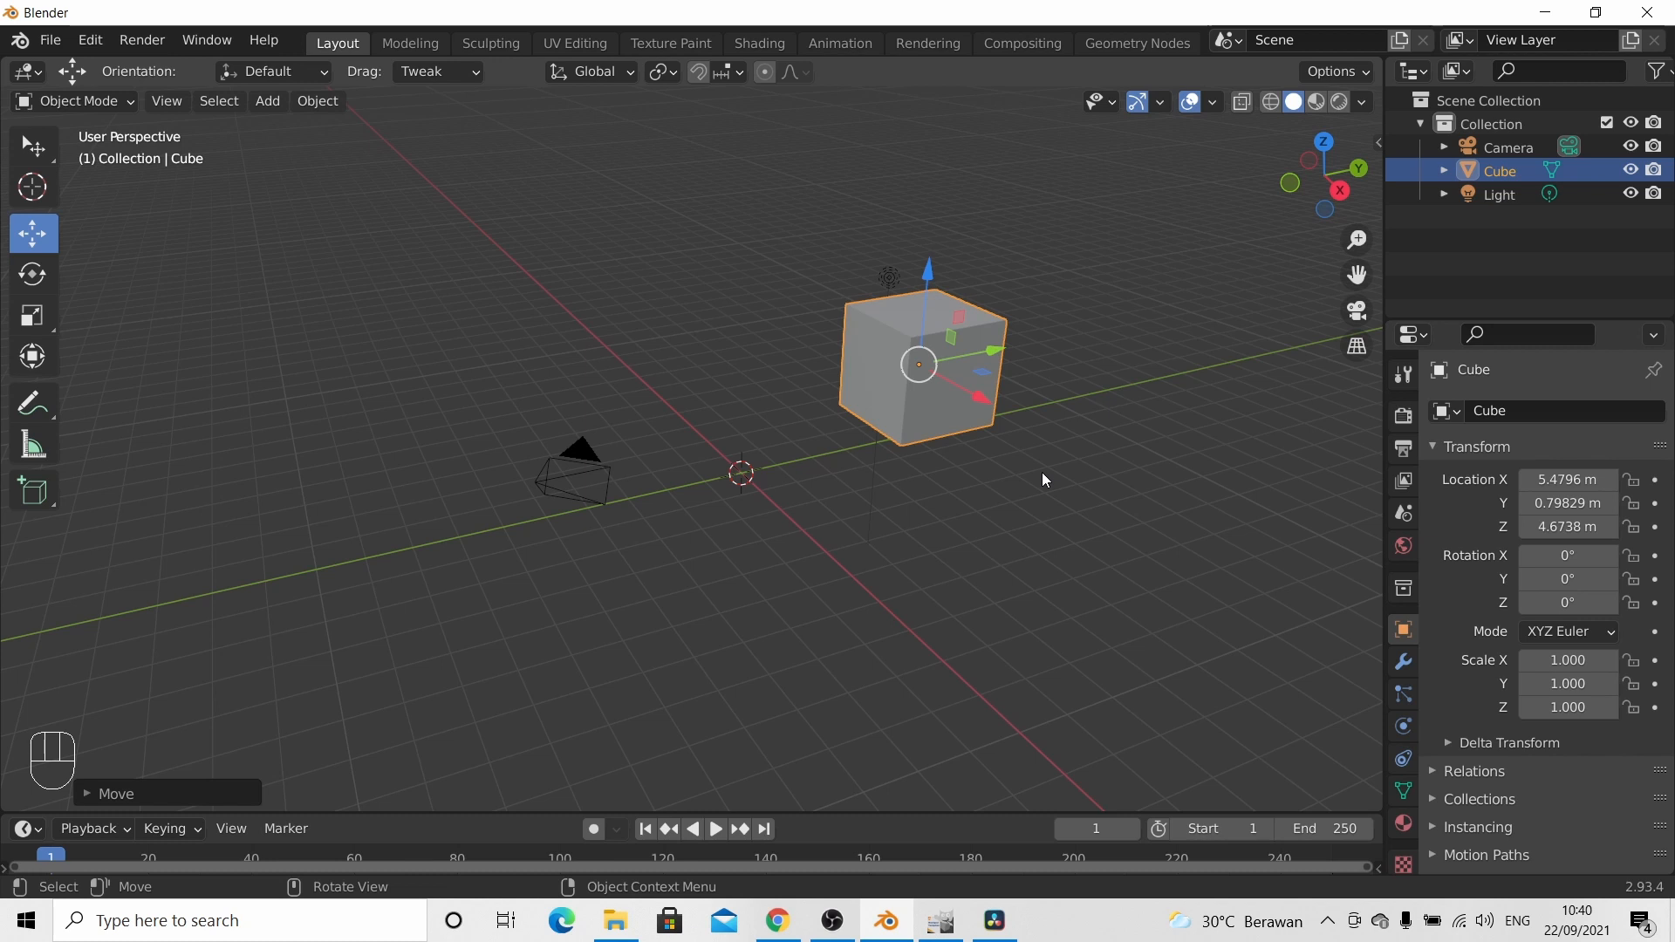
Step: Set the cube's X location to 0 m in the viewport sidebar's transform values
click(1378, 143)
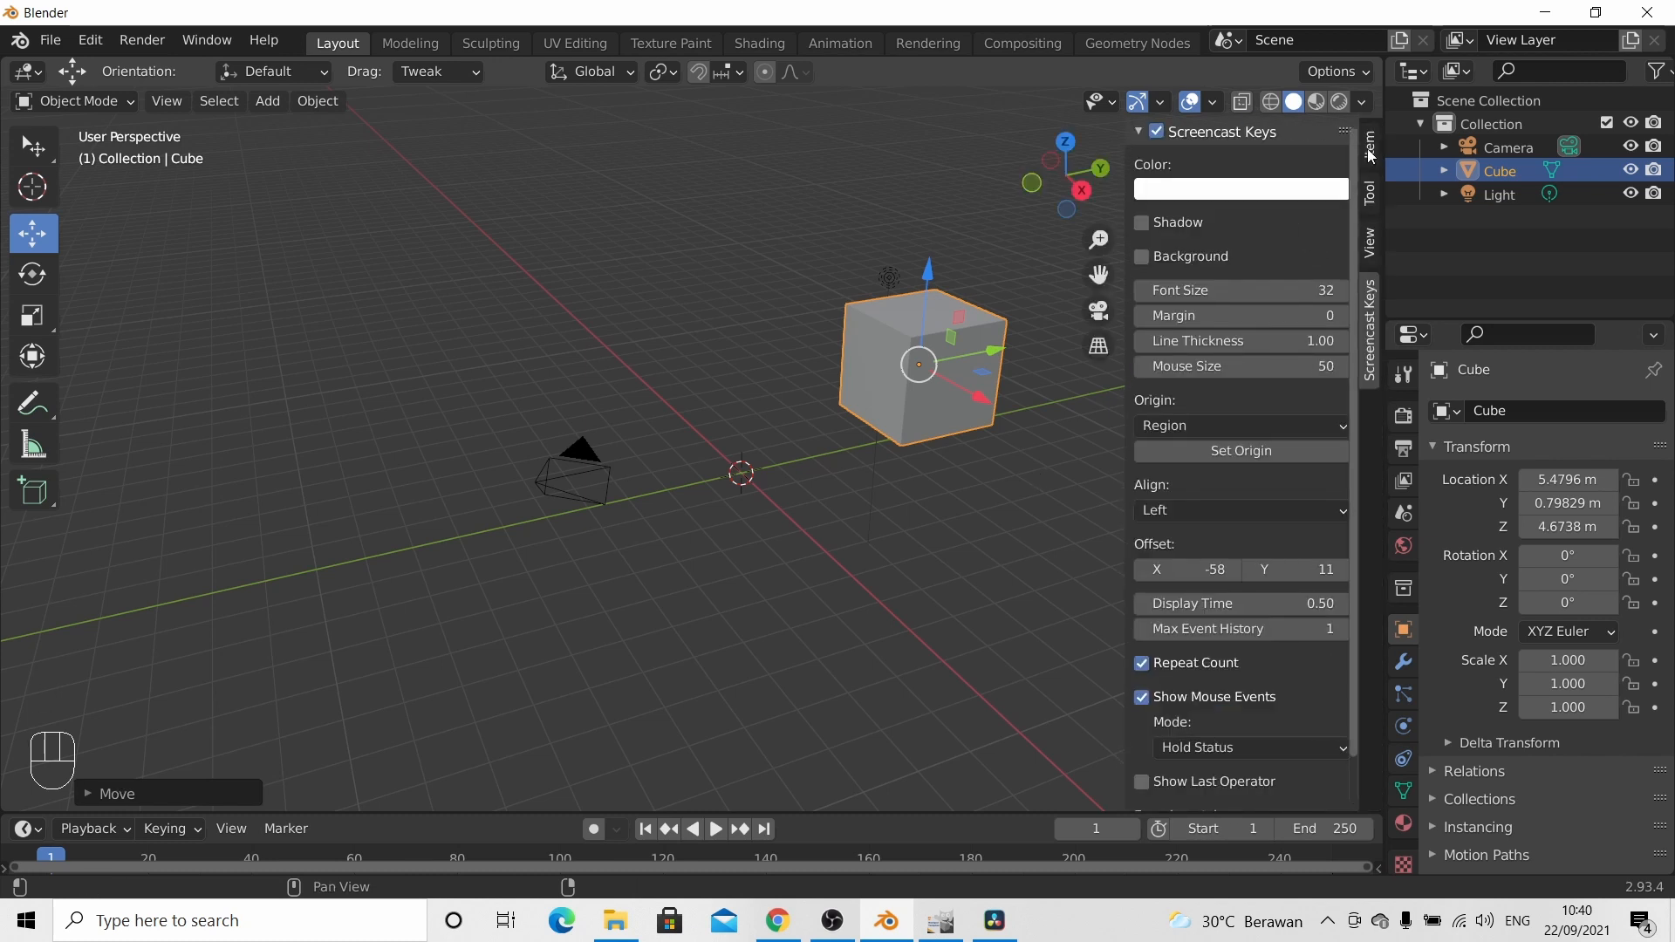
click(1370, 150)
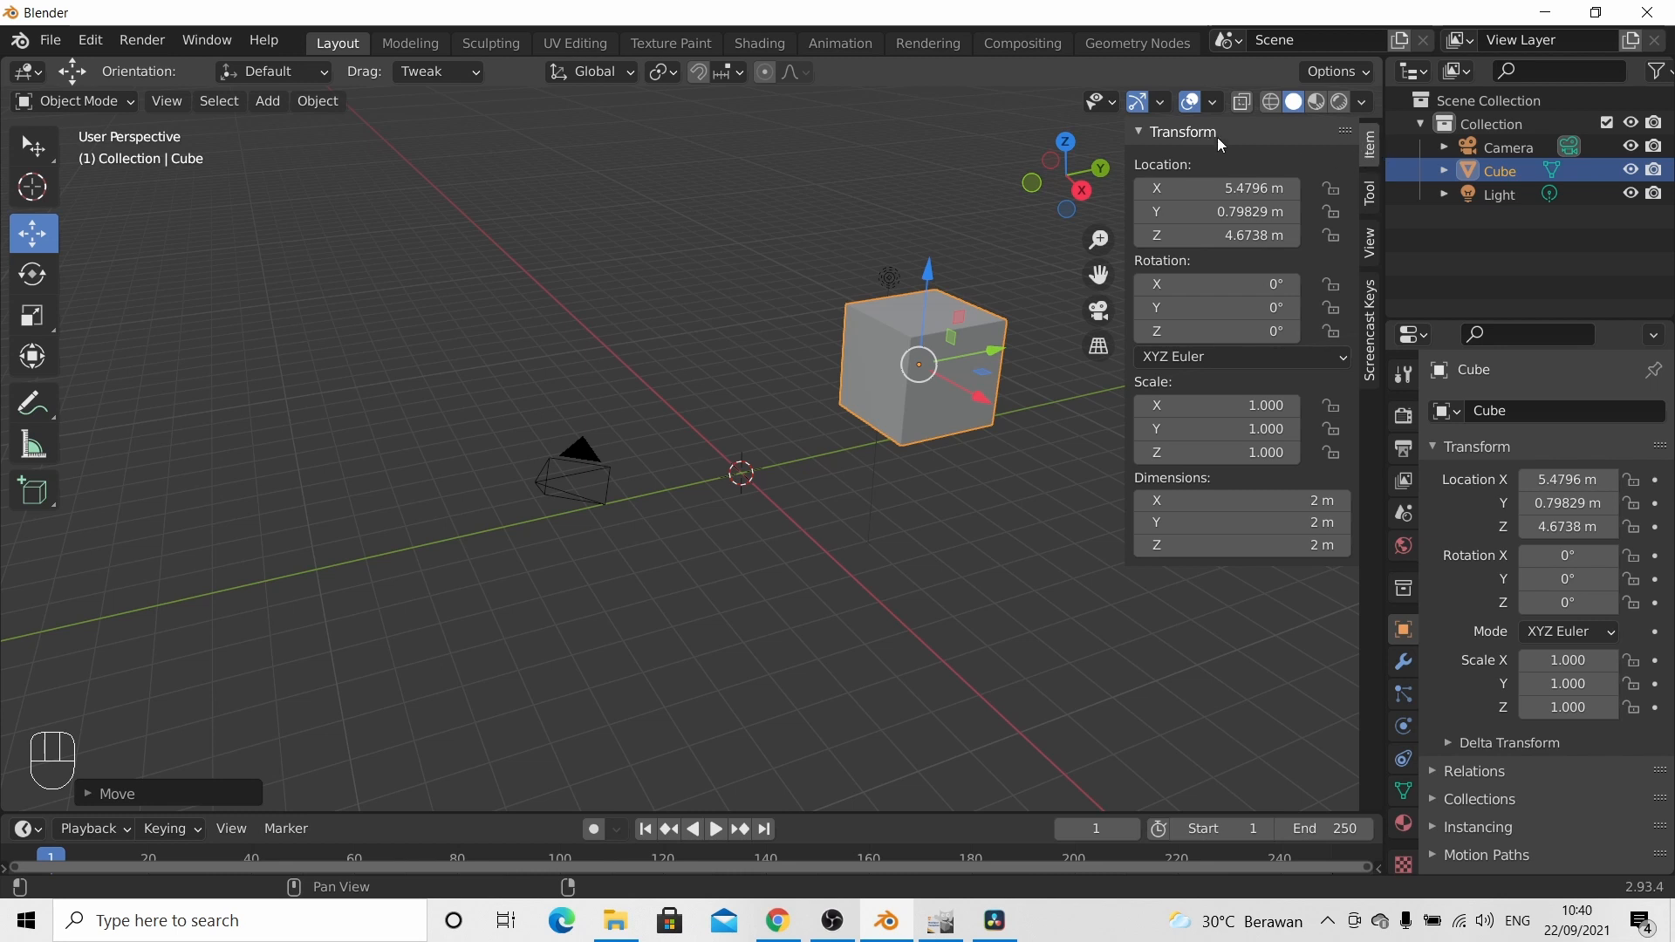
click(1371, 250)
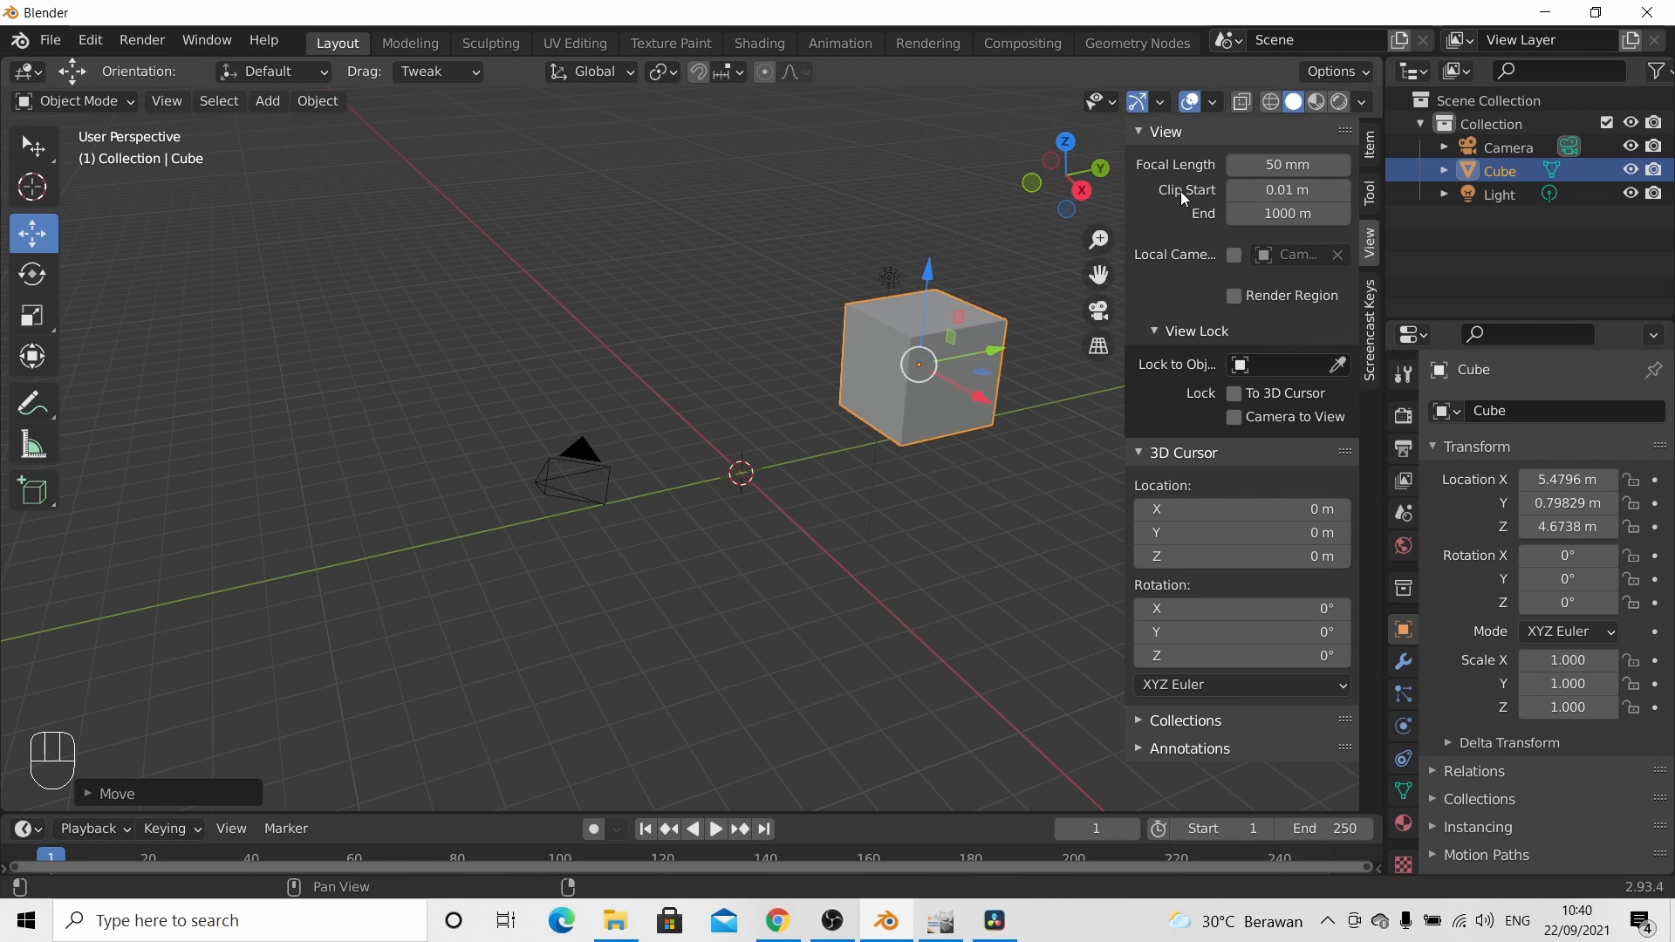
click(1371, 148)
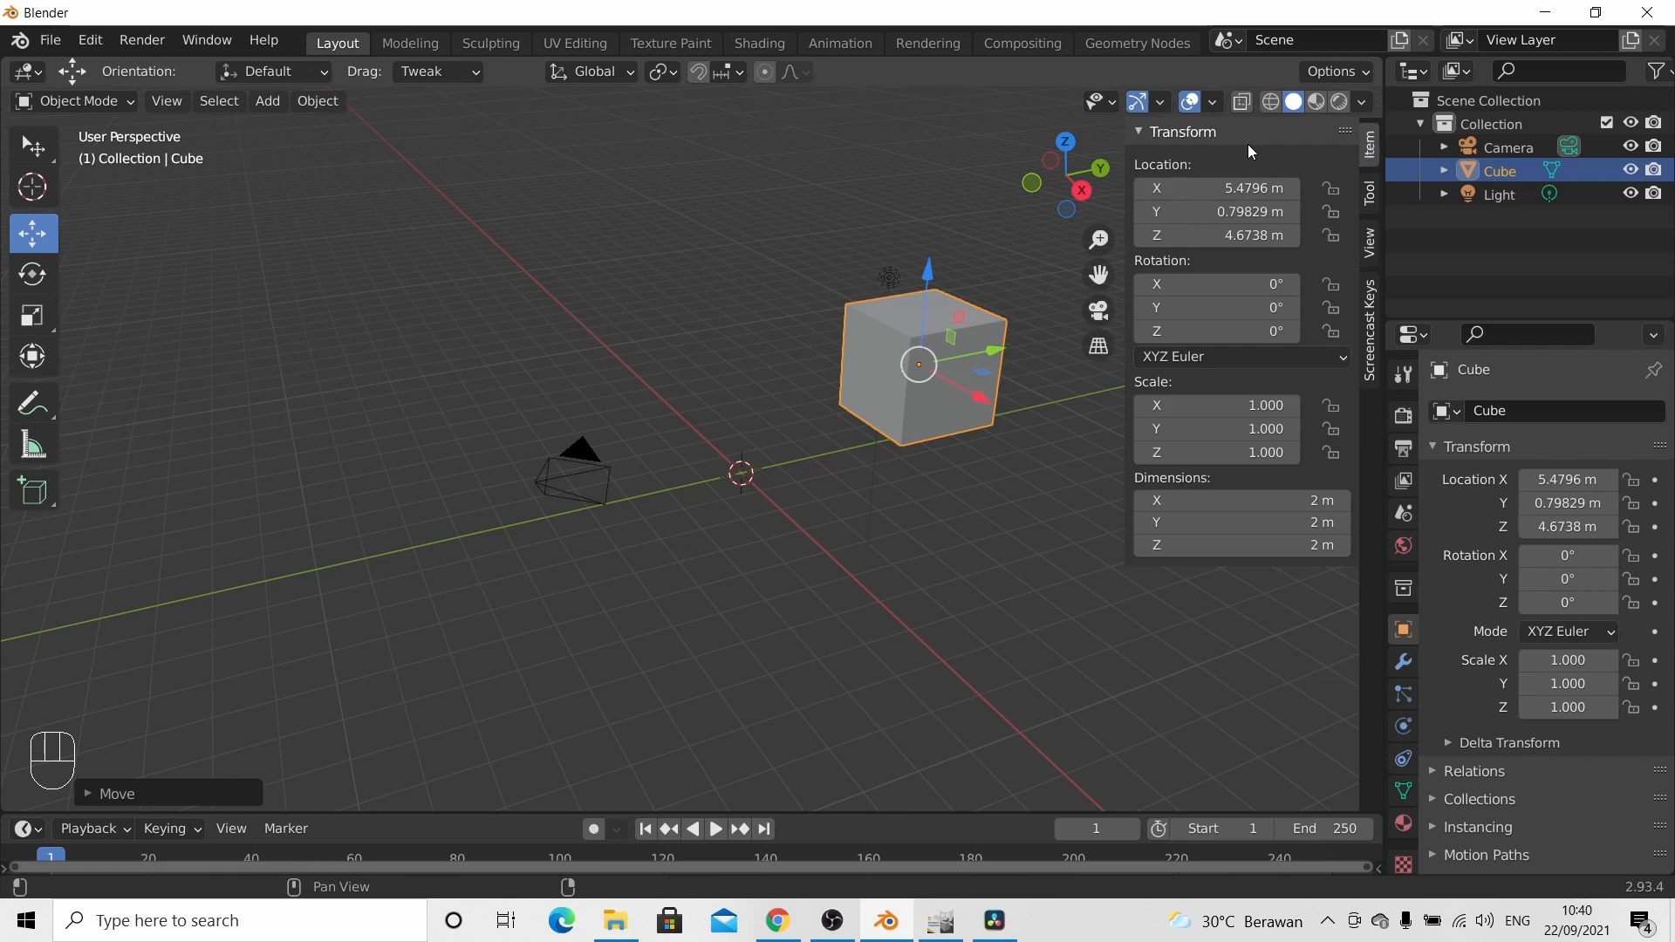
drag(1219, 189, 1143, 189)
click(1233, 191)
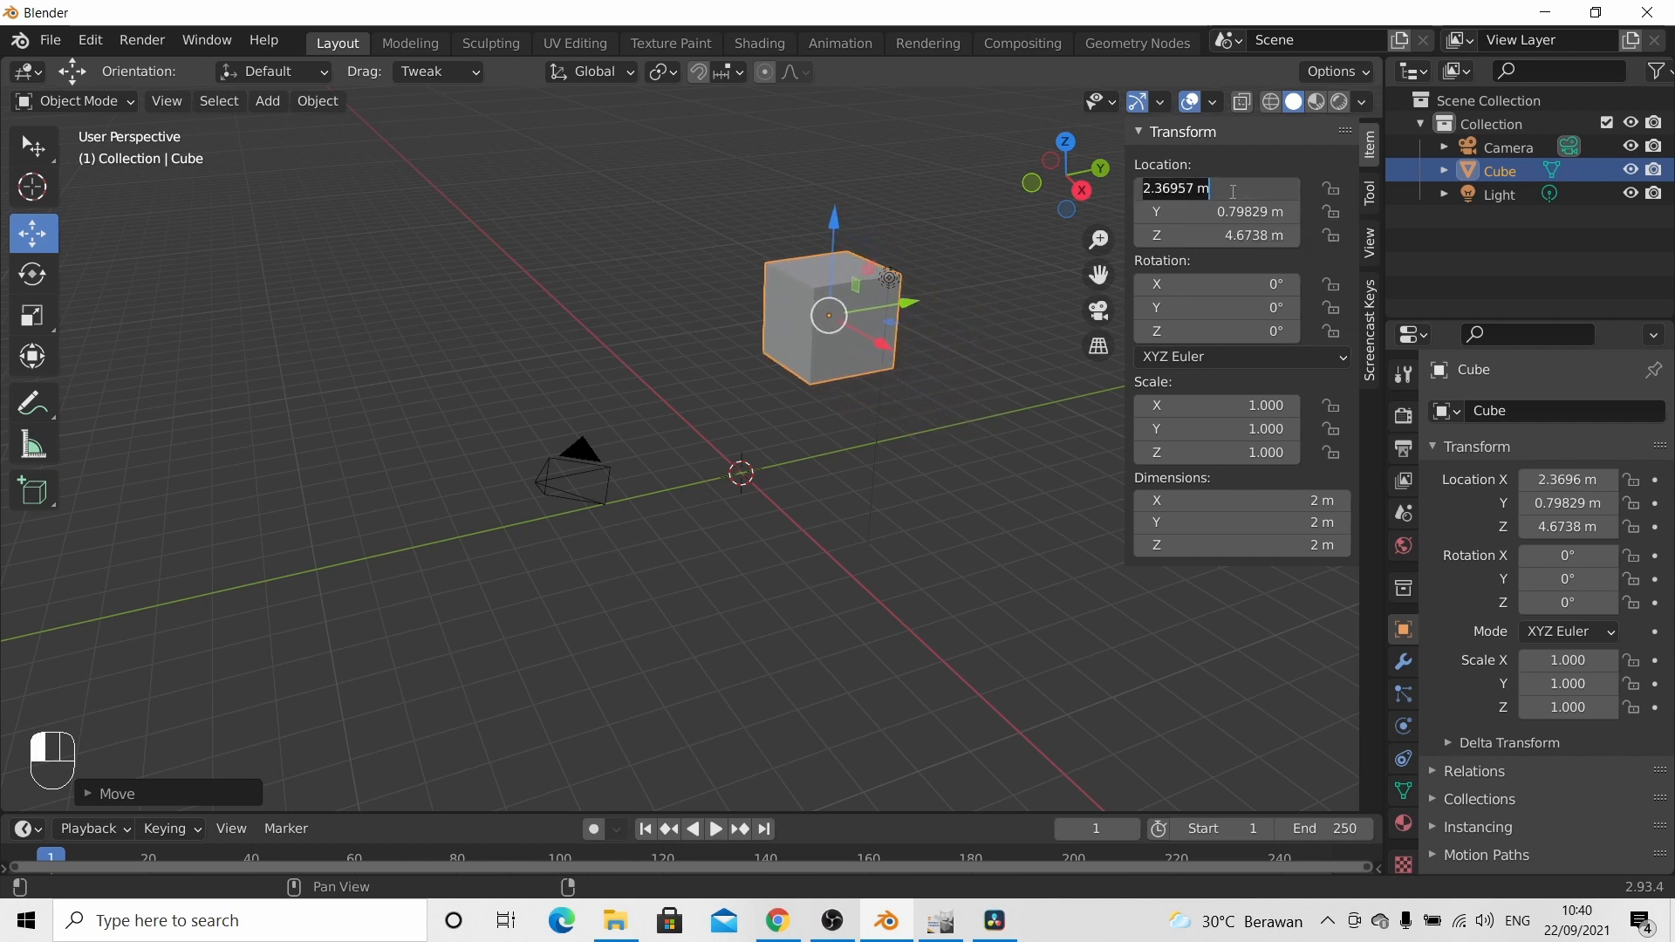
text(0)
key(Return)
Step: Set the cube's location to 0 m on all three axes together and hide the sidebar
click(1256, 212)
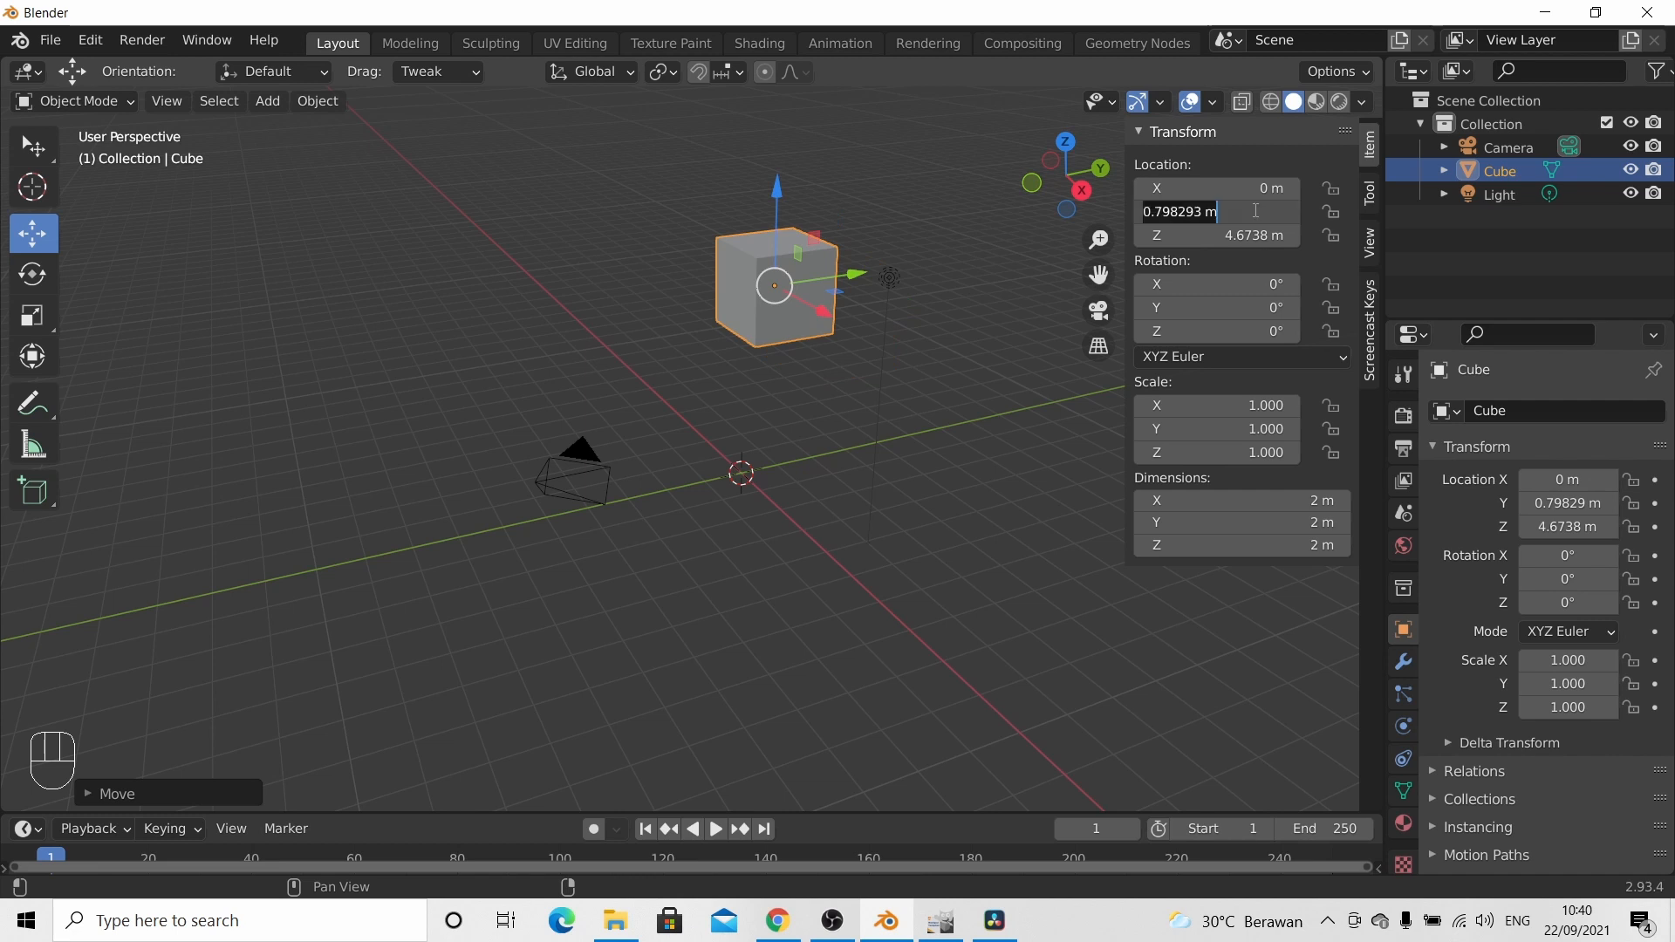
key(Return)
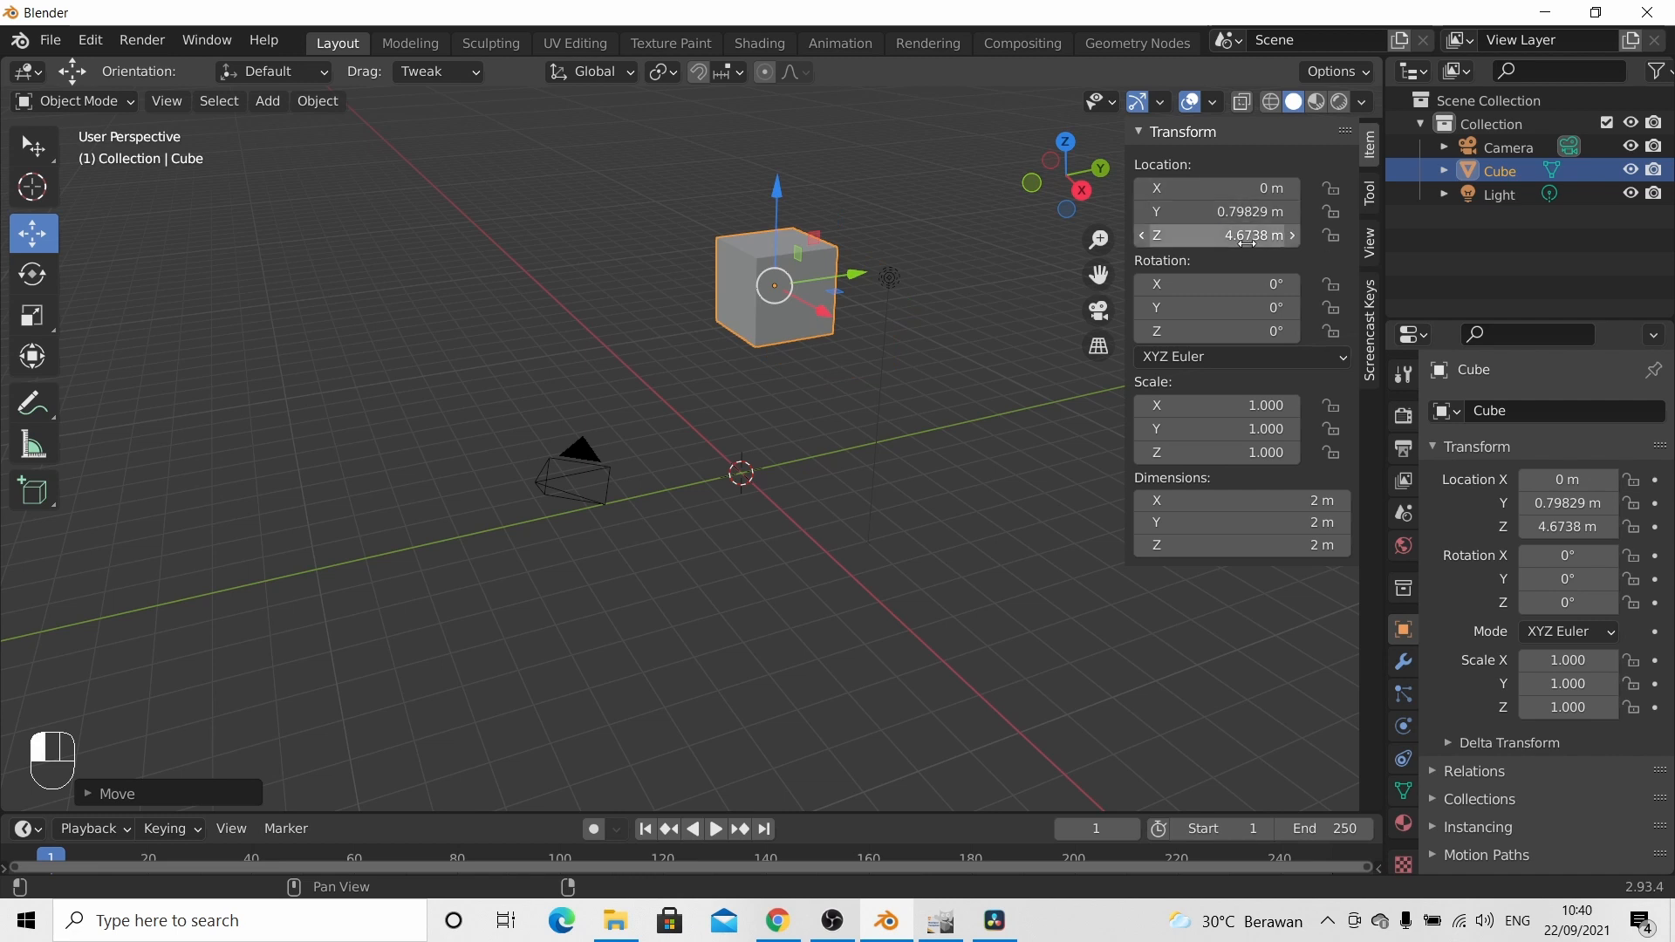
drag(1246, 242, 1247, 193)
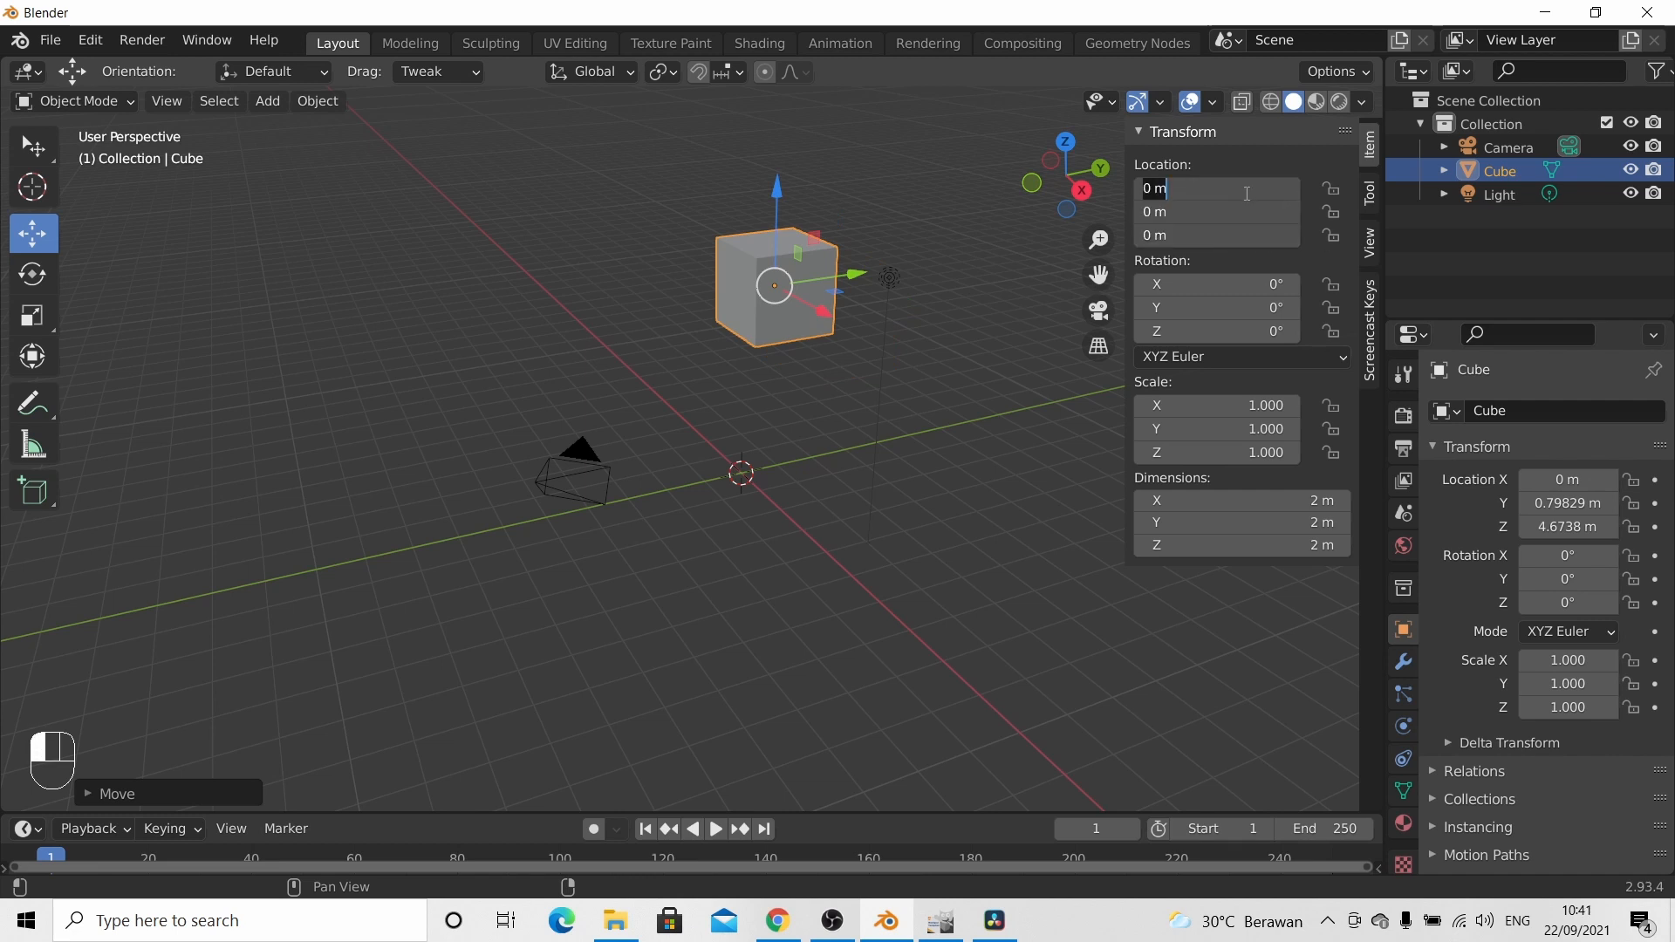
text(0)
key(Return)
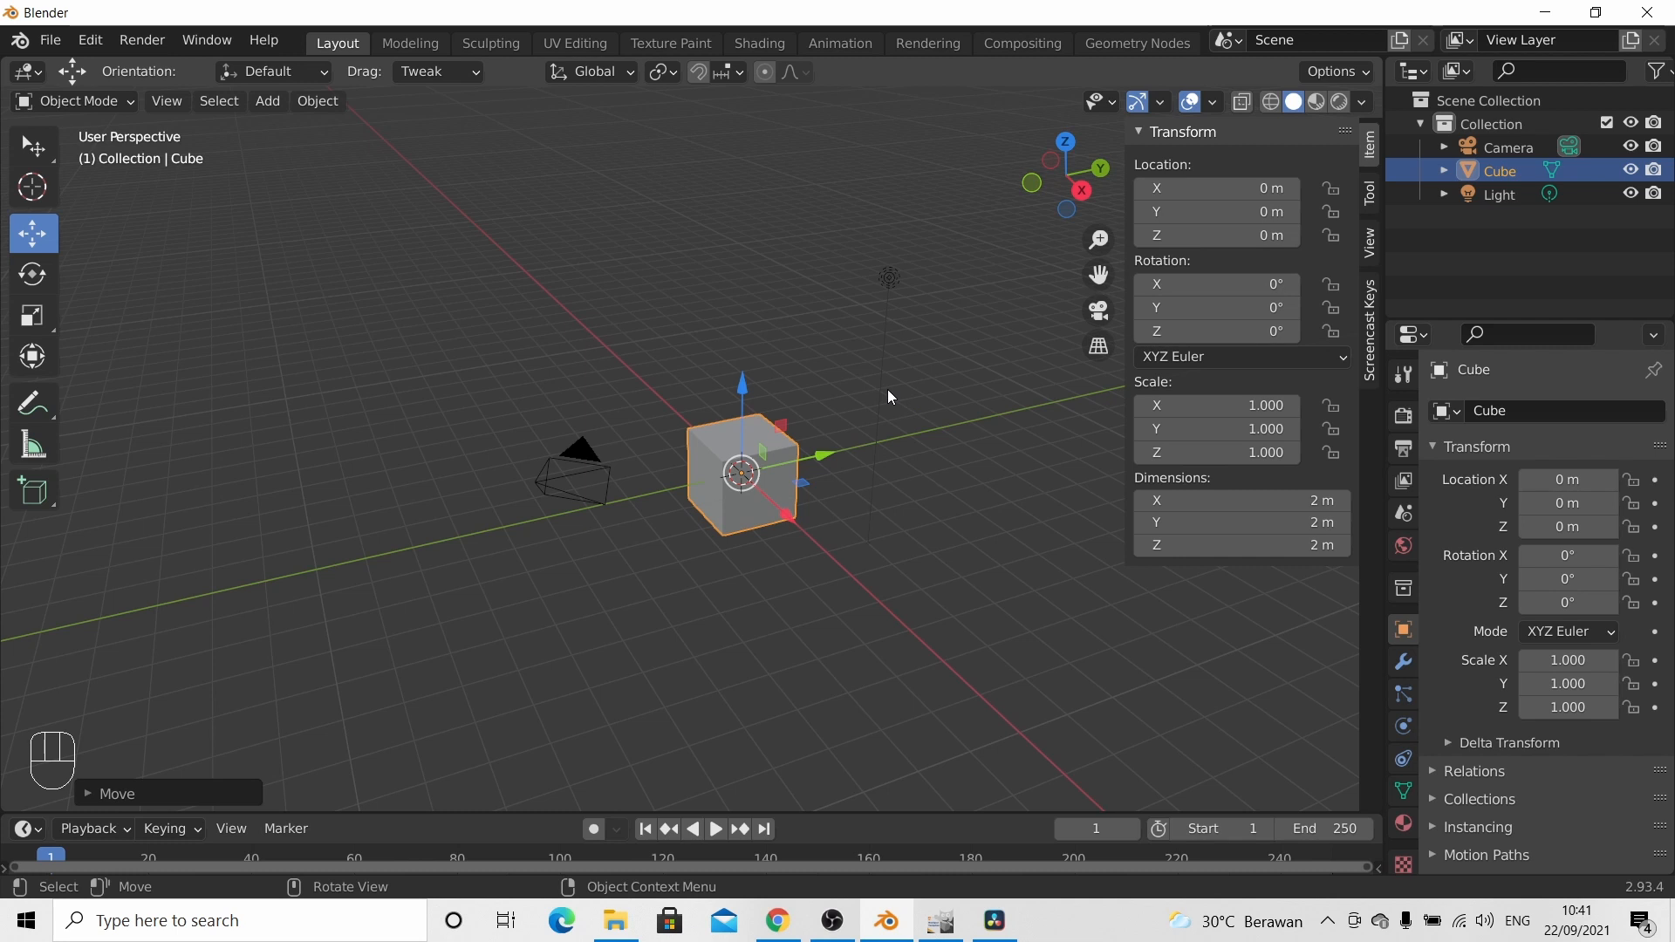
key(n)
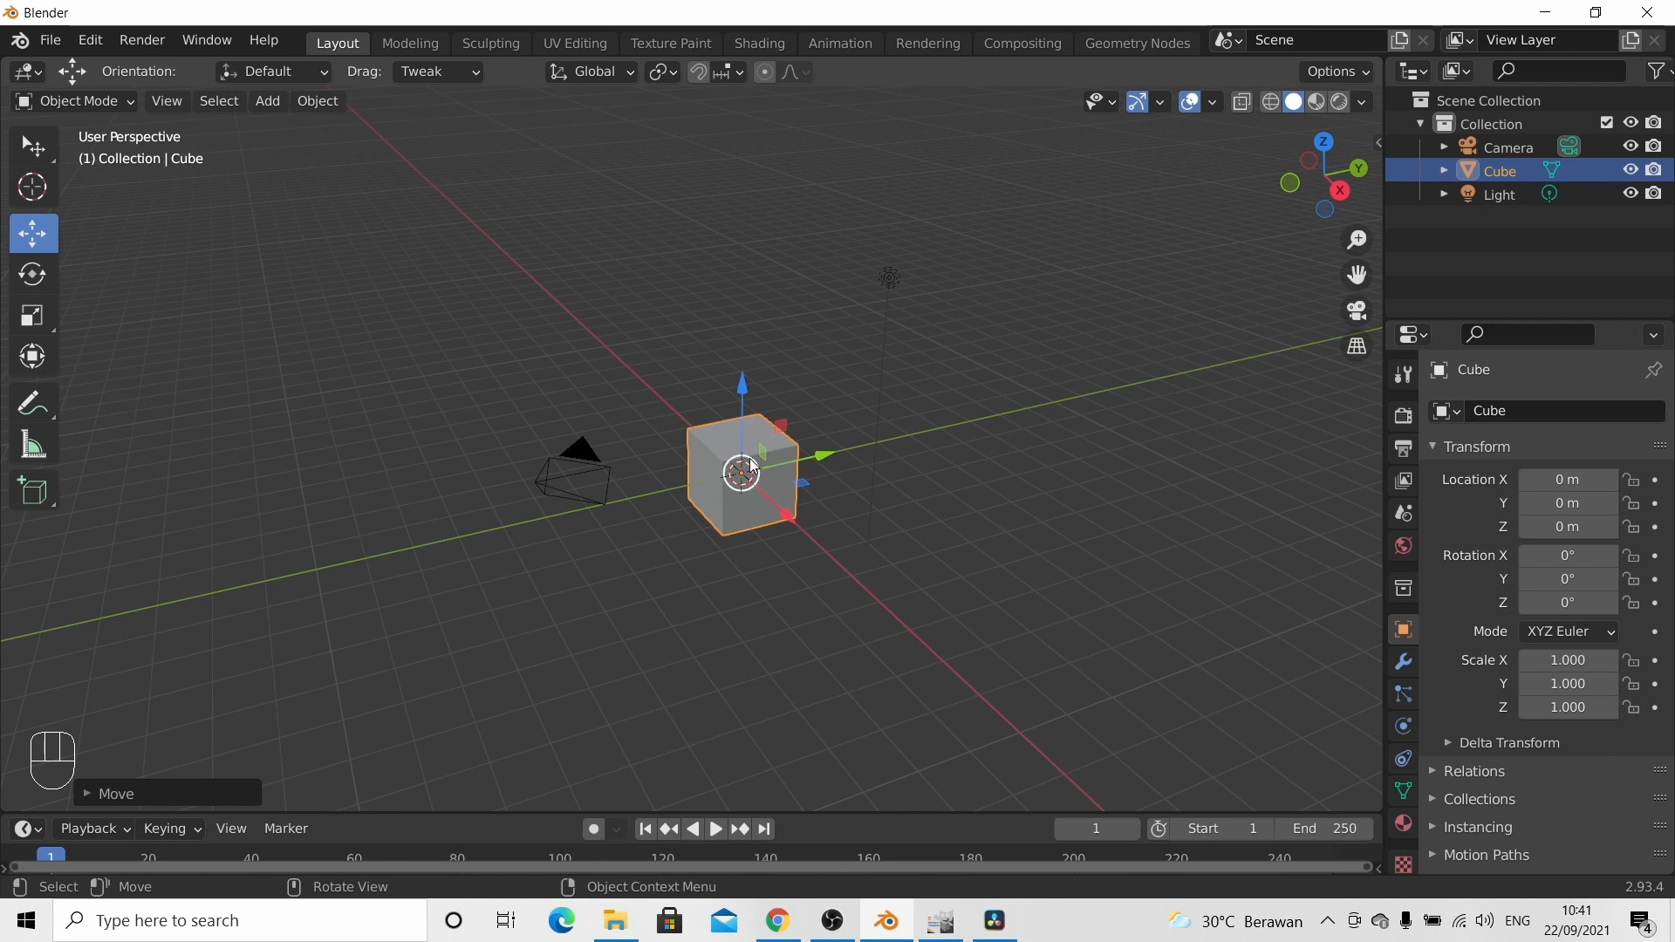
Step: Switch back to the Tweak tool and try moving the cube along the global Y axis
click(37, 139)
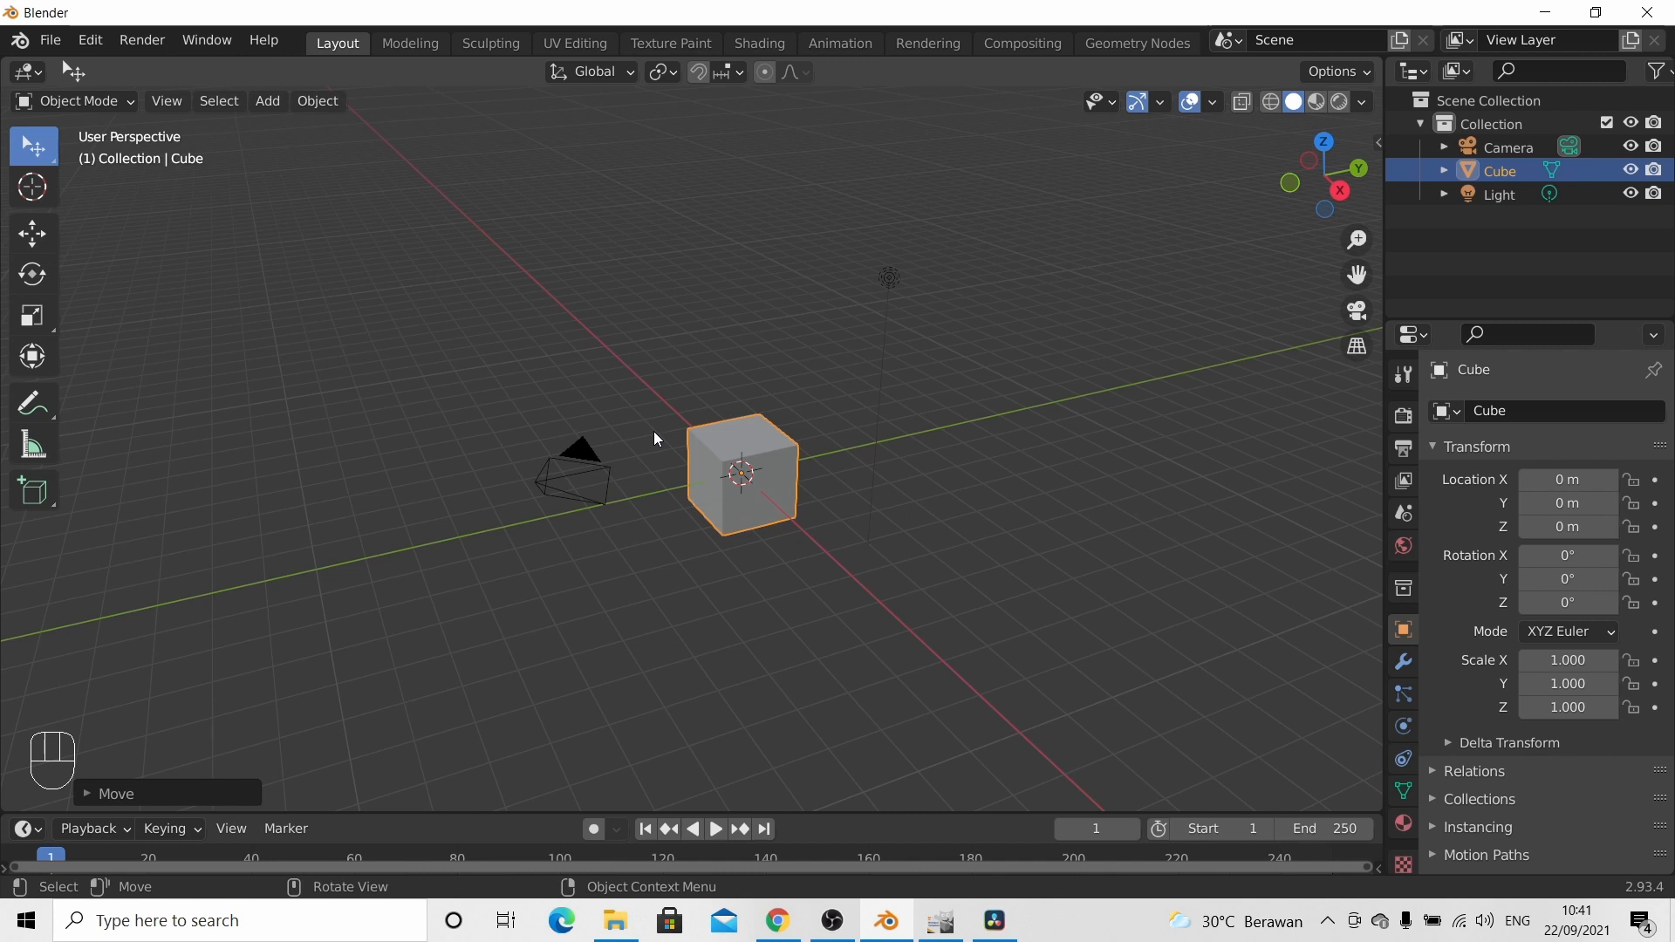
key(g)
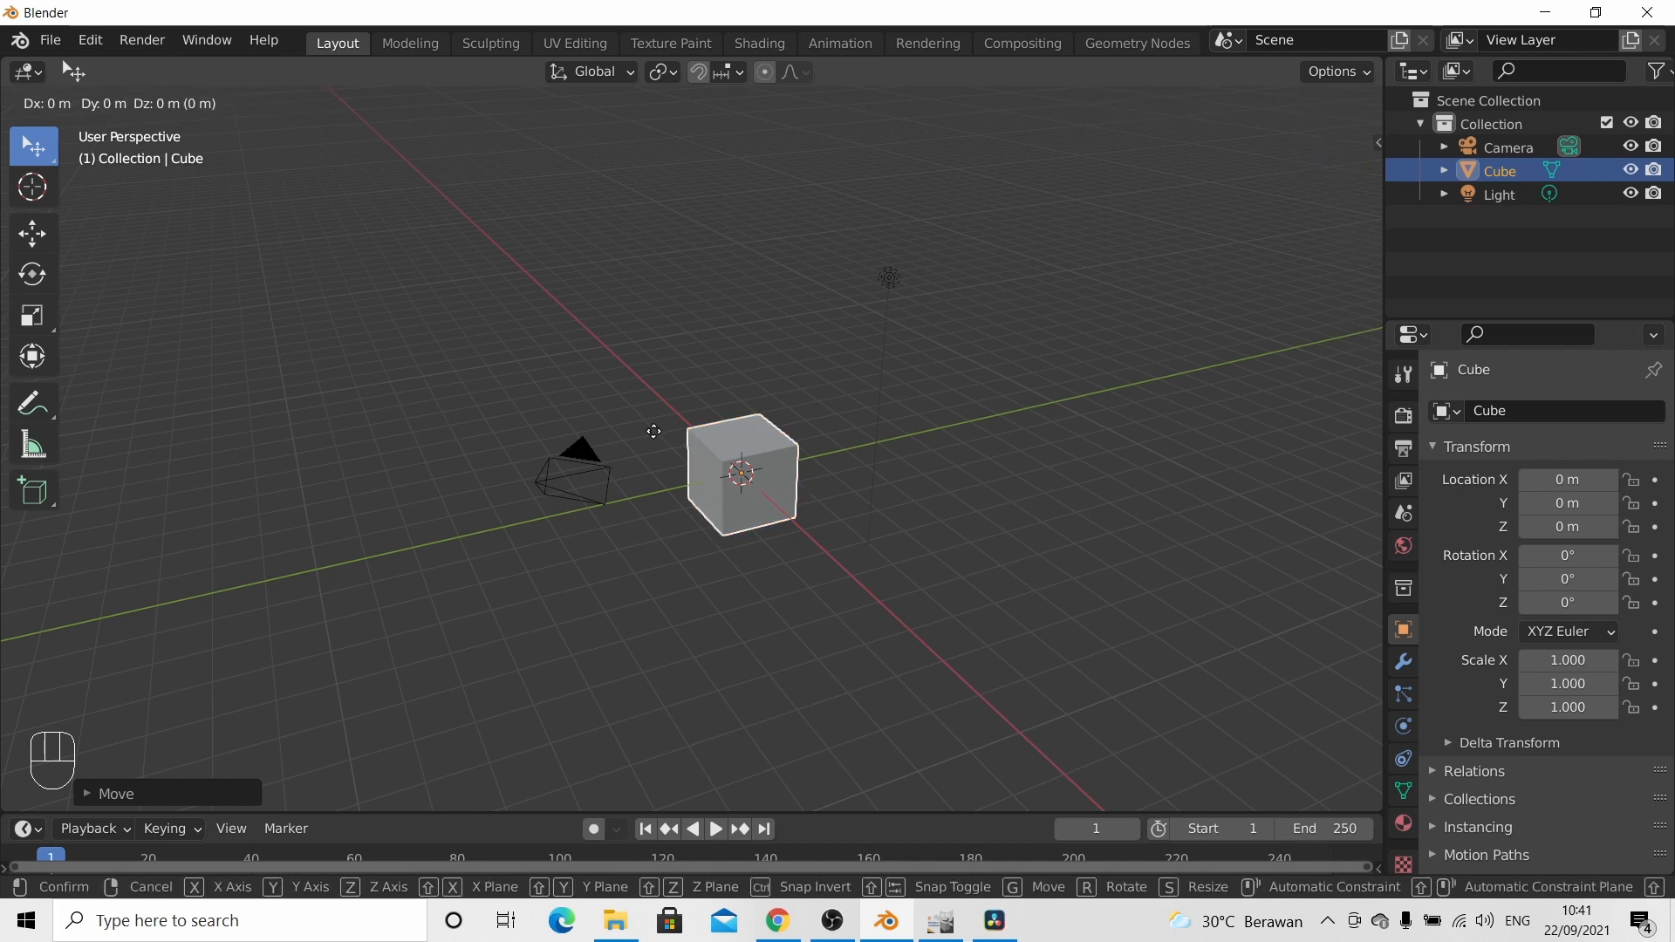
key(y)
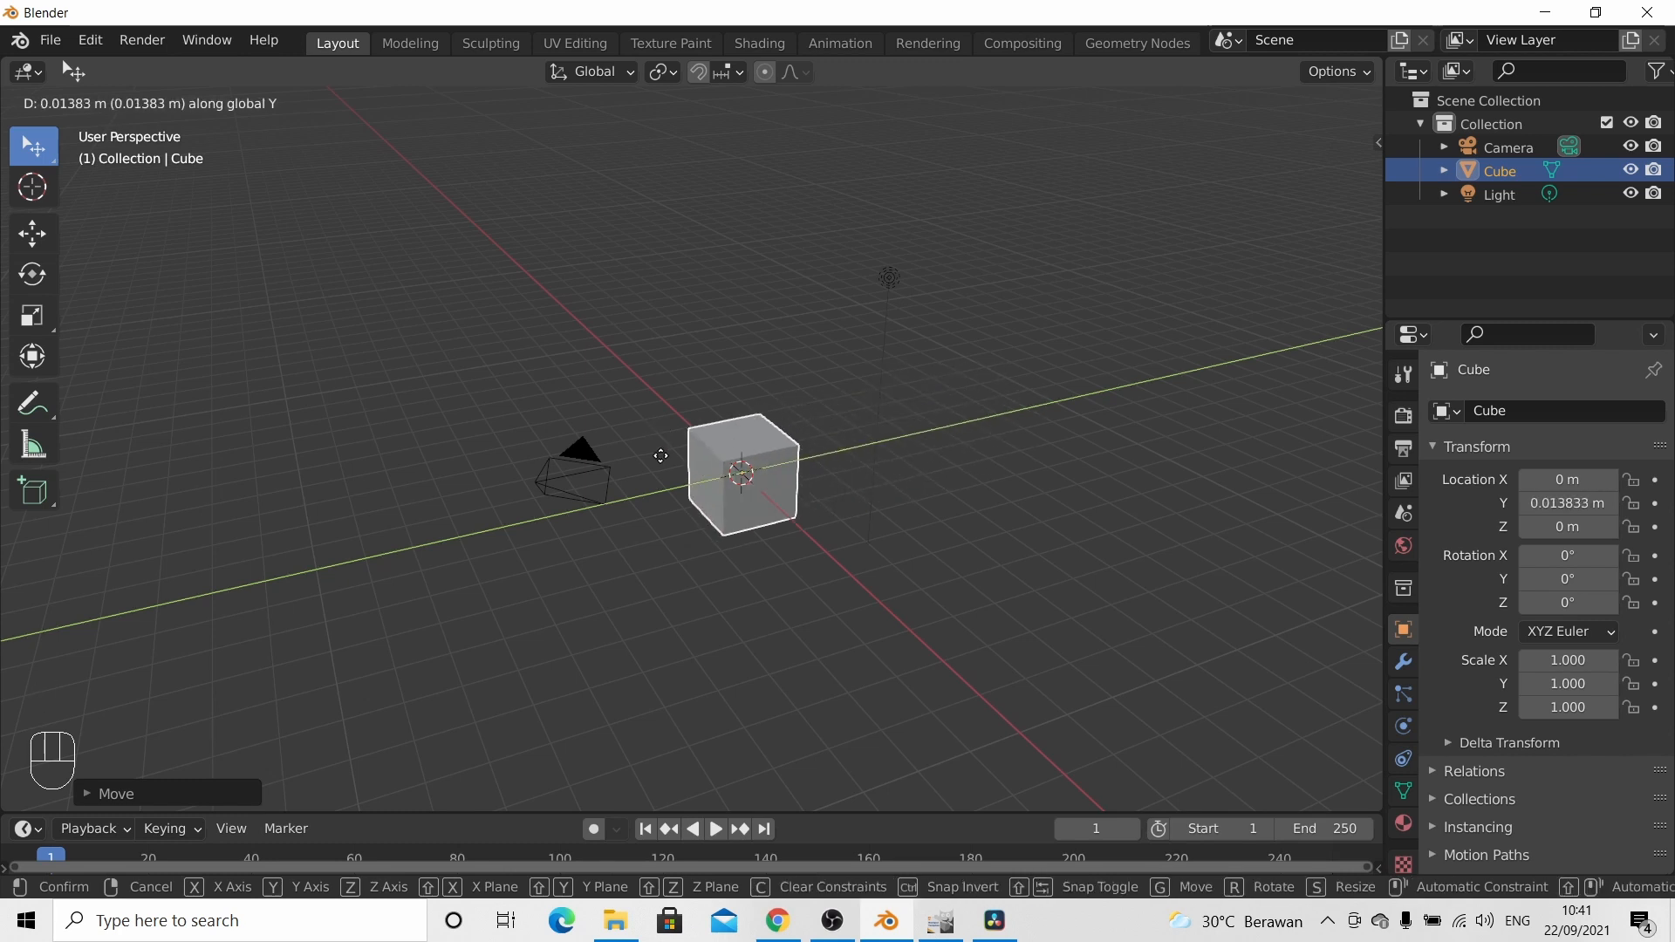
right_click(829, 418)
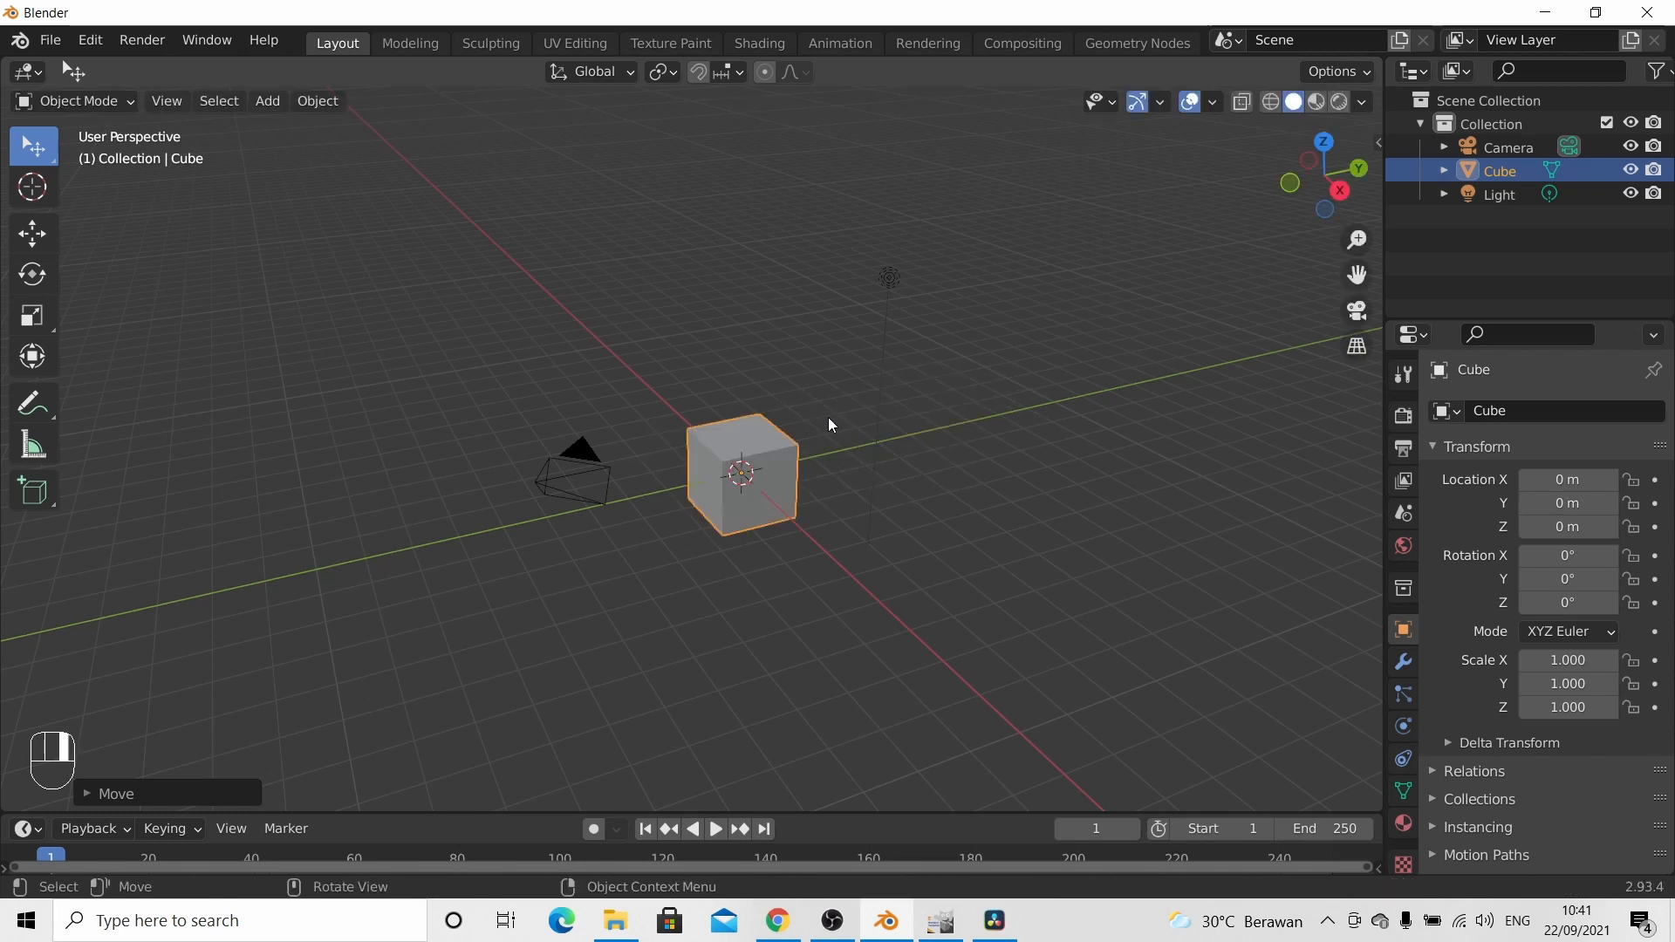
Step: Try moving the cube along the global X axis and along the global Z axis, cancelling each move
key(g)
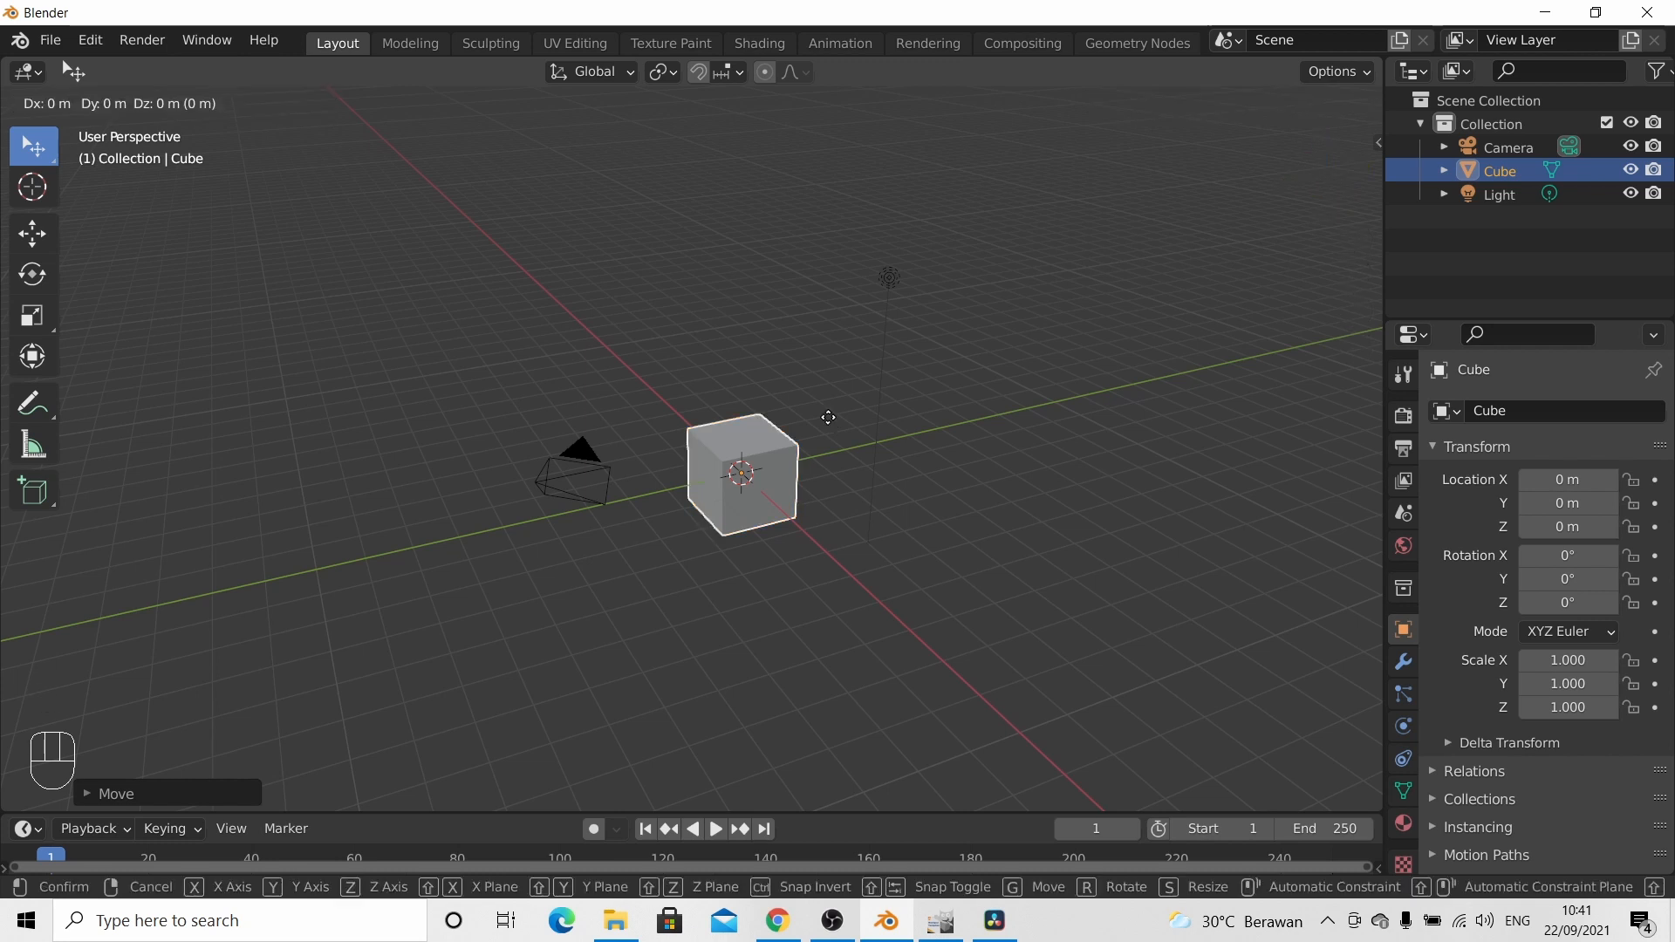
key(x)
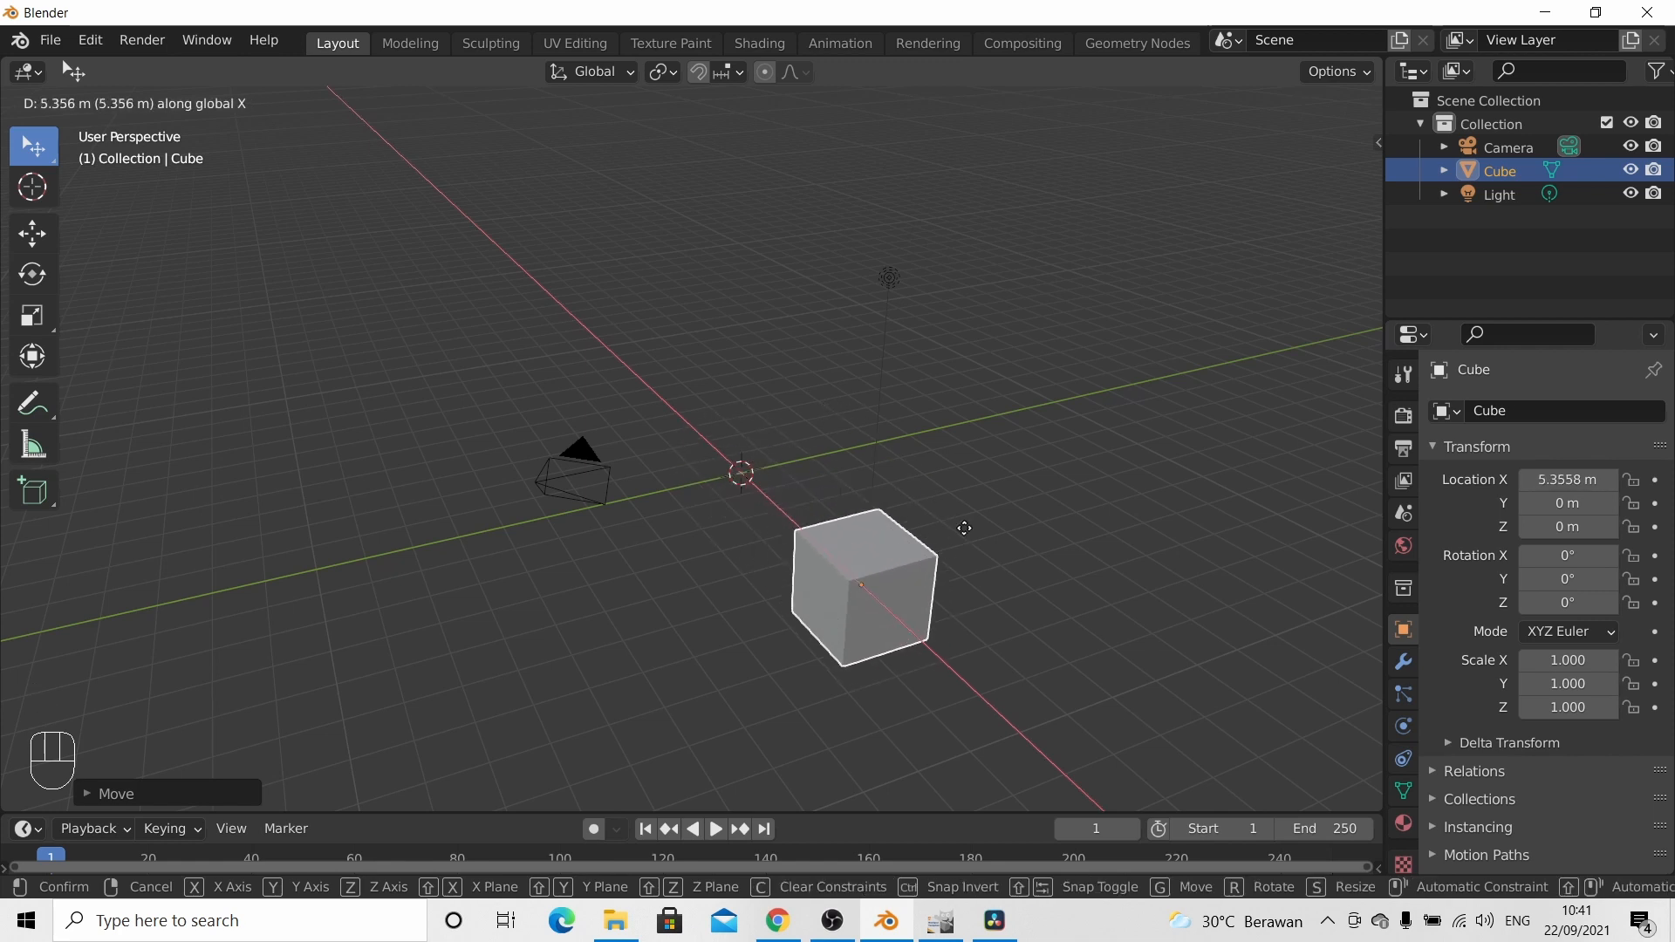
right_click(853, 454)
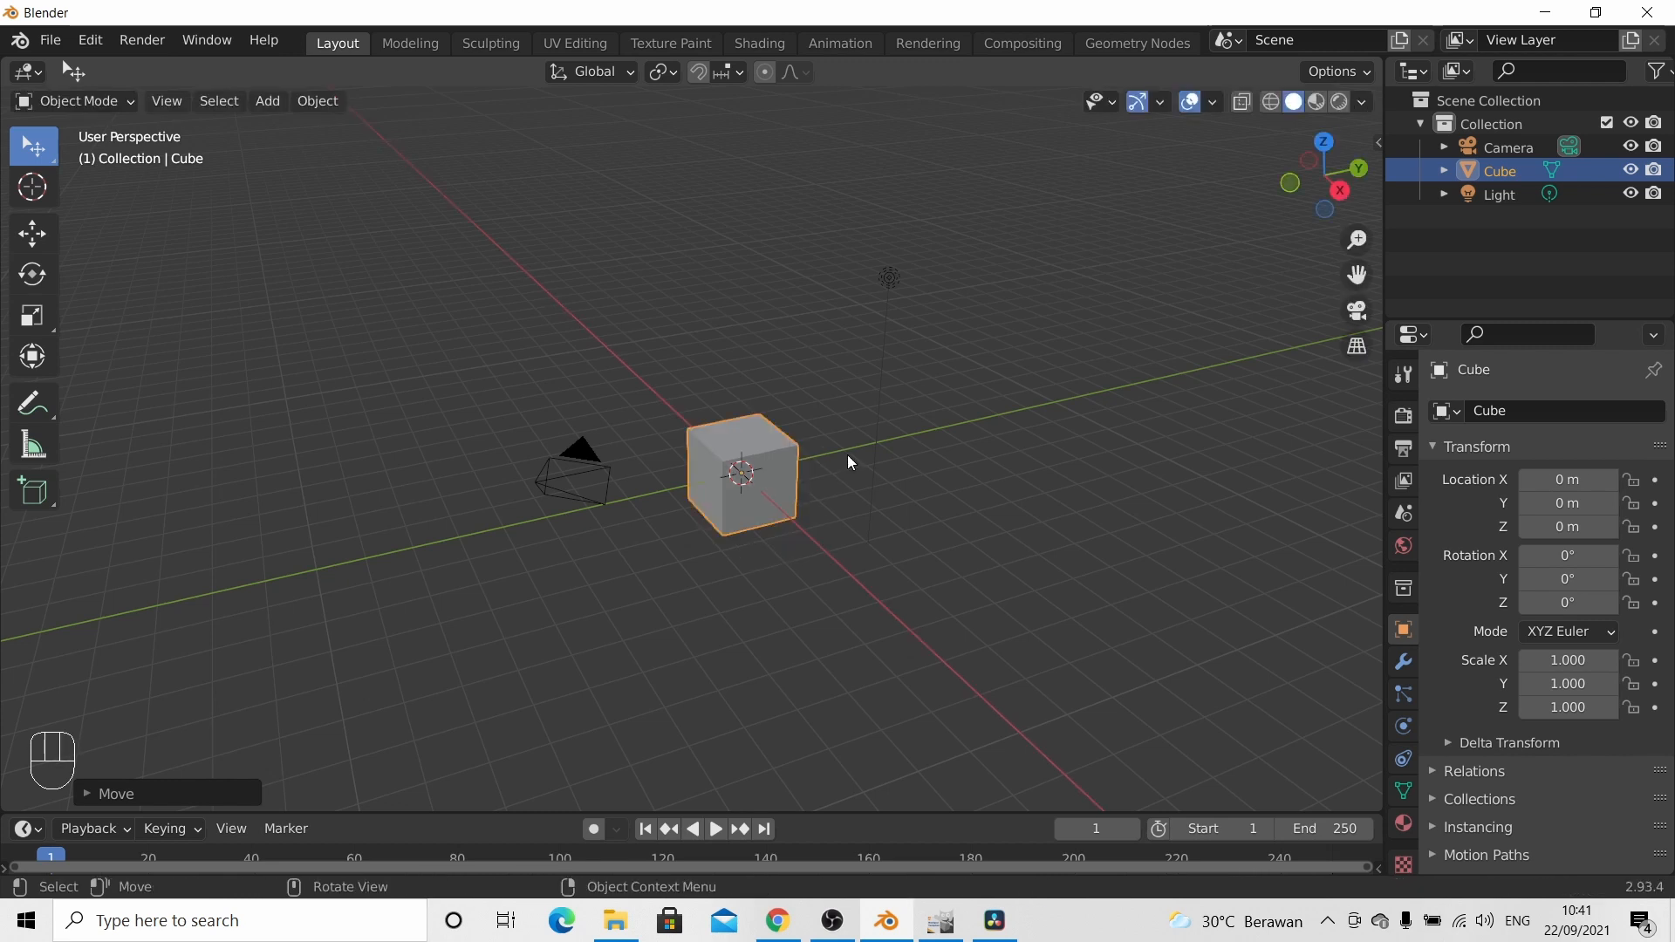
key(g)
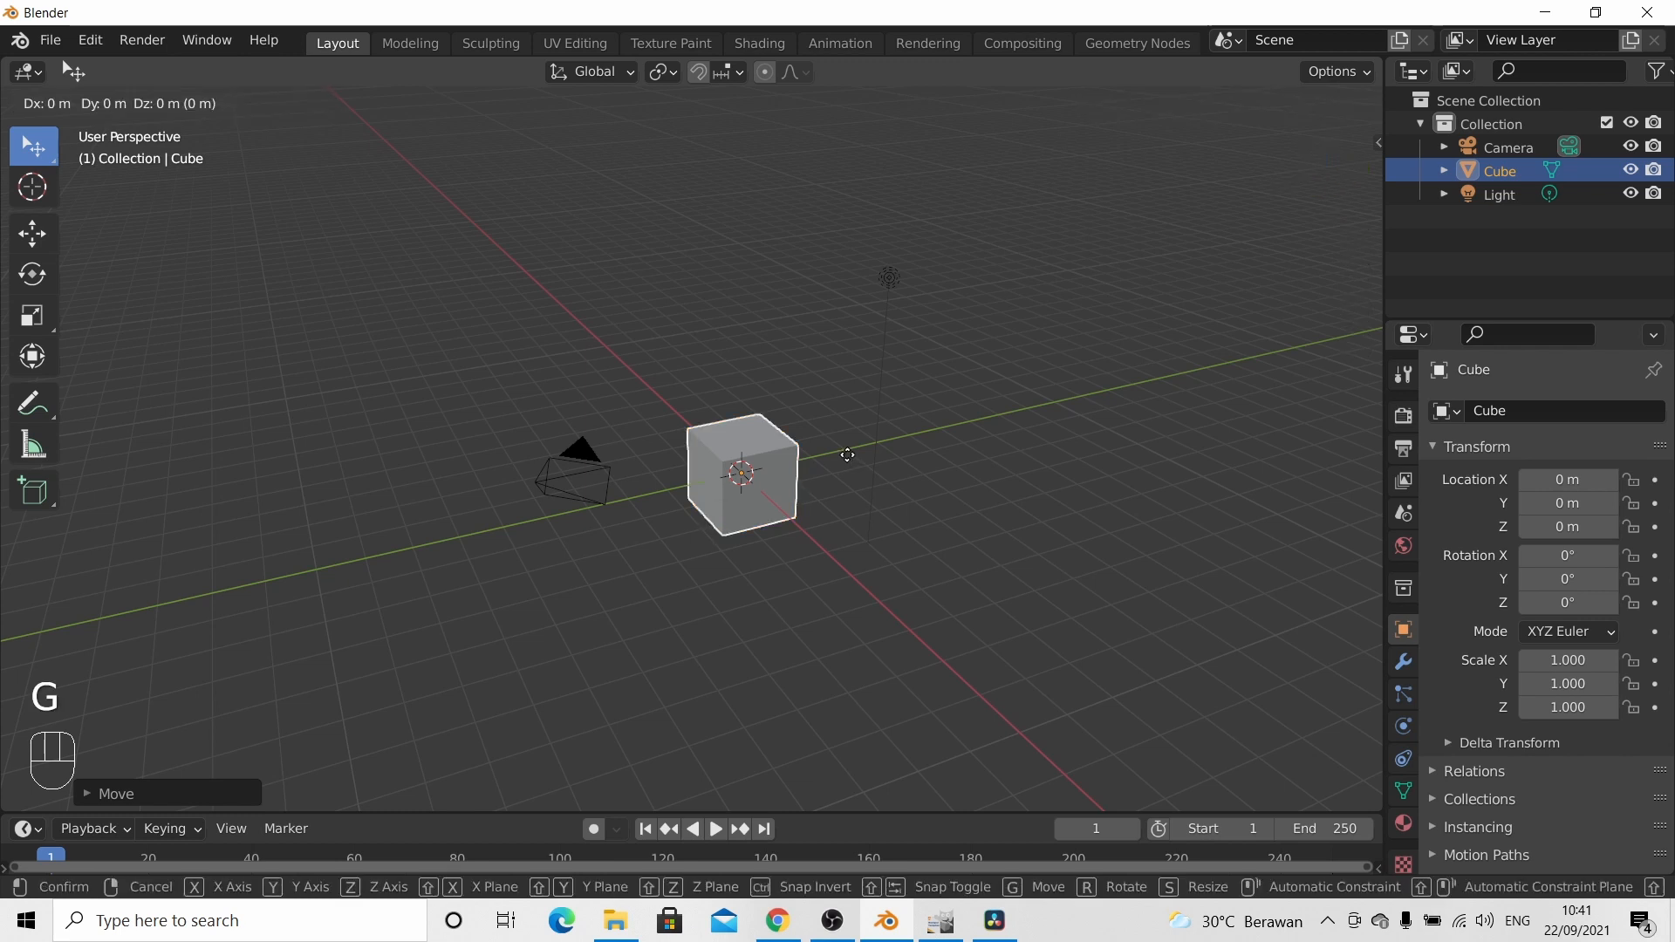
key(z)
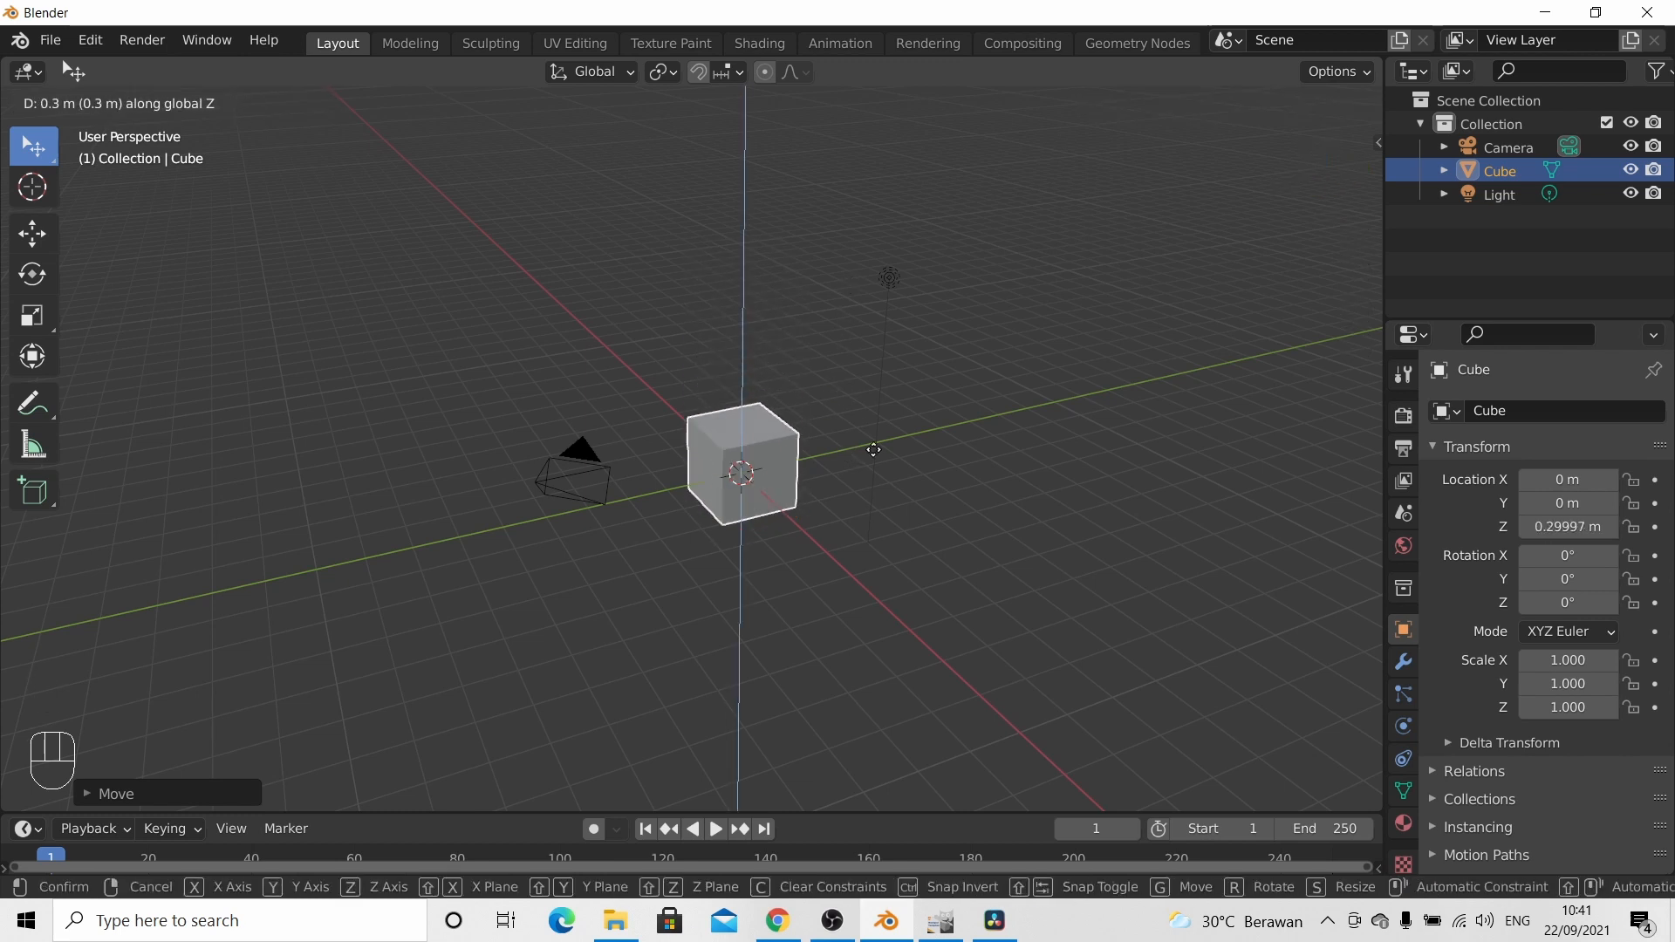
right_click(883, 304)
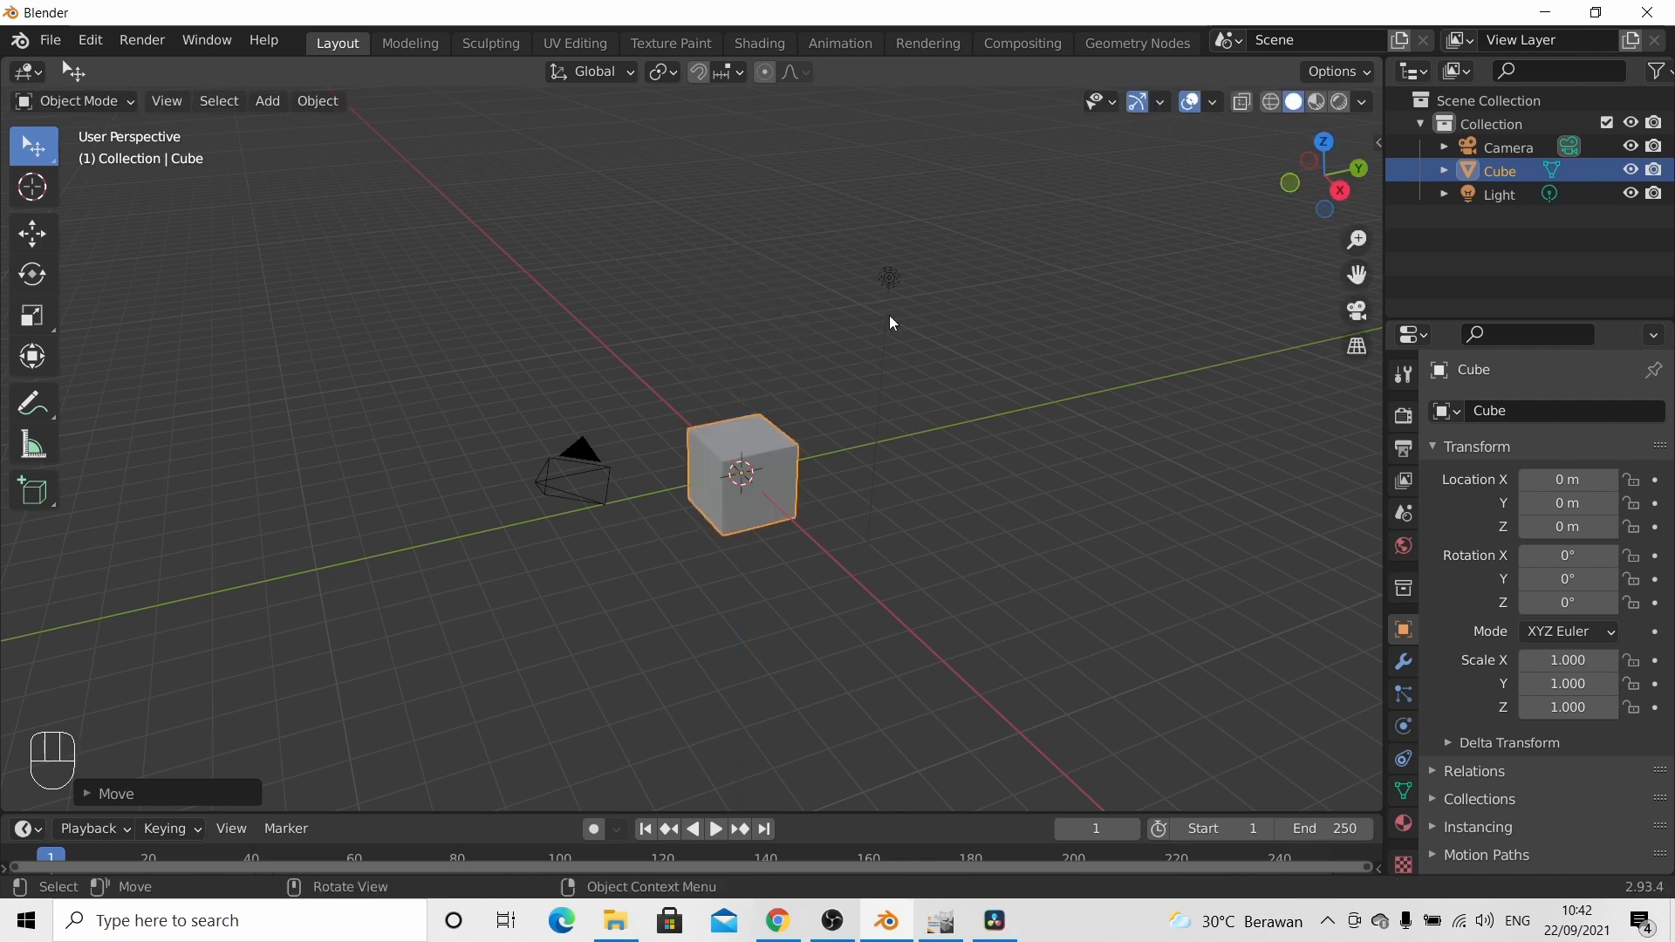
Step: Use the Rotate tool to turn the cube around its axes to about X -174°, Y 43.7°, Z -158°
click(32, 276)
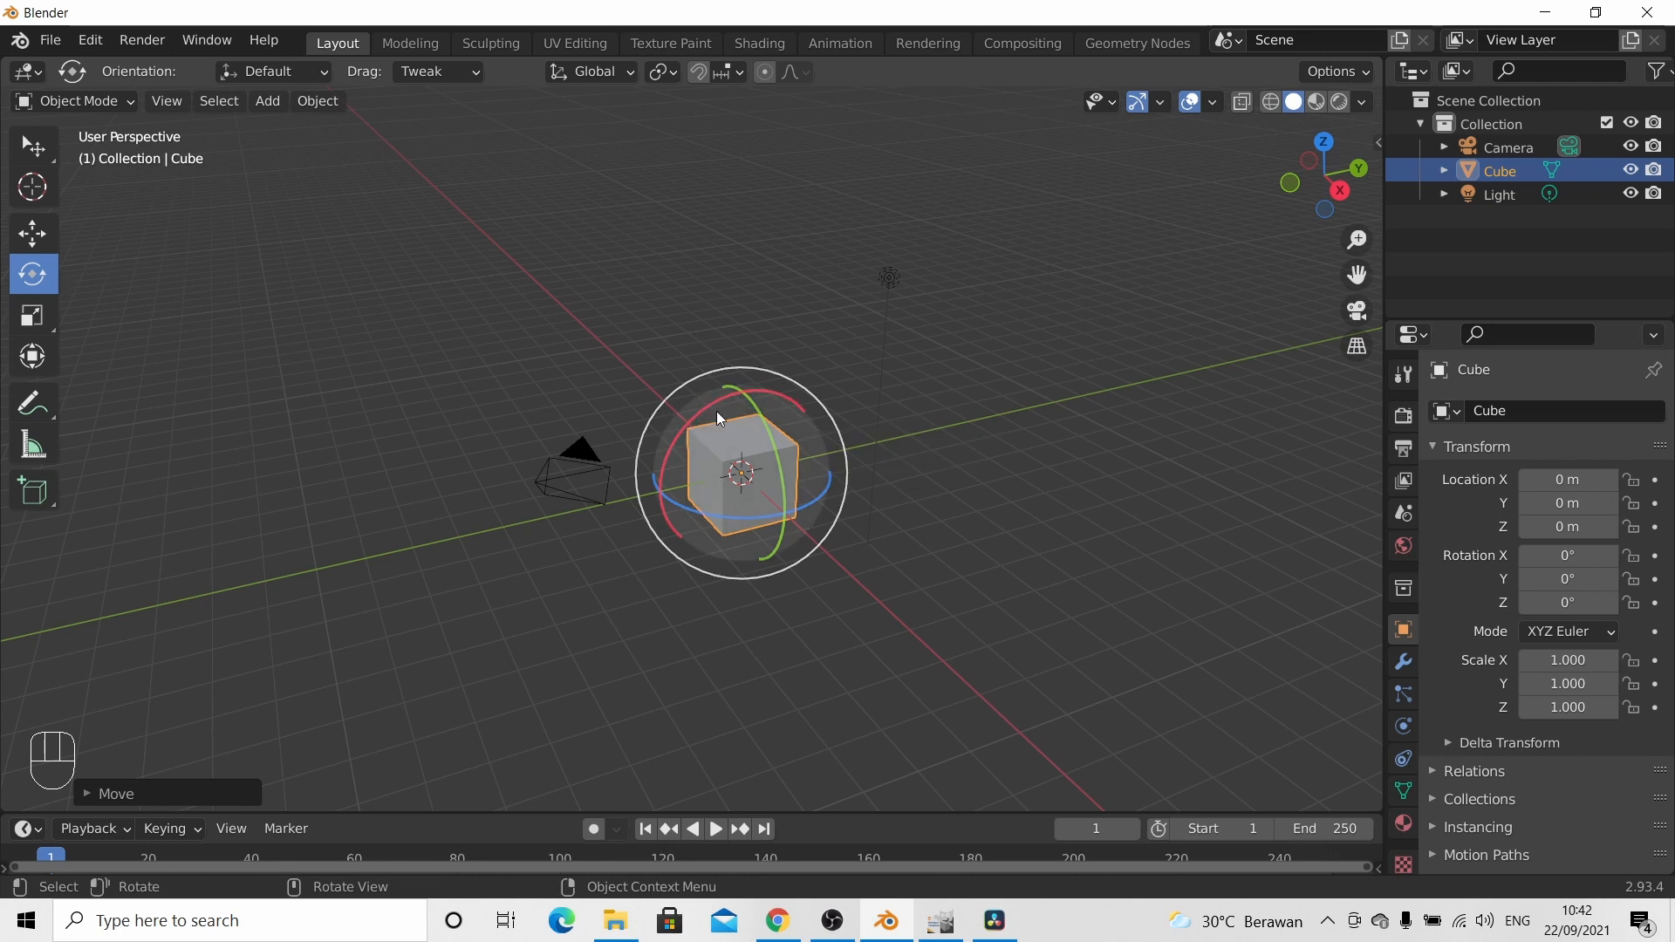
mouse_move(776, 394)
mouse_down()
mouse_move(818, 469)
mouse_move(798, 414)
mouse_move(728, 389)
mouse_move(803, 385)
mouse_up()
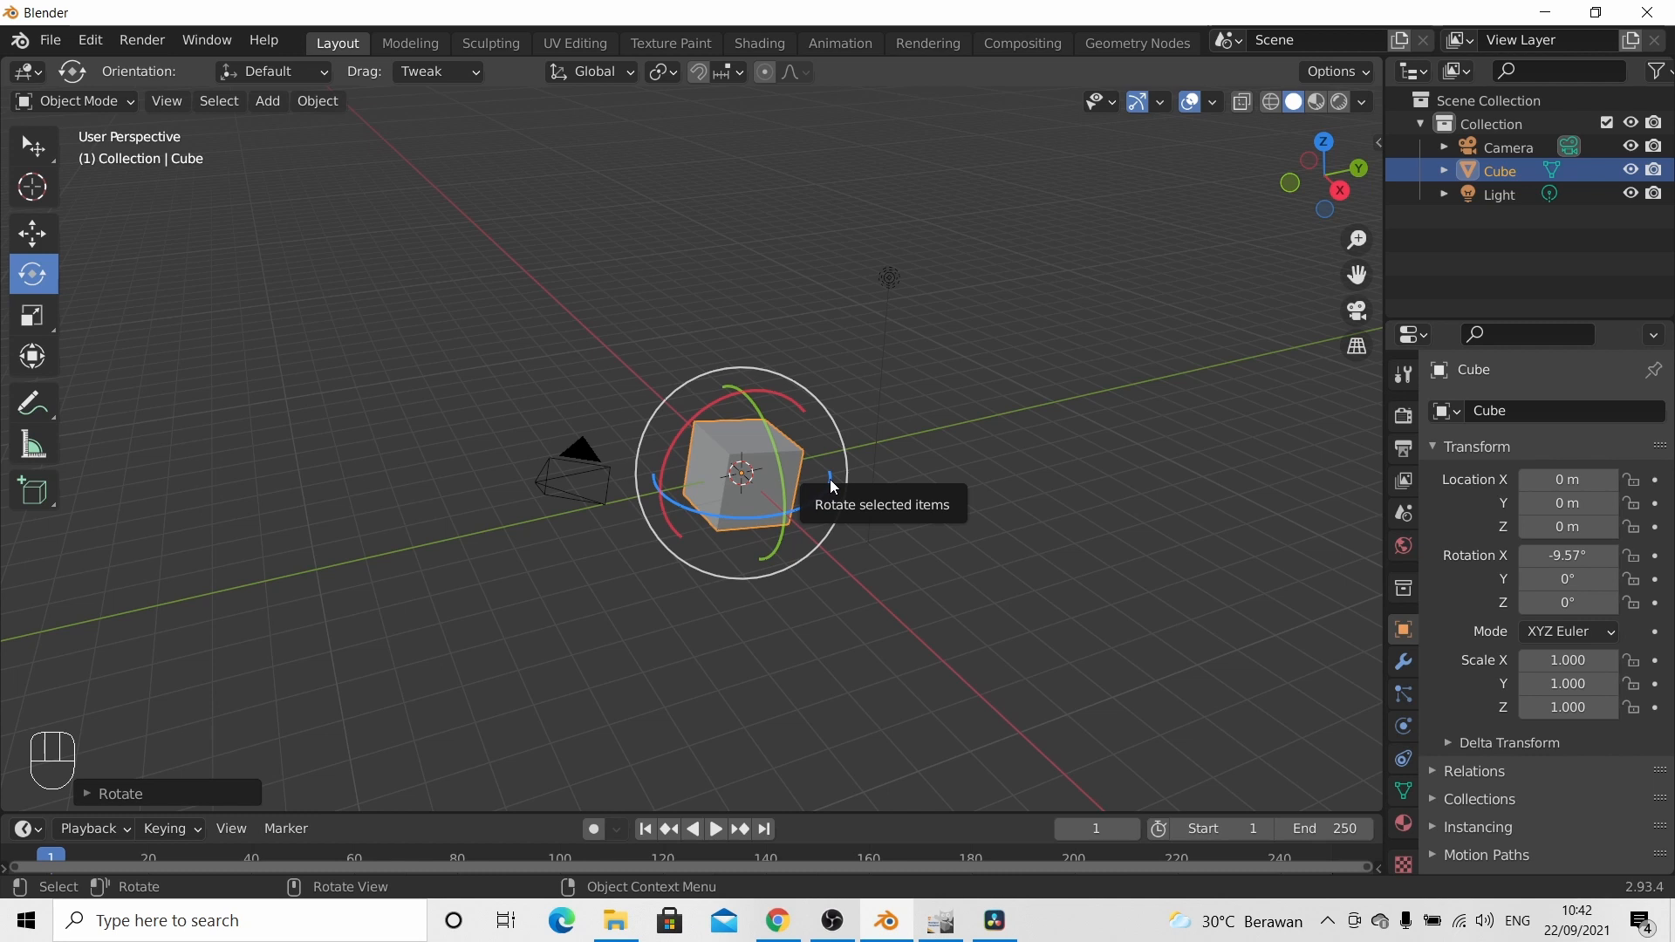
mouse_move(830, 480)
mouse_down()
mouse_move(733, 543)
mouse_move(803, 499)
mouse_up()
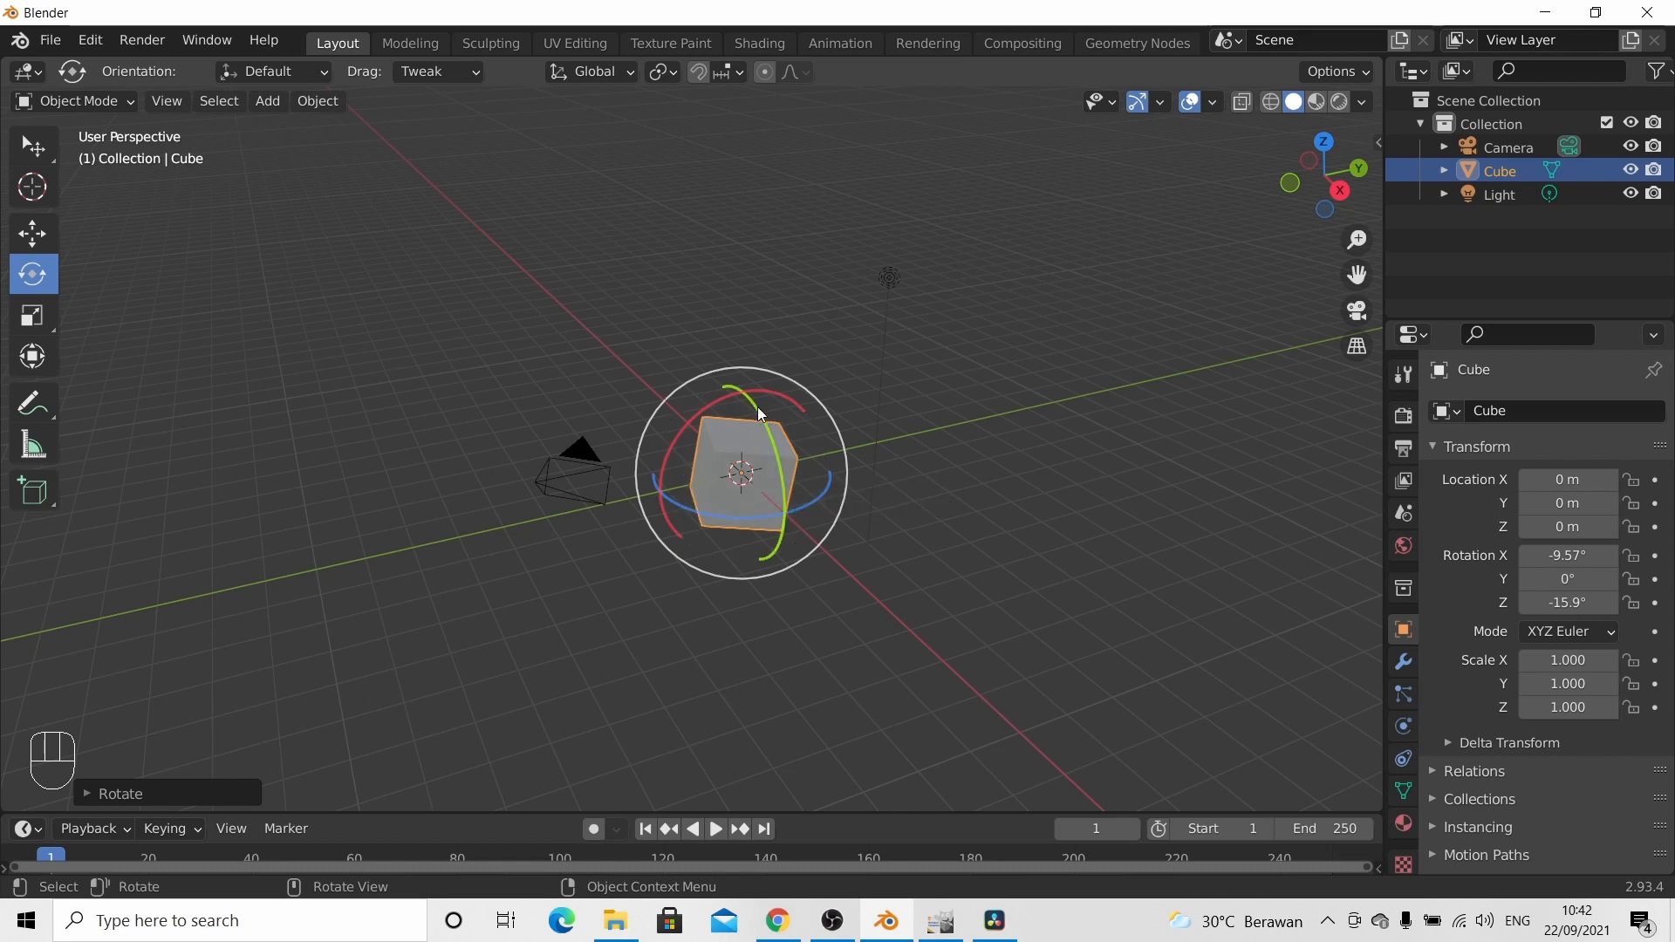
drag(756, 406, 761, 502)
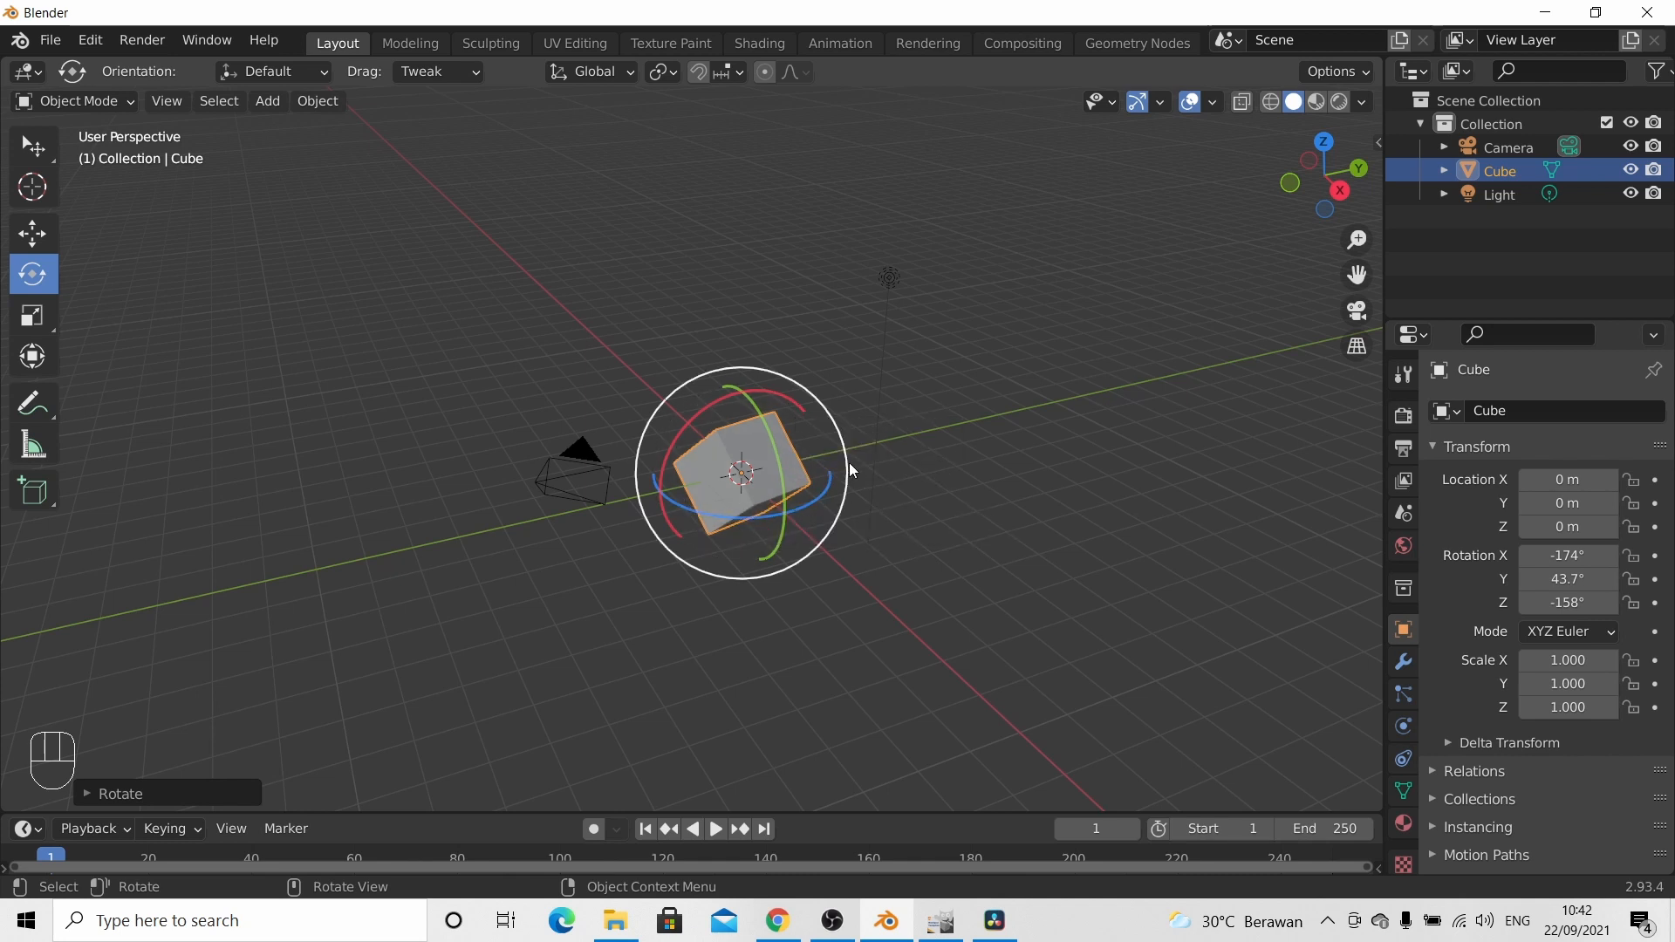
Step: Set the cube's rotation to 0° on all three axes together in the viewport sidebar and hide the sidebar
key(n)
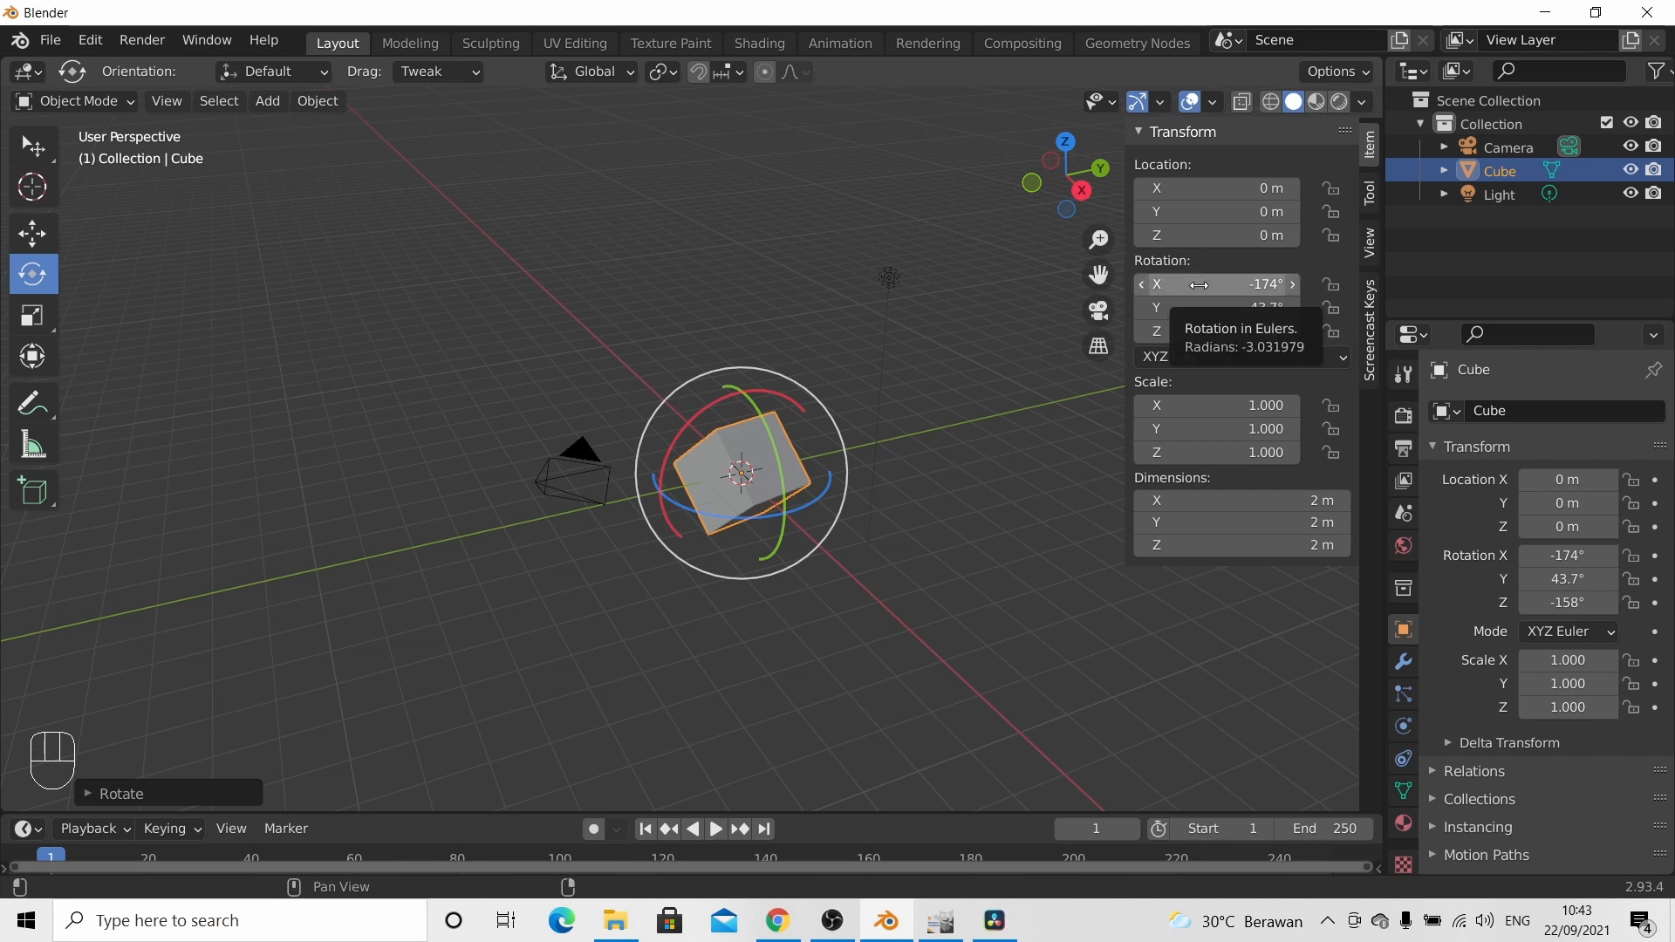
drag(1199, 285, 1199, 331)
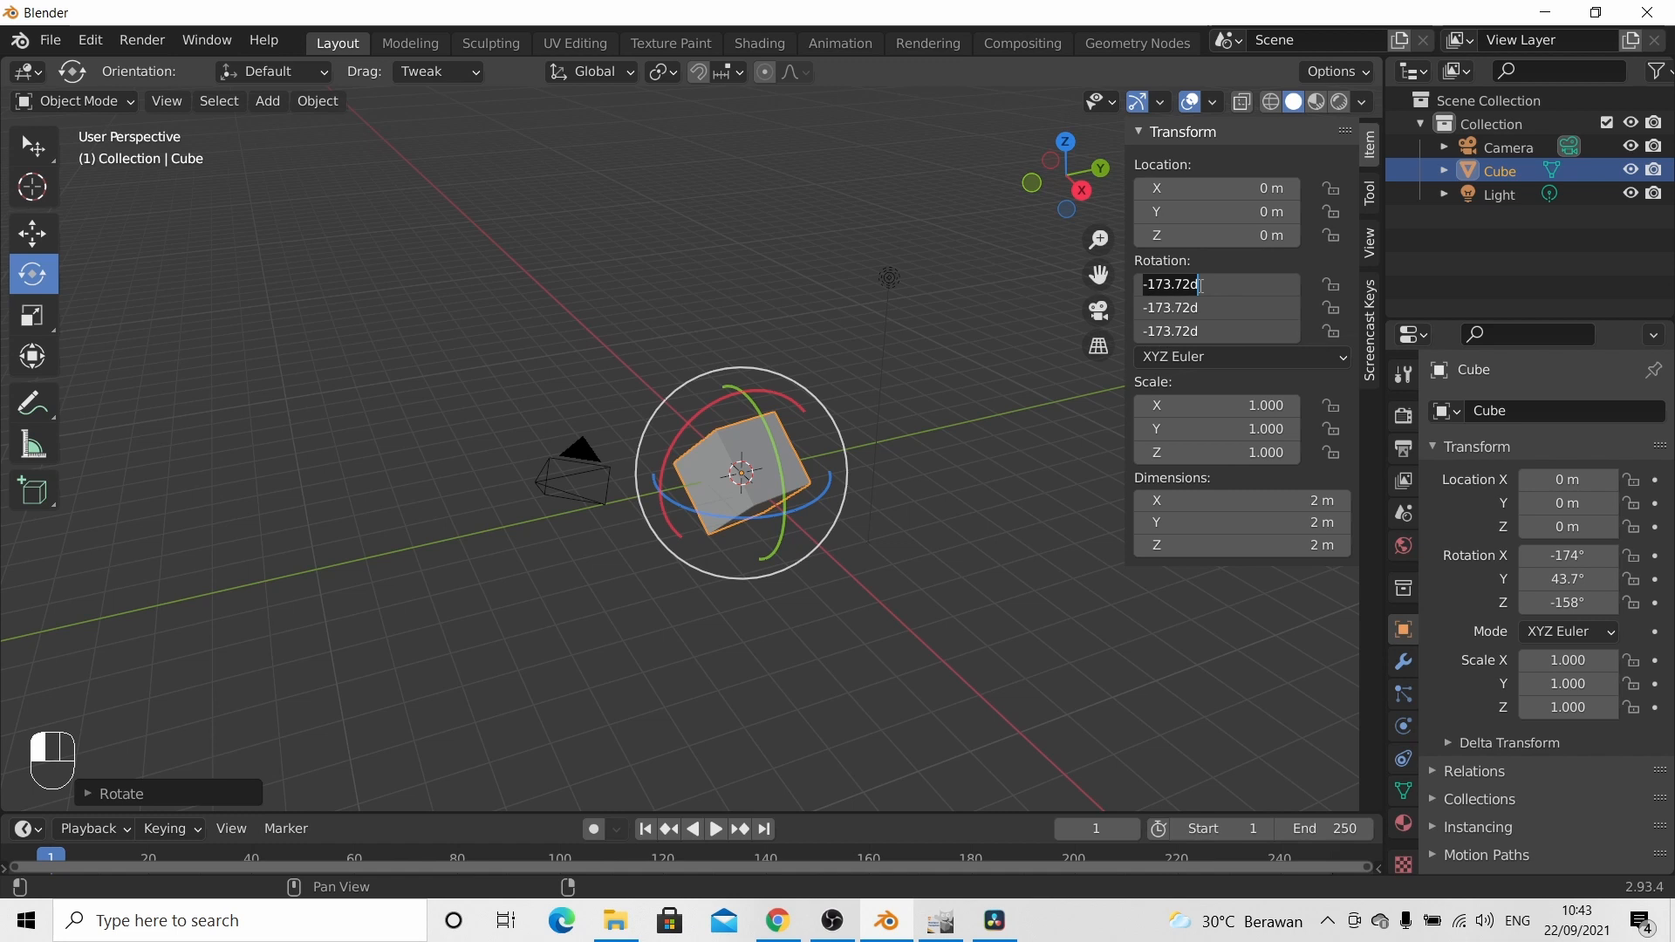
text(0)
key(Return)
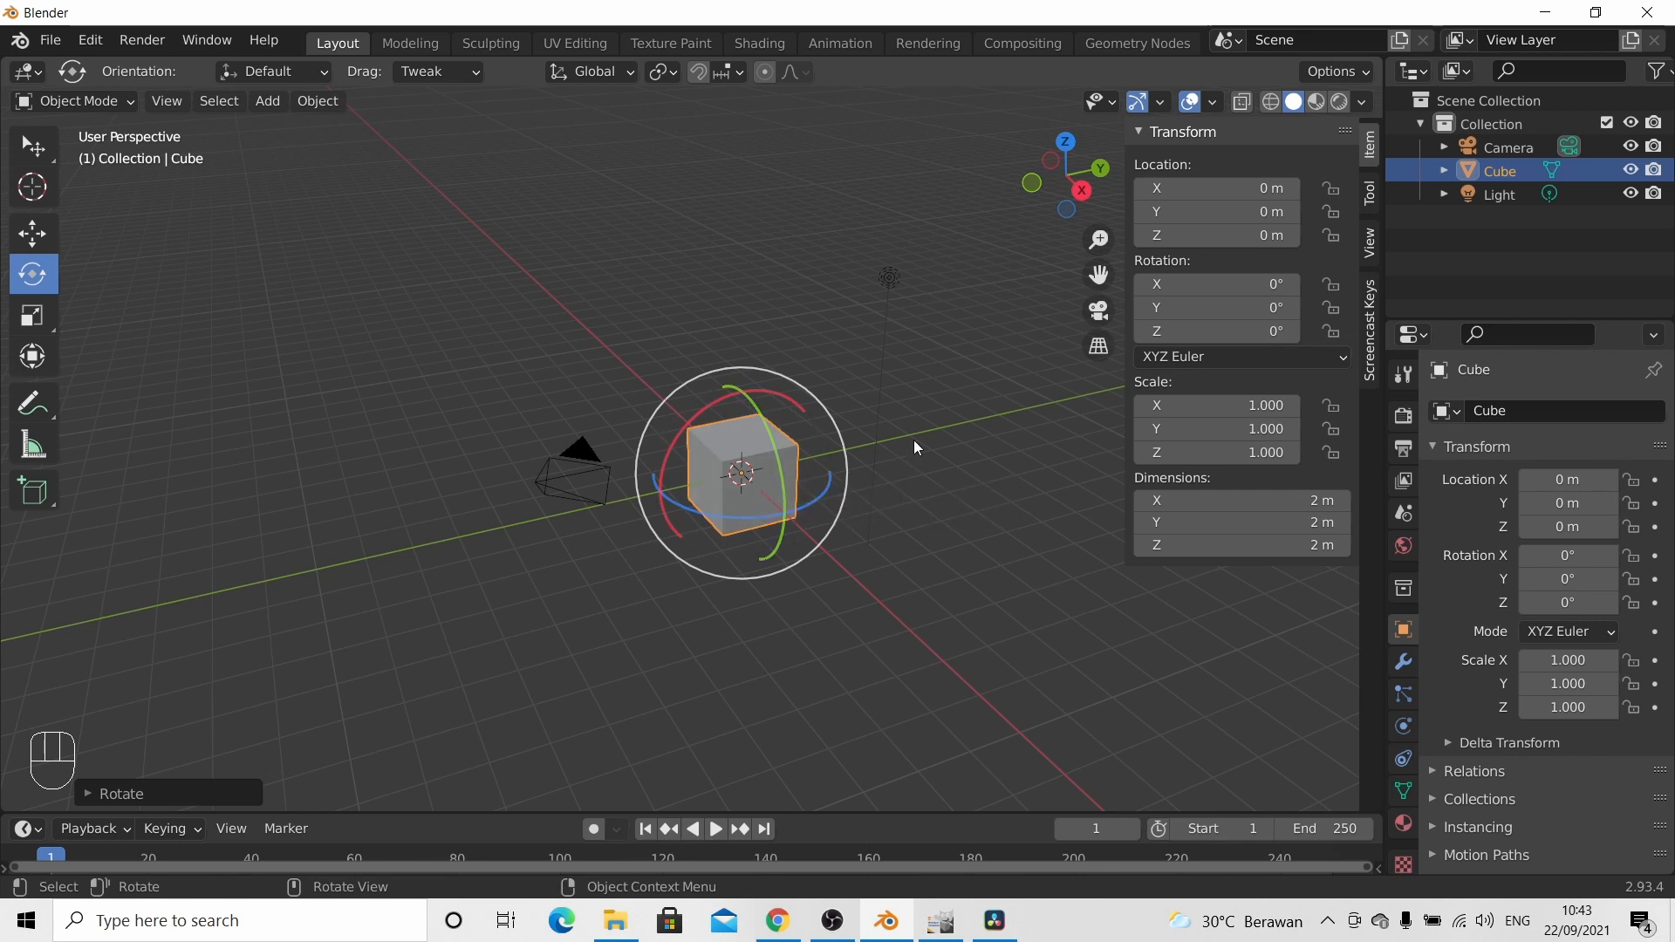
key(n)
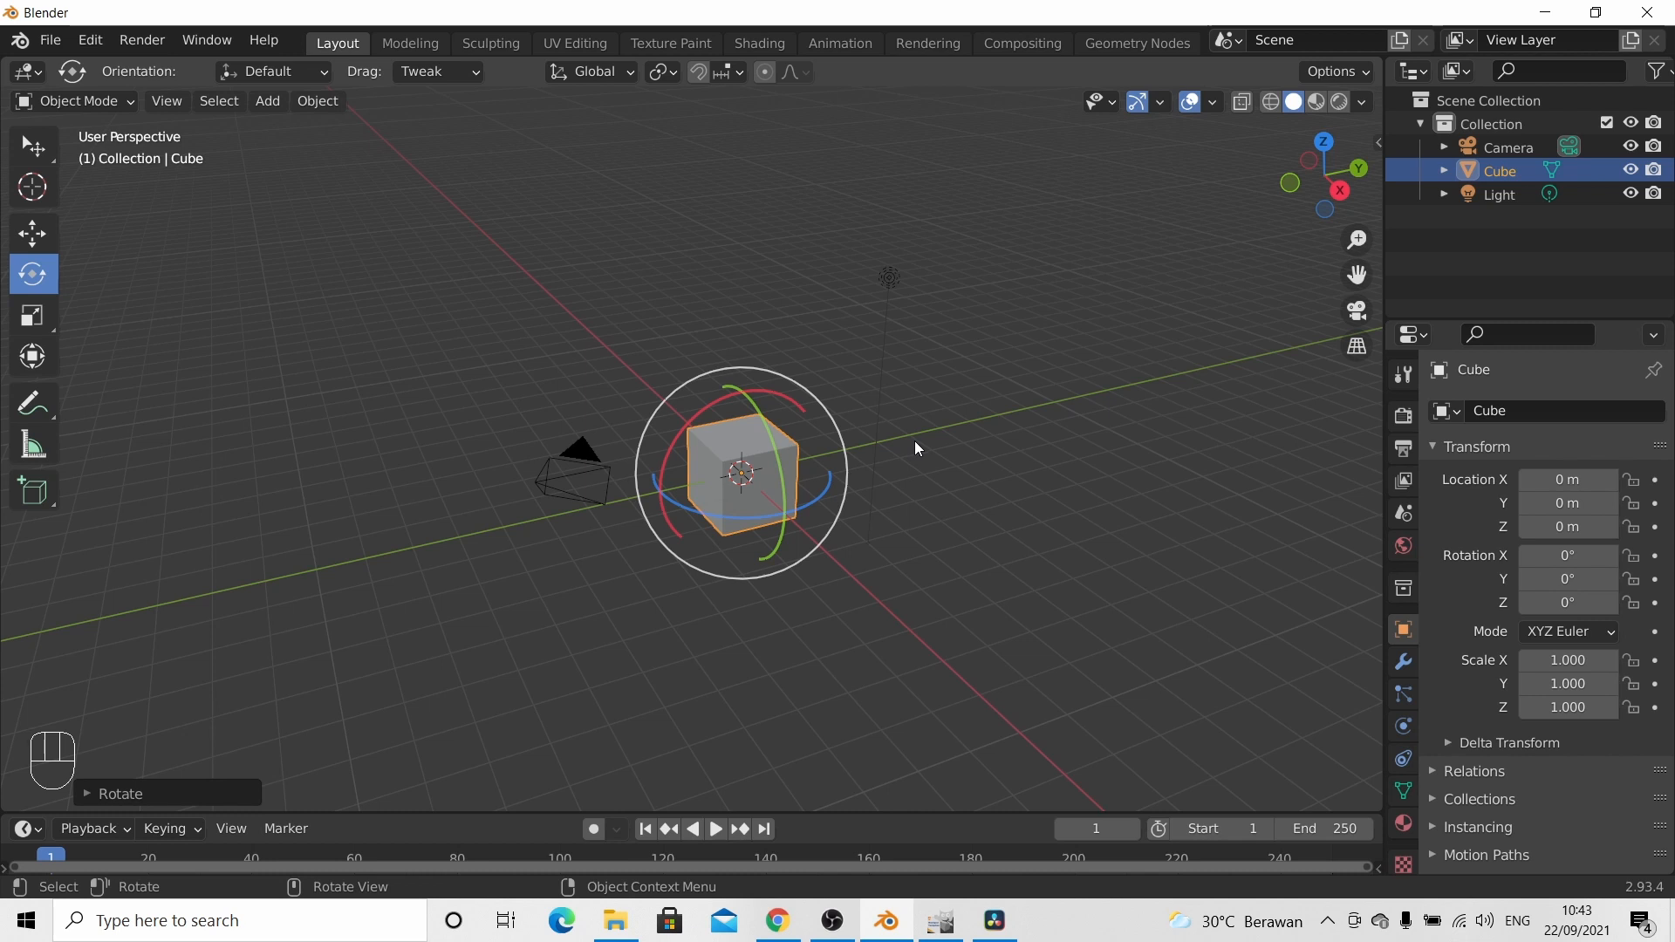
Step: Switch back to the Tweak tool and try rotating the cube around the global Y and X axes, cancelling each rotation
click(45, 153)
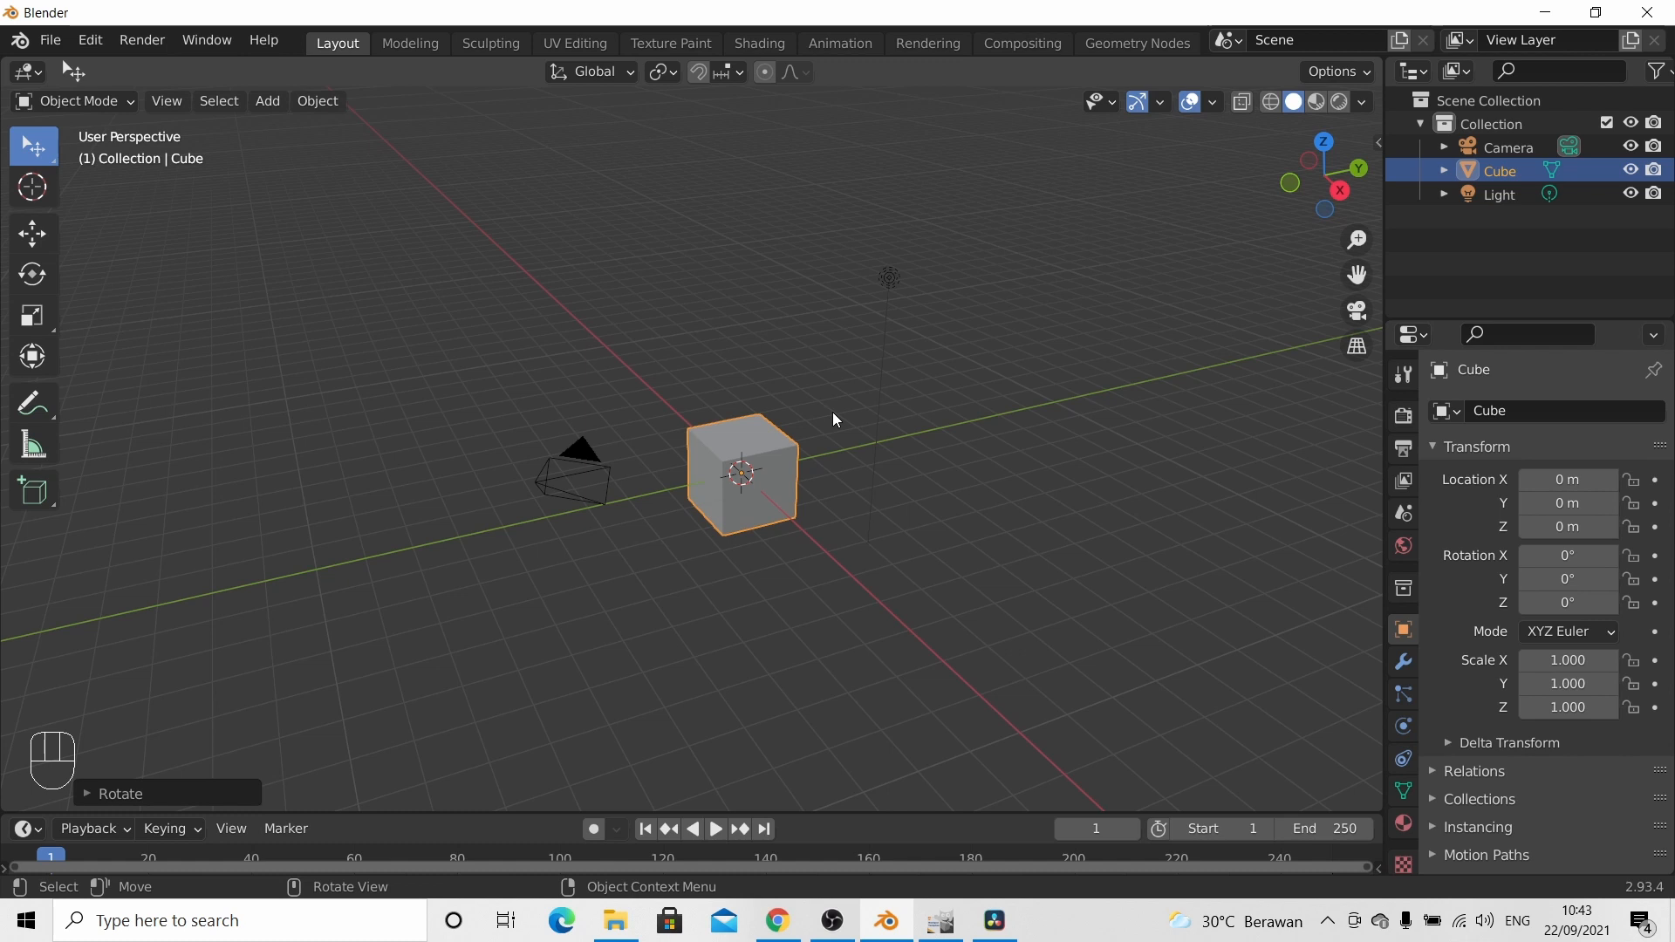
key(r)
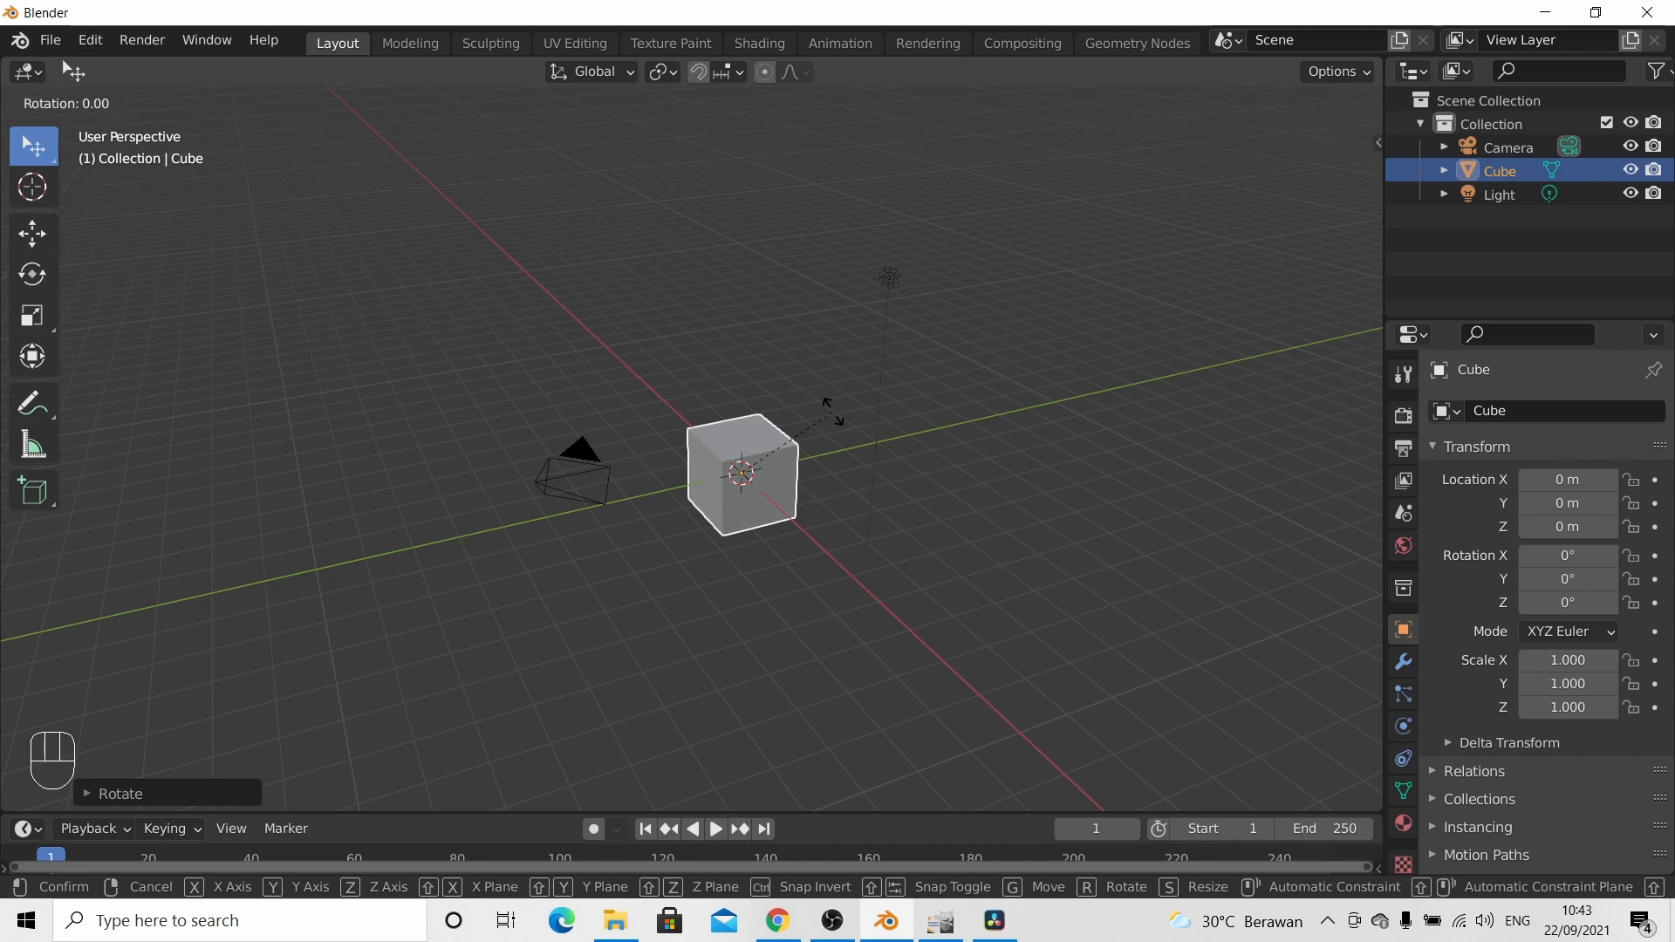
key(y)
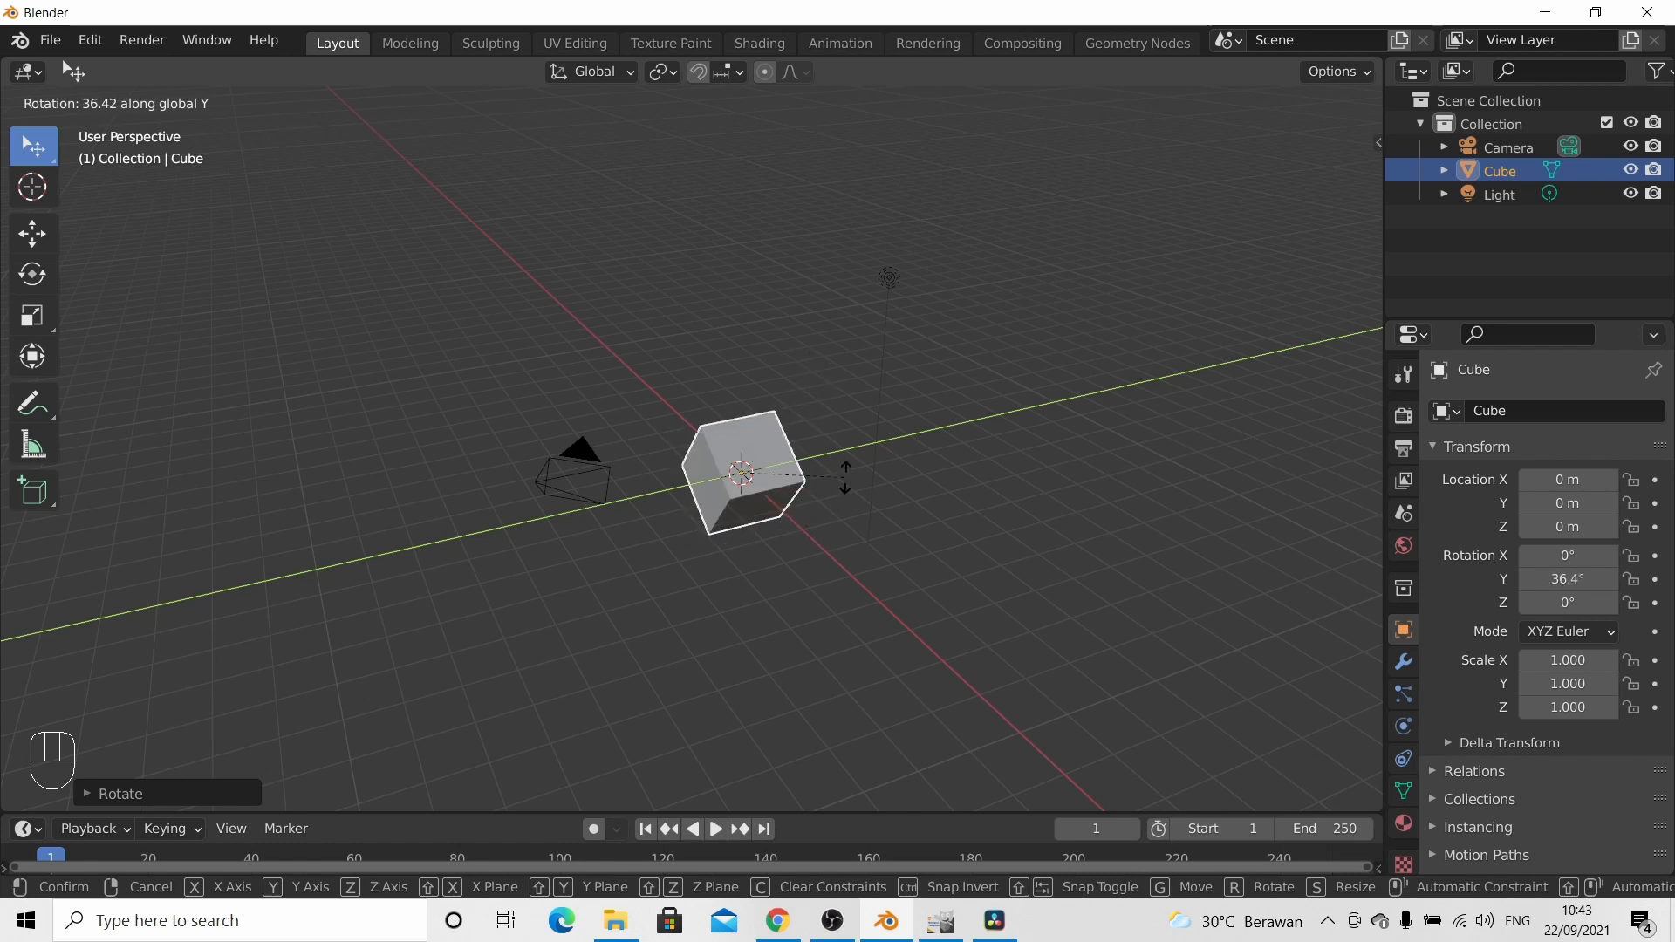
right_click(845, 476)
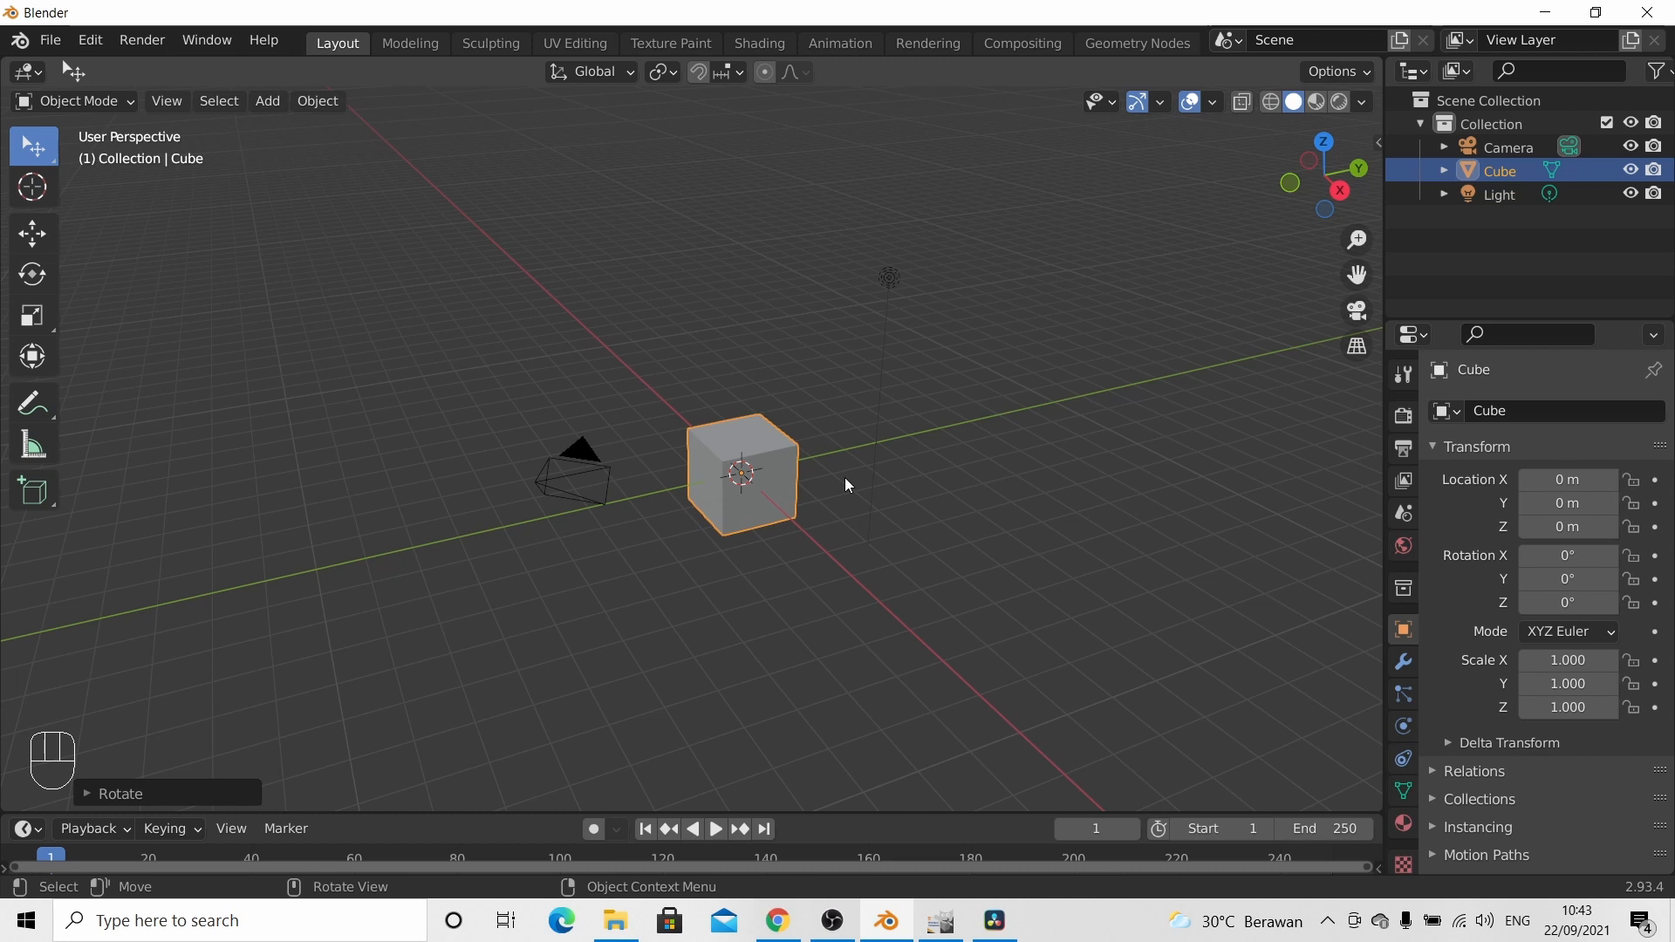
key(r)
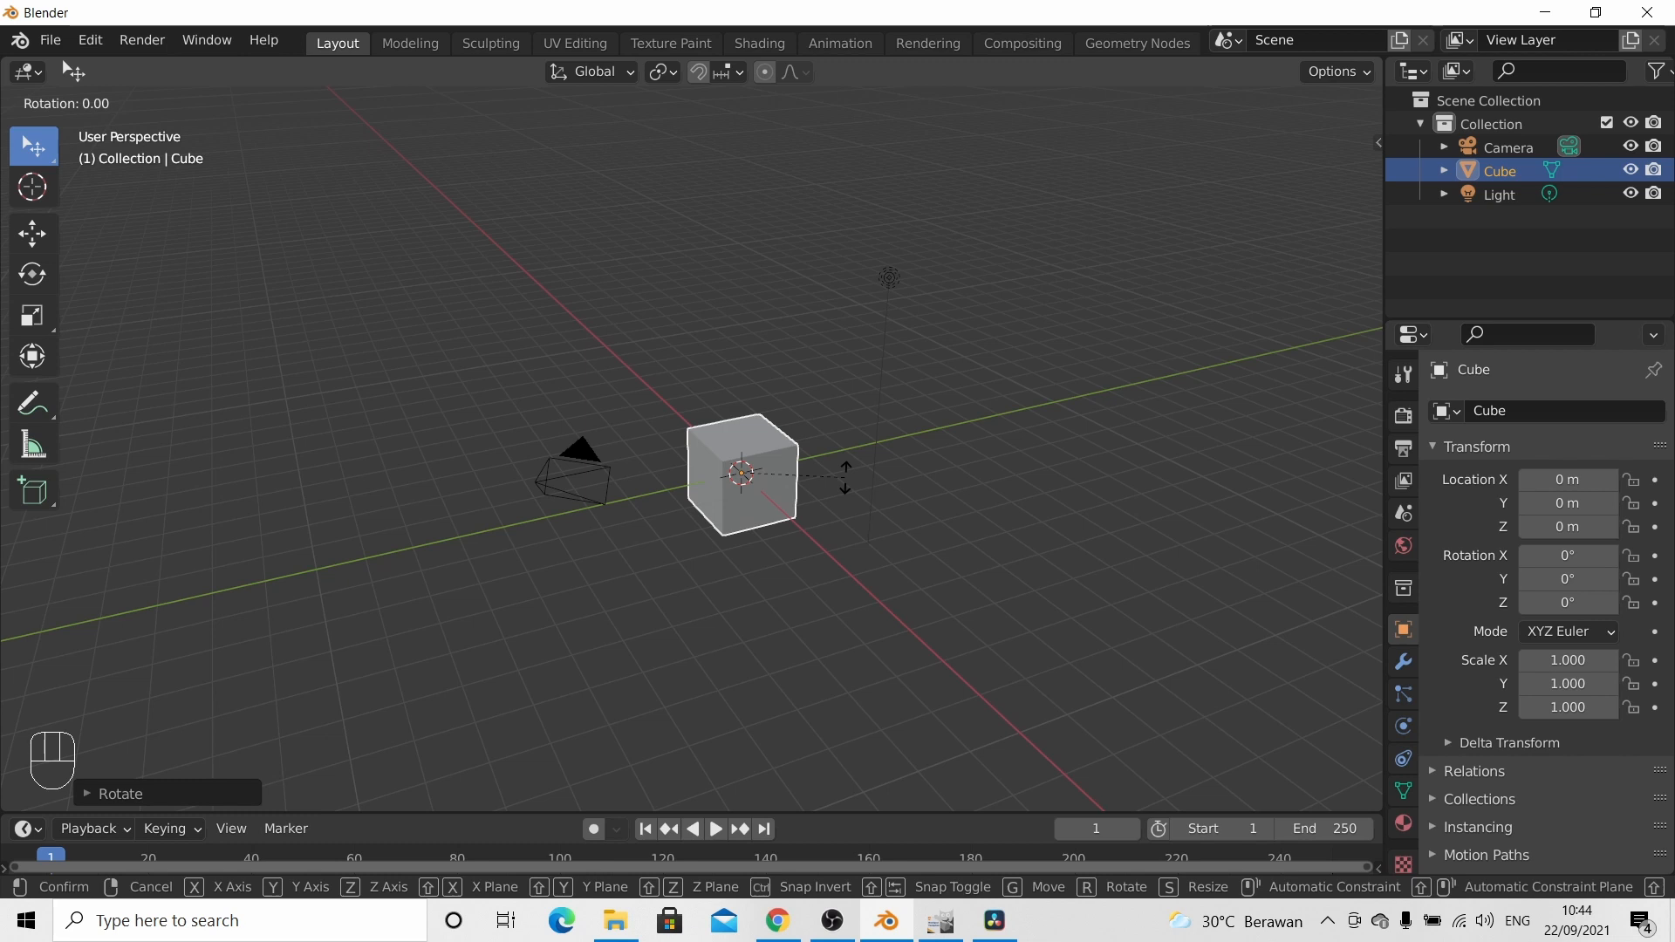
key(x)
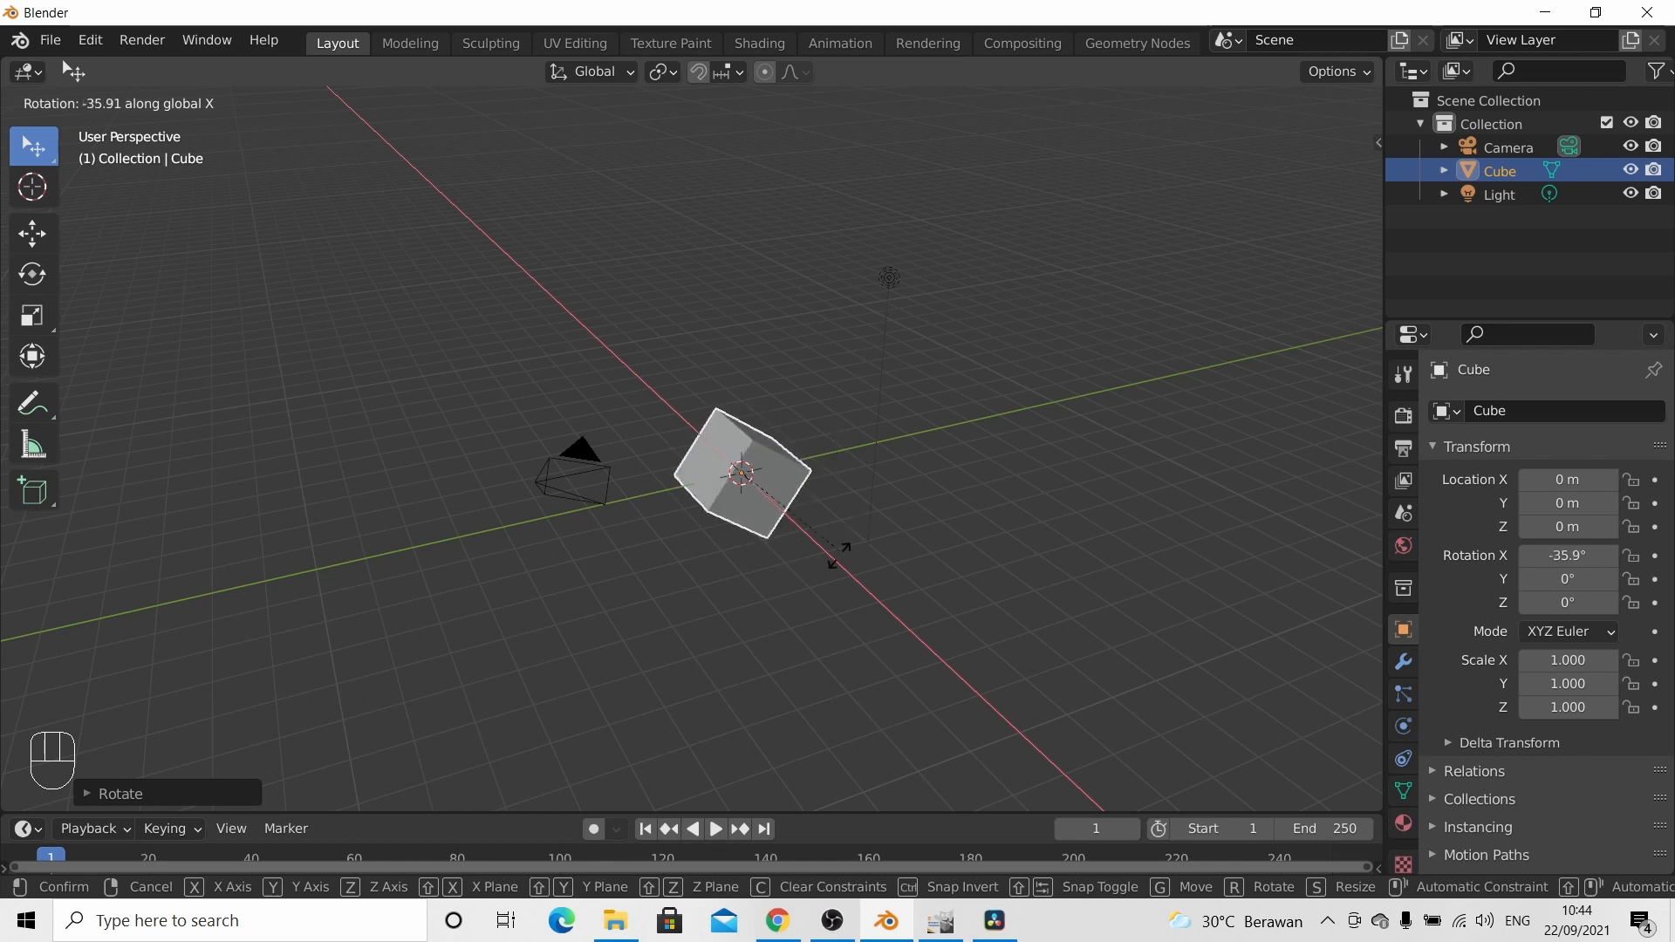
right_click(846, 449)
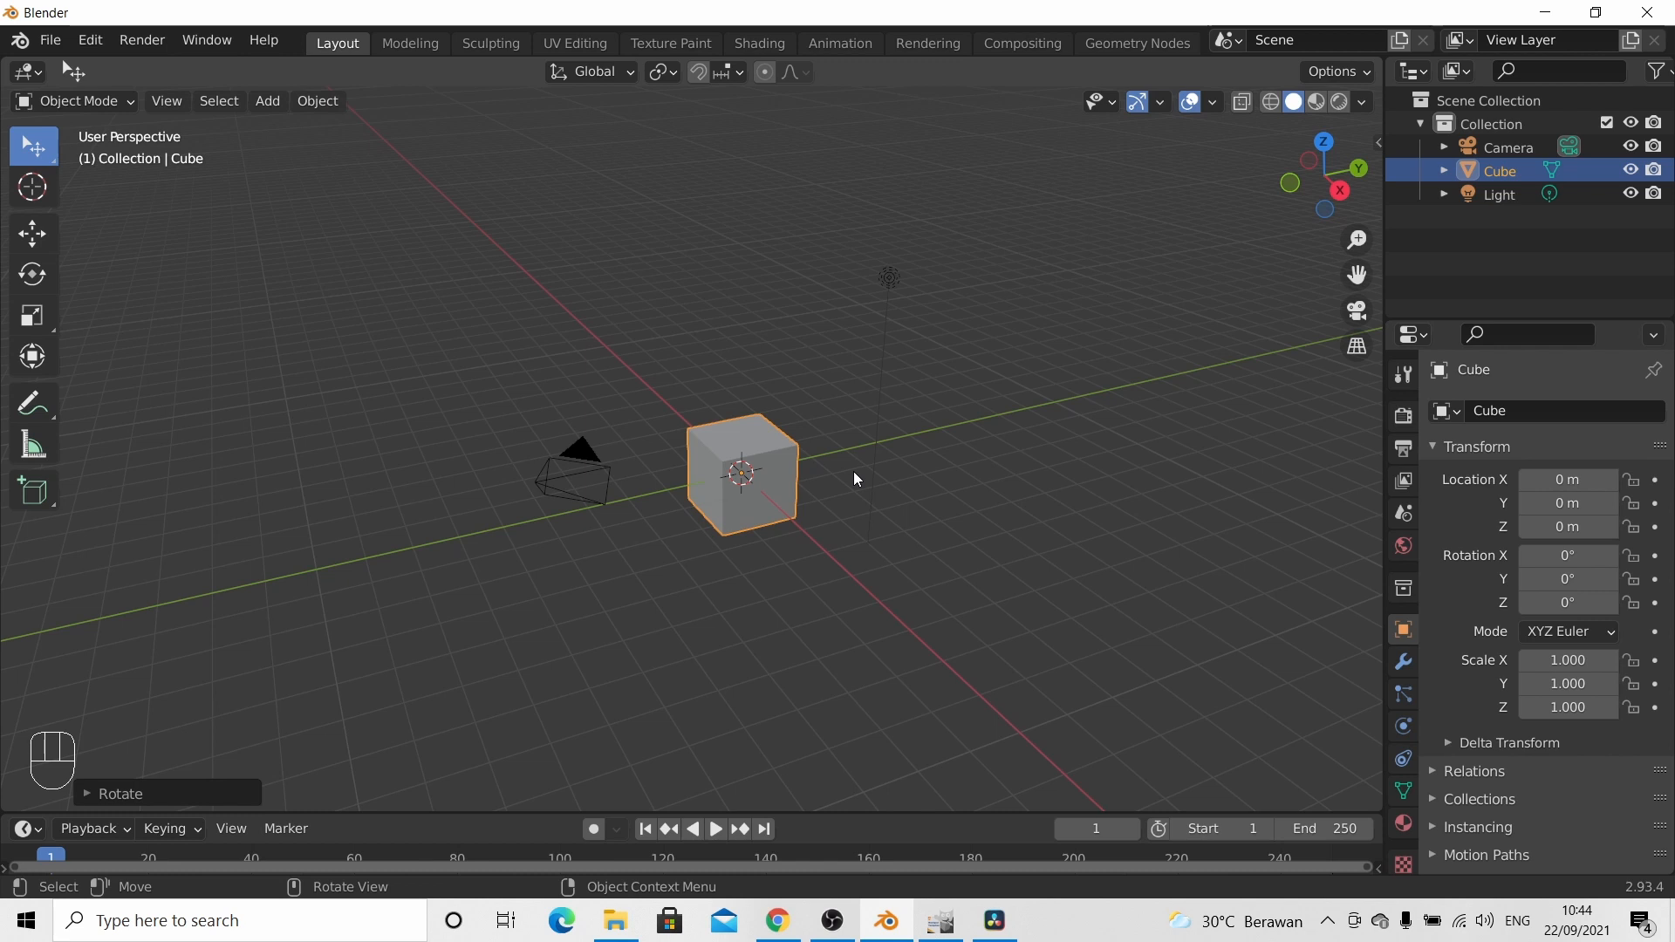
Step: Rotate the cube exactly 45° around the global Y axis
key(r)
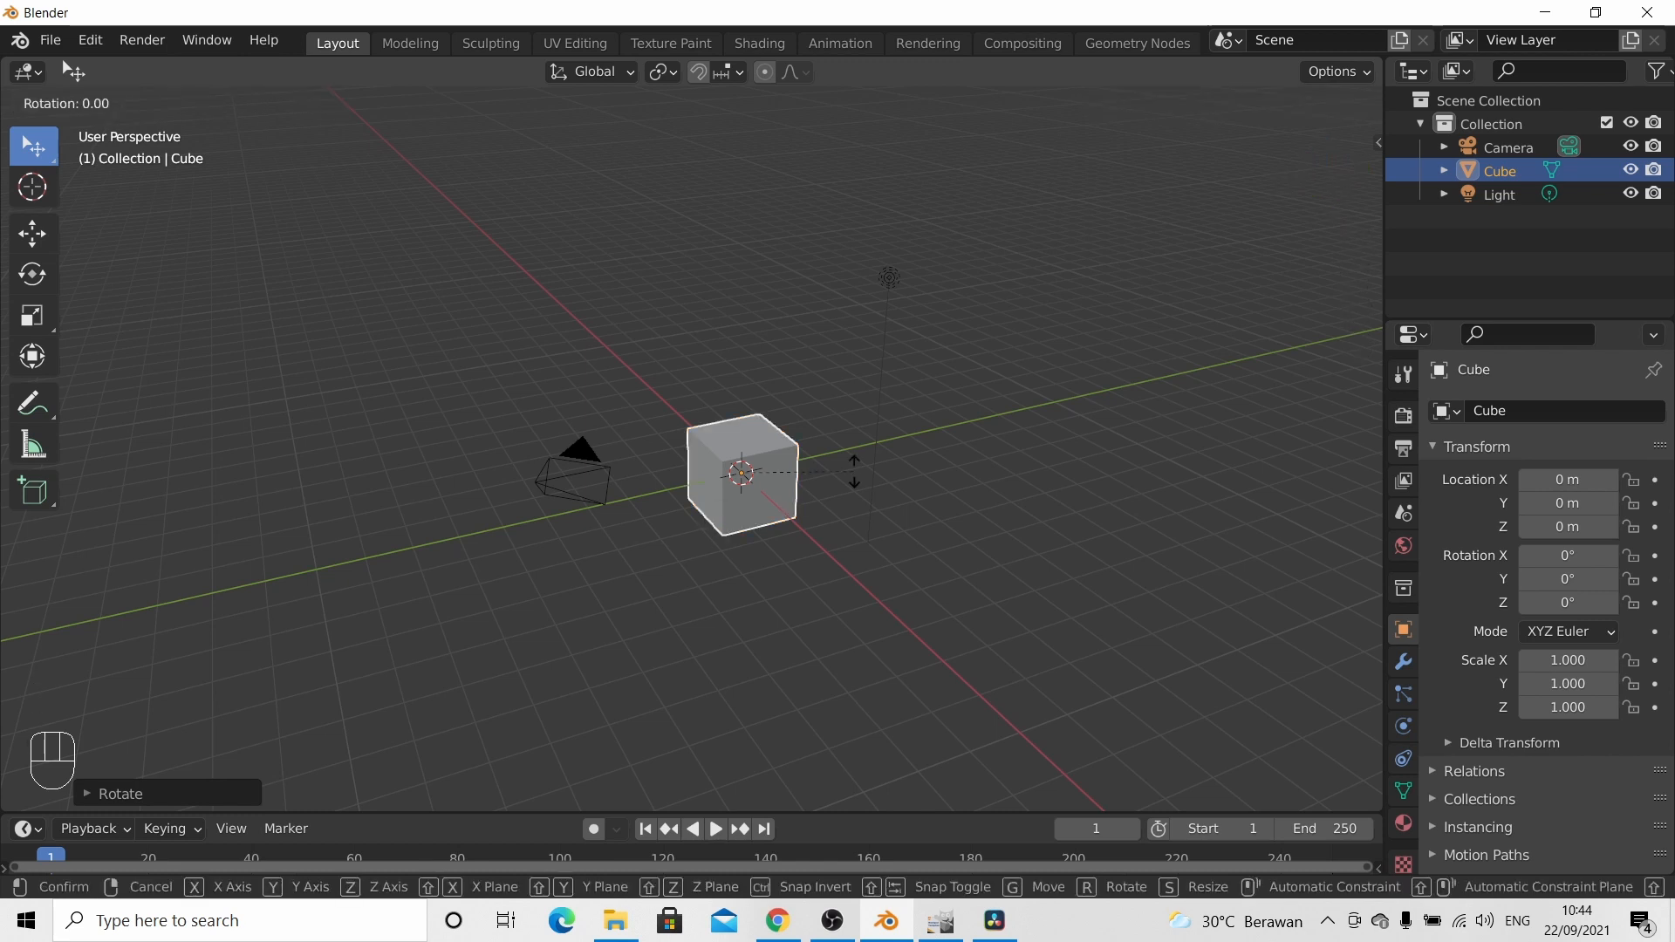
key(y)
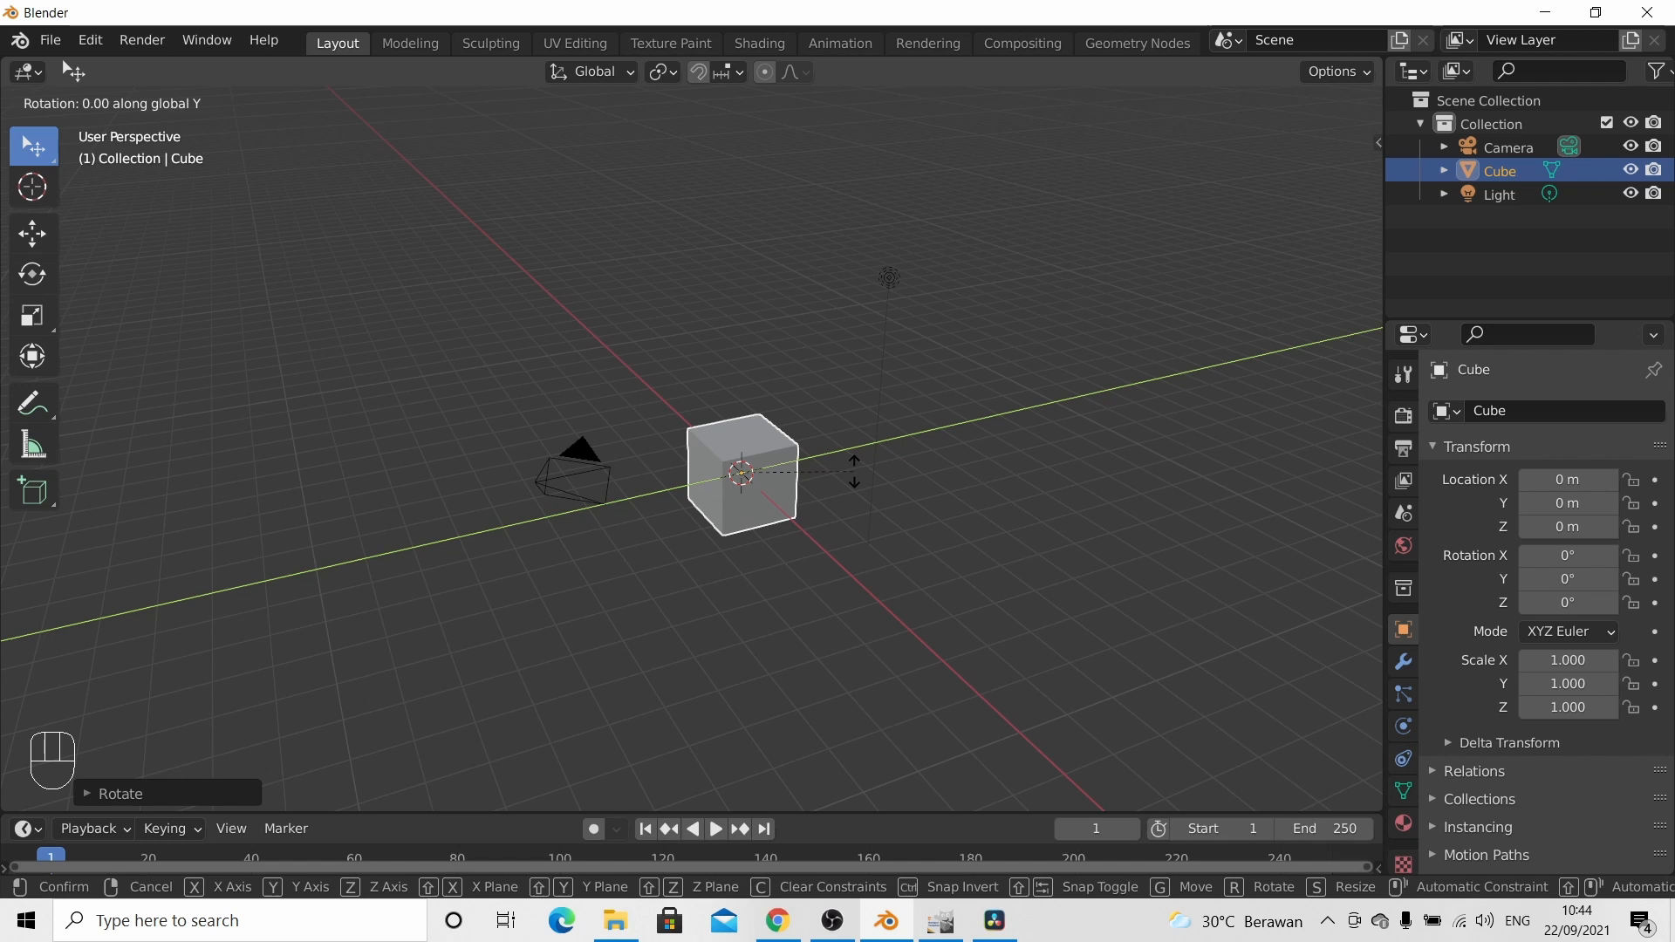
text(45)
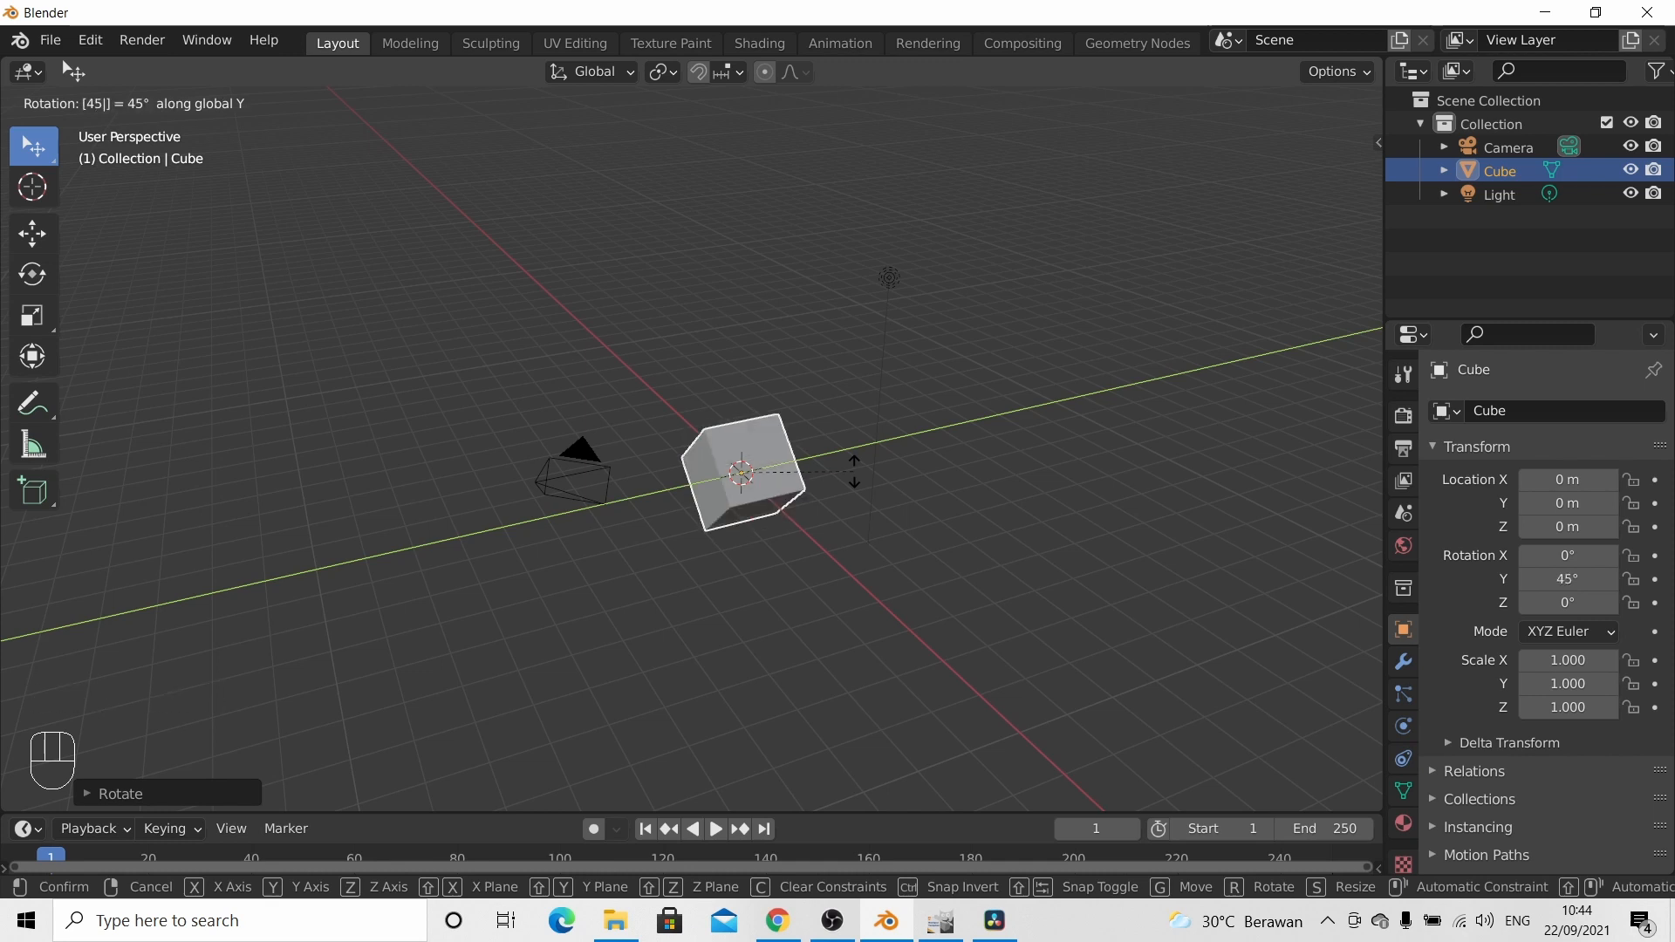
key(Return)
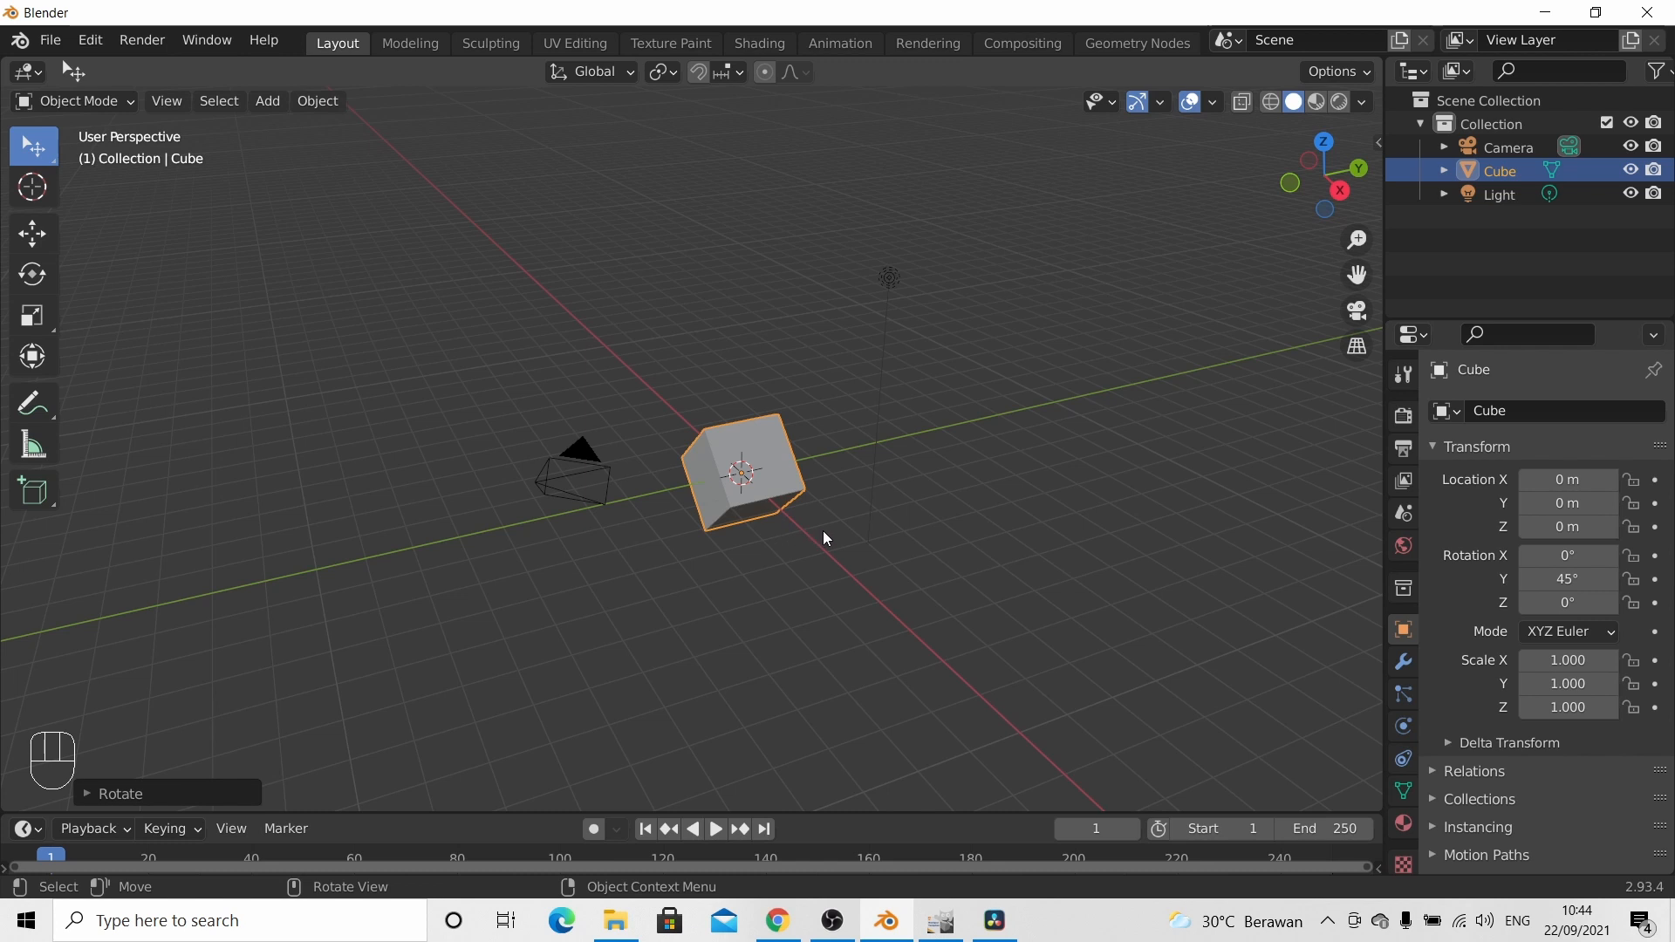
Step: Set the cube's Y rotation to 0° in the viewport sidebar's transform values and hide the sidebar
middle_drag(838, 531, 871, 504)
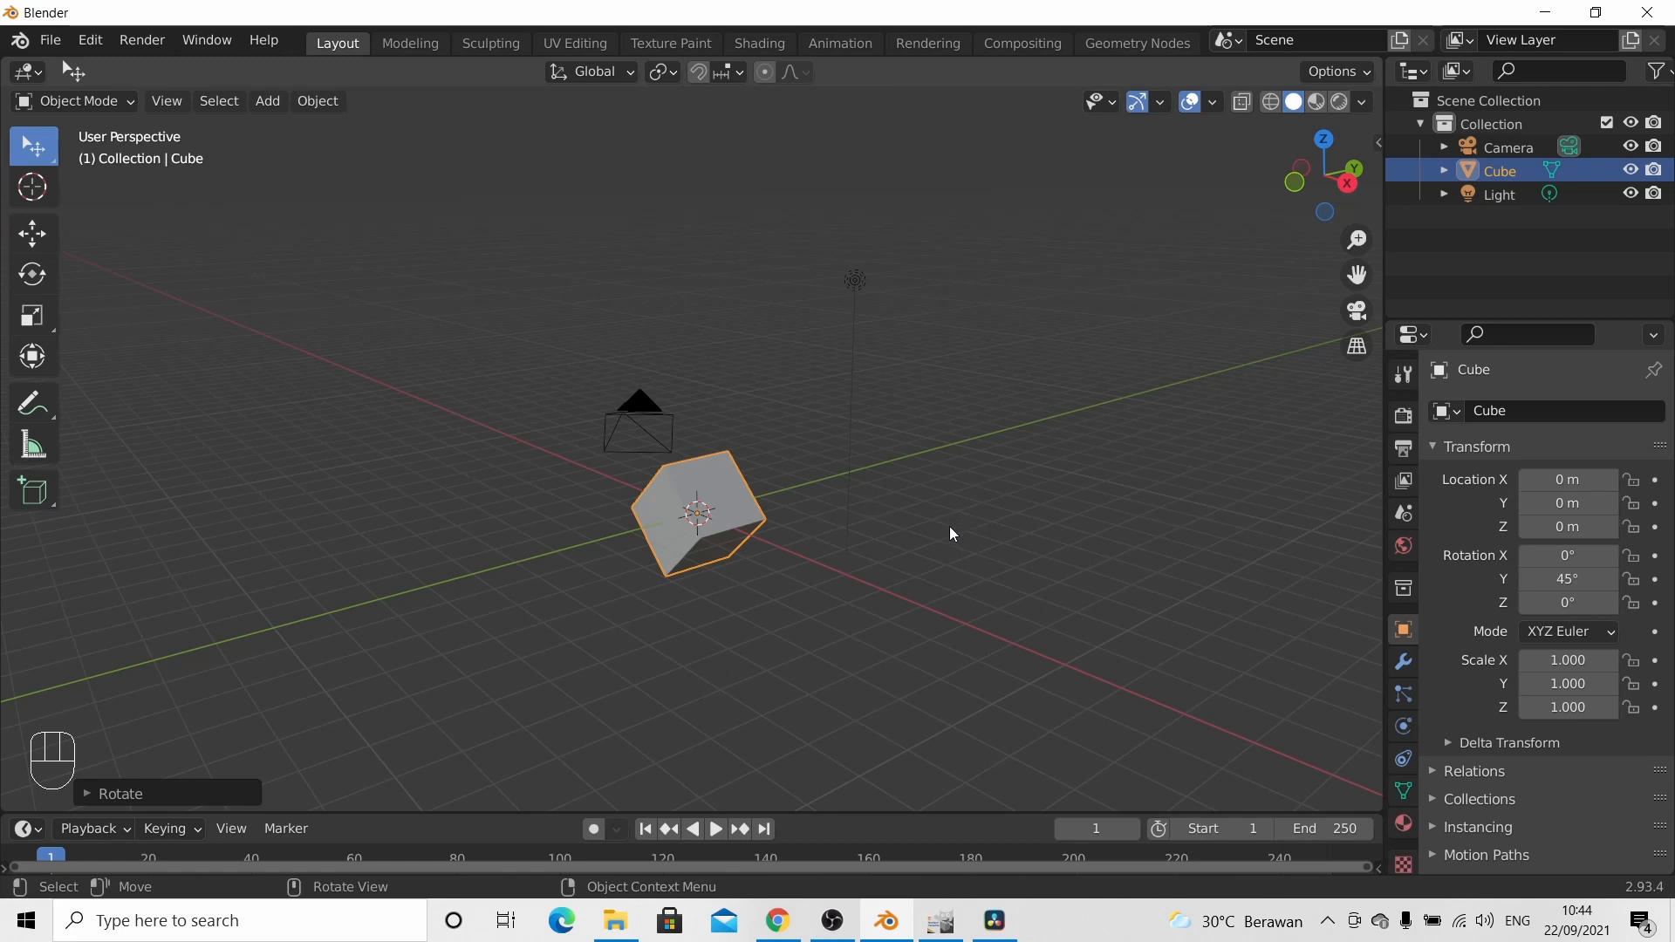
key(n)
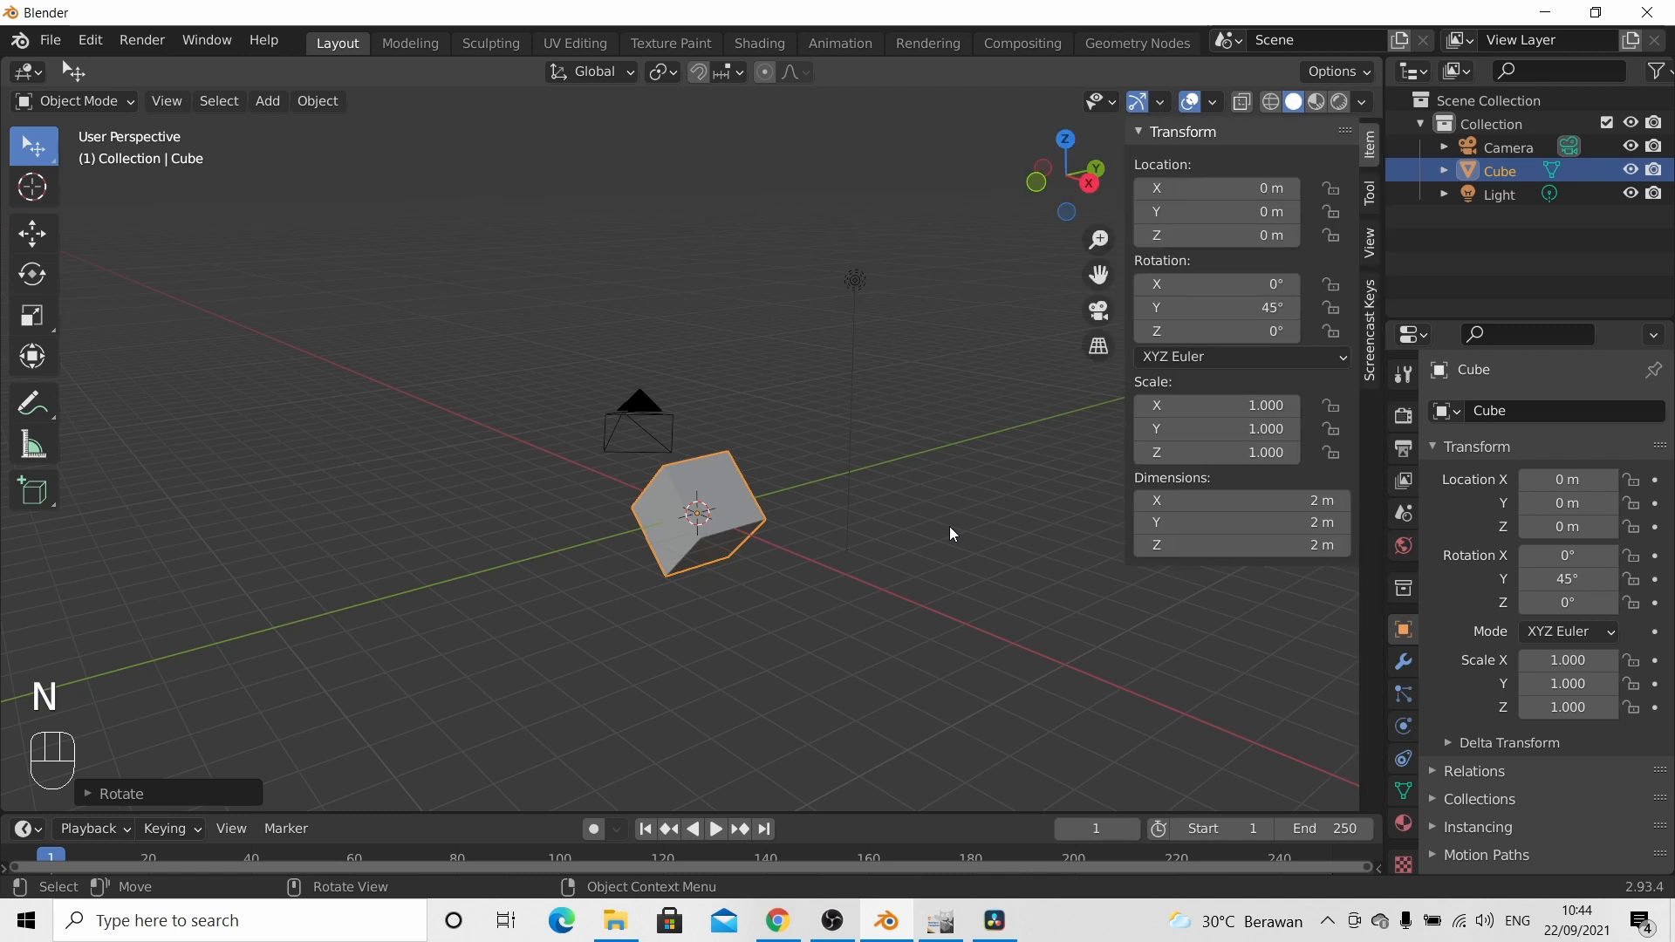
click(1221, 307)
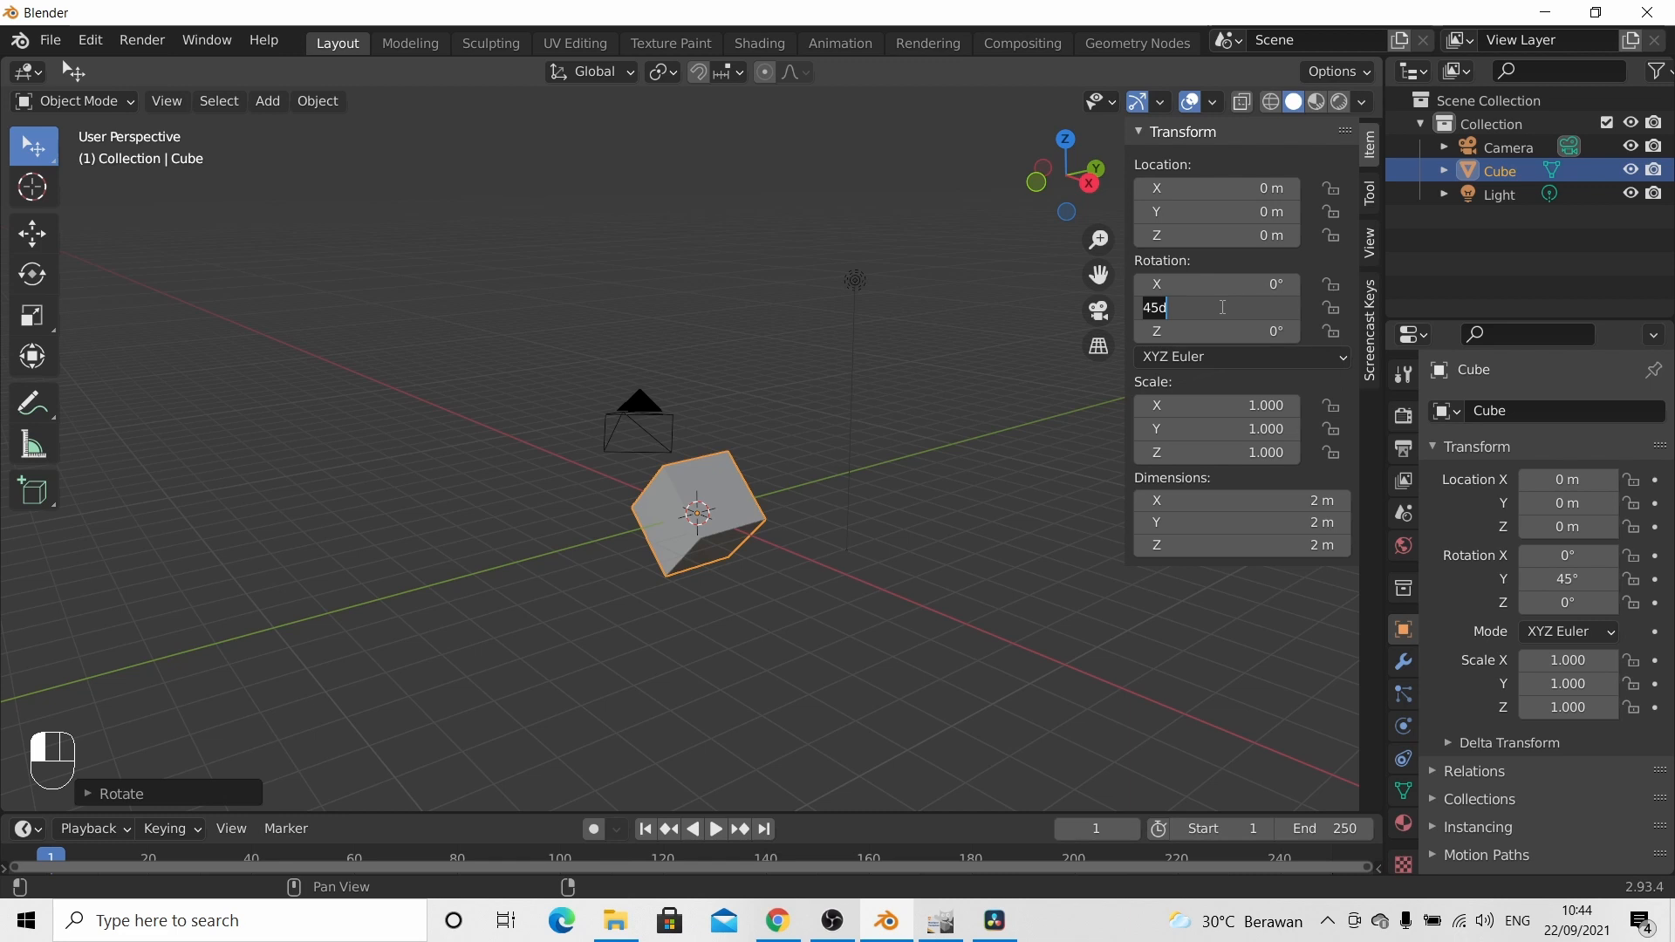
text(0)
key(Return)
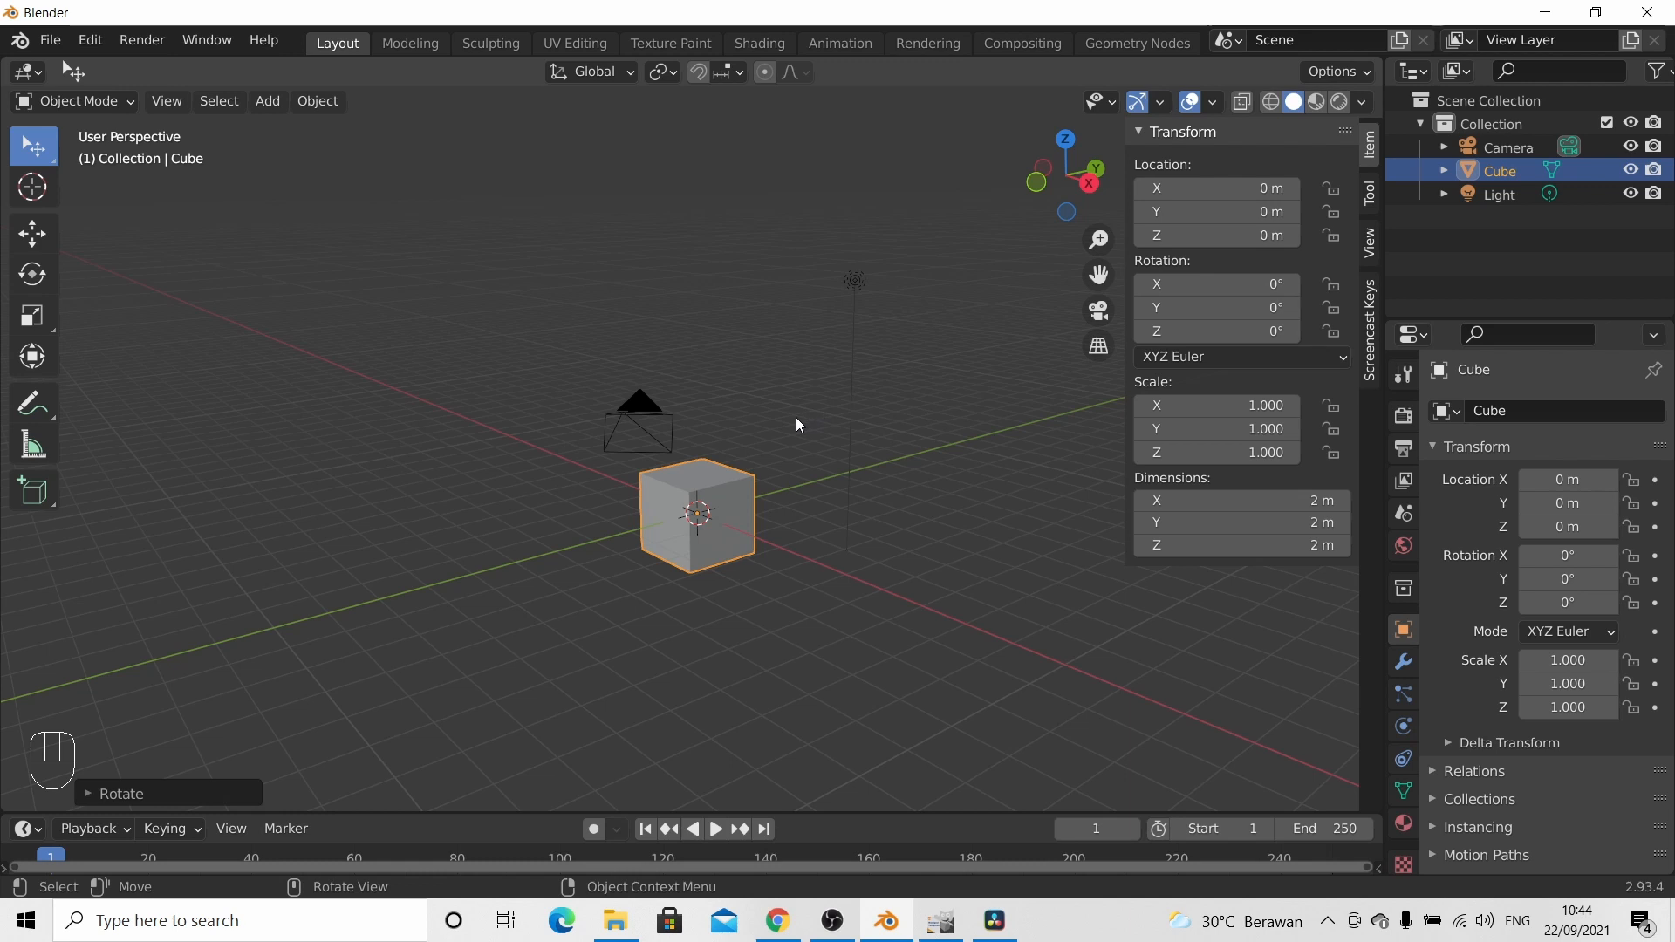
key(n)
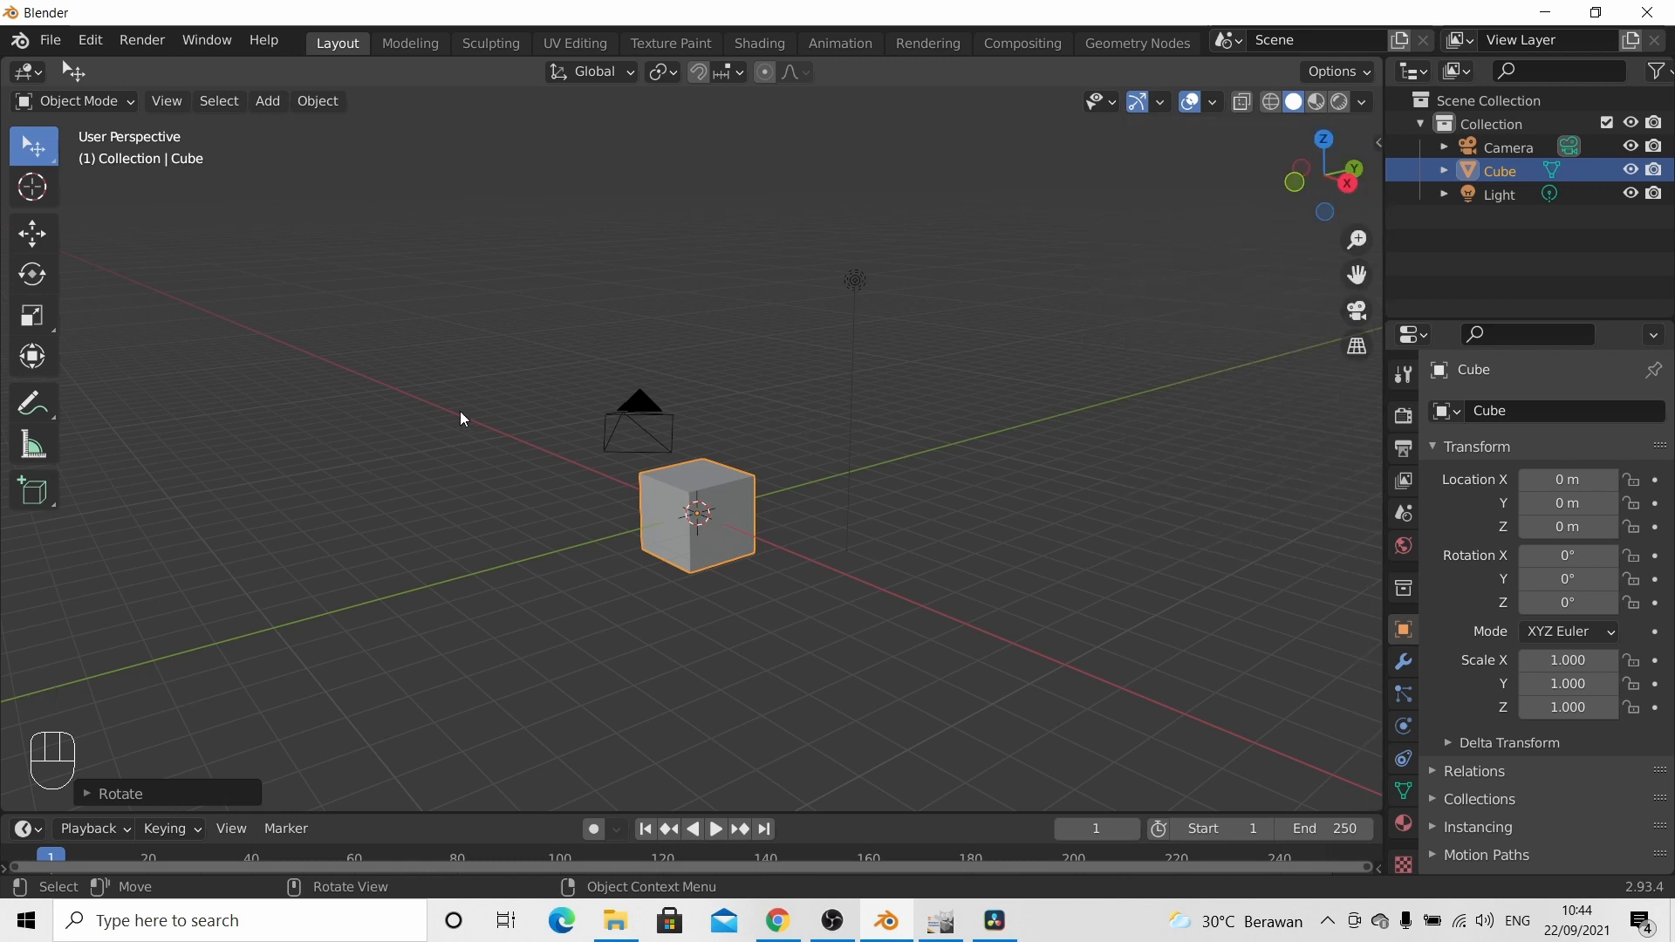
Step: Use the Scale tool to stretch the cube into an upright slab scaled about X 0.60, Y 1.84, Z 3.81
click(32, 319)
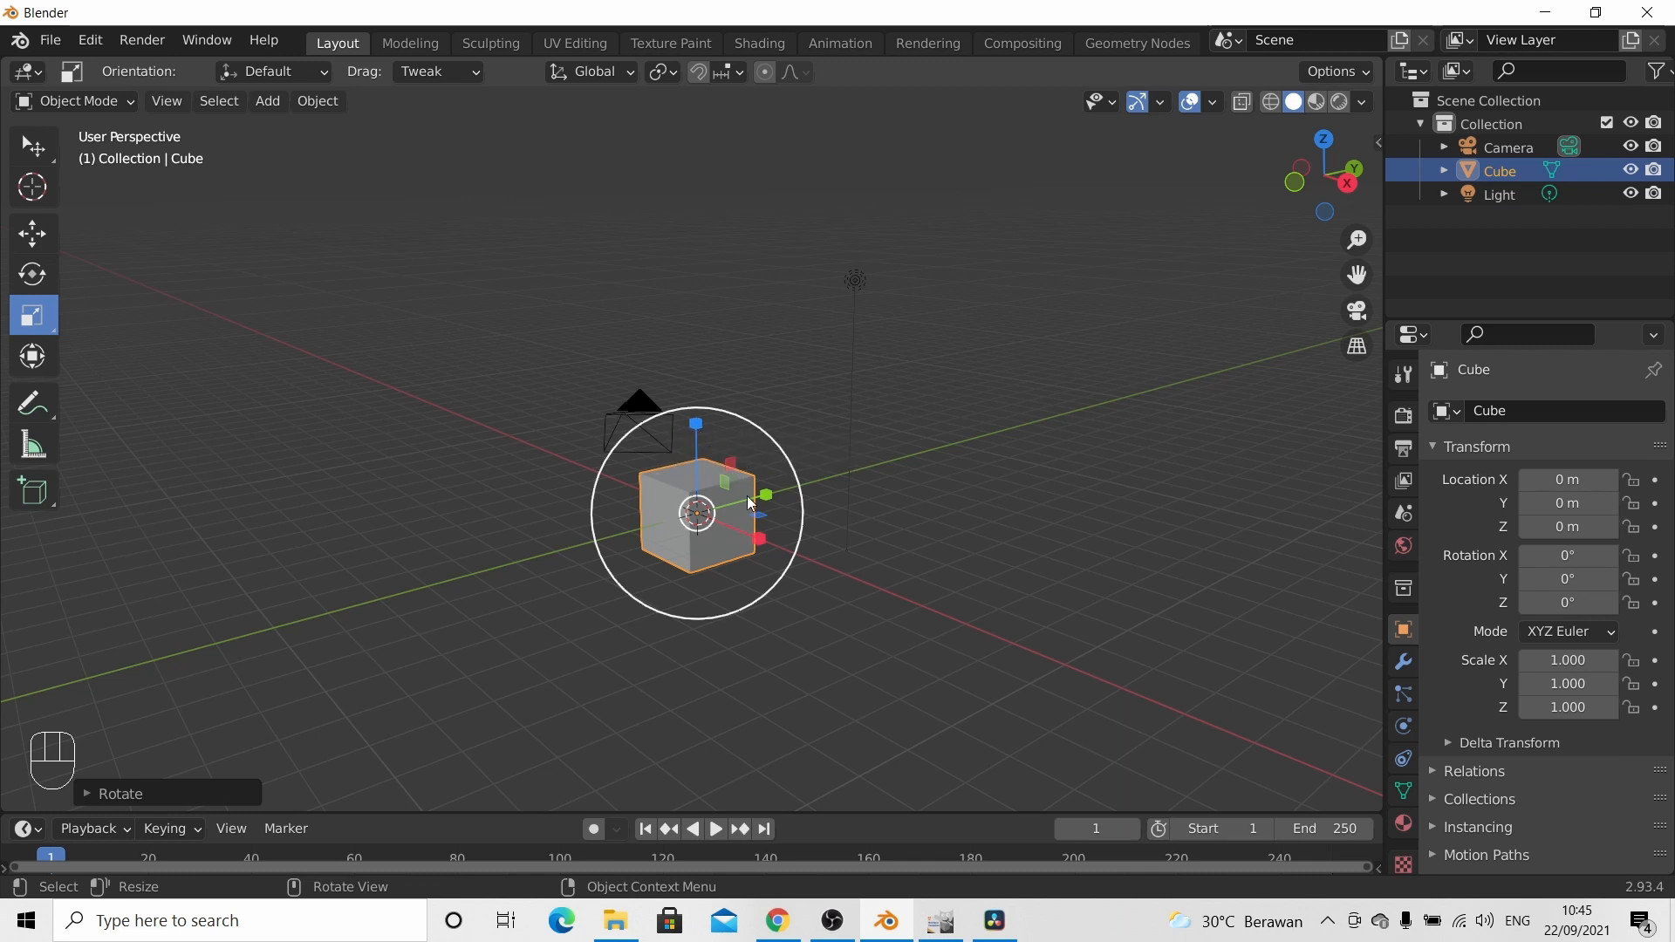
scroll(777, 526, up, 2)
scroll(774, 537, down, 1)
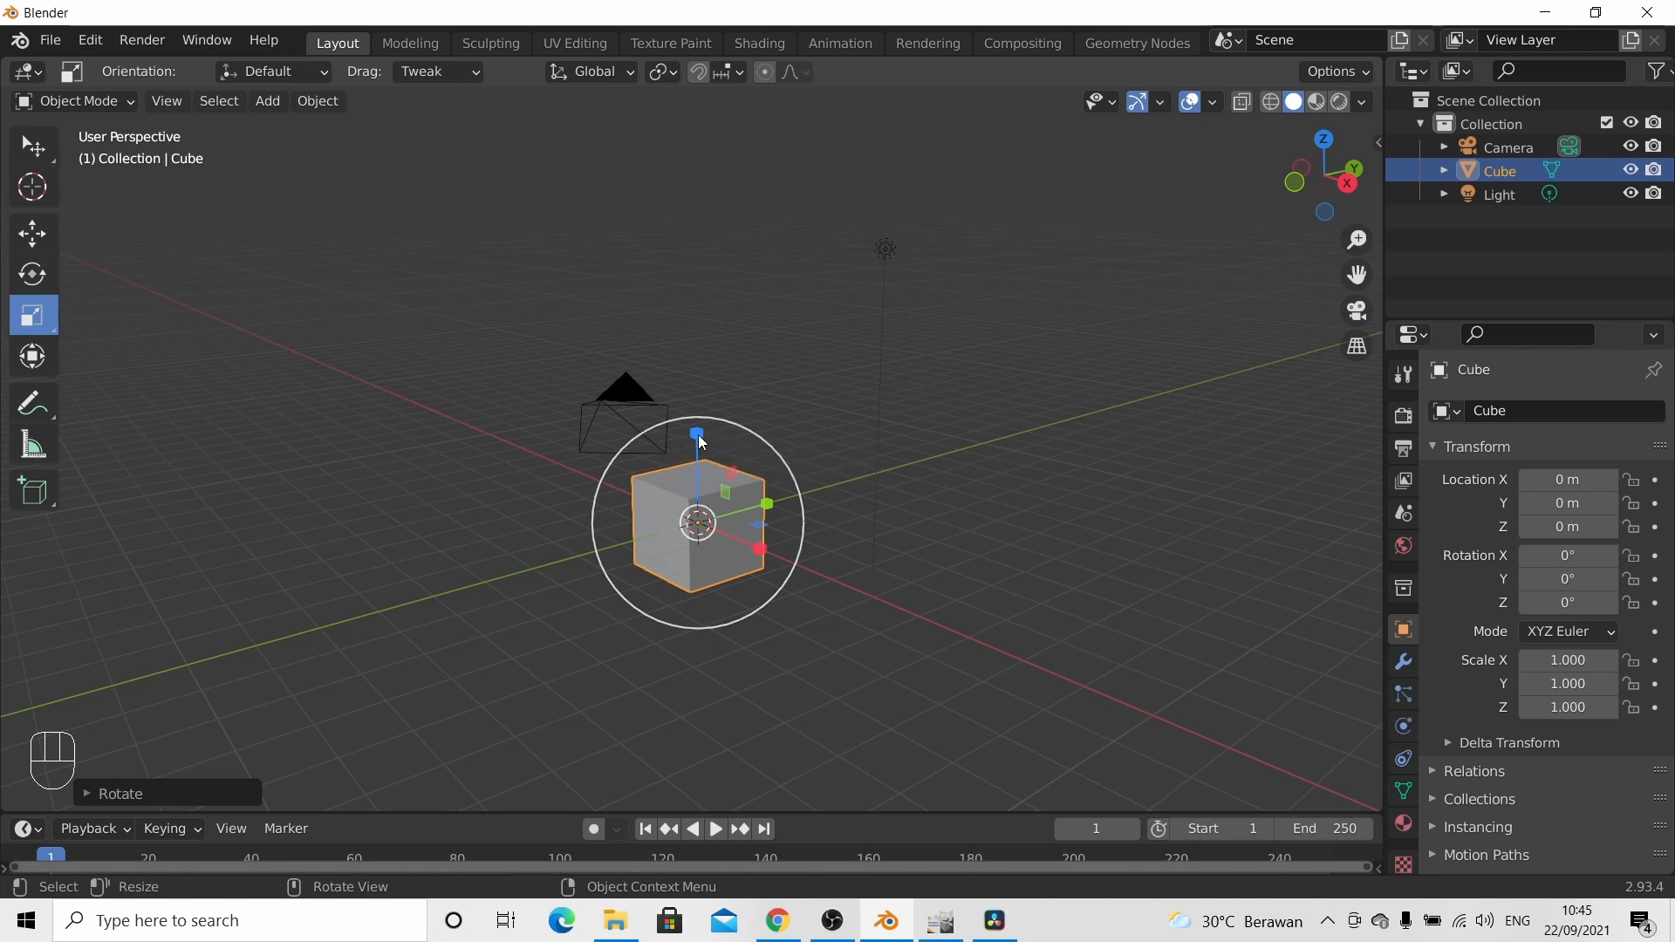
drag(698, 434, 668, 175)
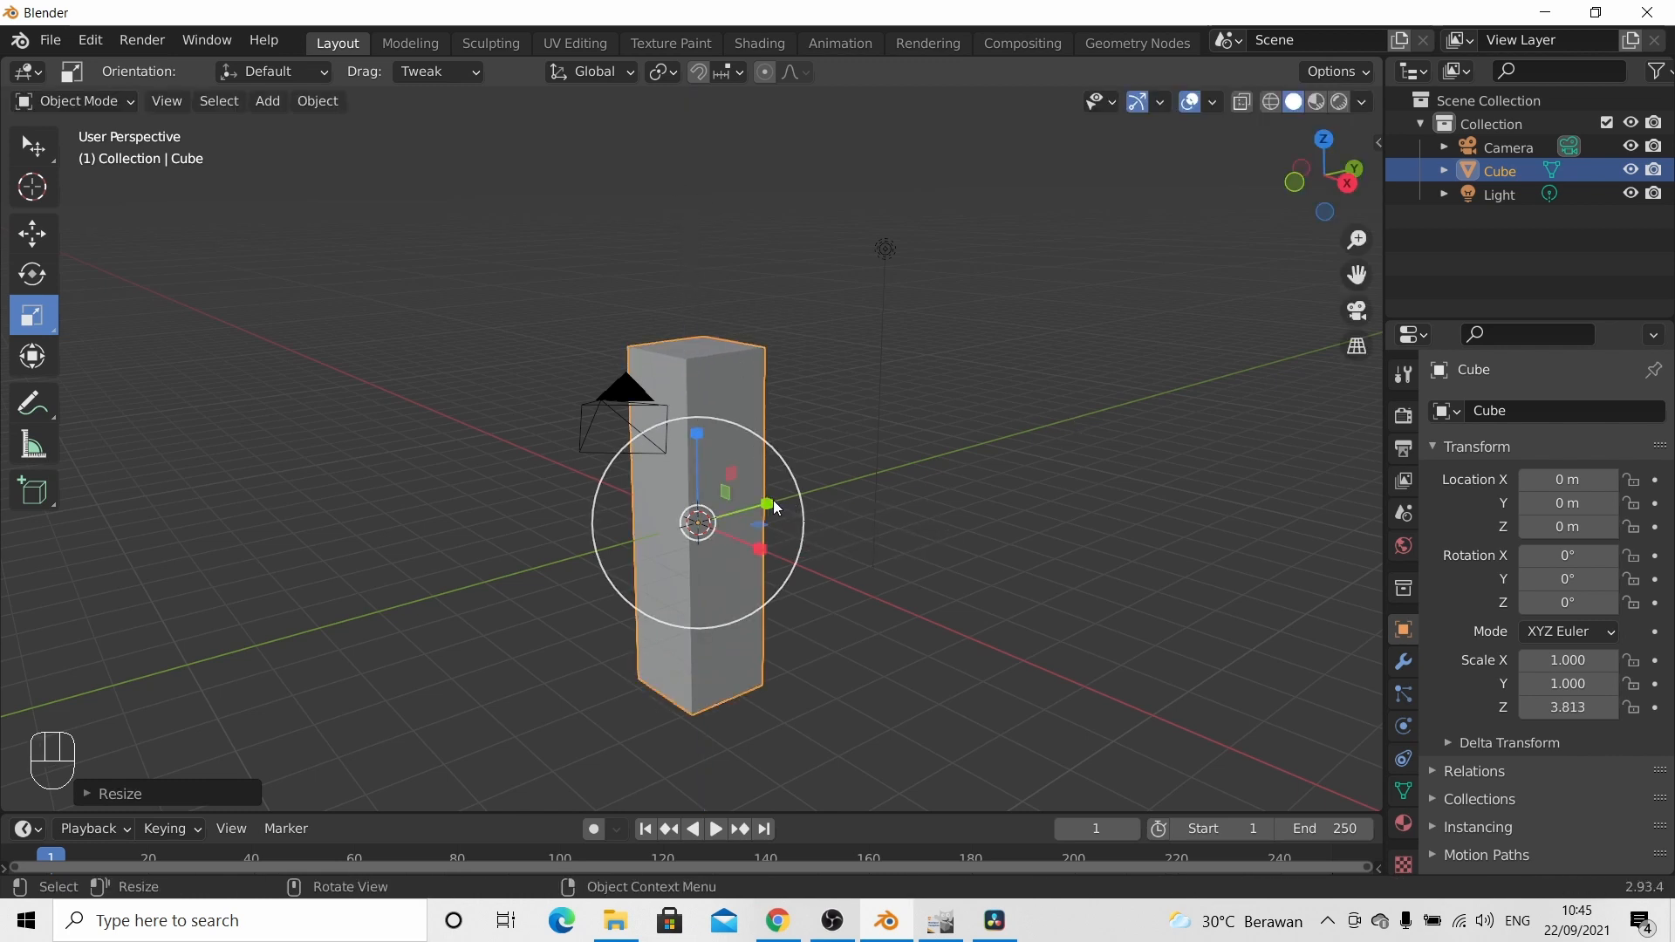
drag(770, 506, 1078, 435)
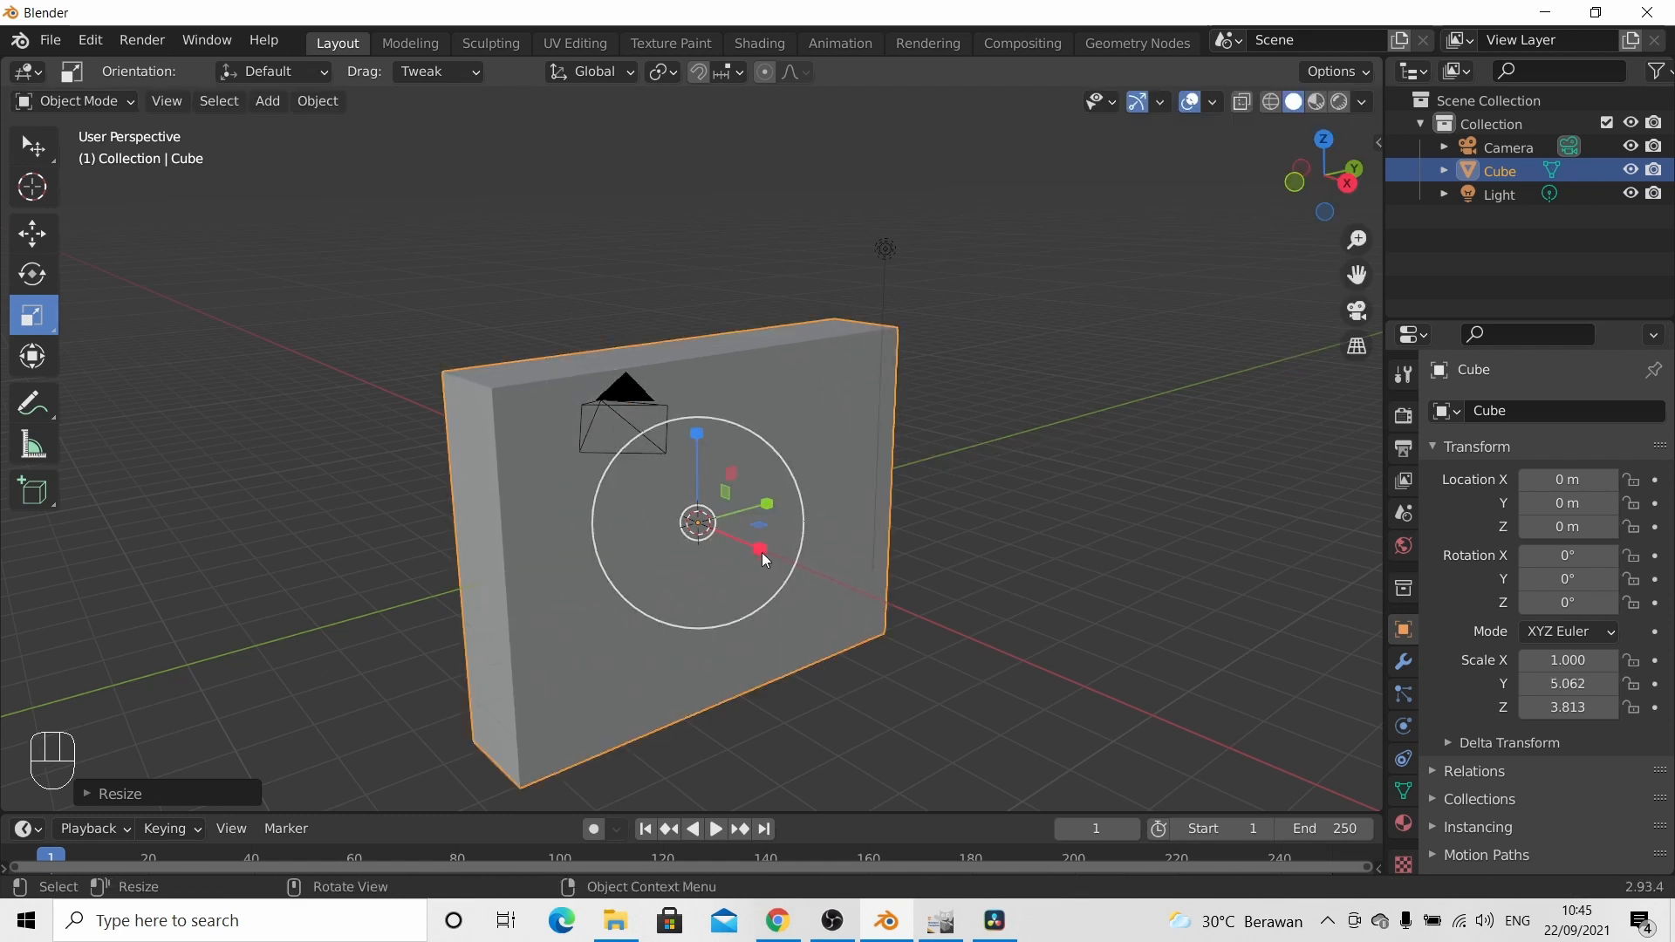
drag(761, 551, 719, 514)
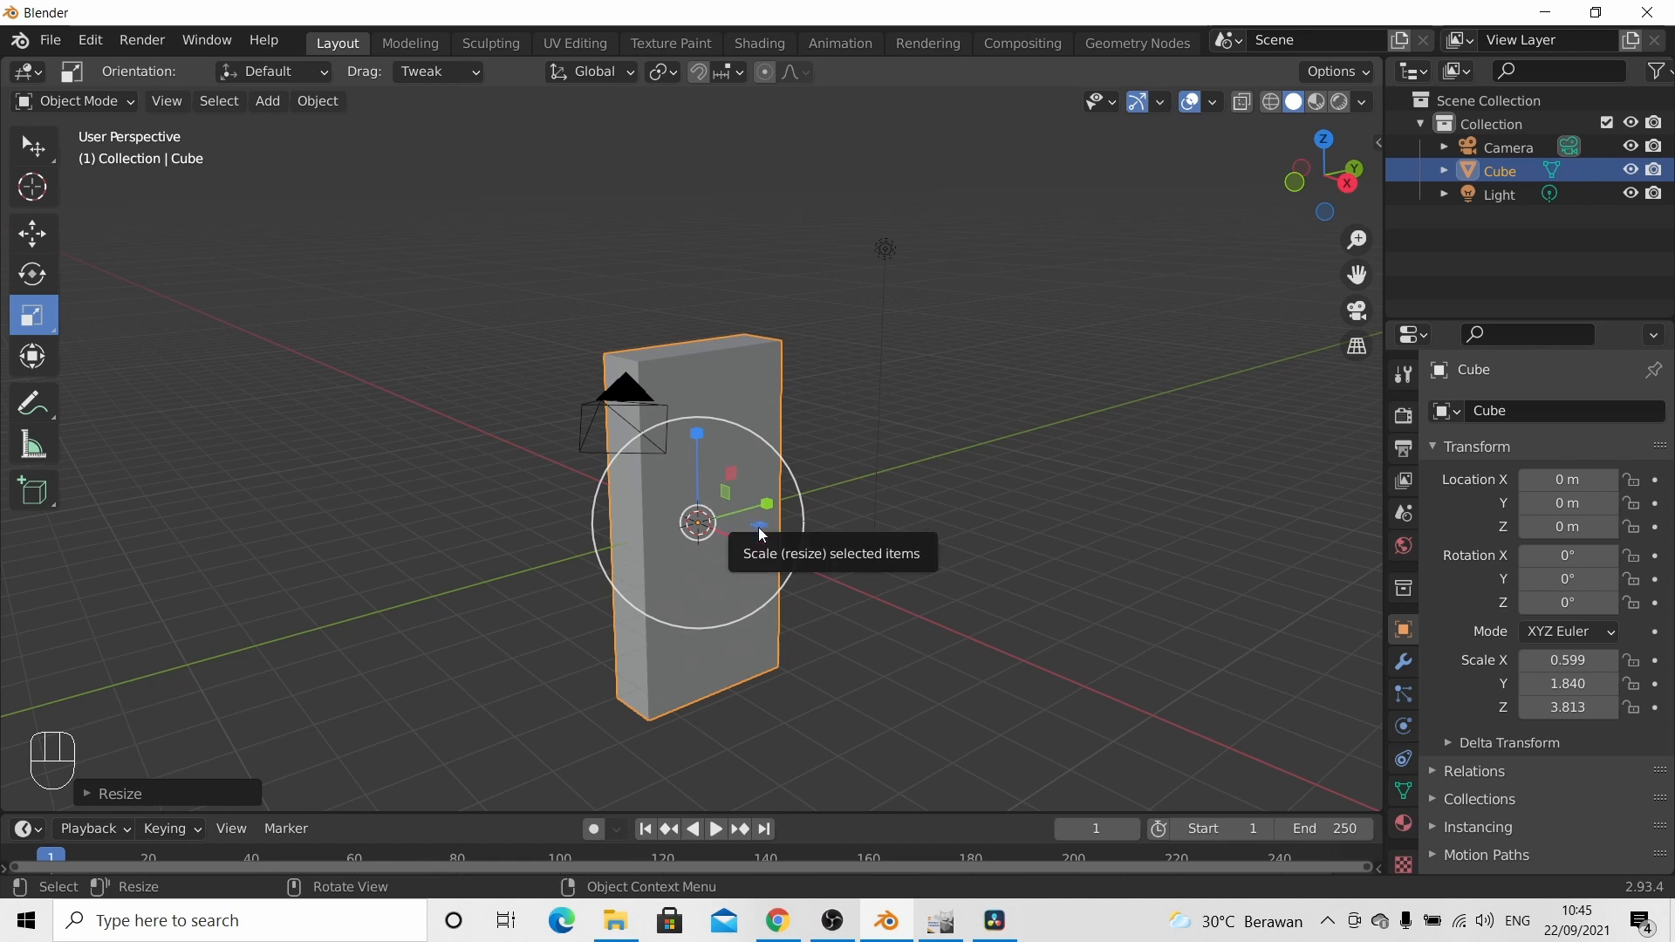
Step: Stretch the cube in the XY plane to about X 2.36, Y 7.26, and reset all three scale values to 1 in the sidebar
drag(761, 531, 932, 567)
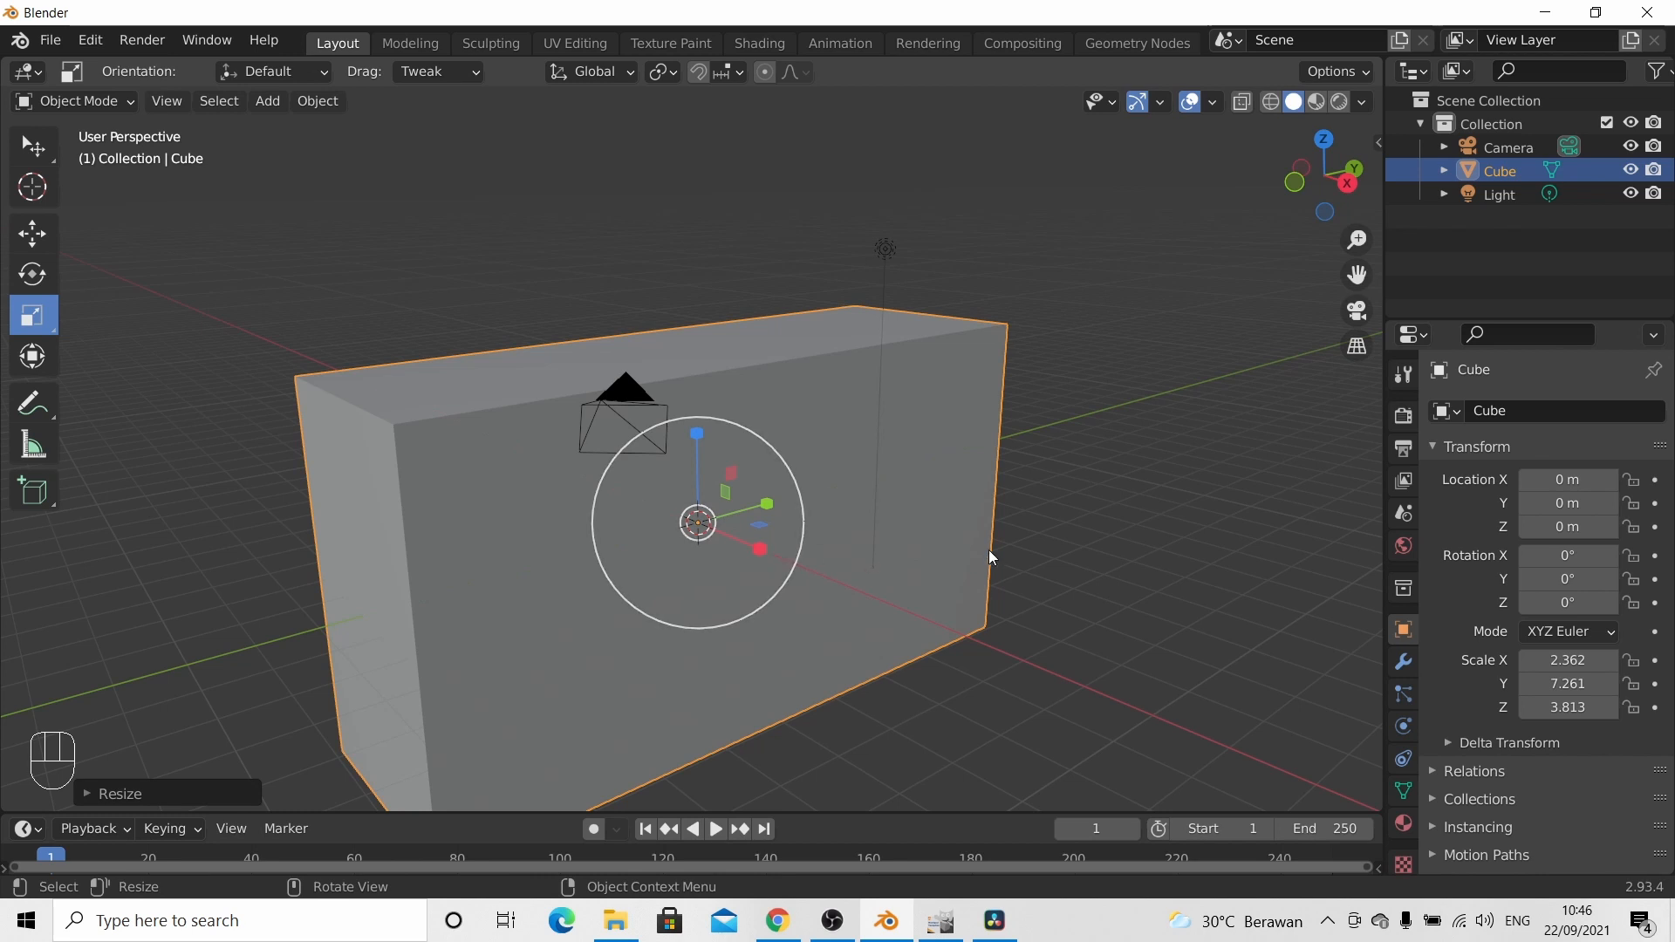
key(n)
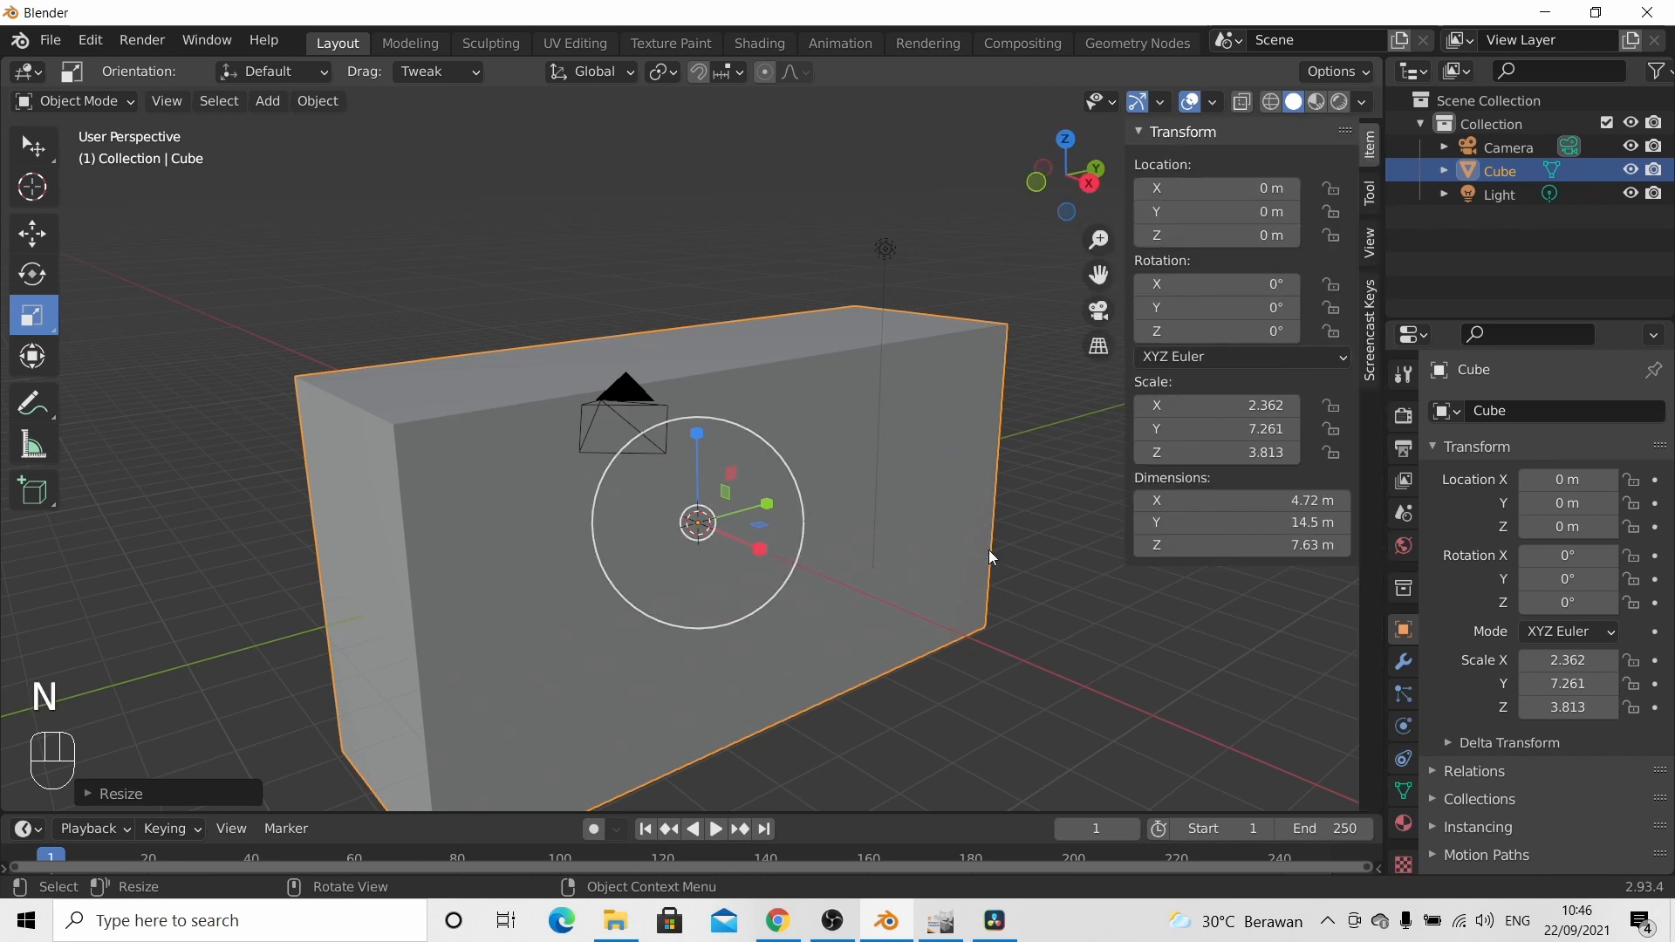
click(1209, 406)
drag(1208, 405, 1211, 464)
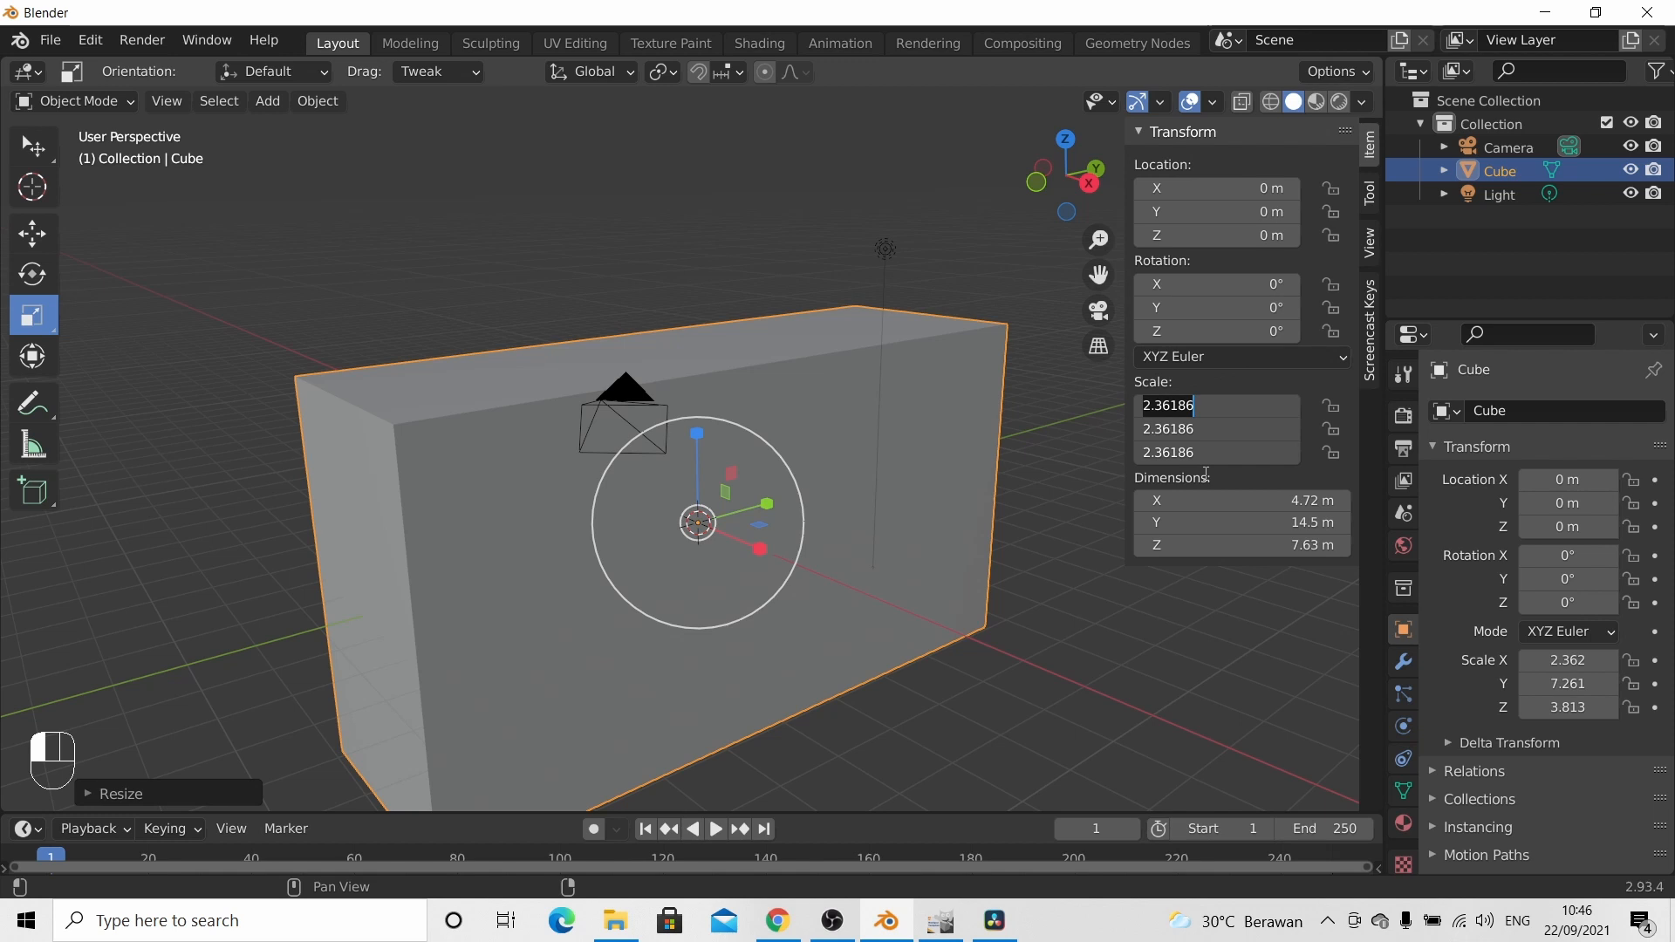
text(1)
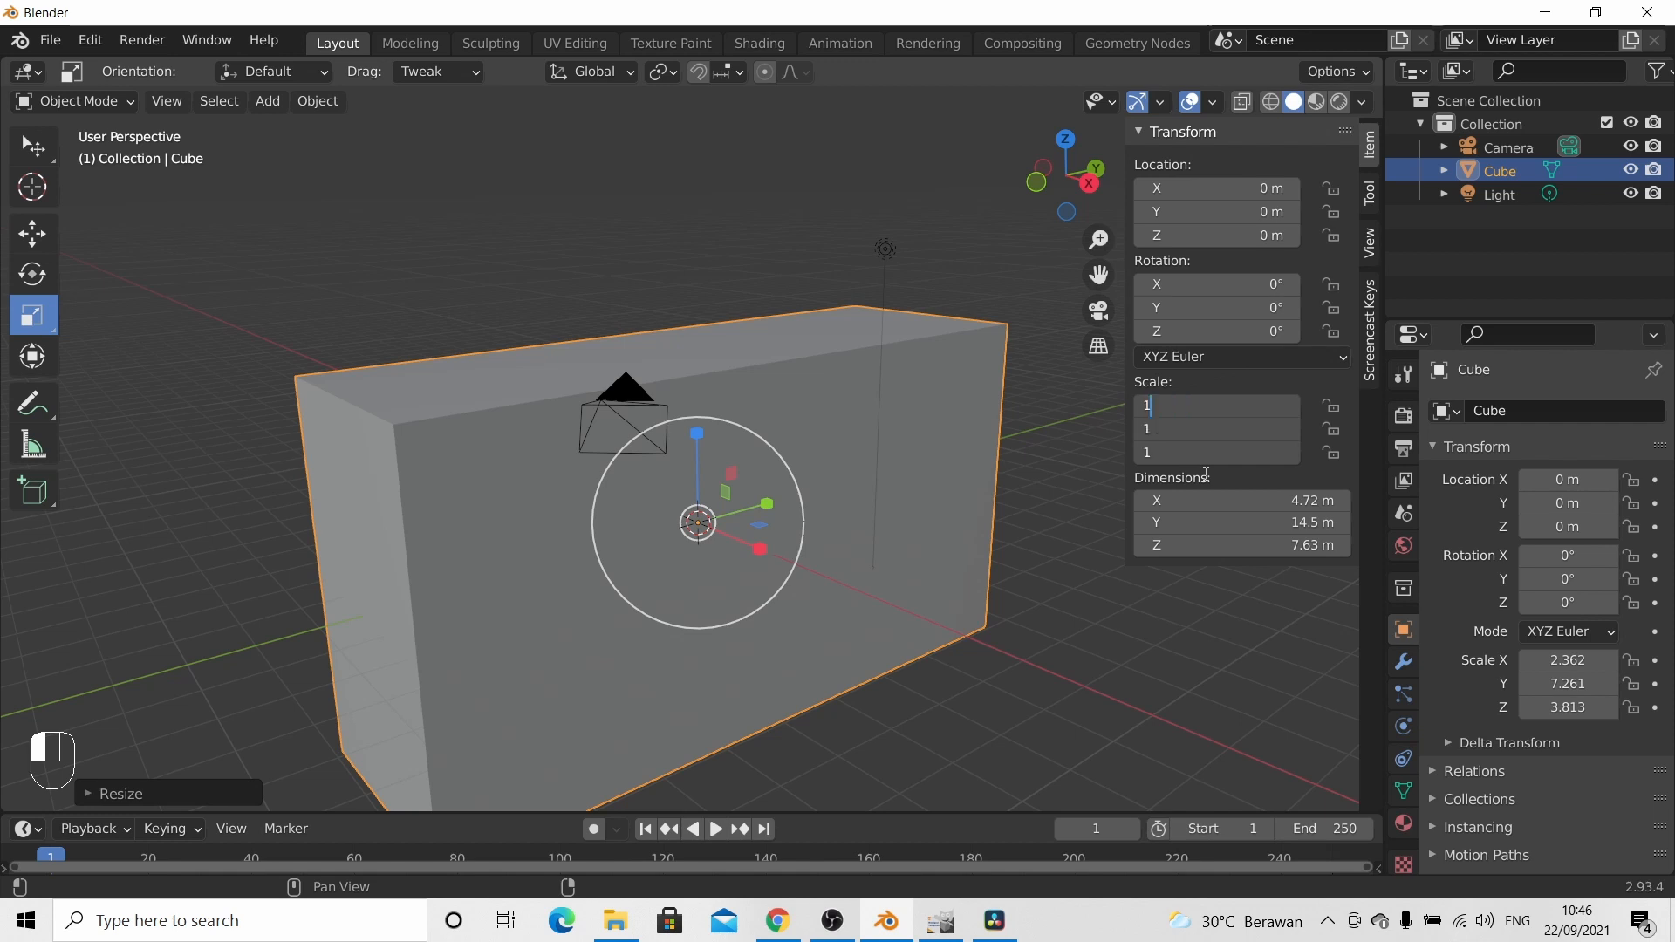
key(Return)
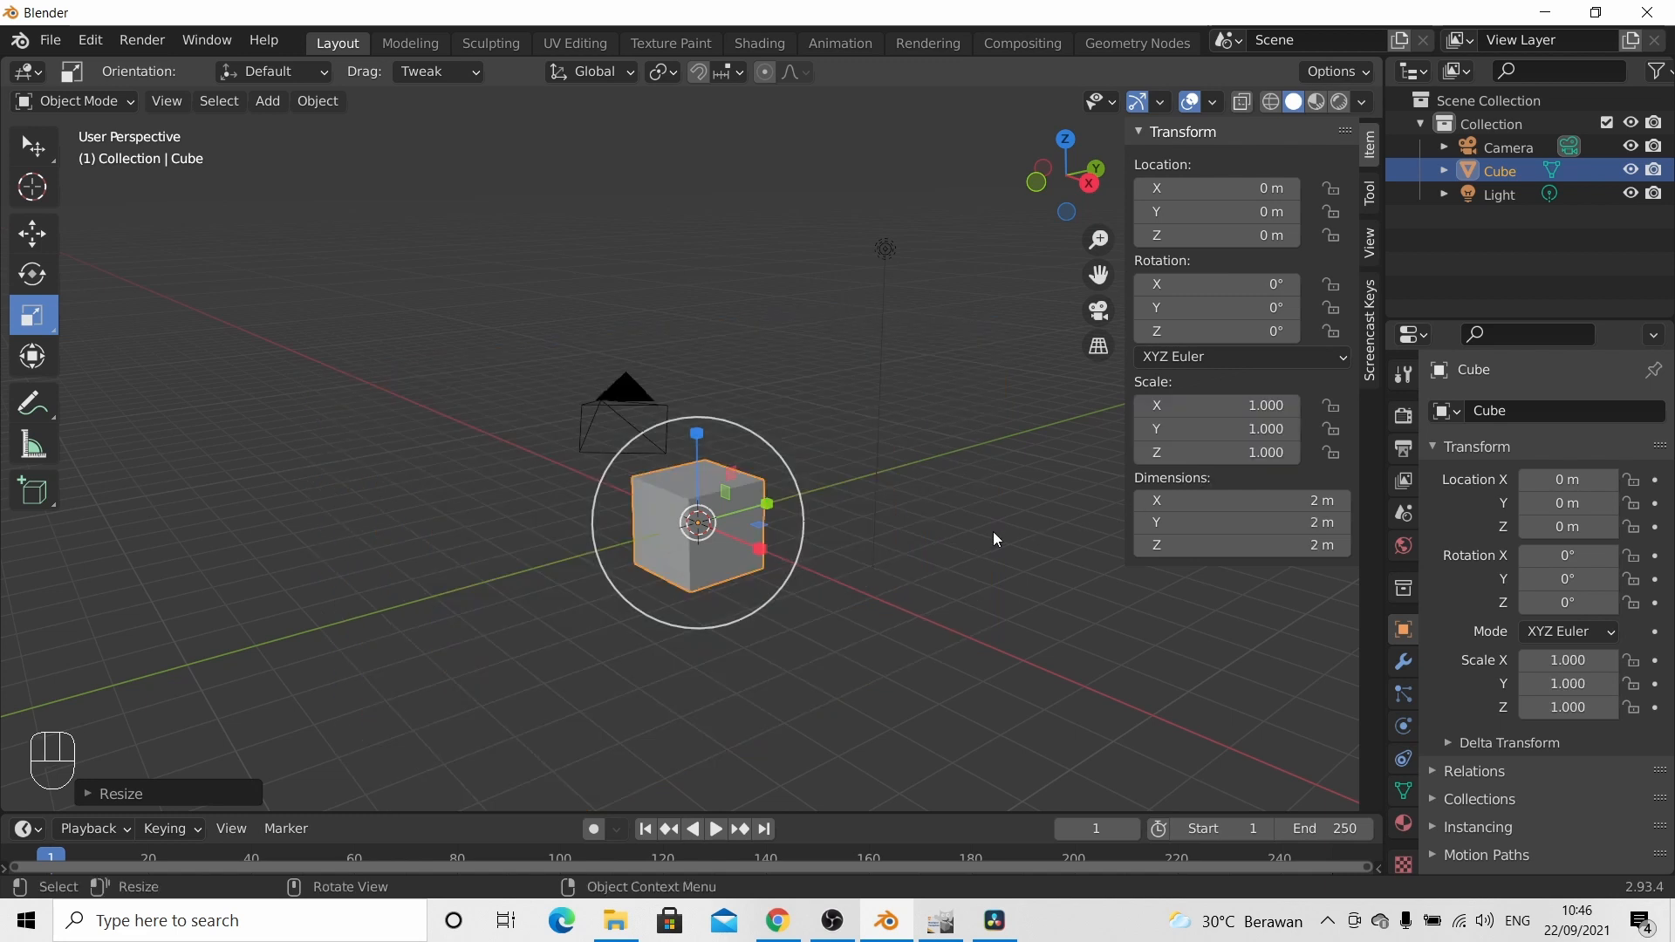
key(n)
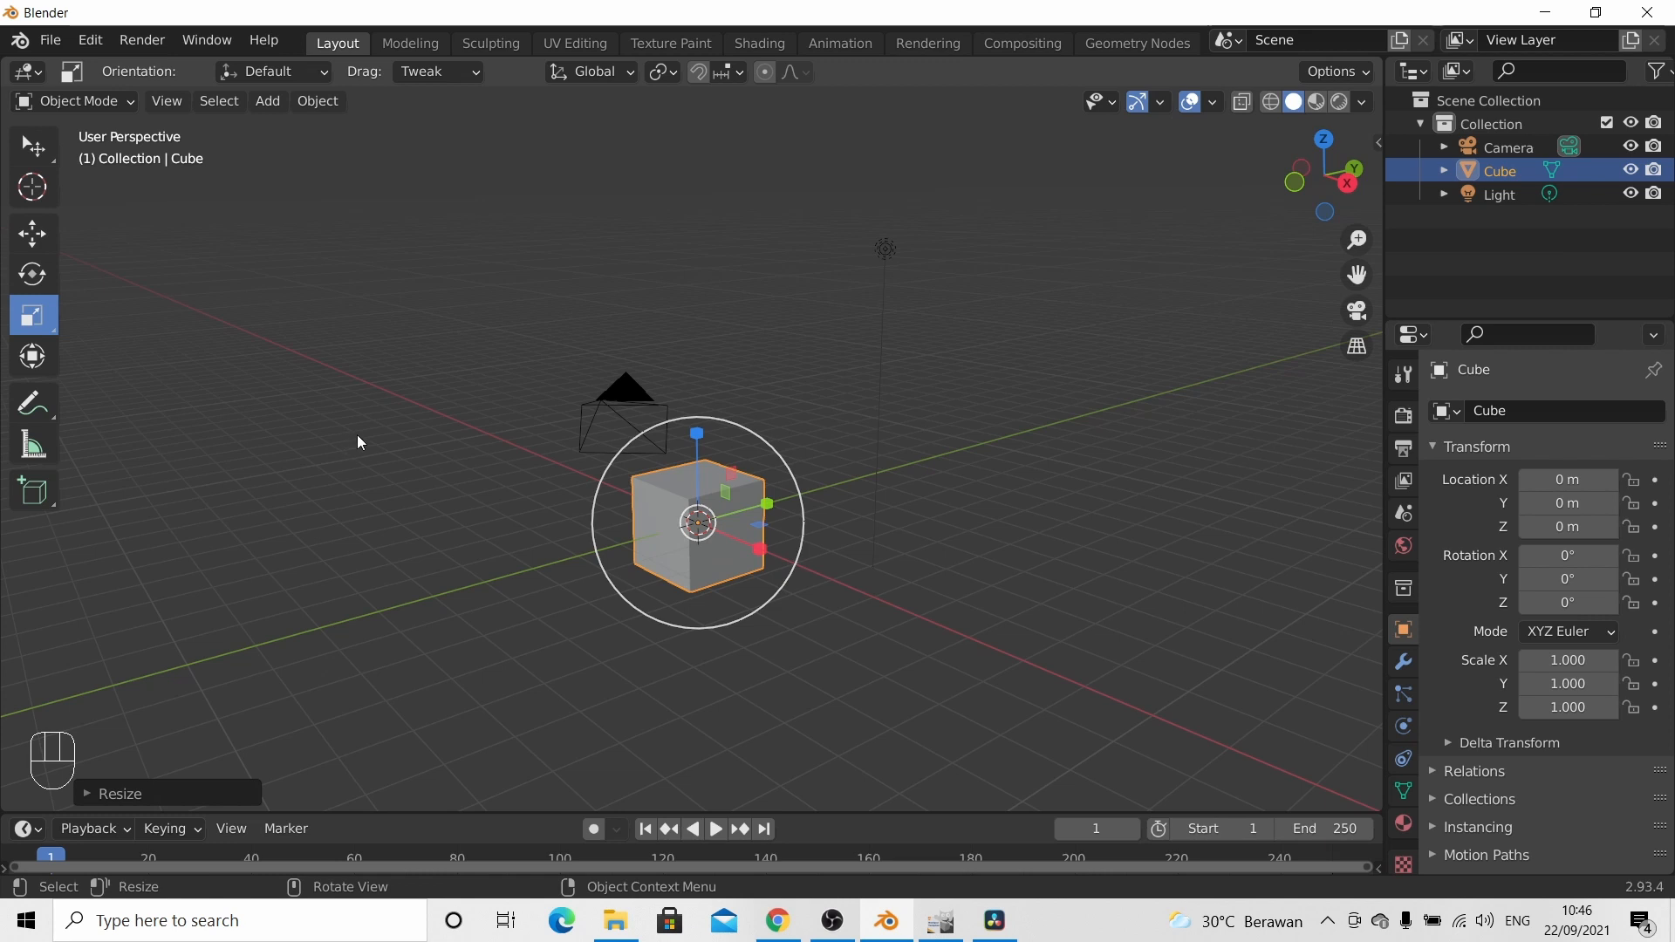
Step: Switch back to the Tweak tool and try scaling the cube uniformly and along the global X axis, cancelling each scaling
click(32, 144)
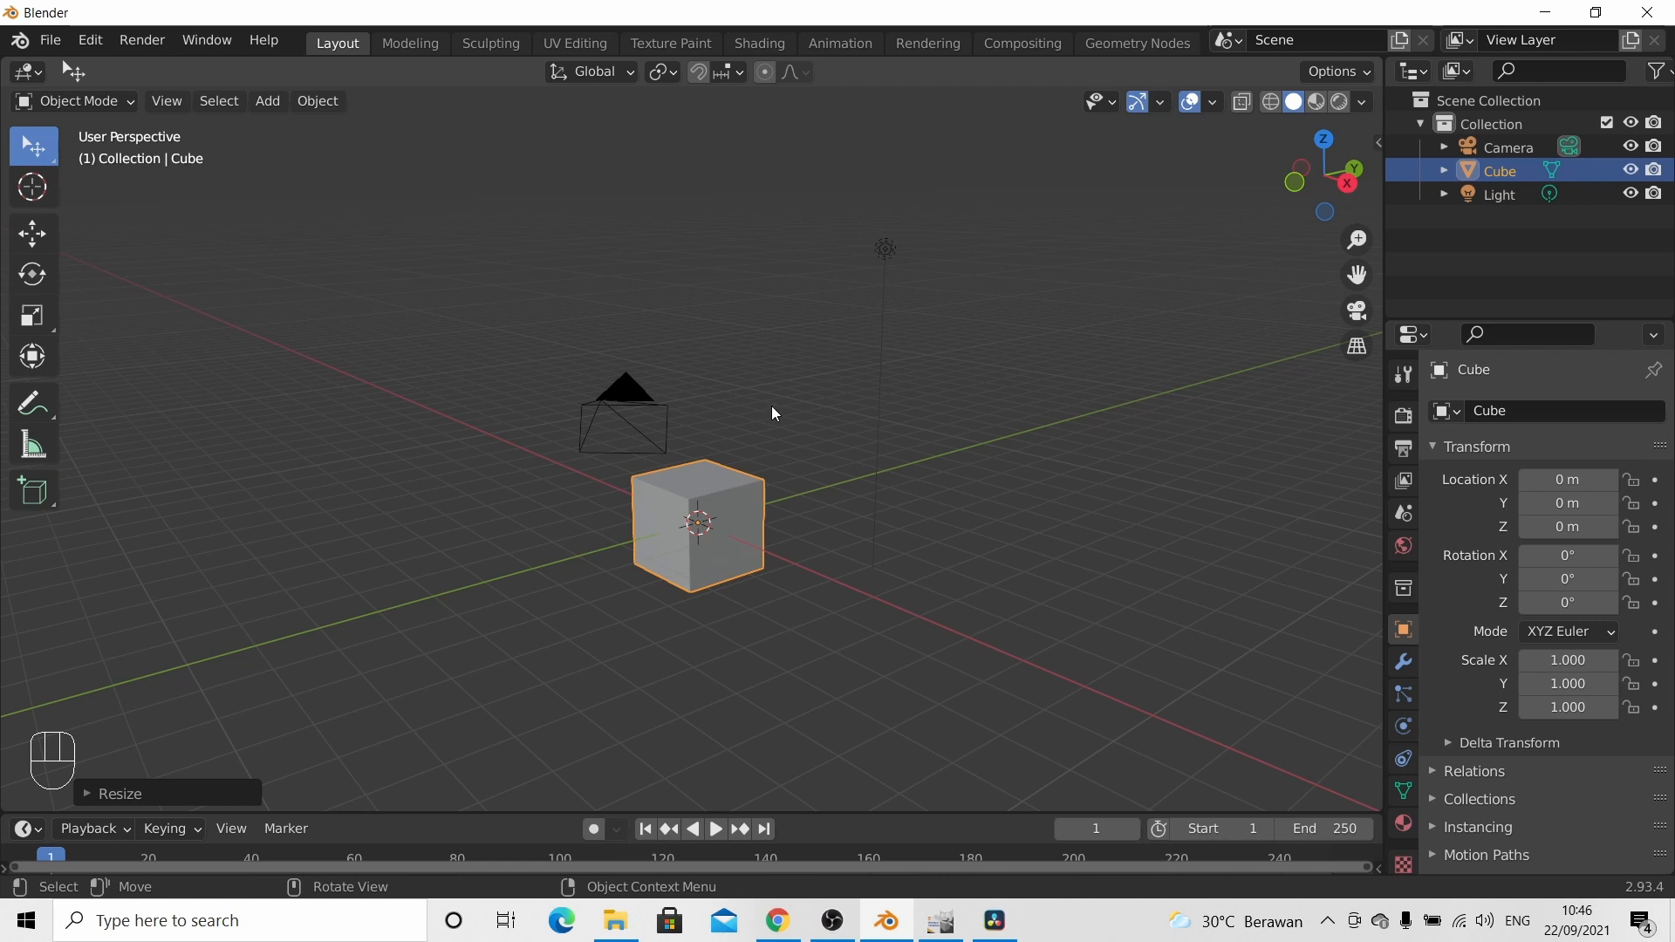
key(s)
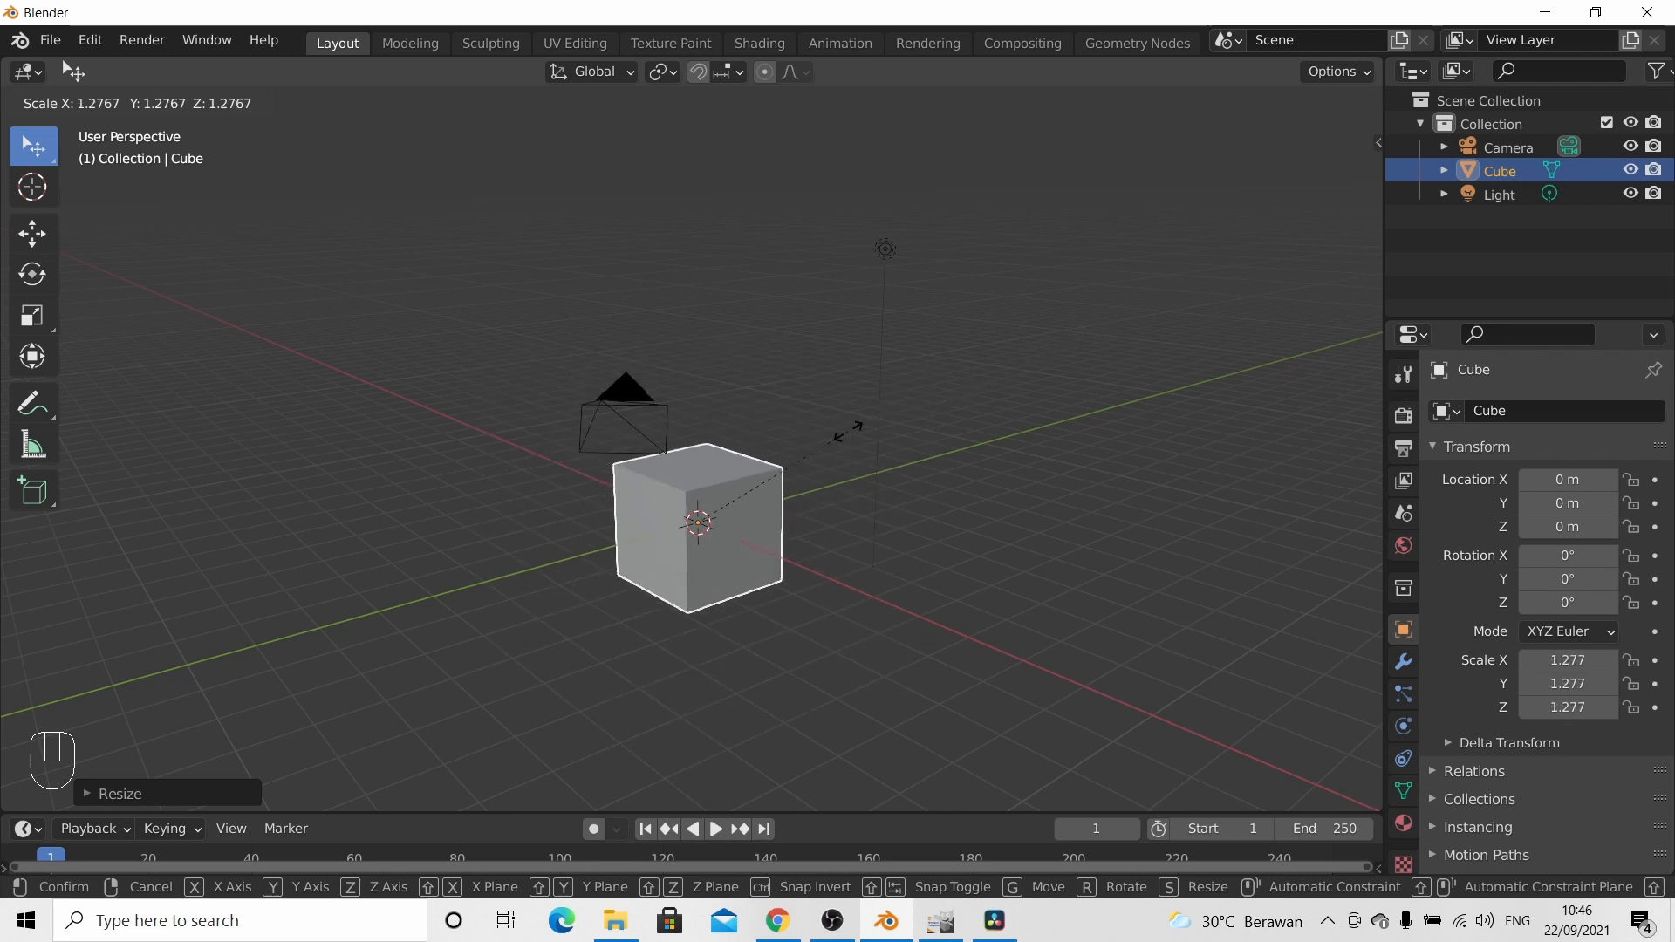
right_click(1045, 333)
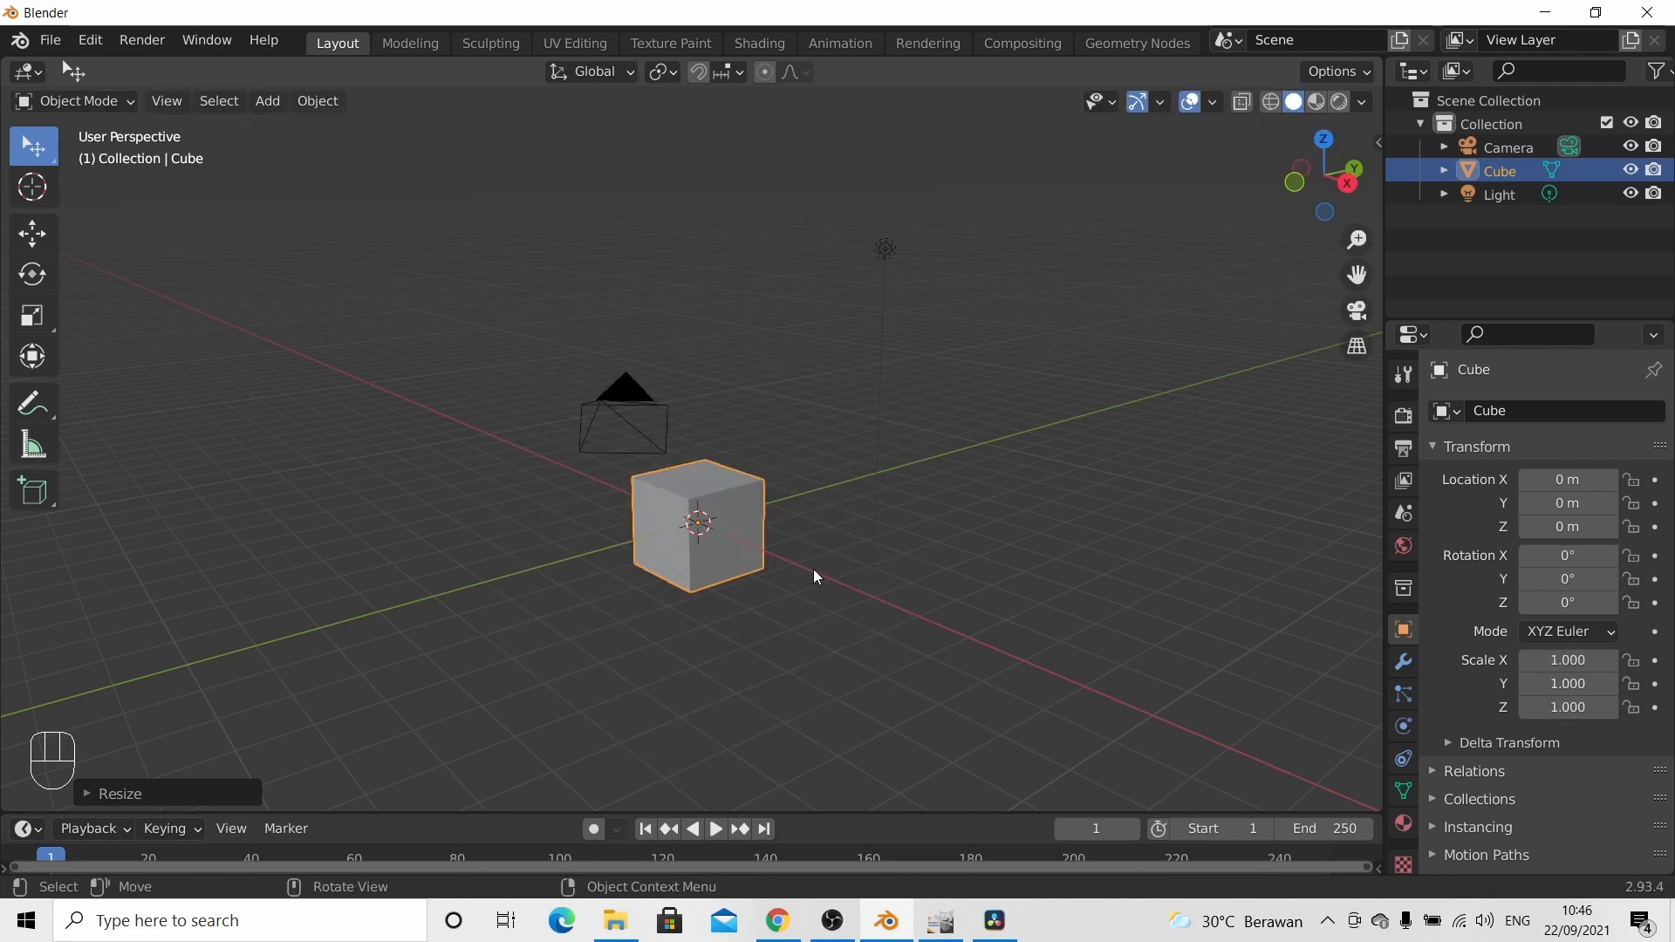
key(s)
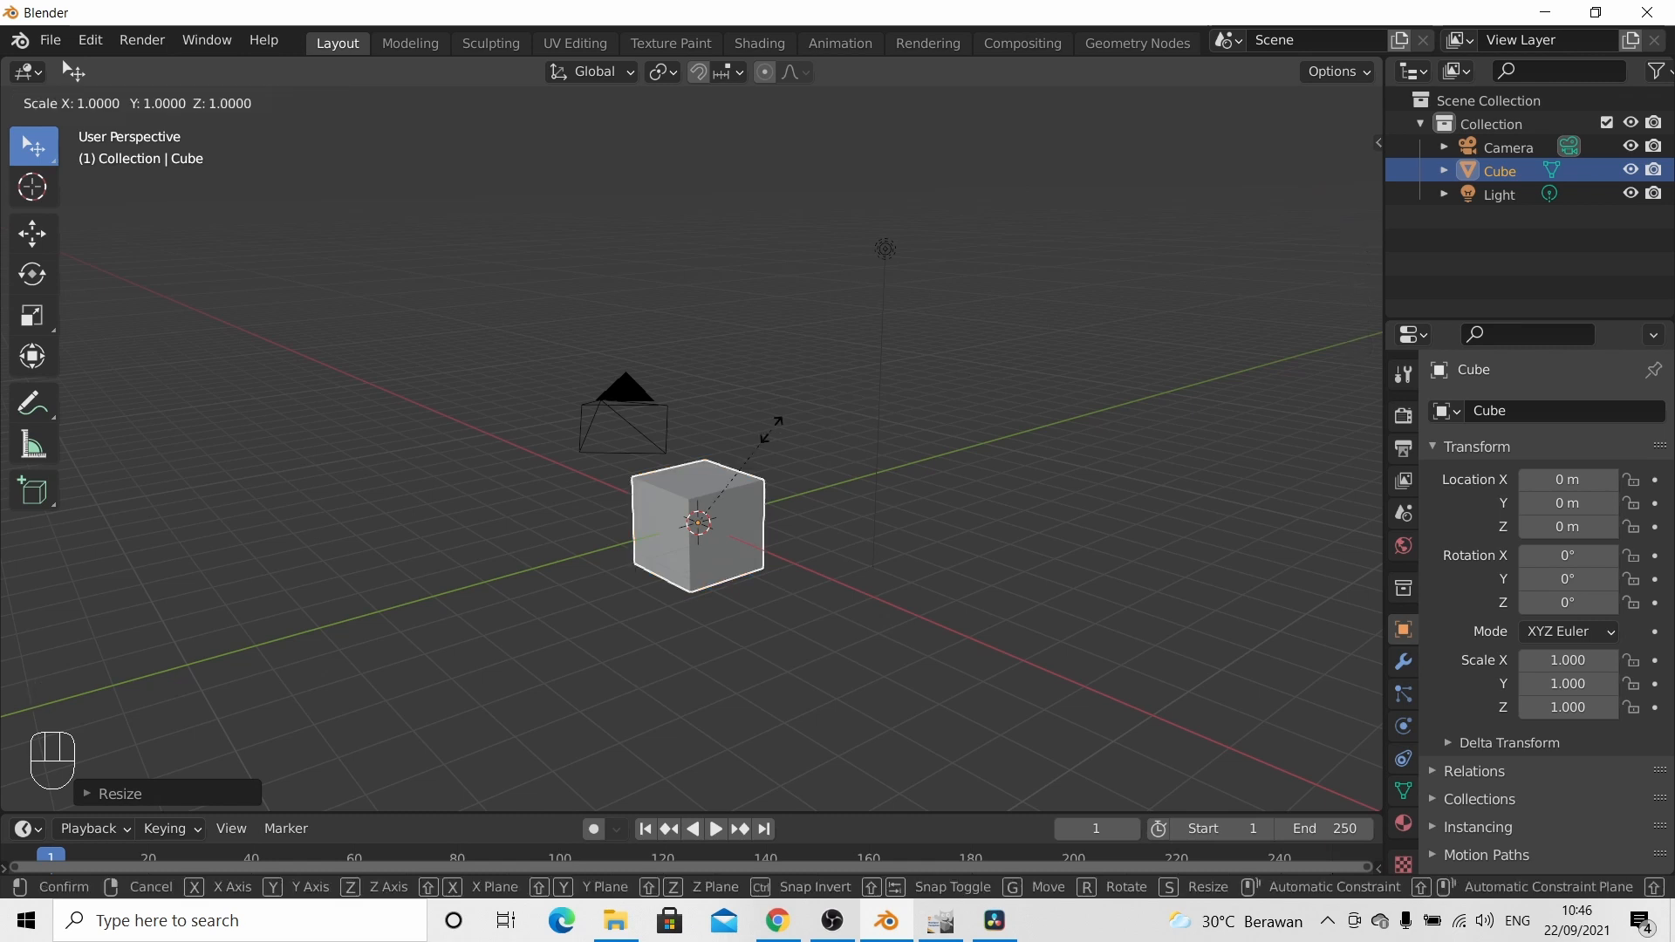
key(x)
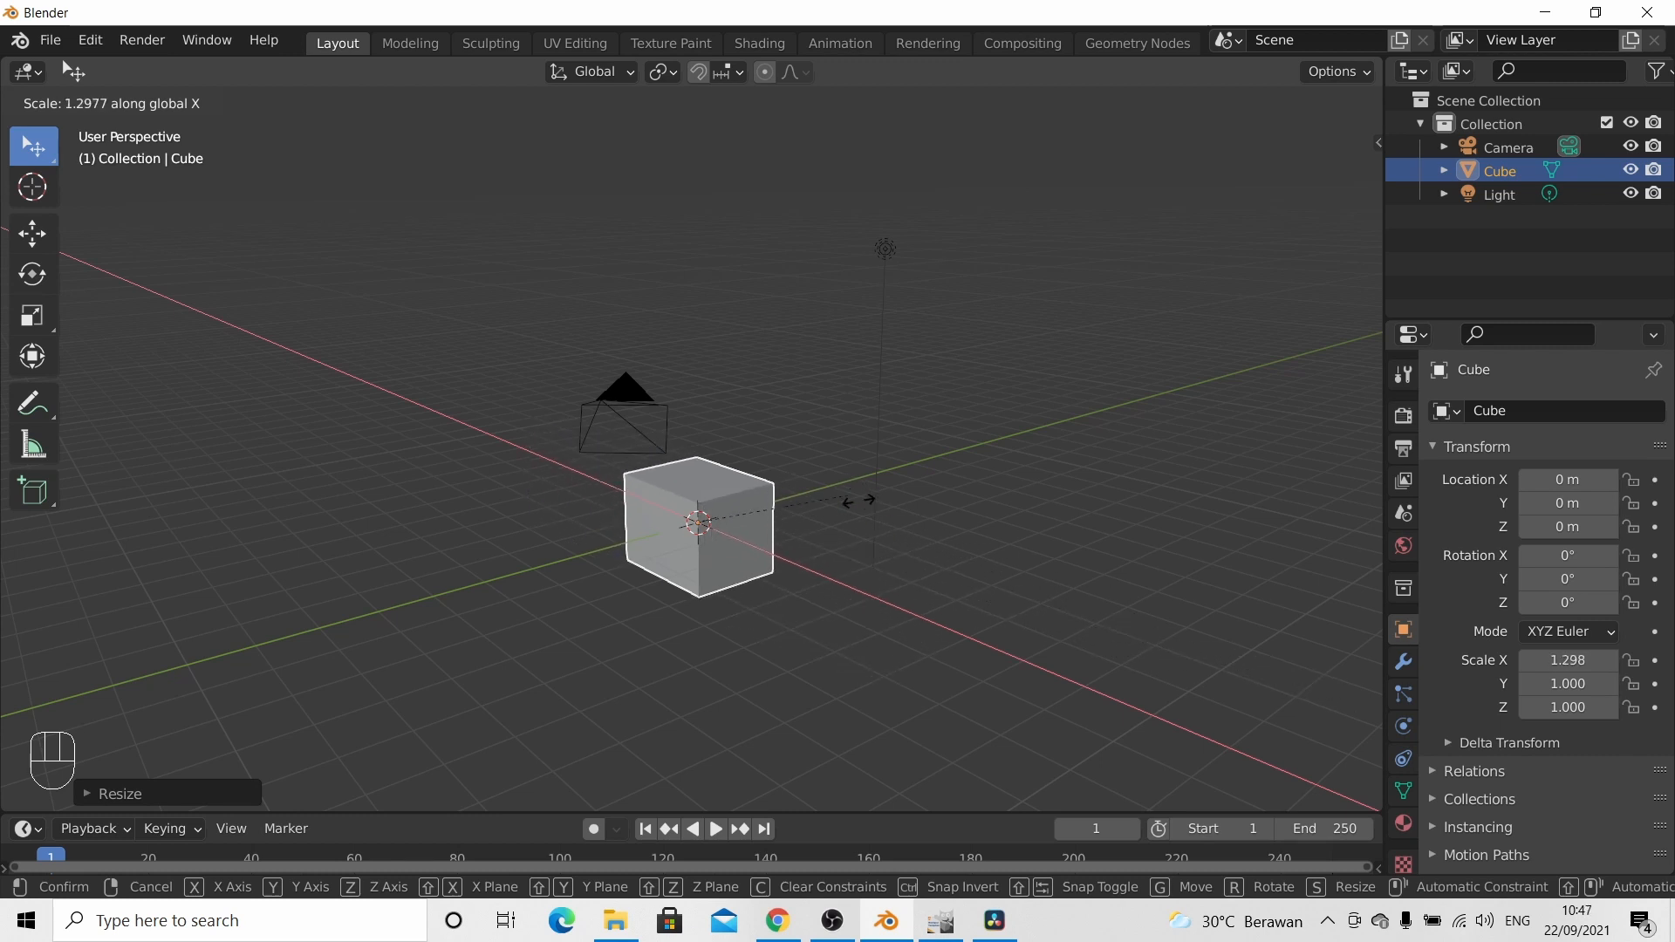
right_click(1143, 635)
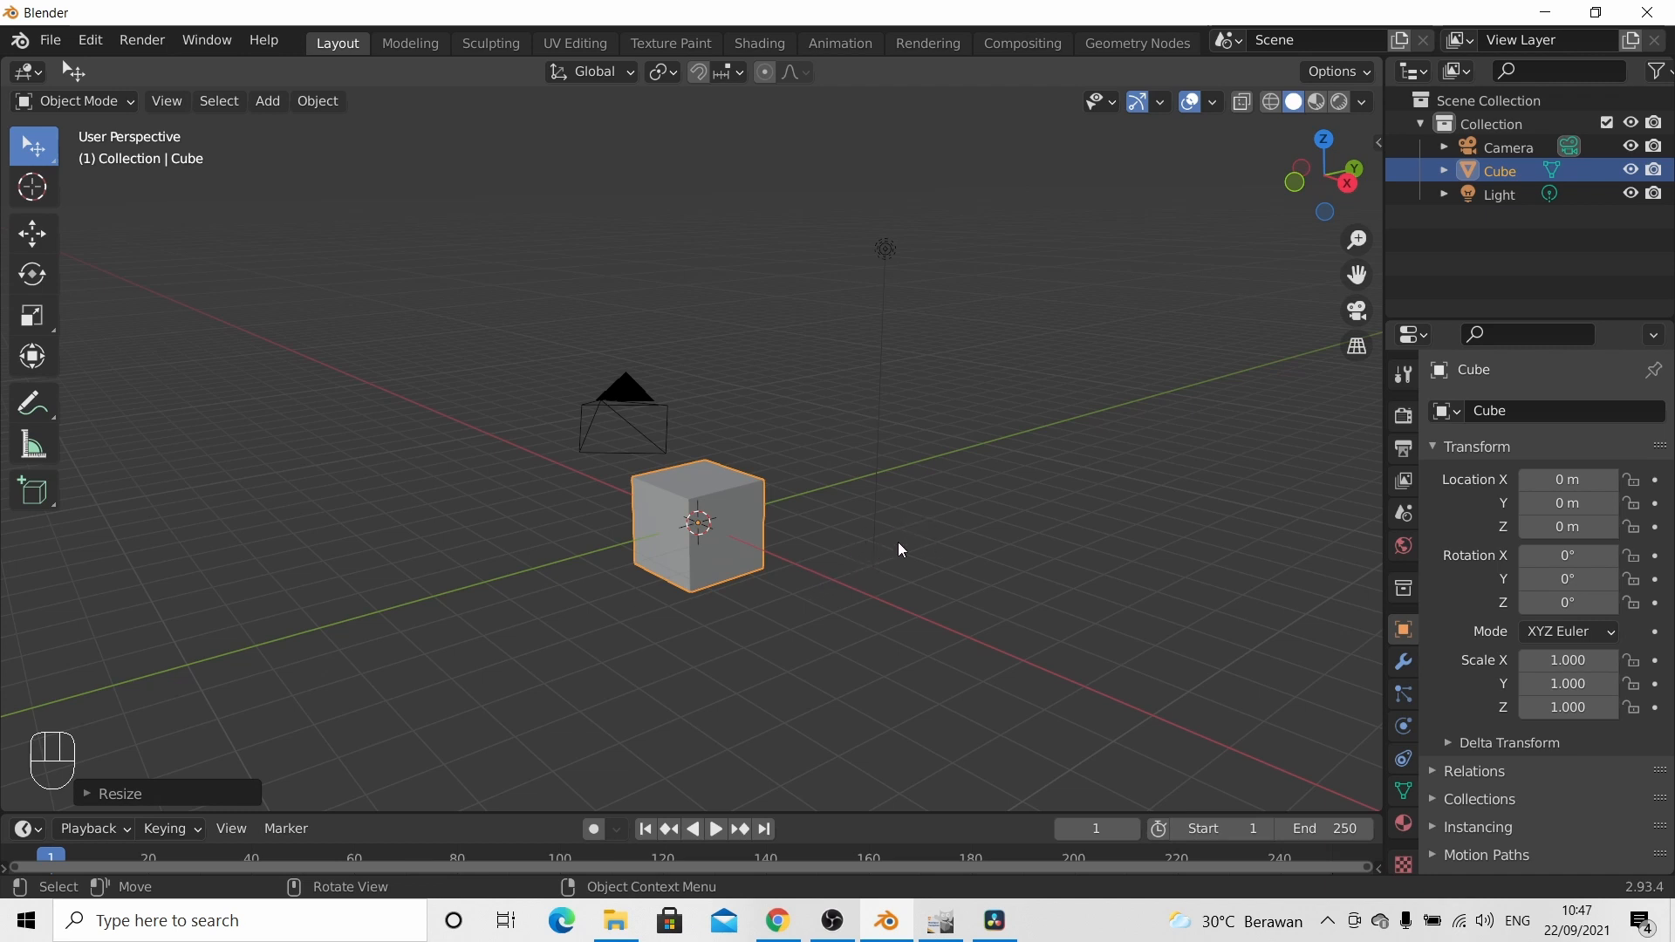
Step: Scale the cube by exactly 2 along the global X axis in front view, and undo the scaling after viewing it in perspective
middle_drag(939, 523, 1066, 488)
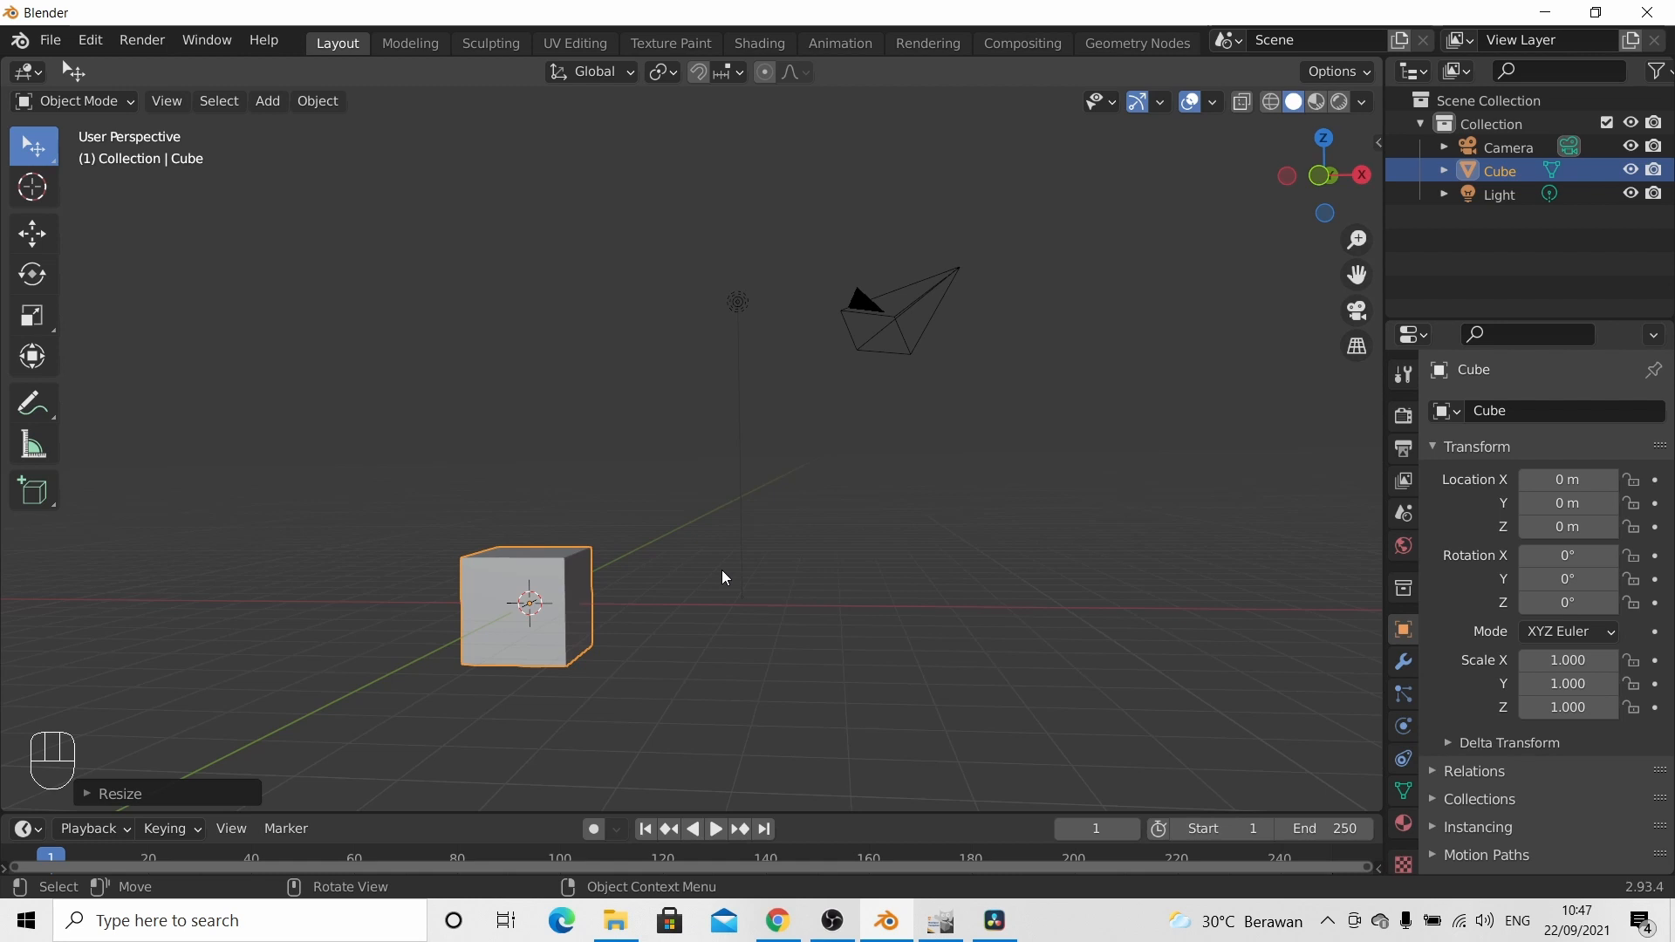
key(KP_1)
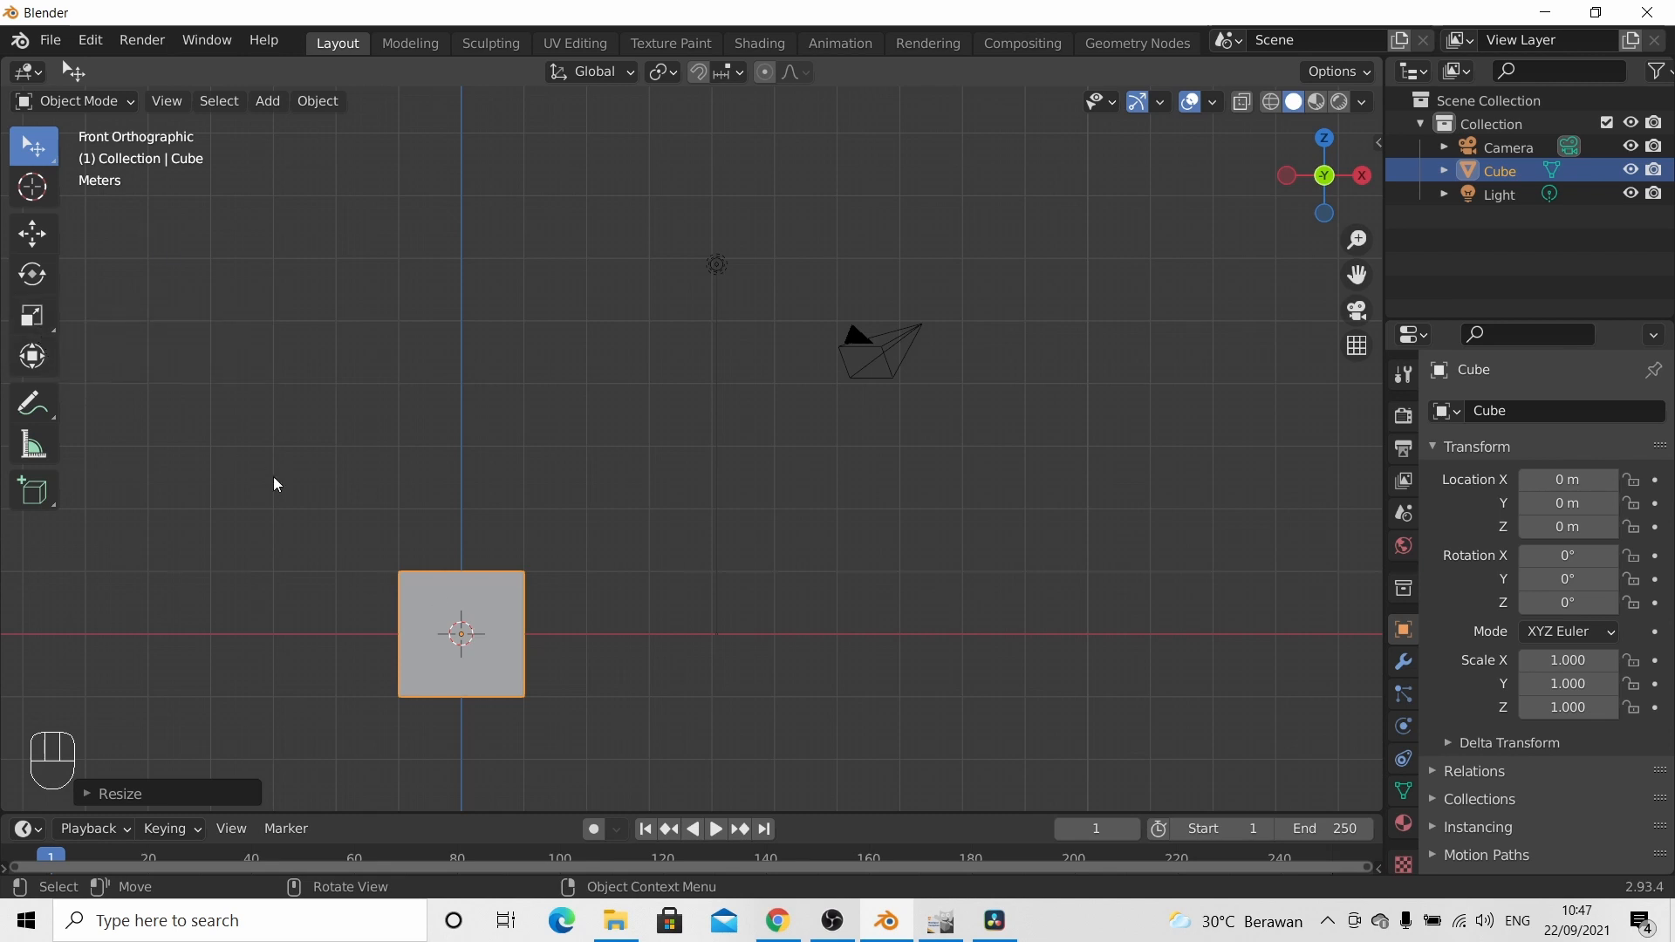
key(s)
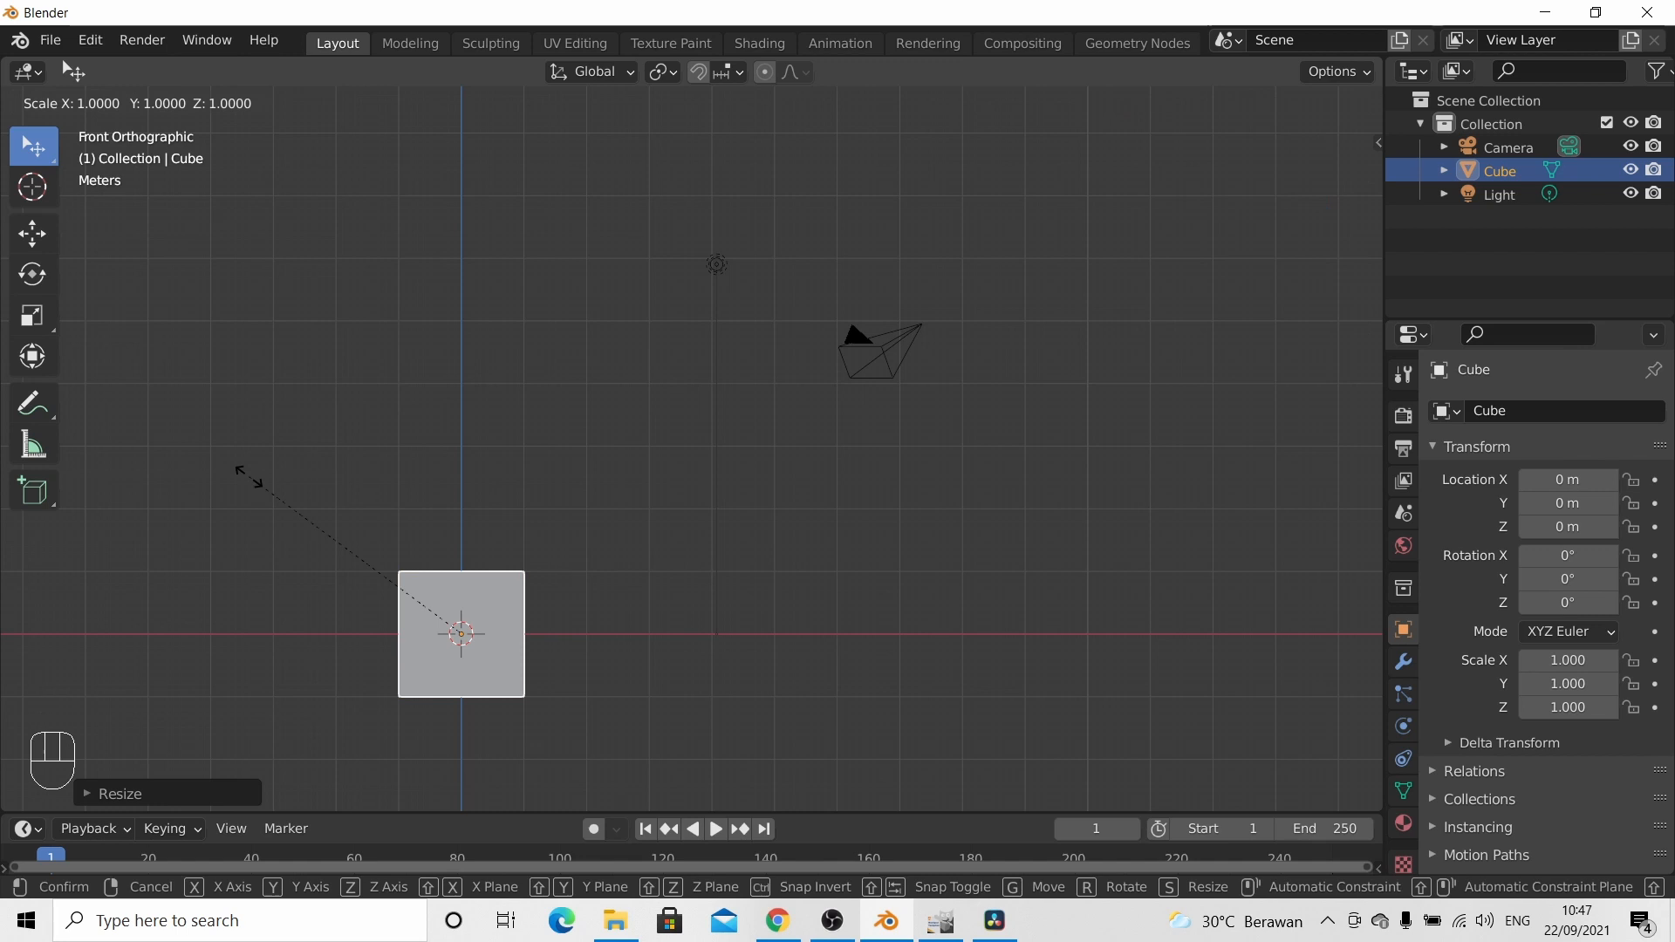
key(x)
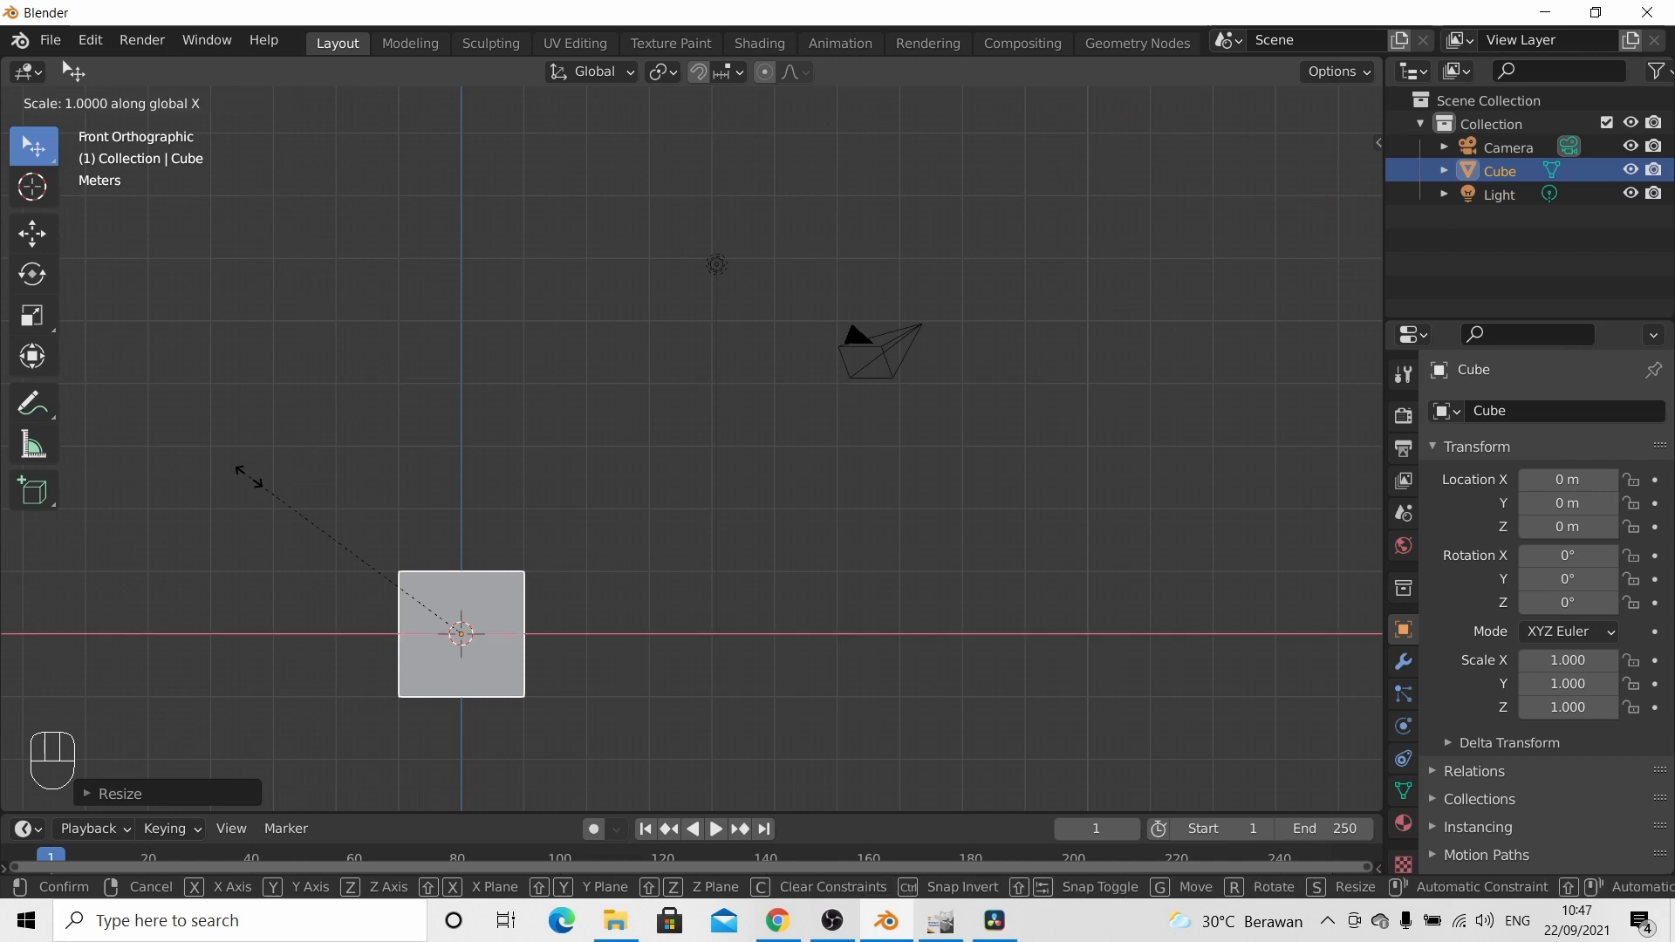
key(KP_2)
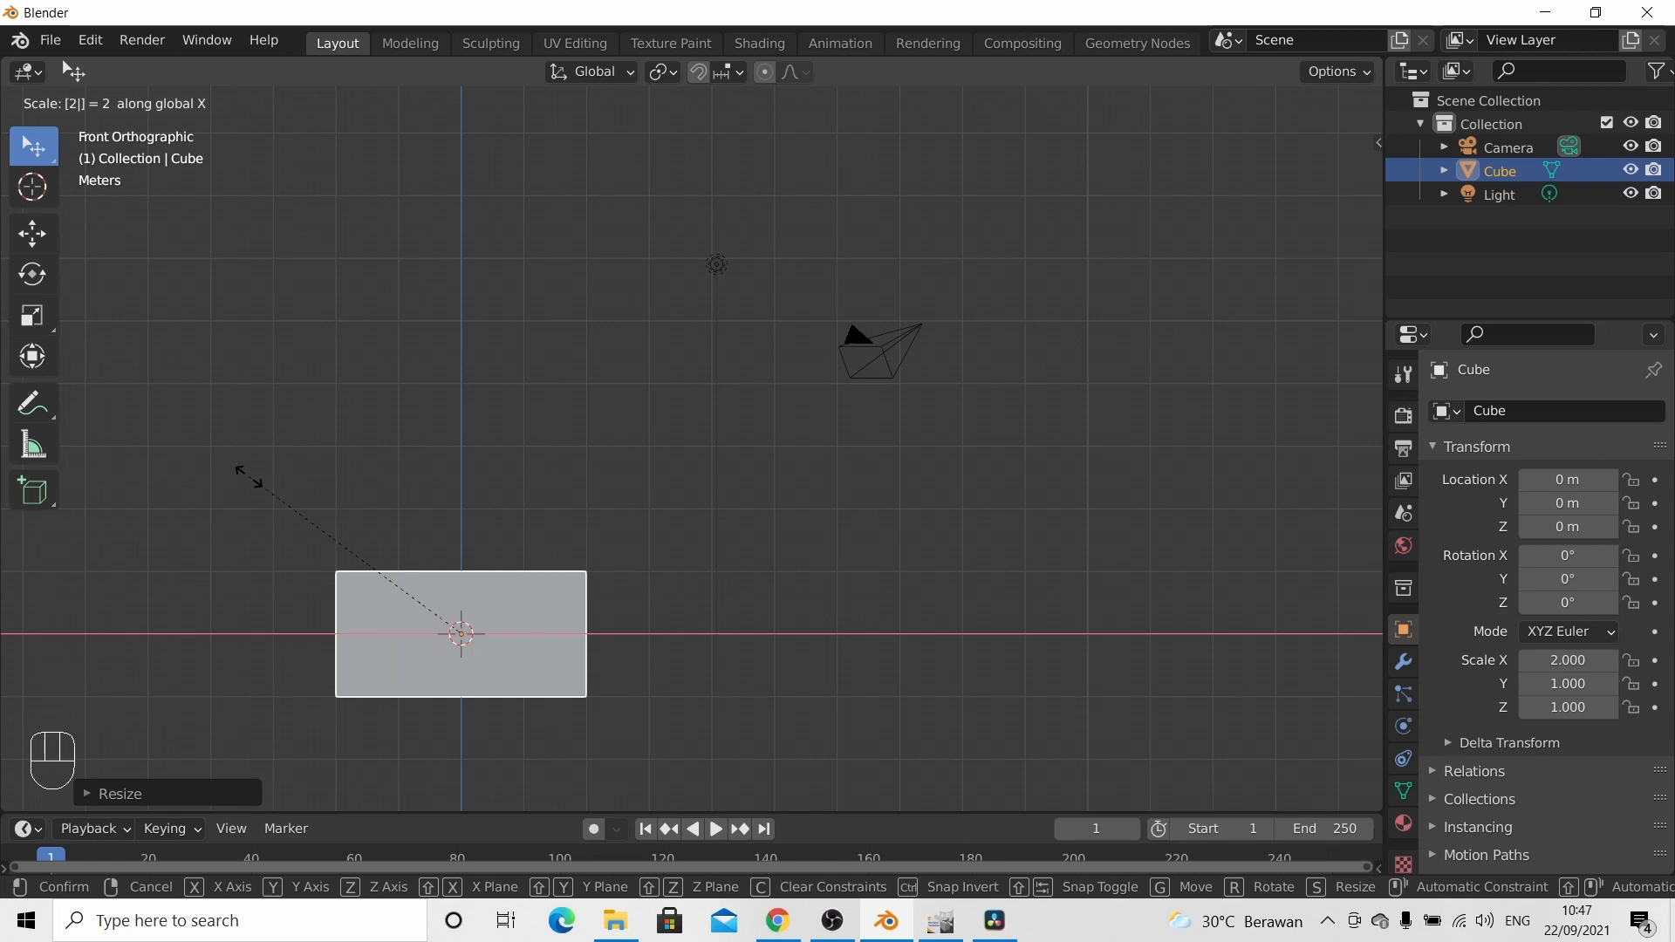
key(Return)
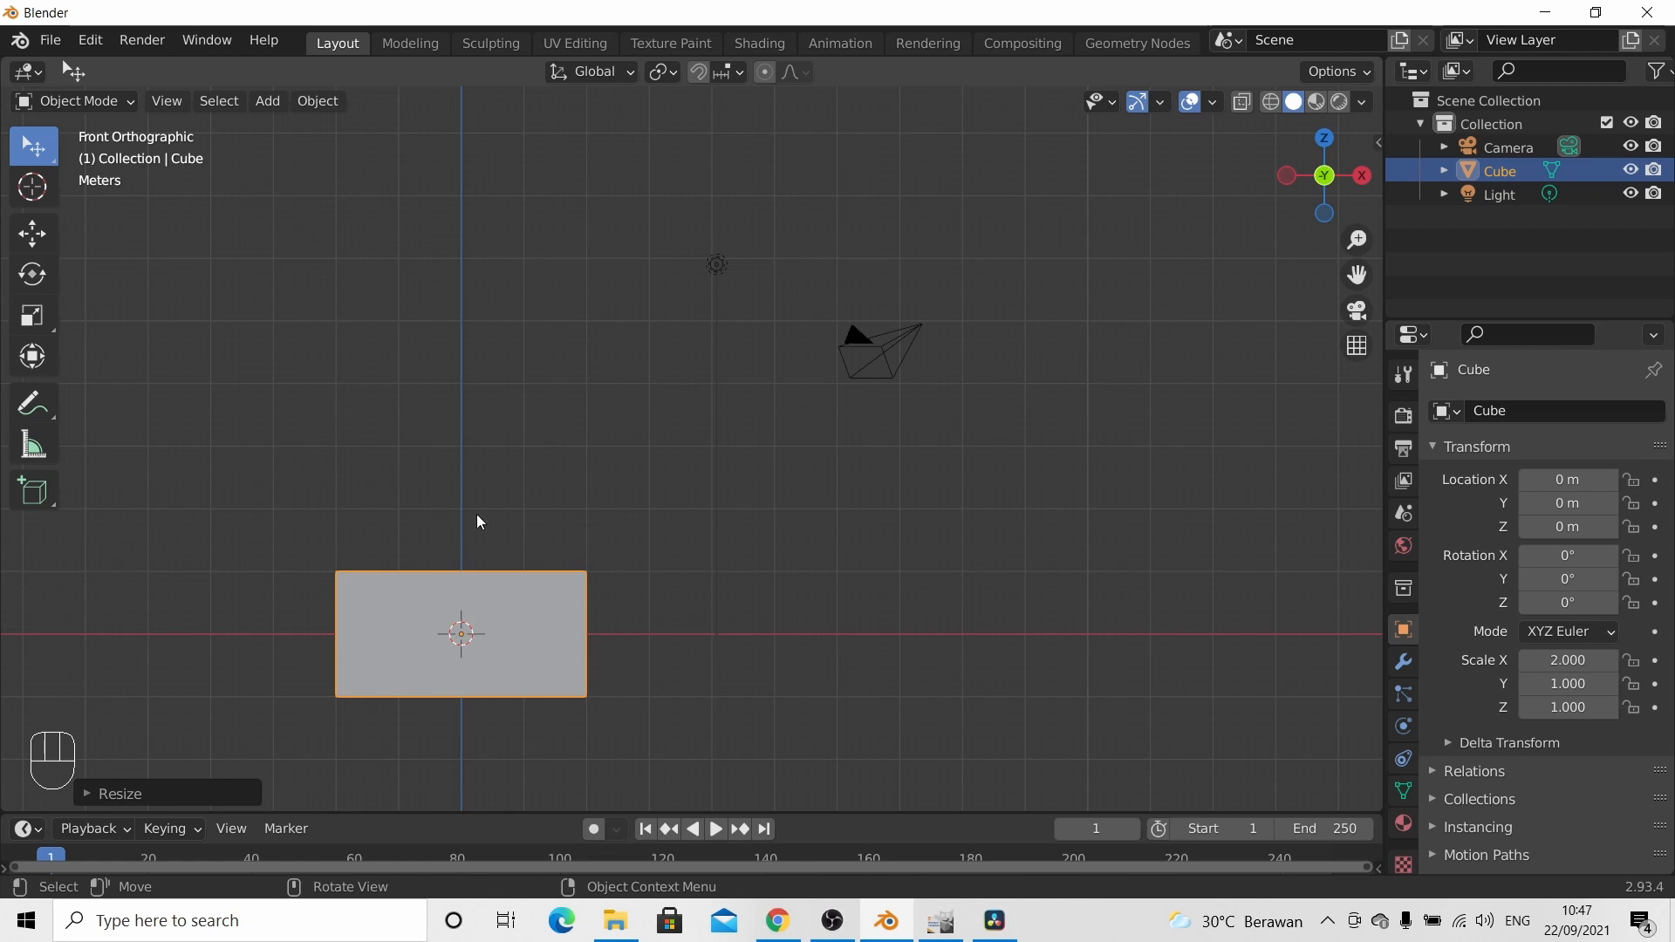
middle_drag(574, 492, 592, 551)
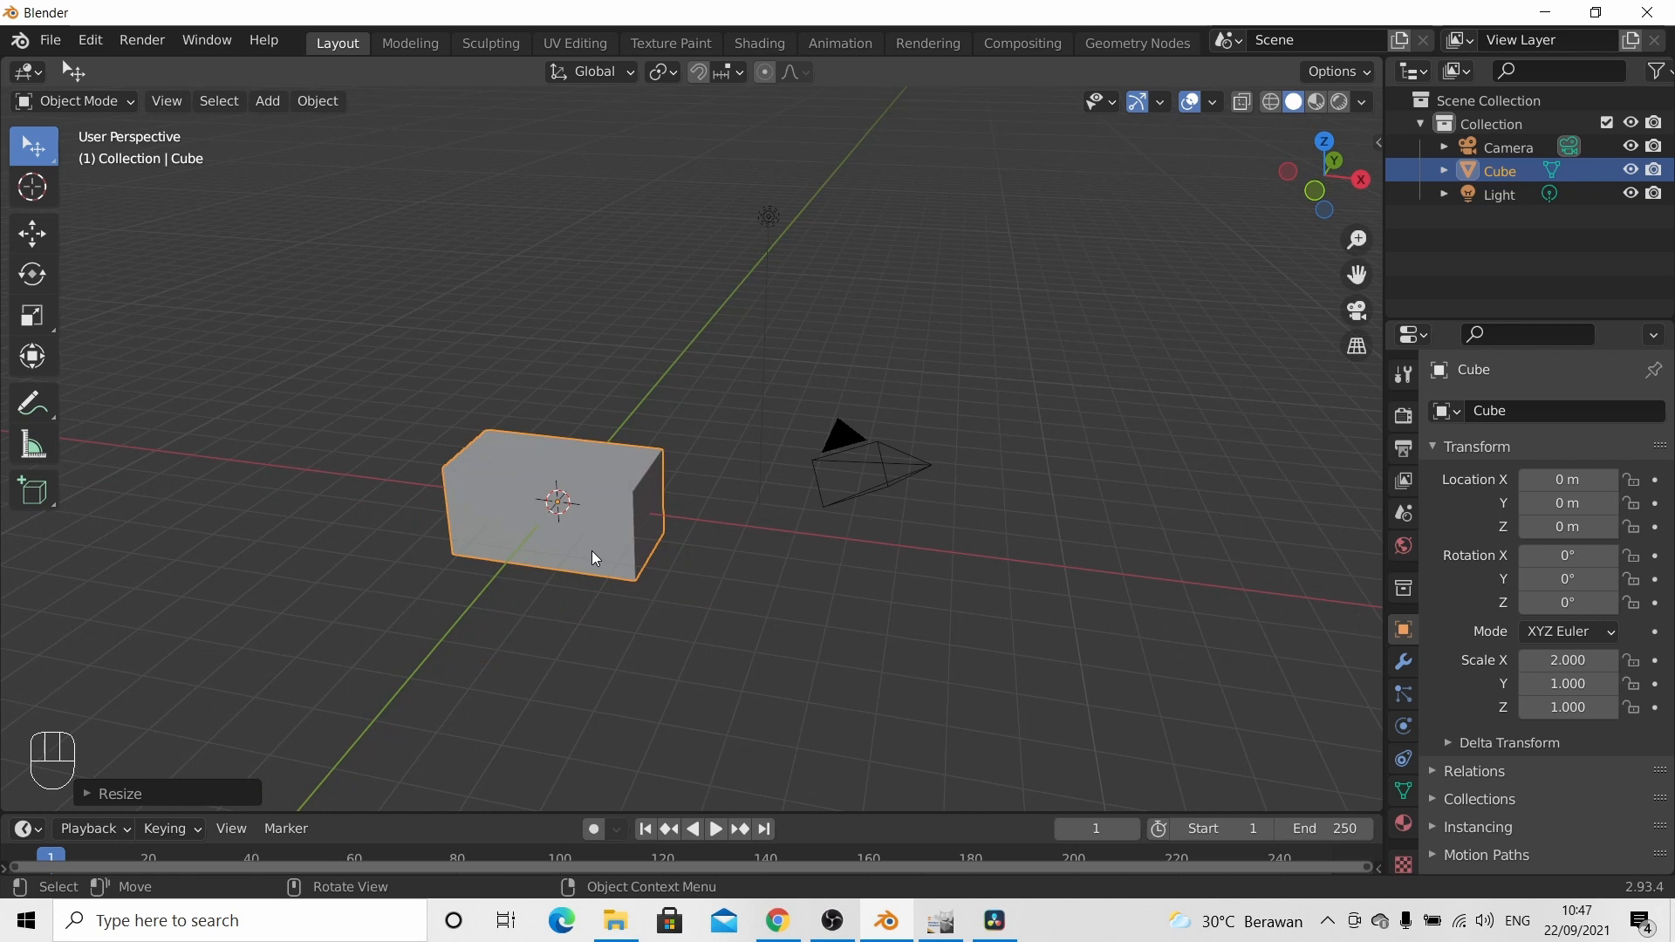
key(ctrl+z)
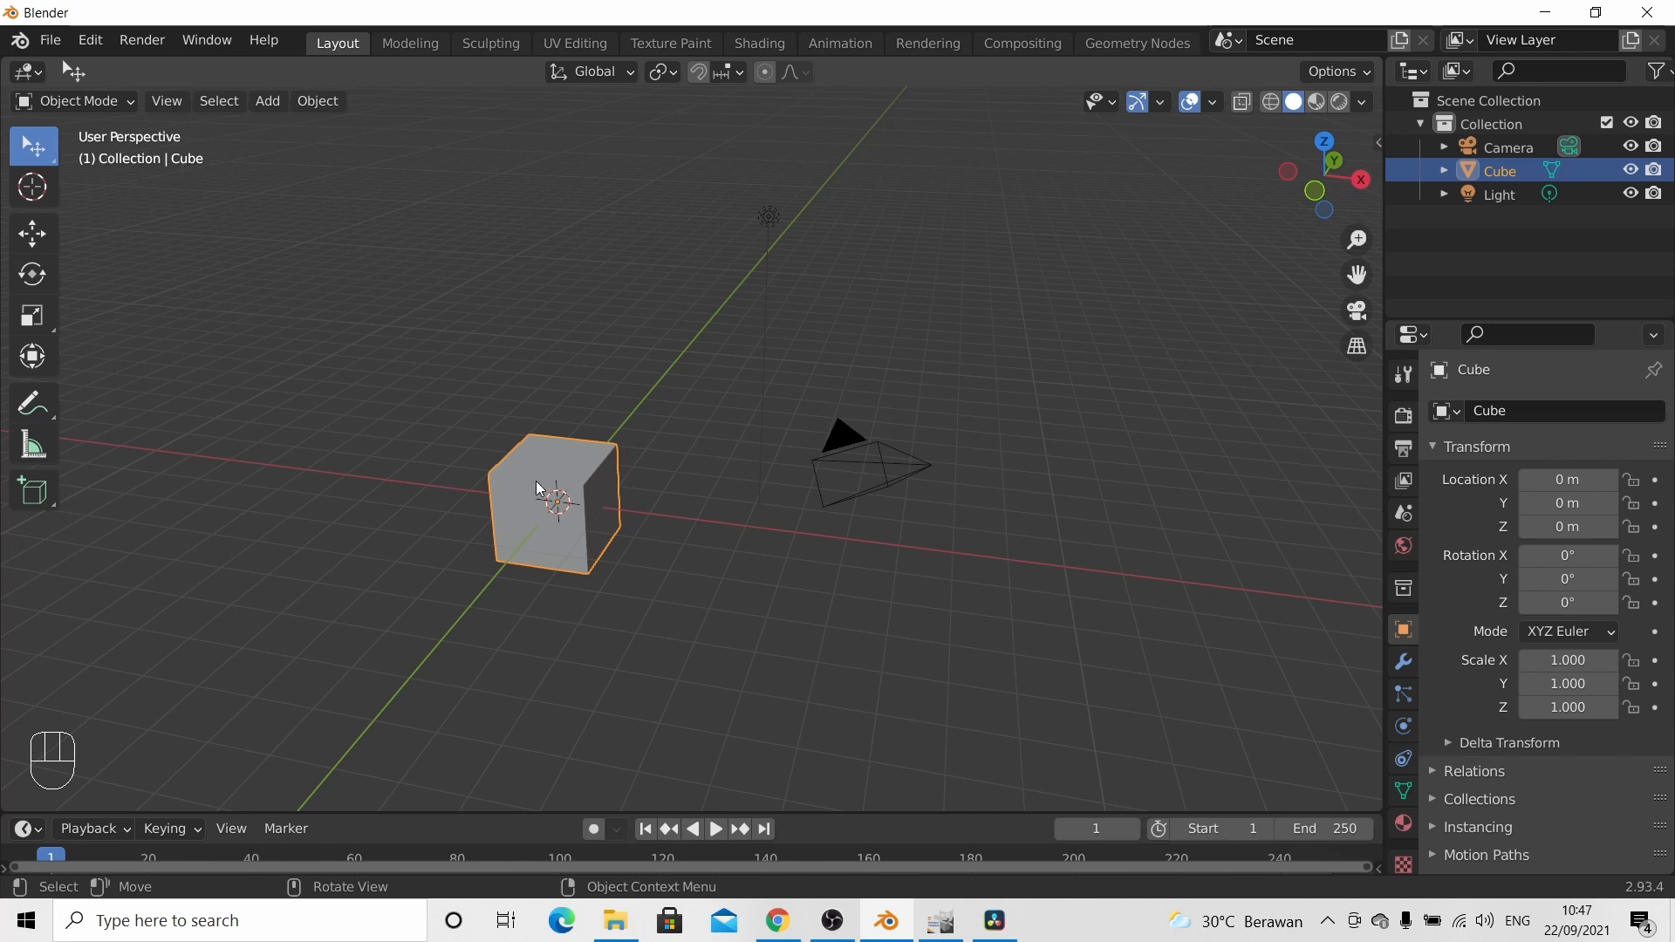
Step: Compare the cube in orthographic and perspective projection from the current user view, ending in perspective
scroll(550, 485, up, 4)
scroll(558, 480, down, 1)
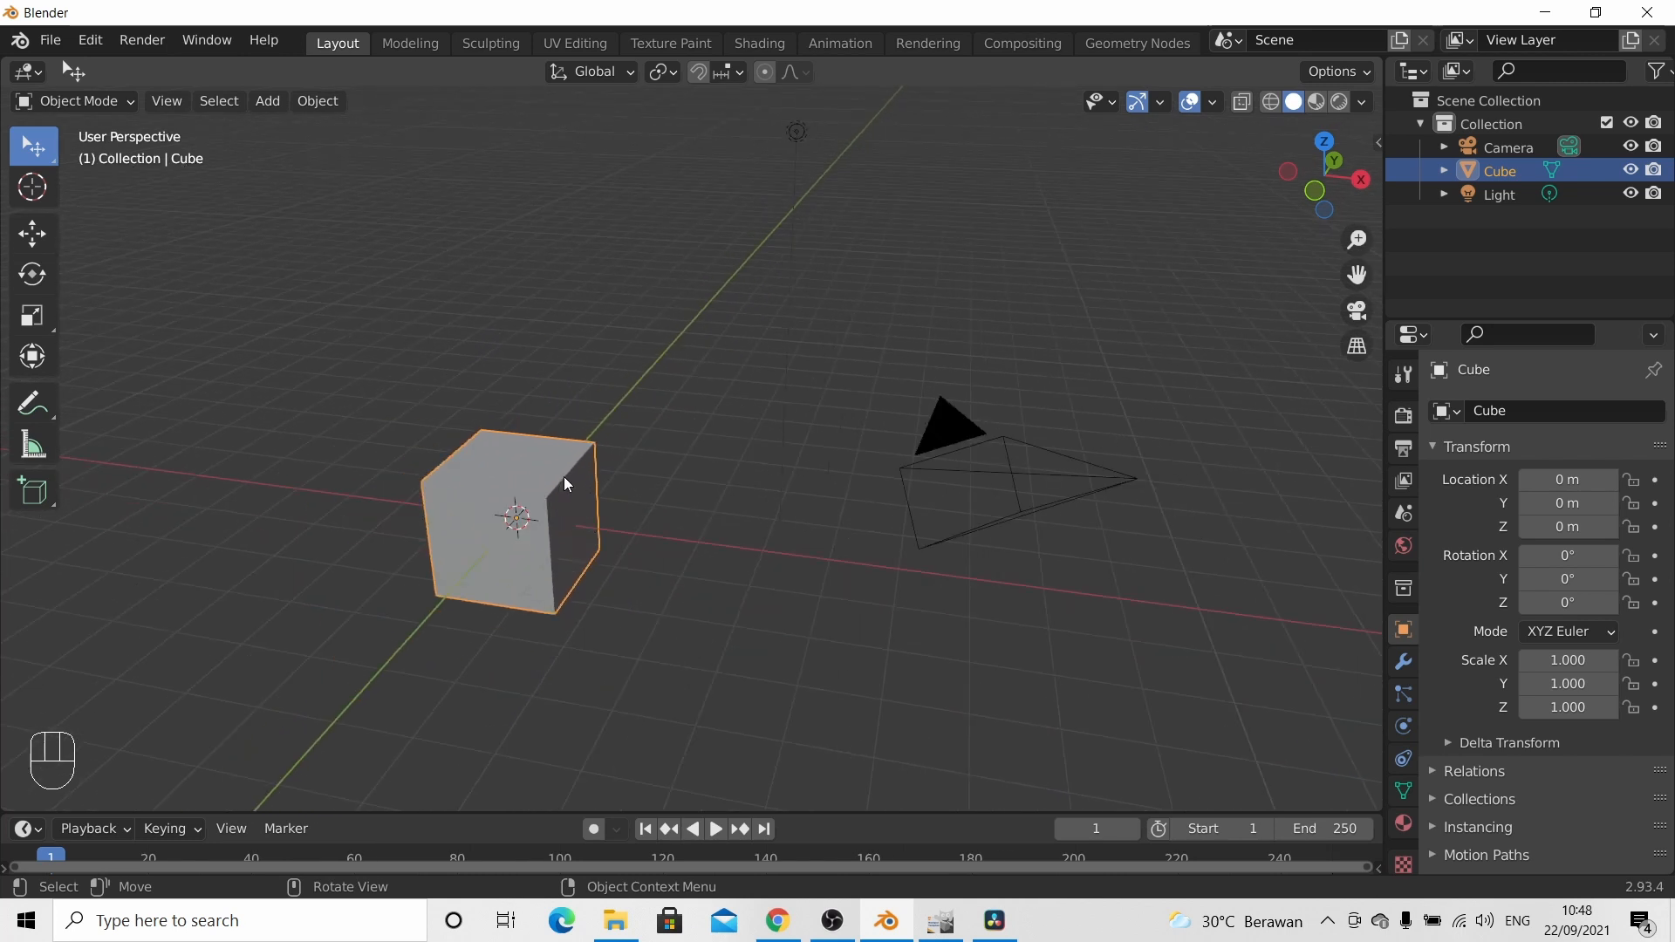
scroll(565, 479, down, 2)
scroll(558, 476, up, 3)
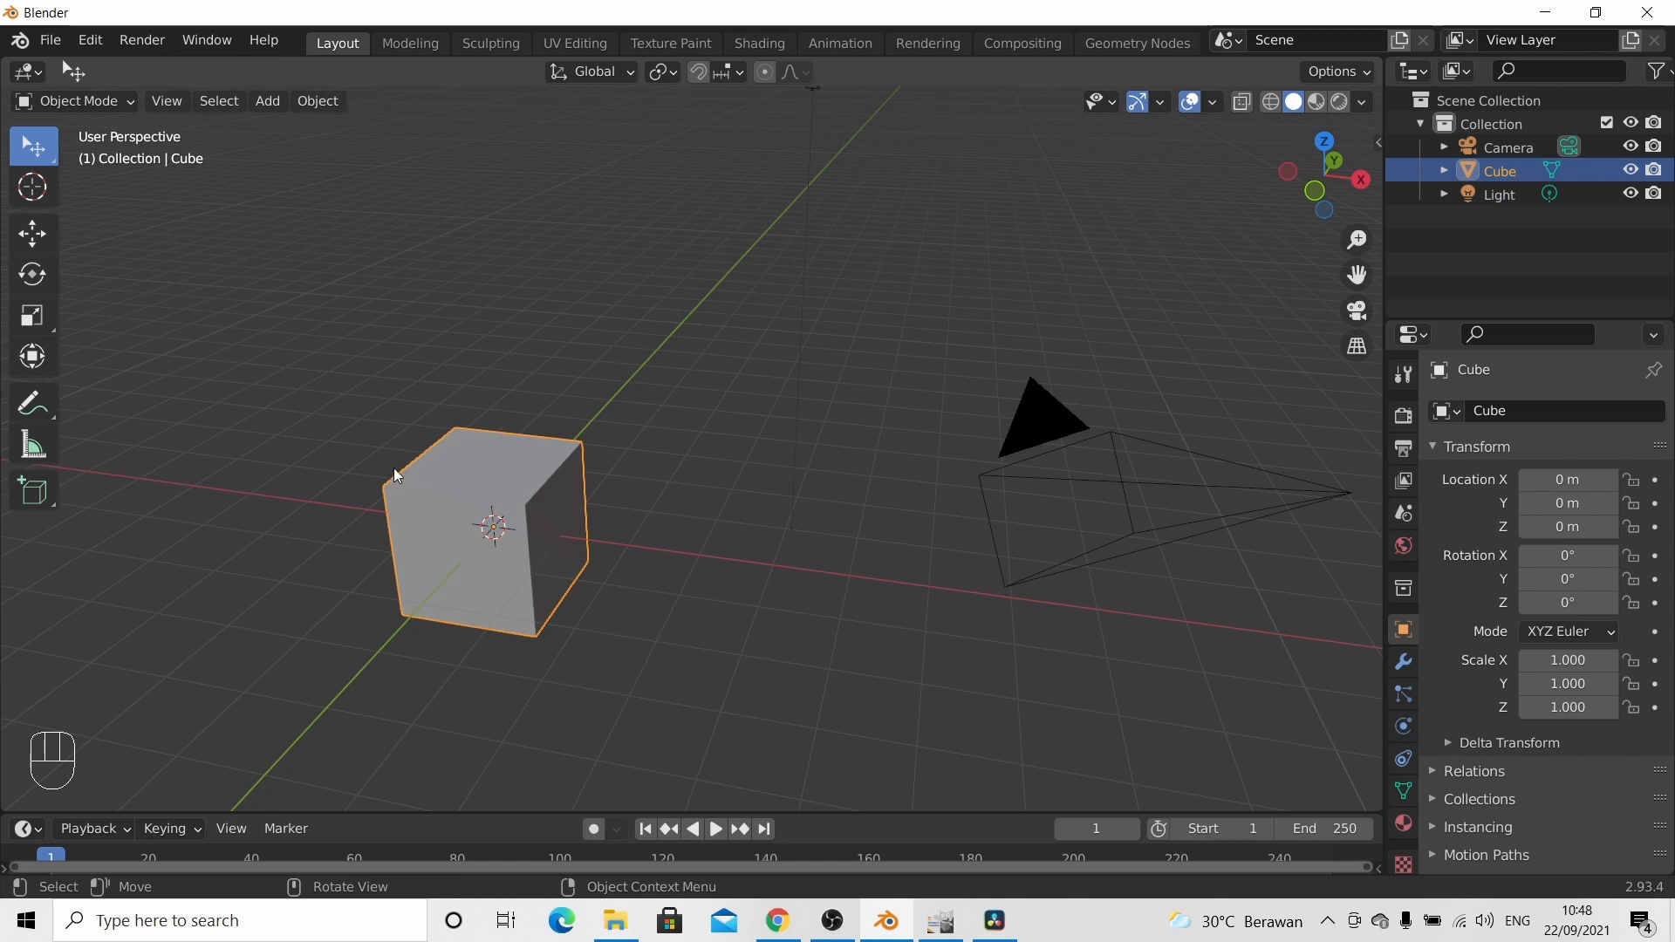
scroll(445, 520, up, 2)
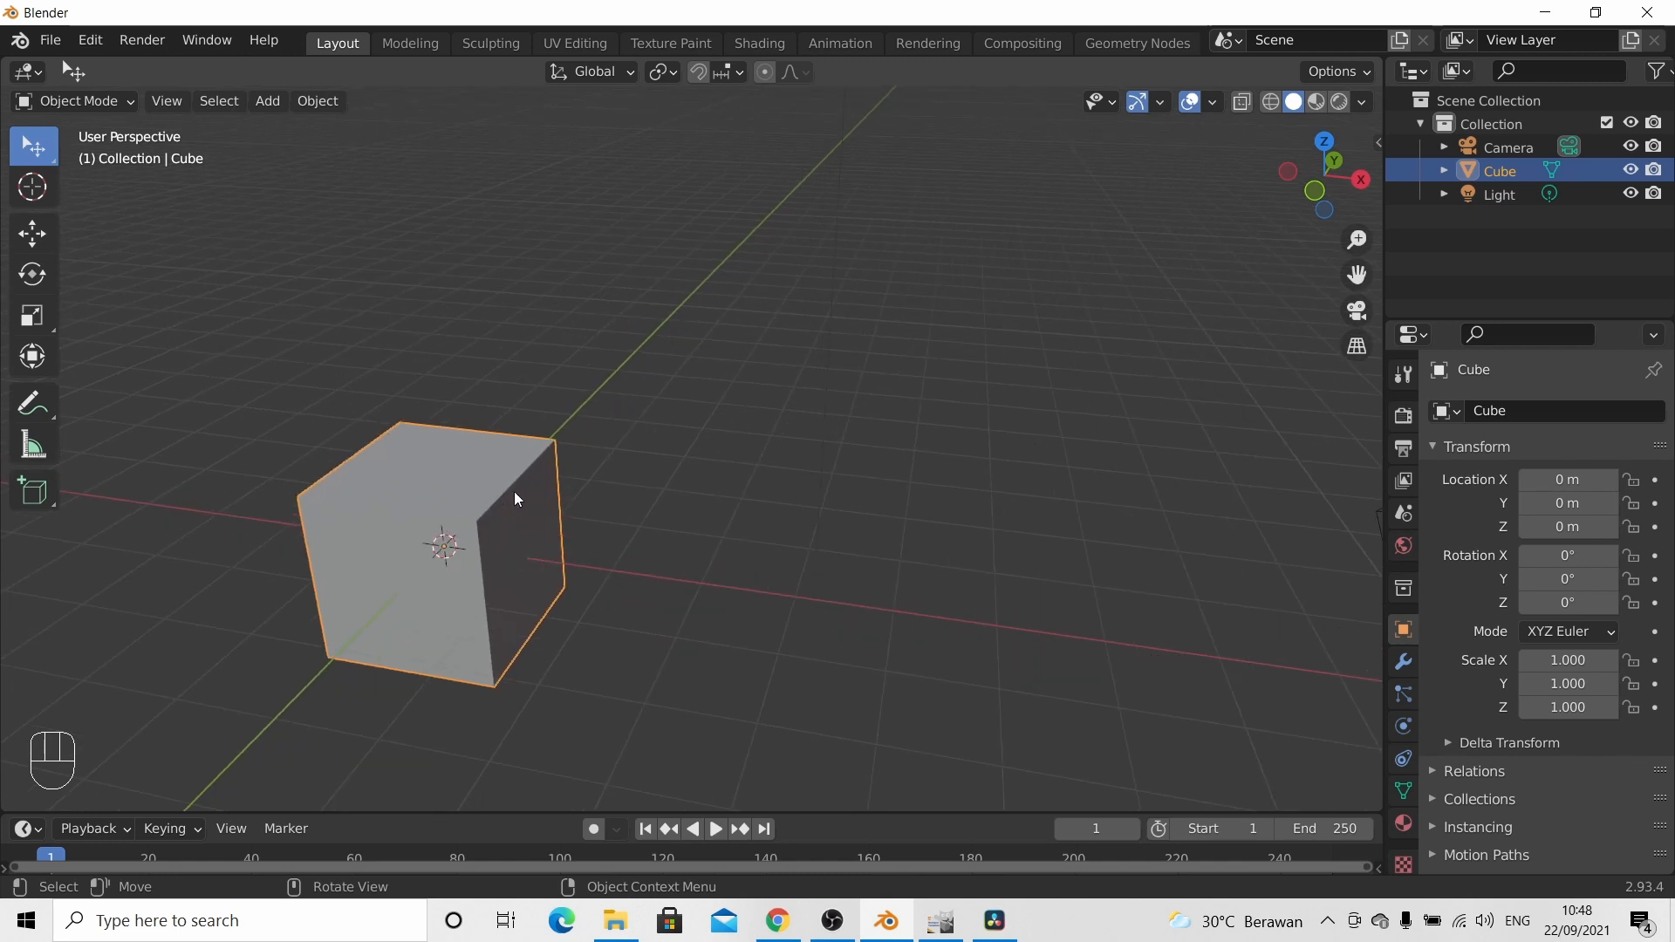
scroll(503, 490, down, 2)
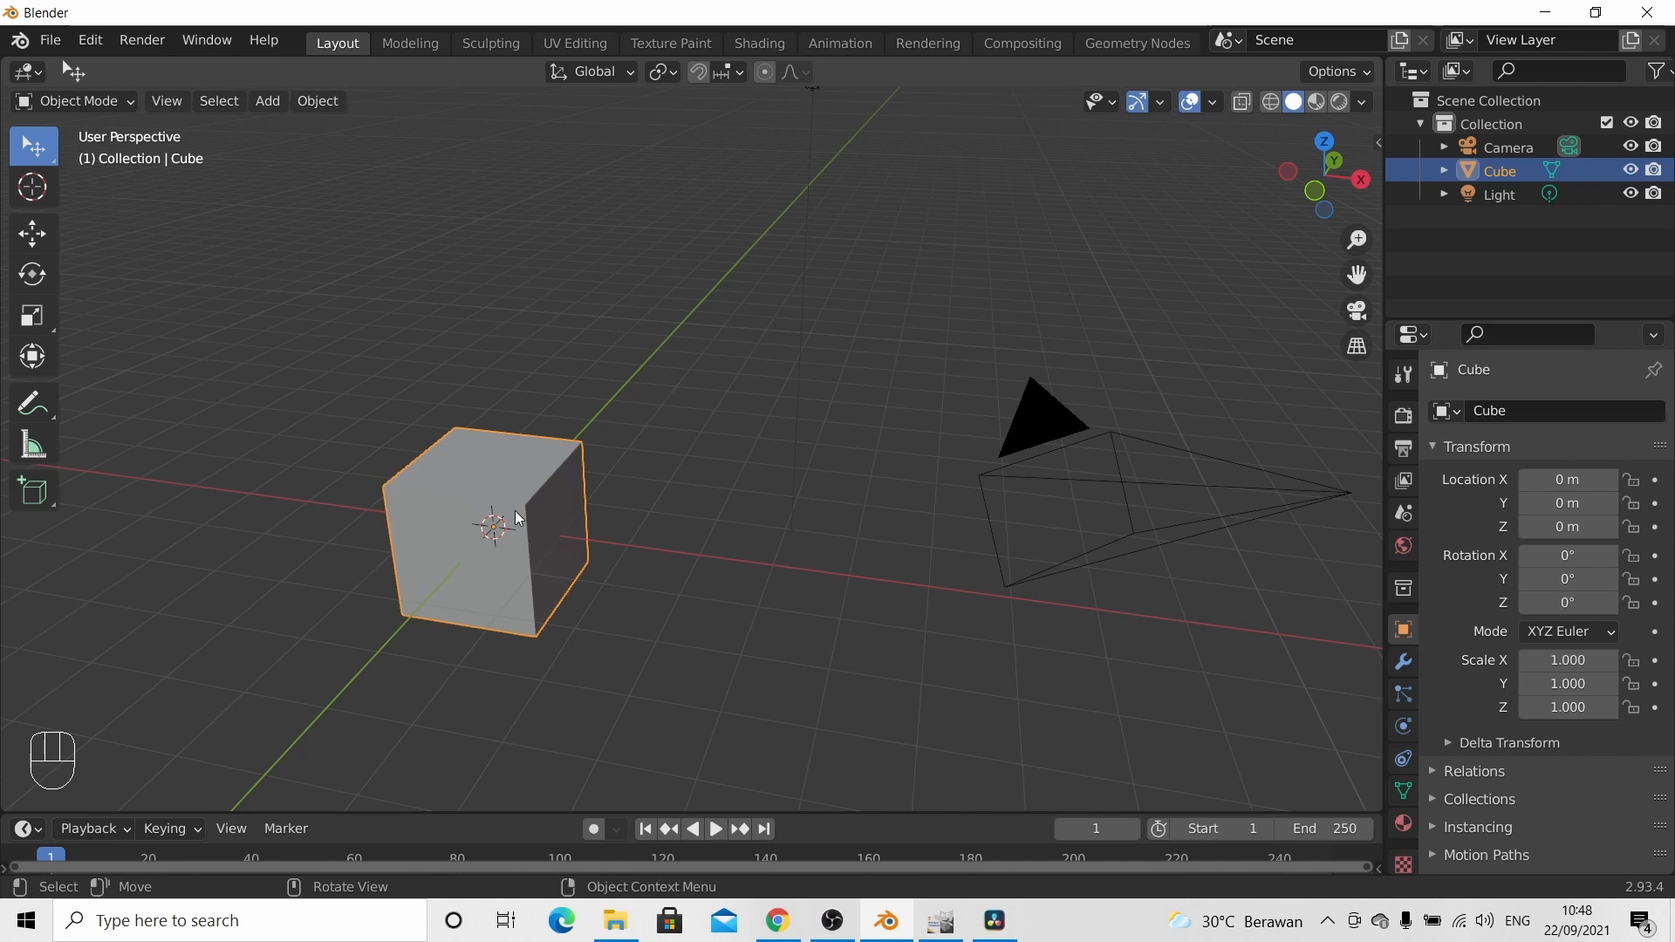
key(KP_5)
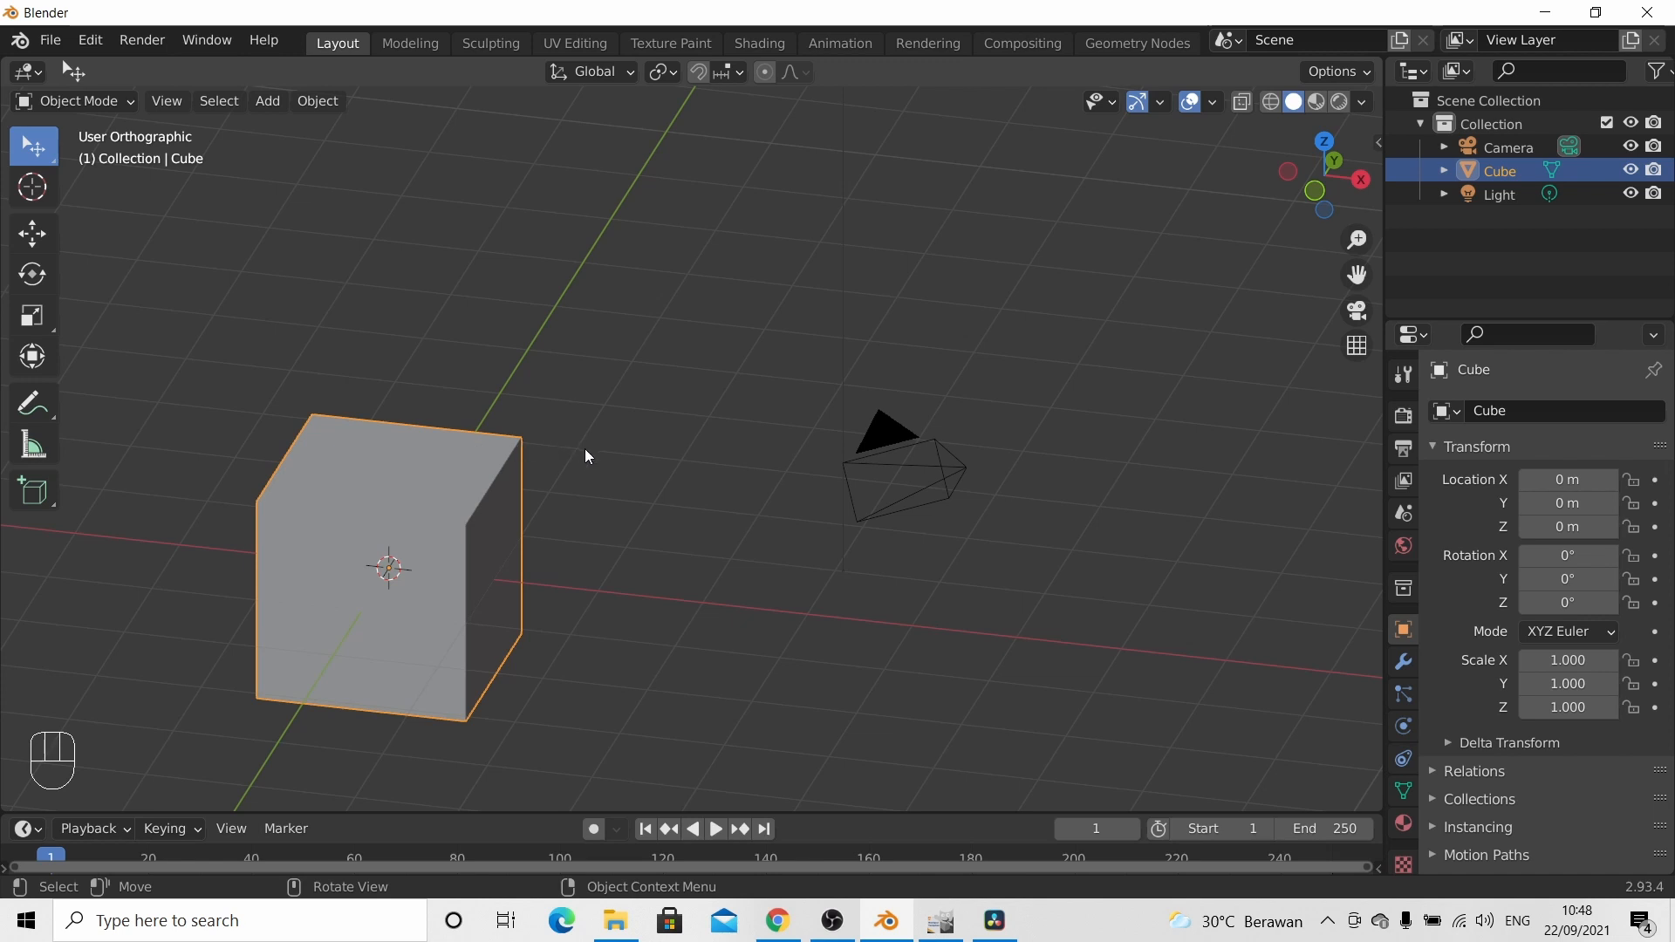
key(KP_5)
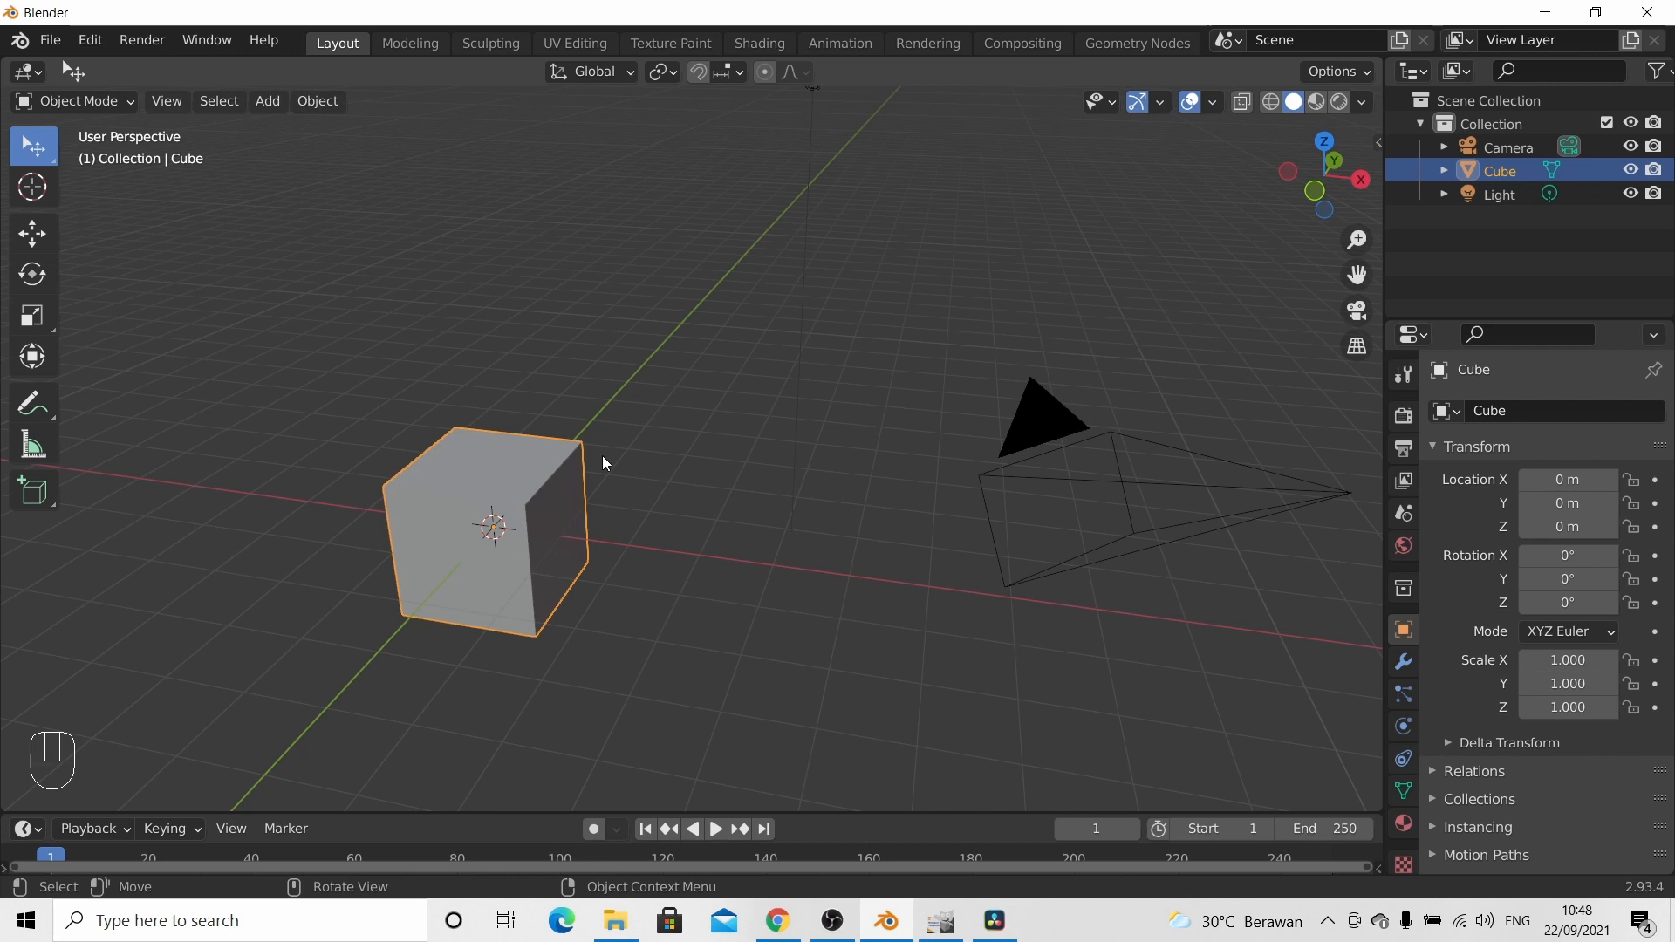
Step: Show the cube centred in front view and compare orthographic with perspective projection, ending in front orthographic
key(KP_1)
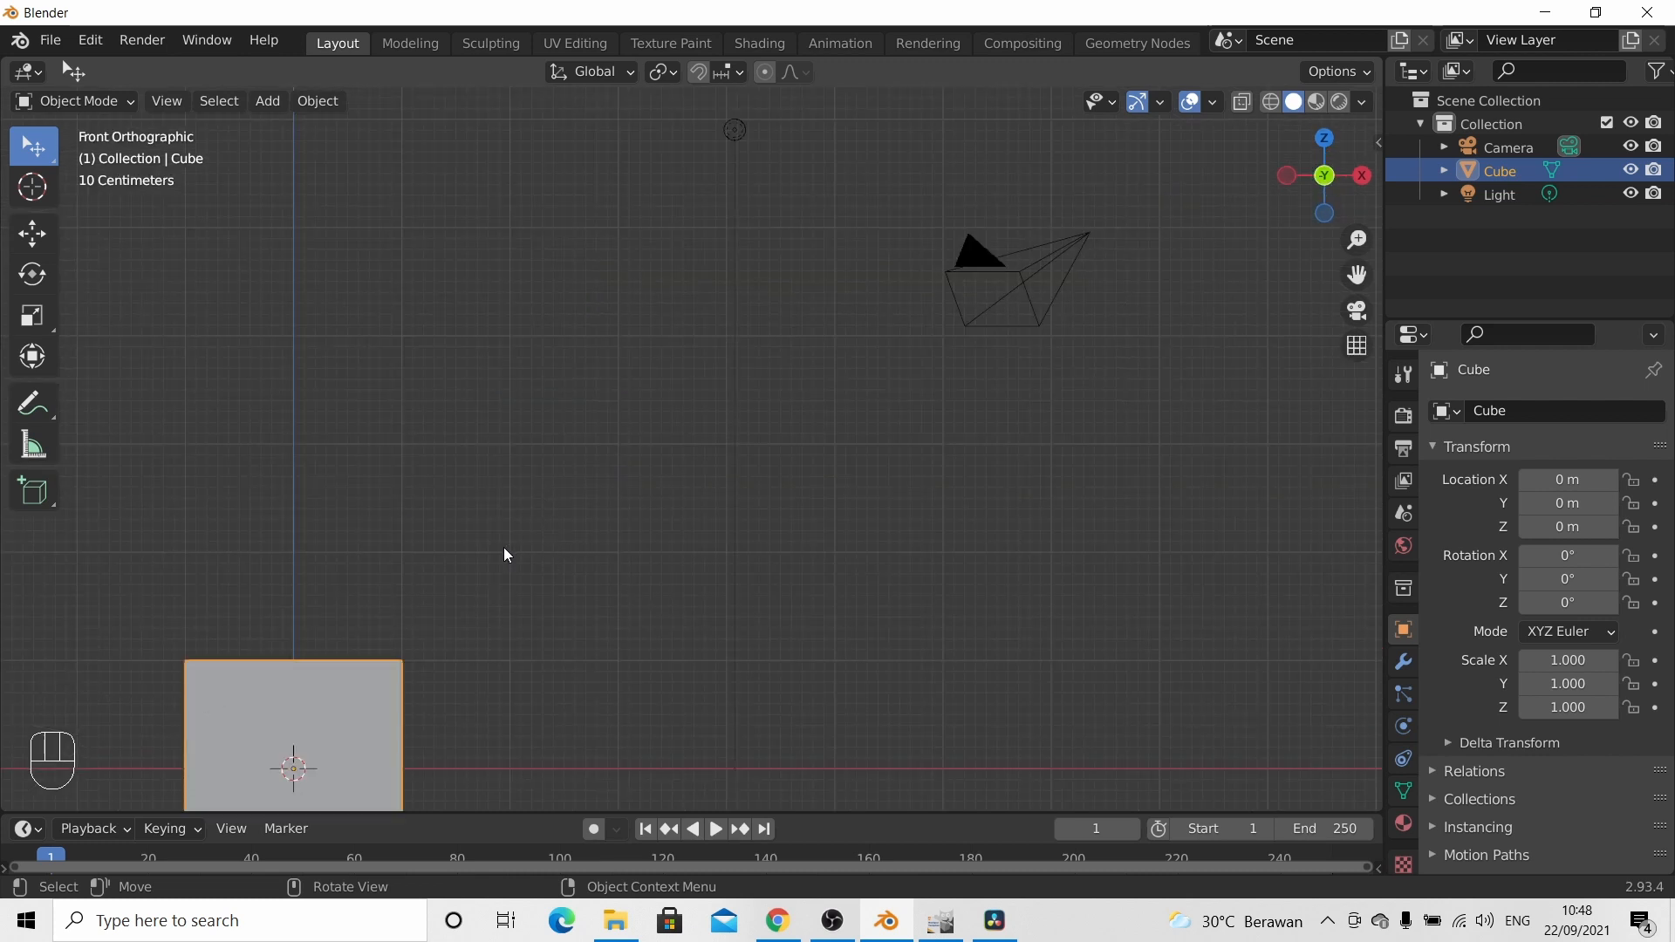
shift+middle_drag(494, 558, 740, 338)
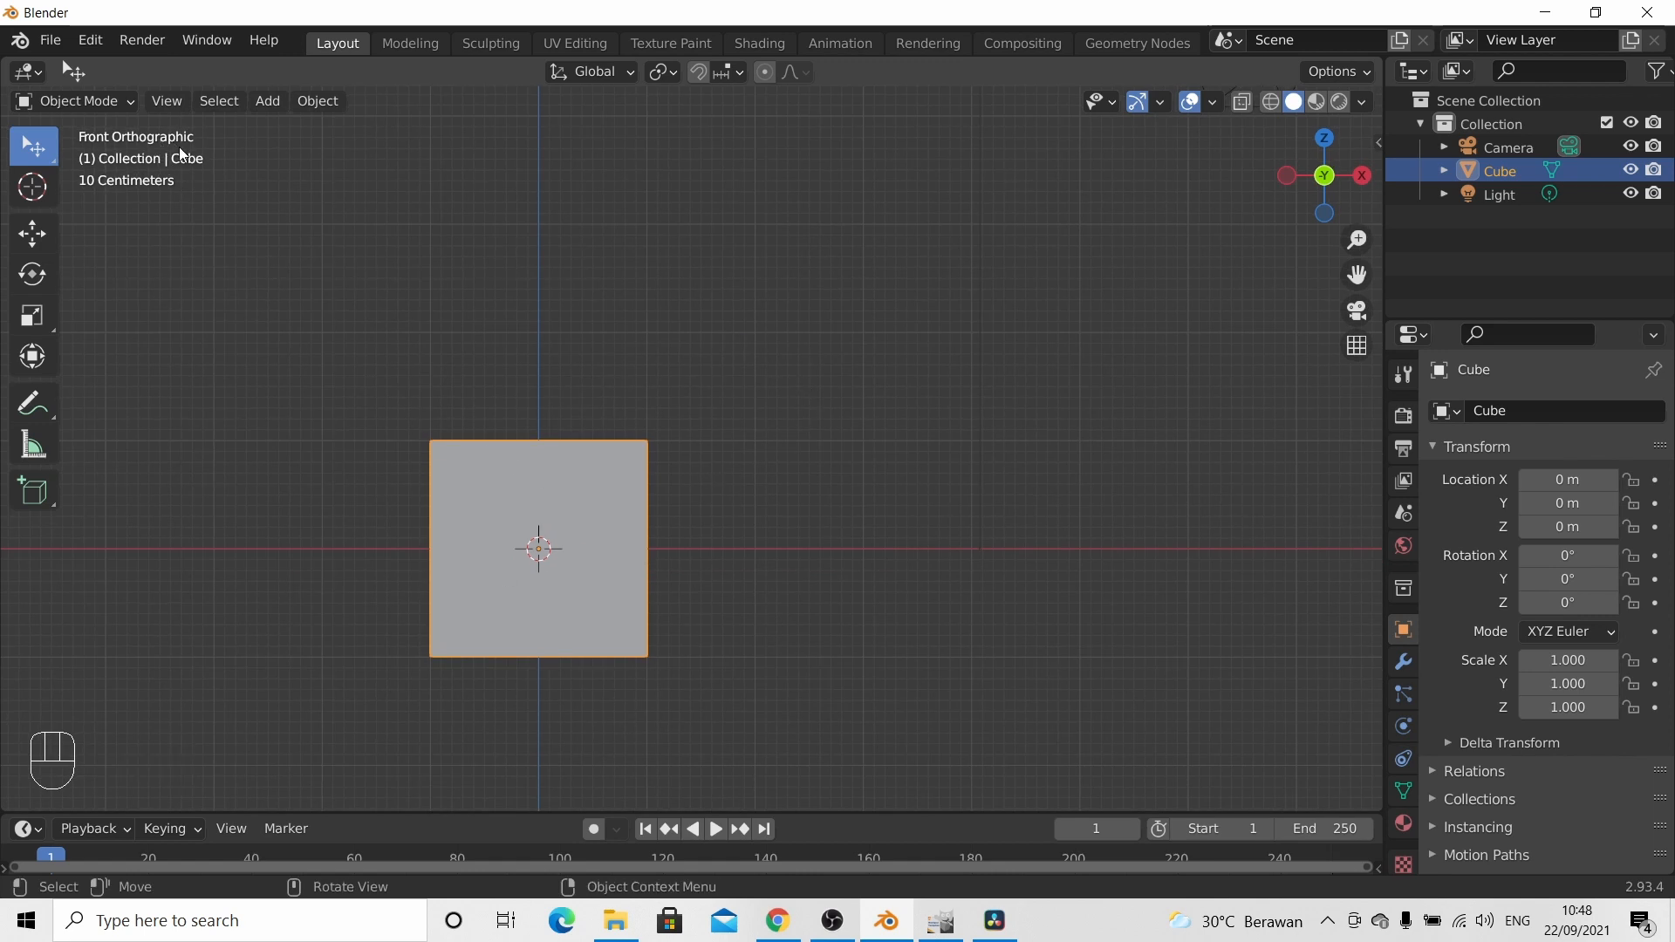
key(KP_5)
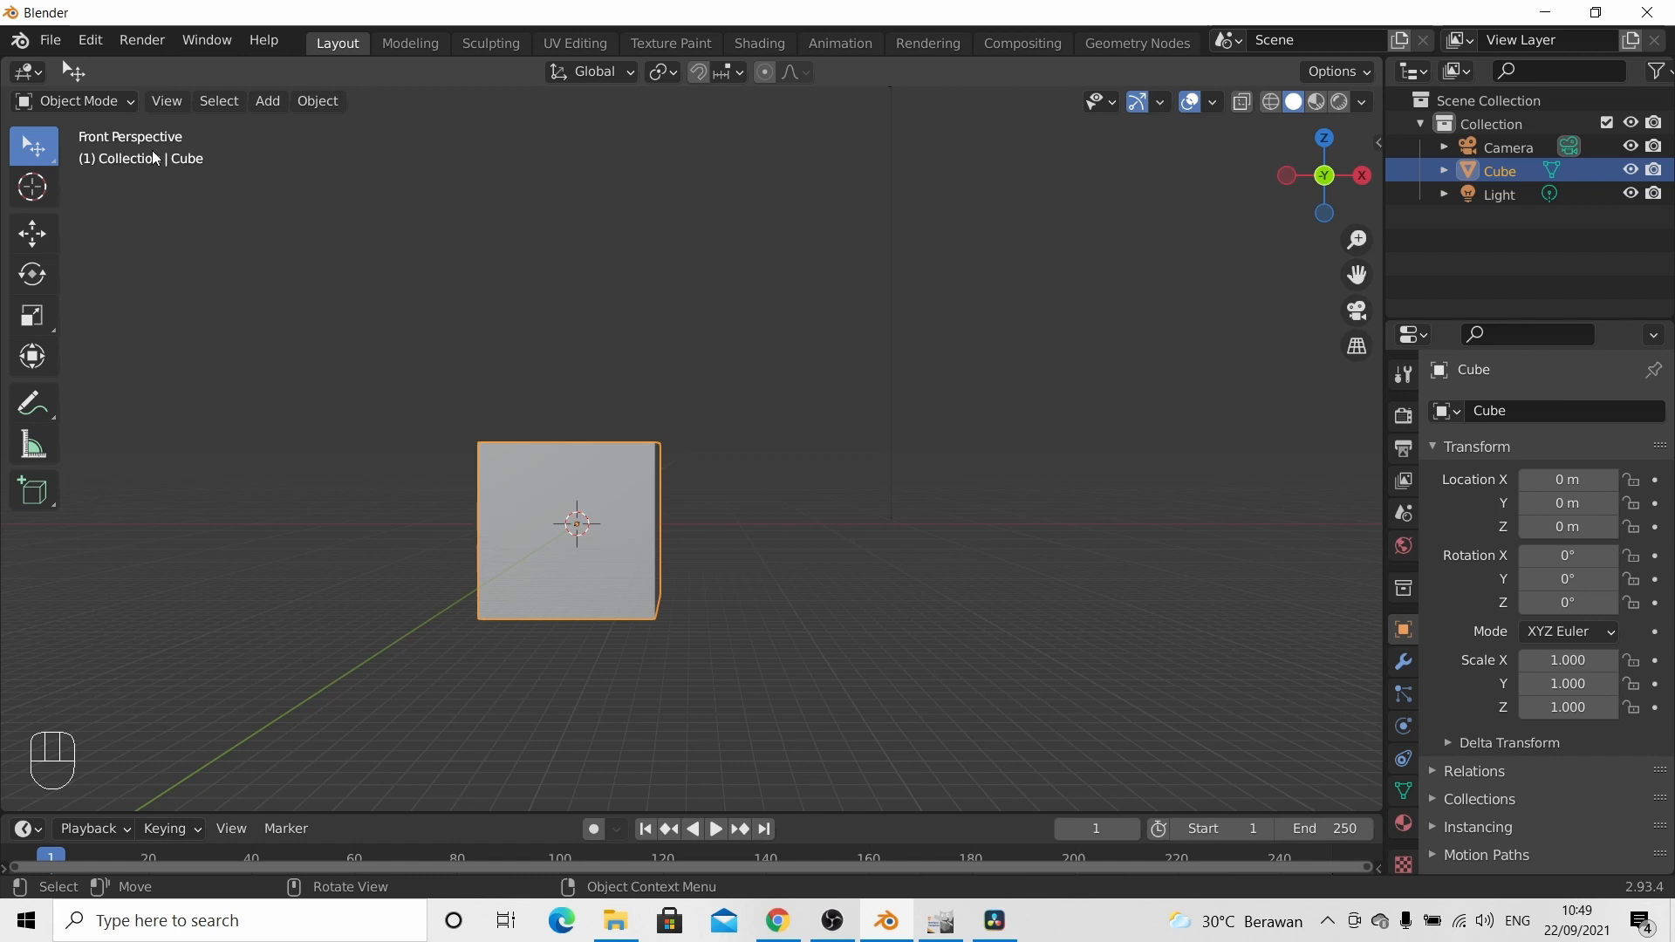
key(KP_5)
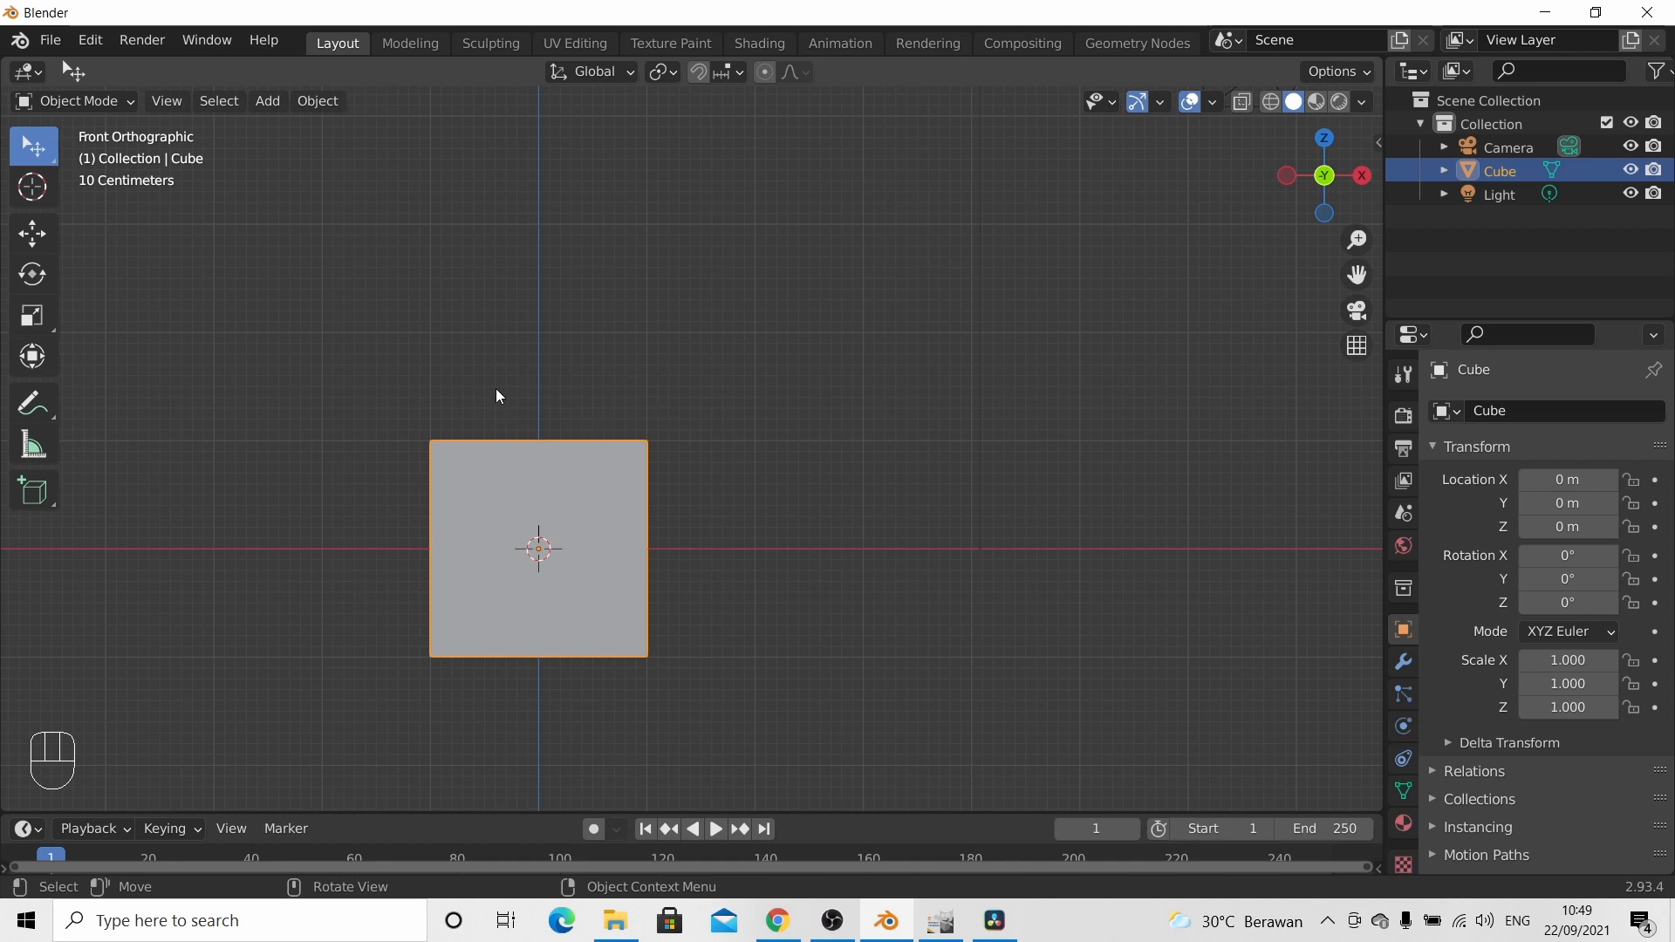
key(KP_5)
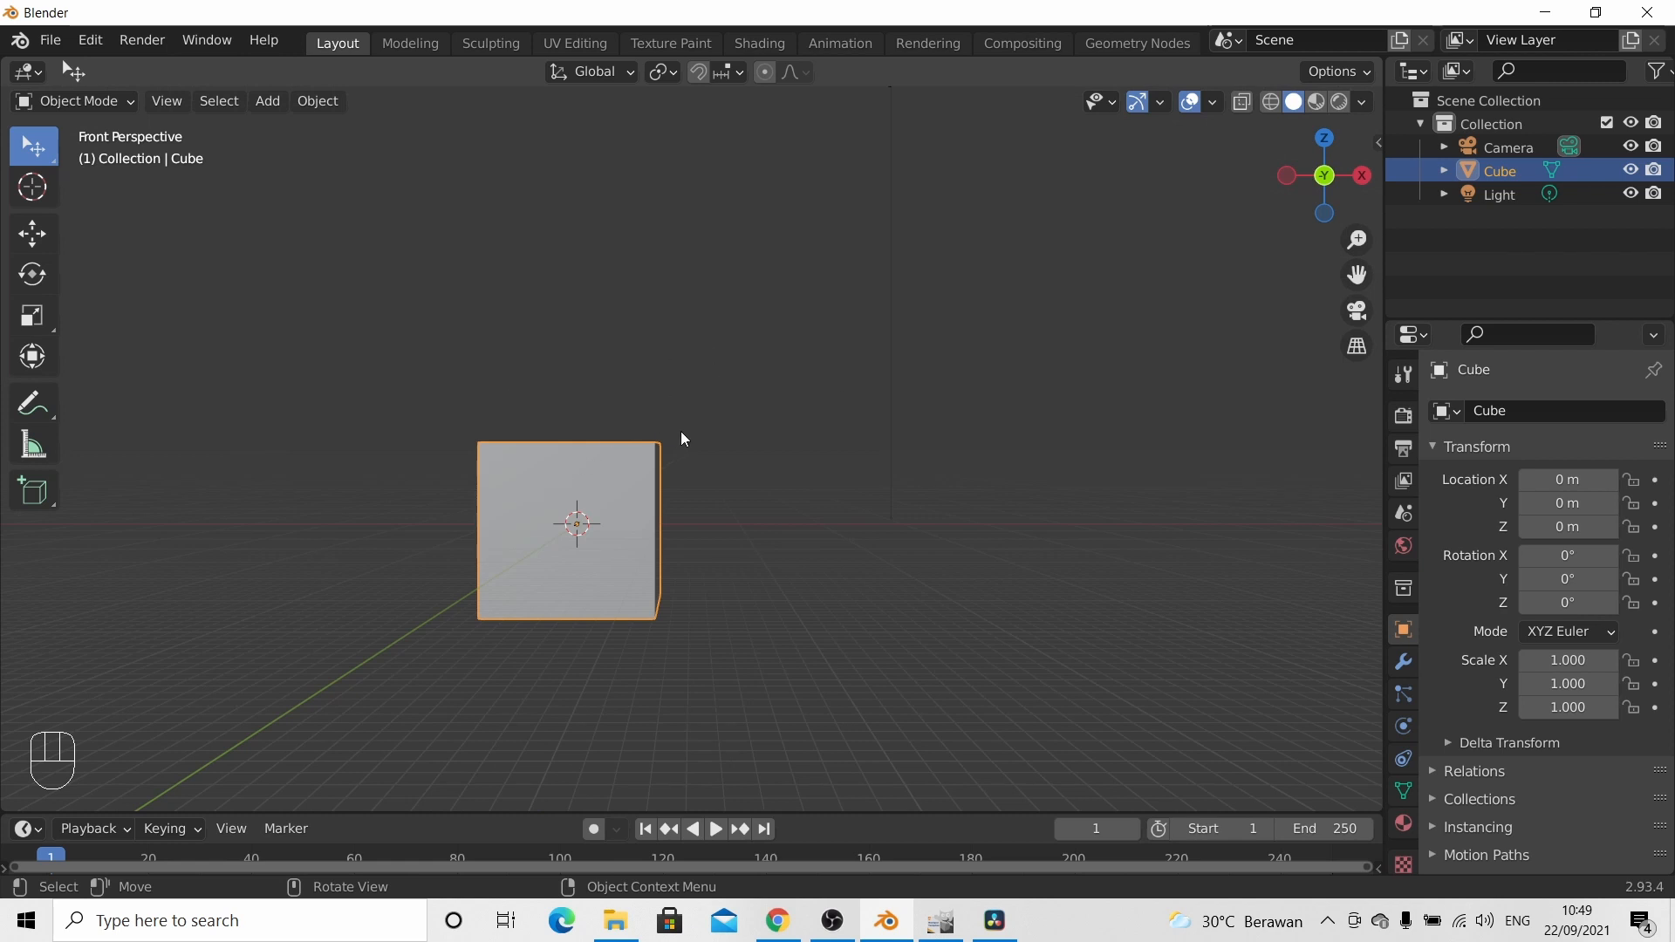
key(KP_1)
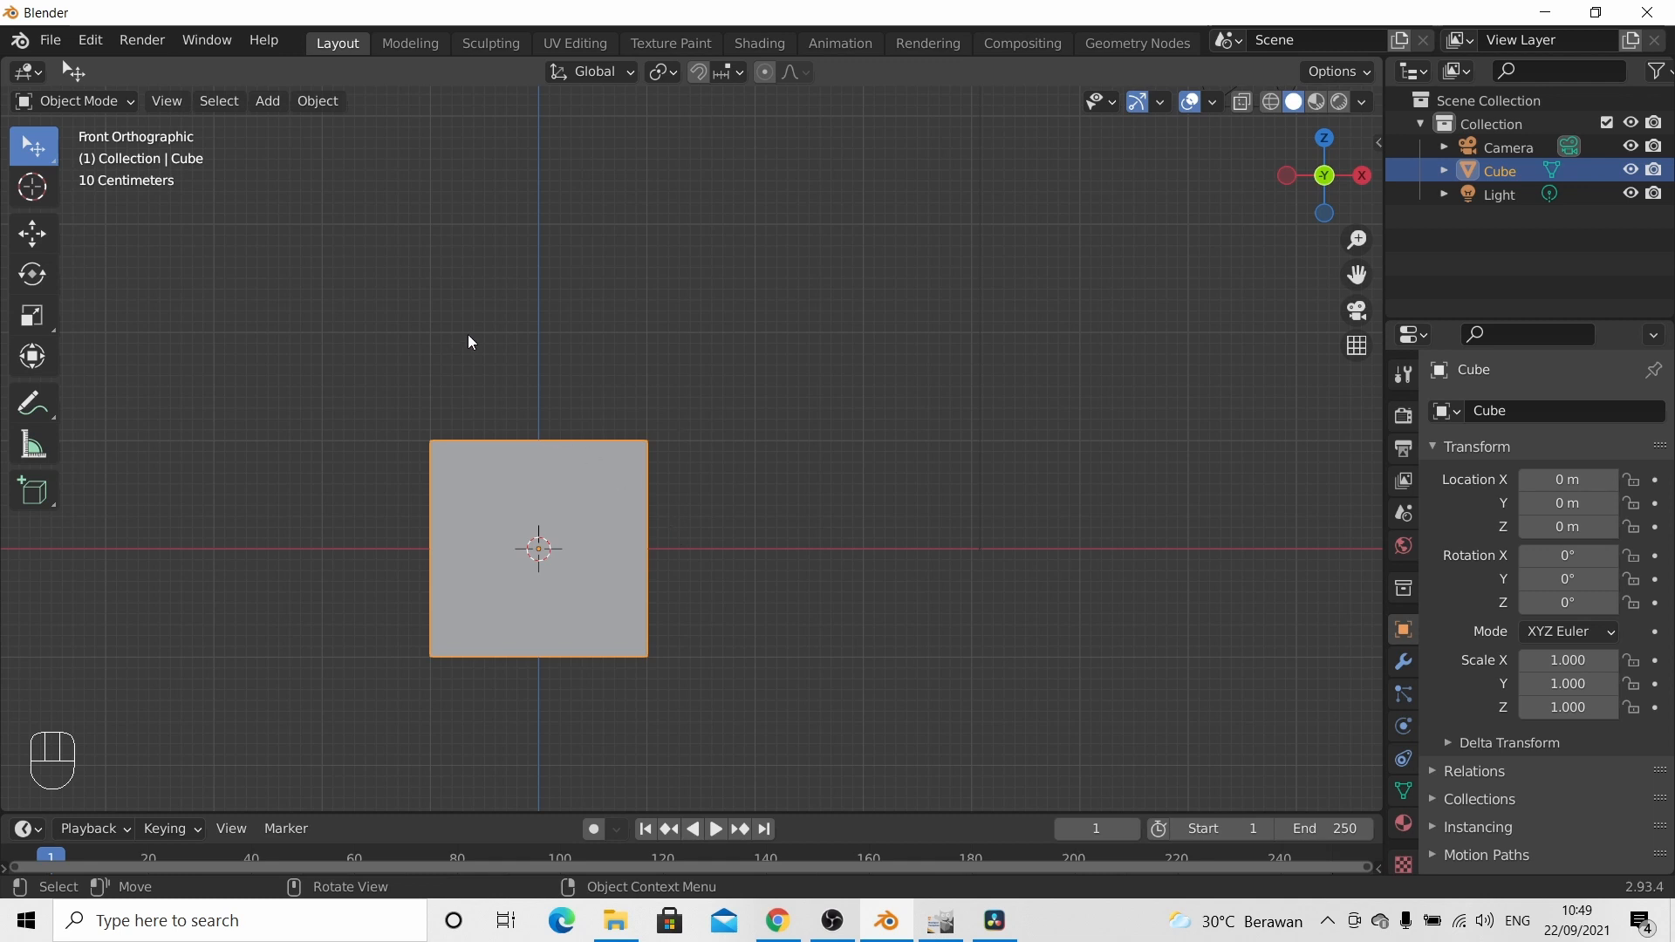
Step: Change the viewport to the Back viewpoint using the predefined view options
click(162, 103)
click(162, 103)
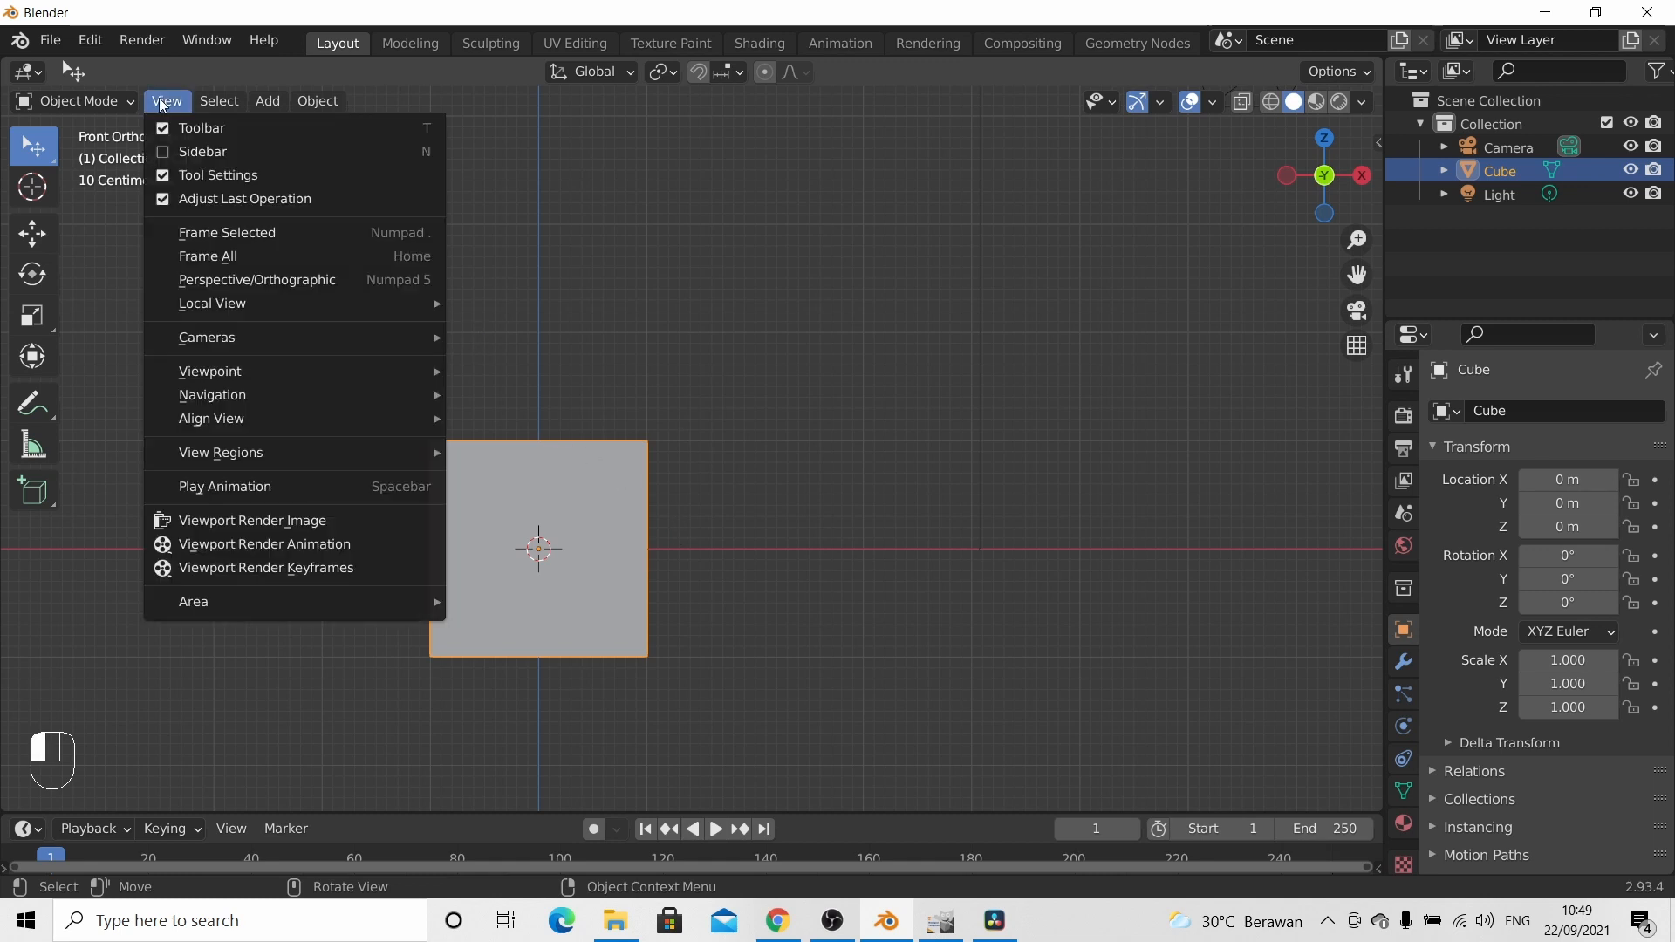
mouse_move(310, 385)
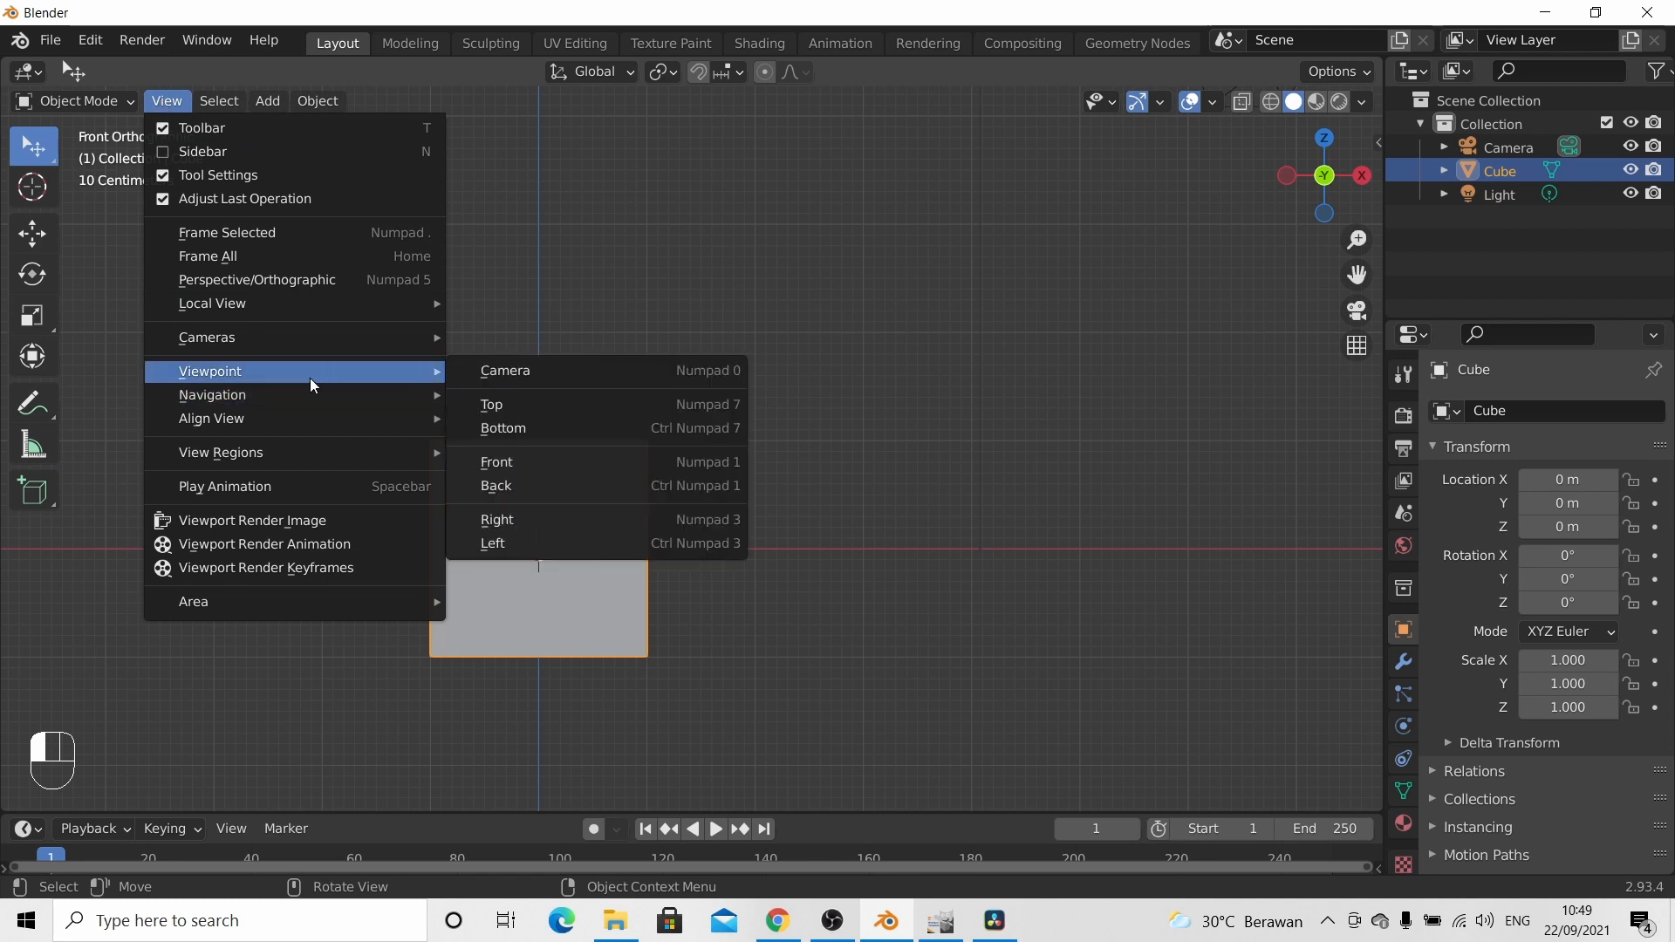
click(503, 495)
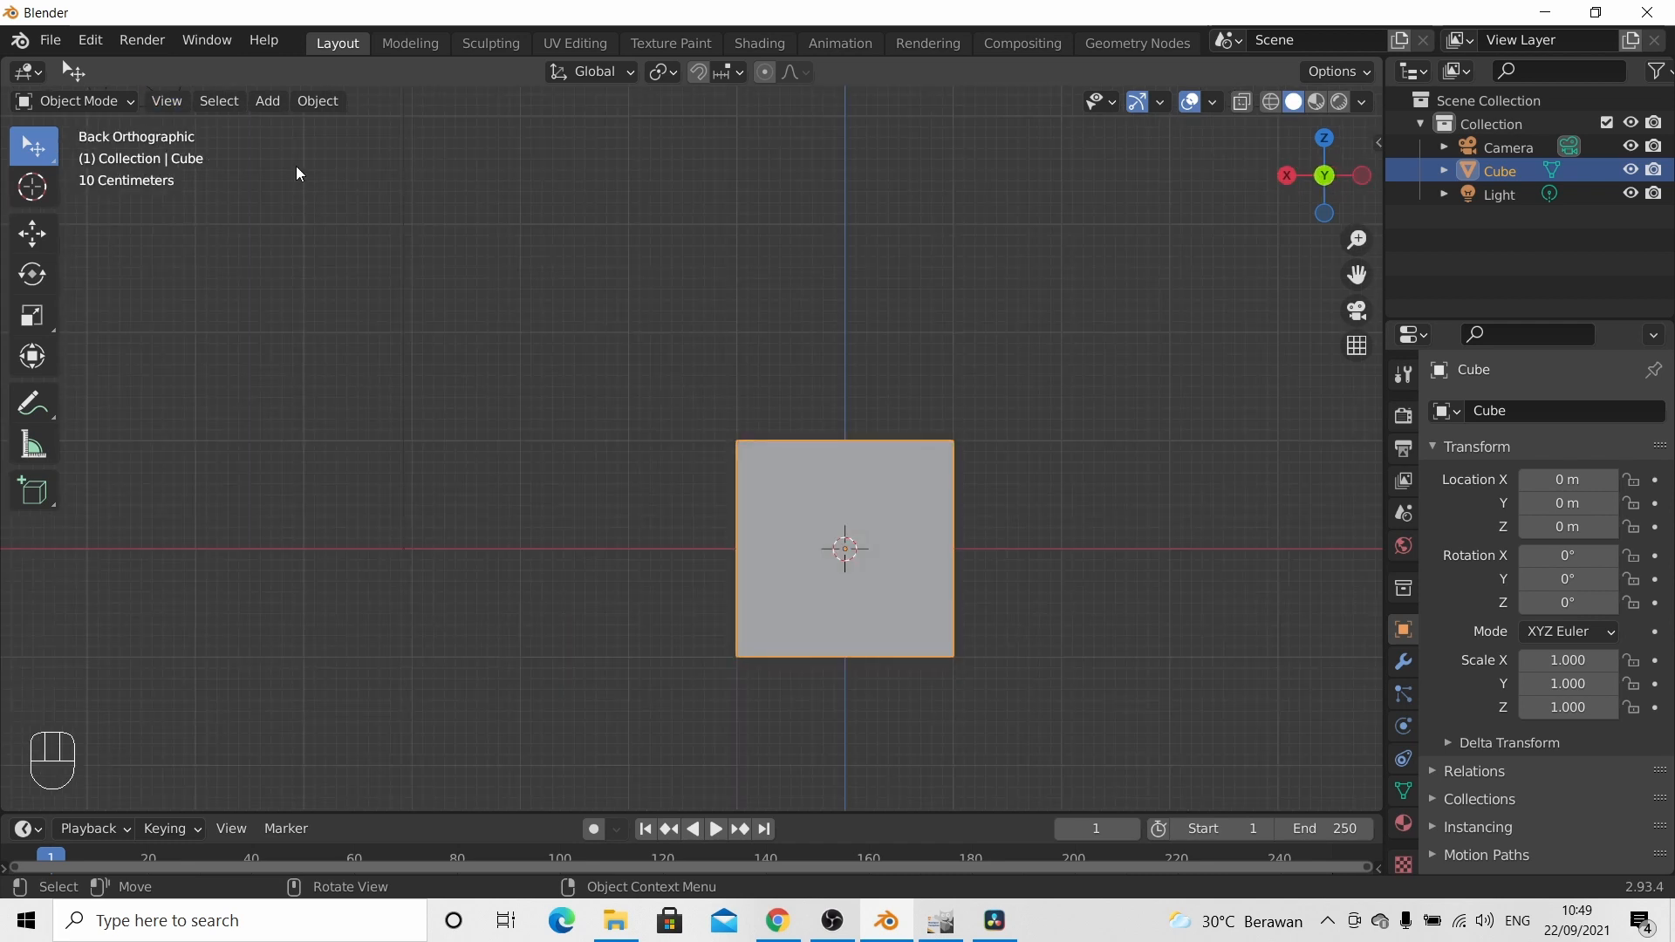
Step: View the cube from the predefined Right viewpoint and return to an angled user perspective view
click(185, 105)
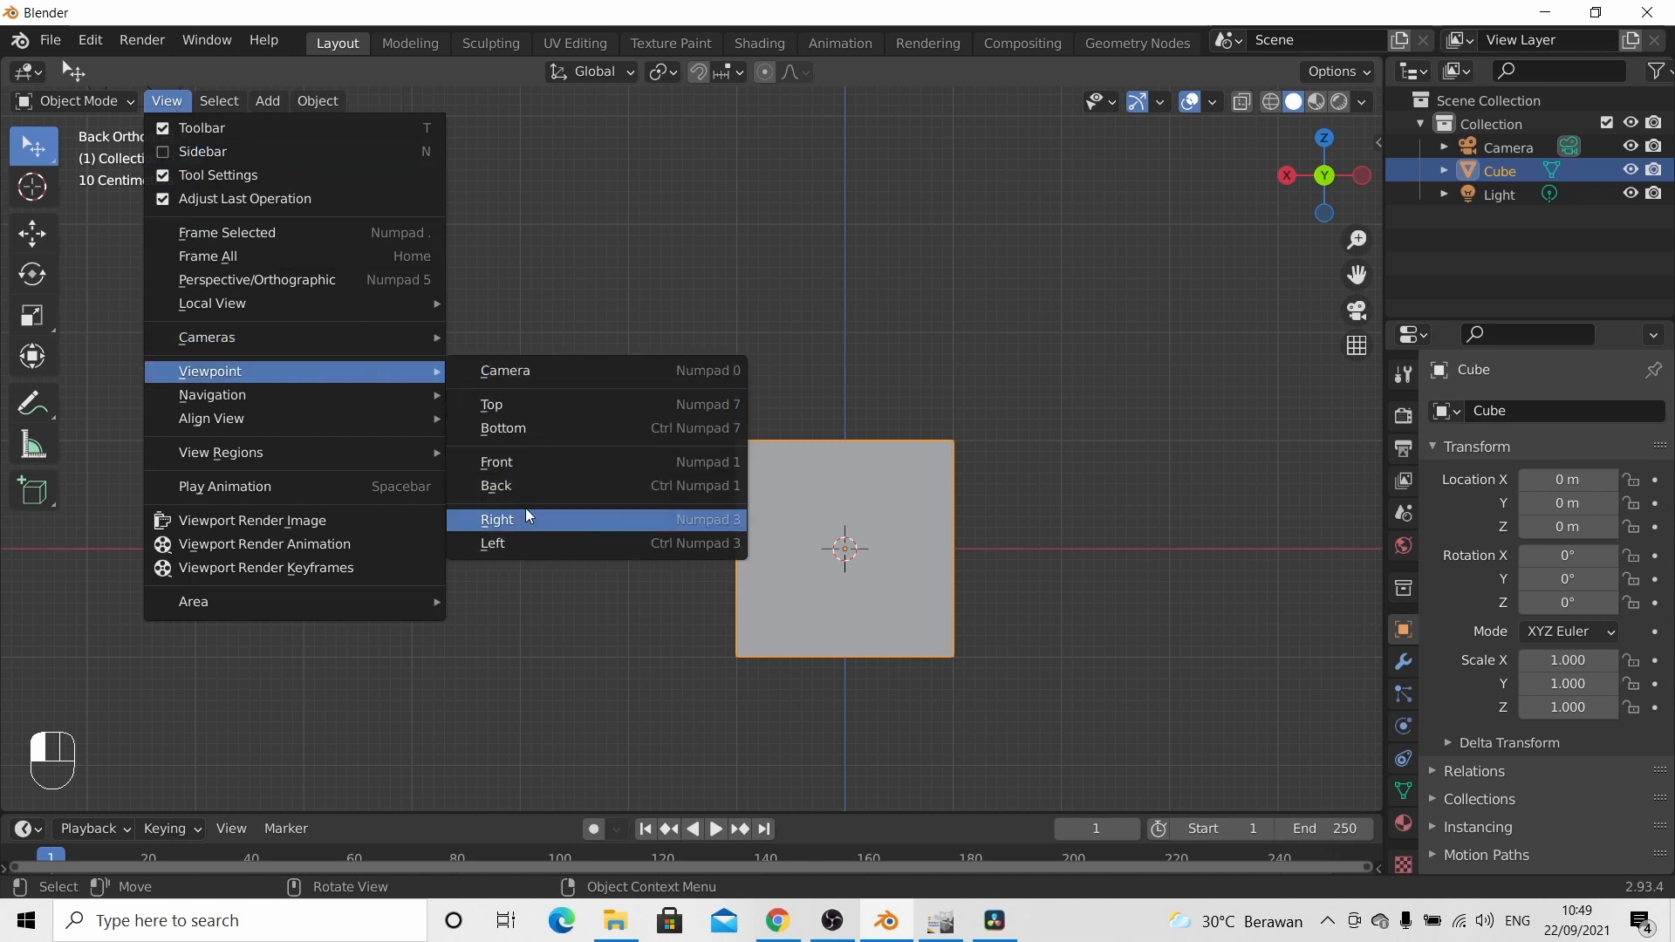
click(522, 522)
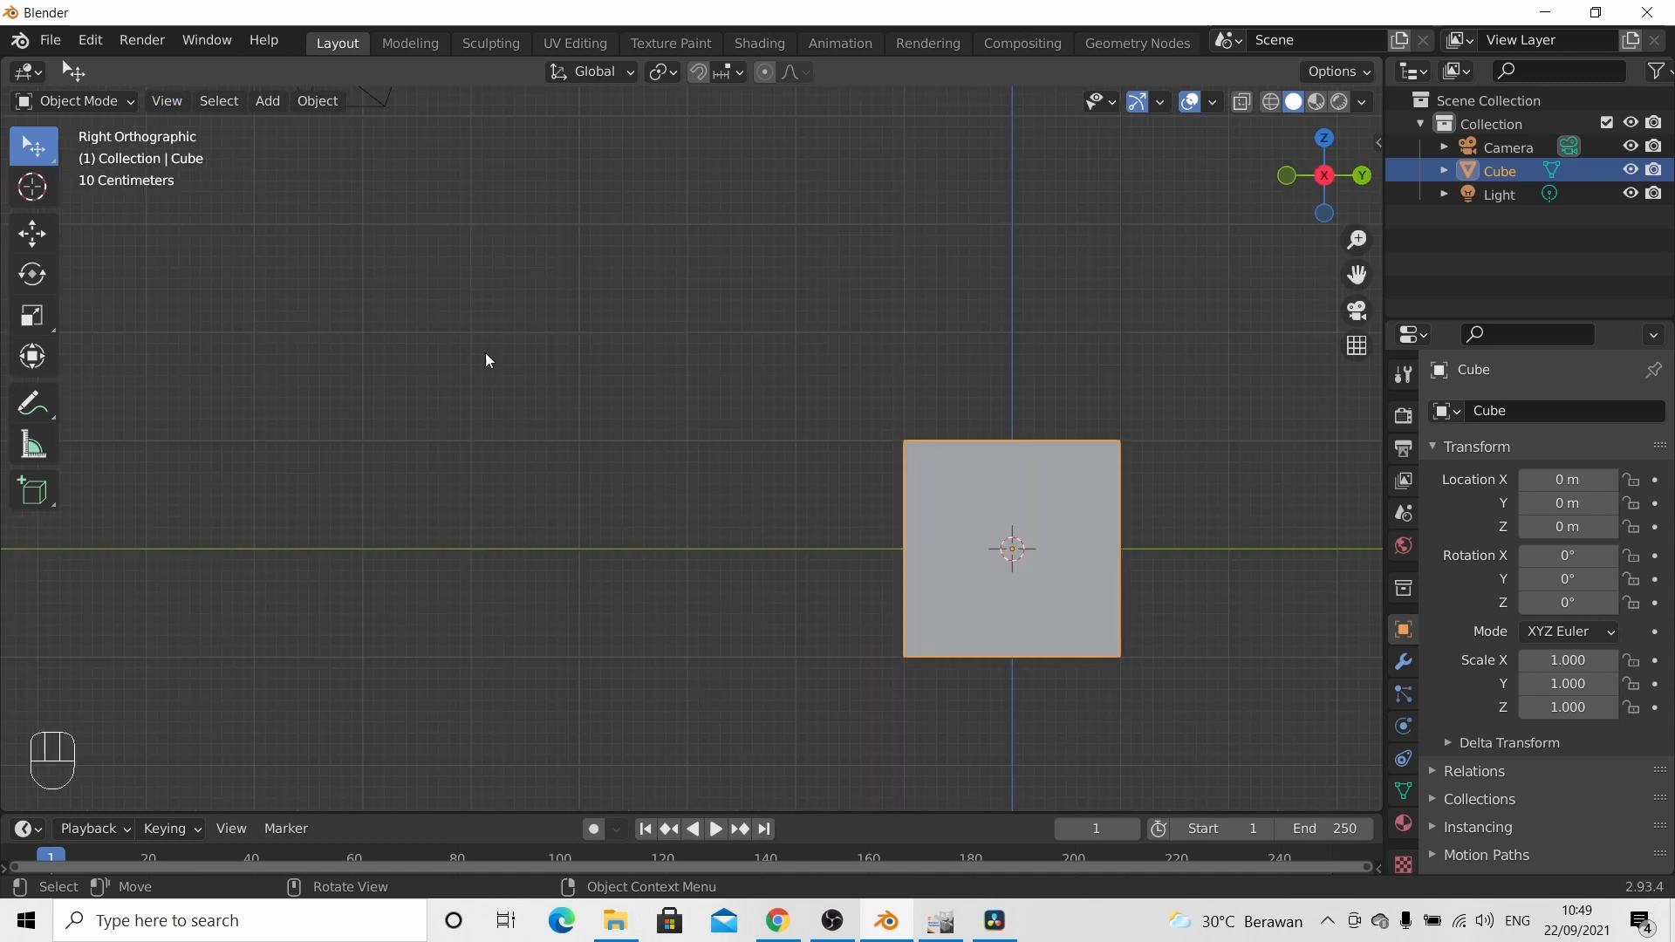
click(171, 102)
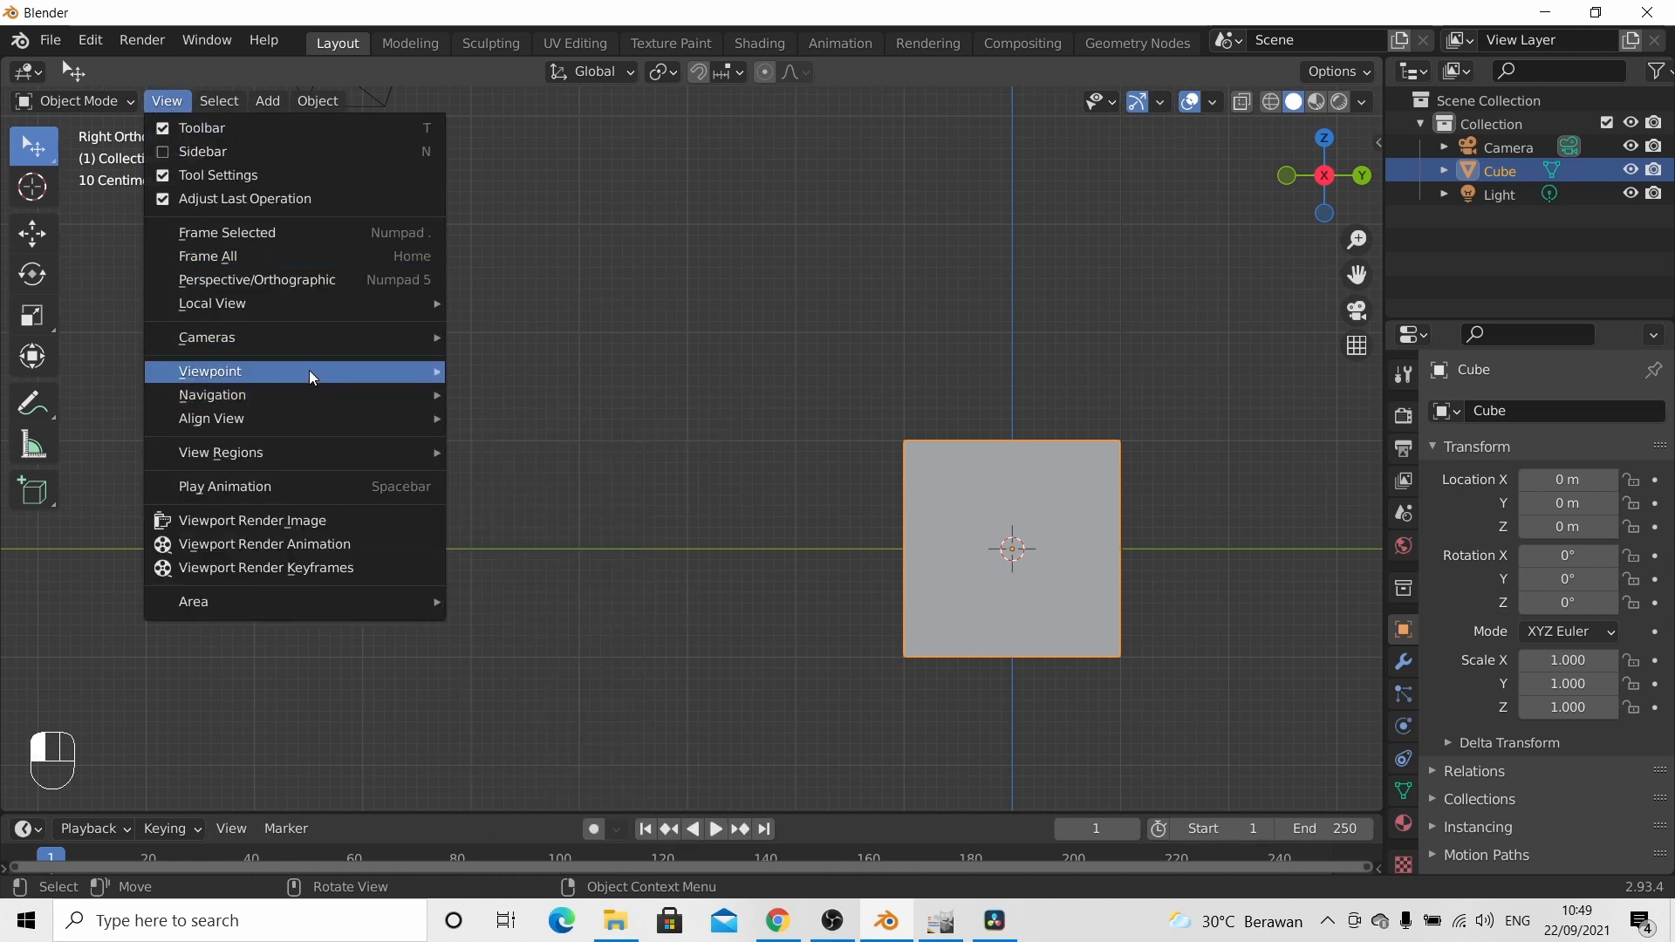
mouse_move(307, 369)
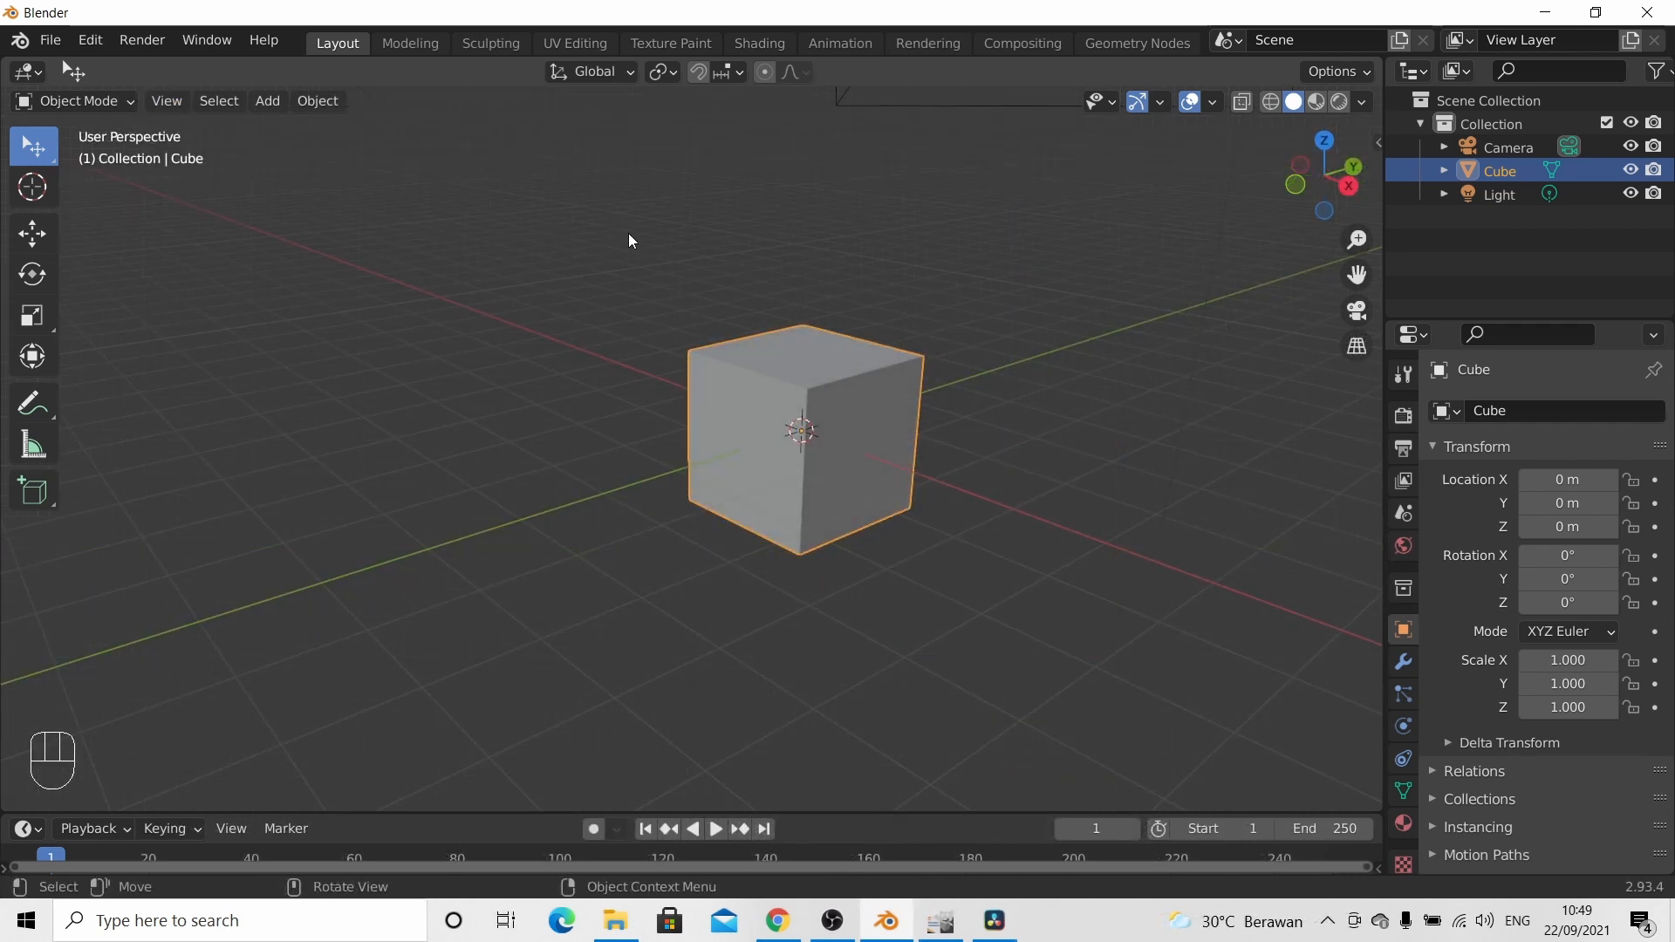
shift+middle_drag(658, 228, 317, 472)
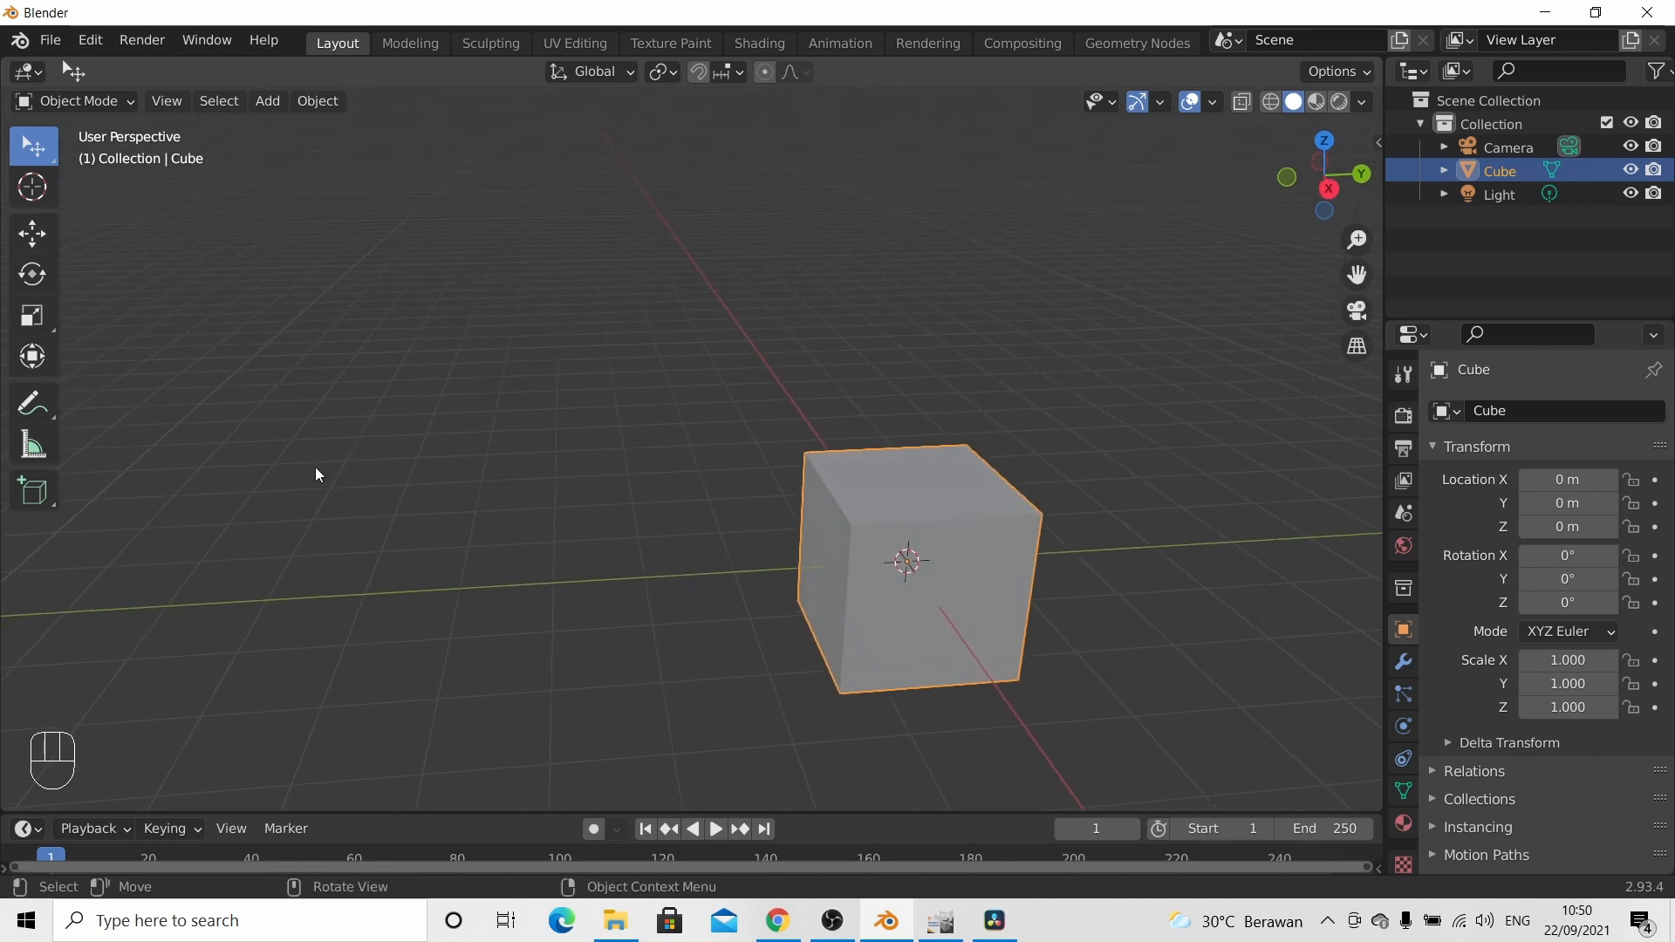
Step: With the Transform tool, give the cube a Z location of about 1.33 m, Z scale of about 1.8 and Z rotation of about -74°
click(34, 363)
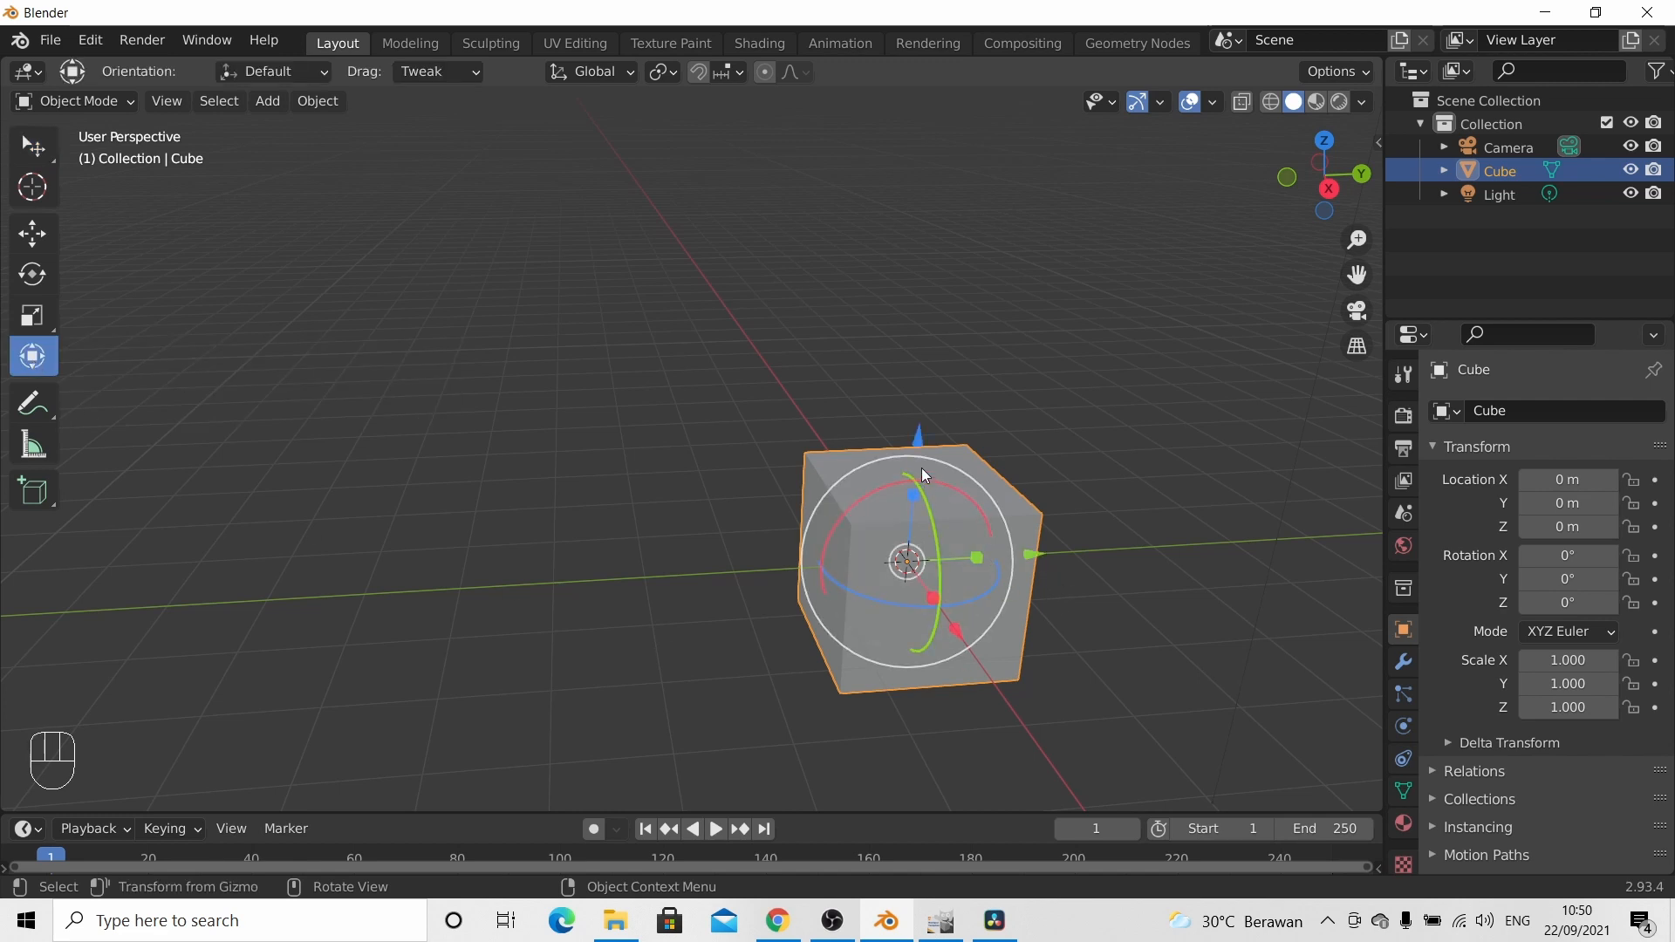
mouse_move(910, 325)
mouse_down()
mouse_move(913, 342)
mouse_move(935, 322)
mouse_up()
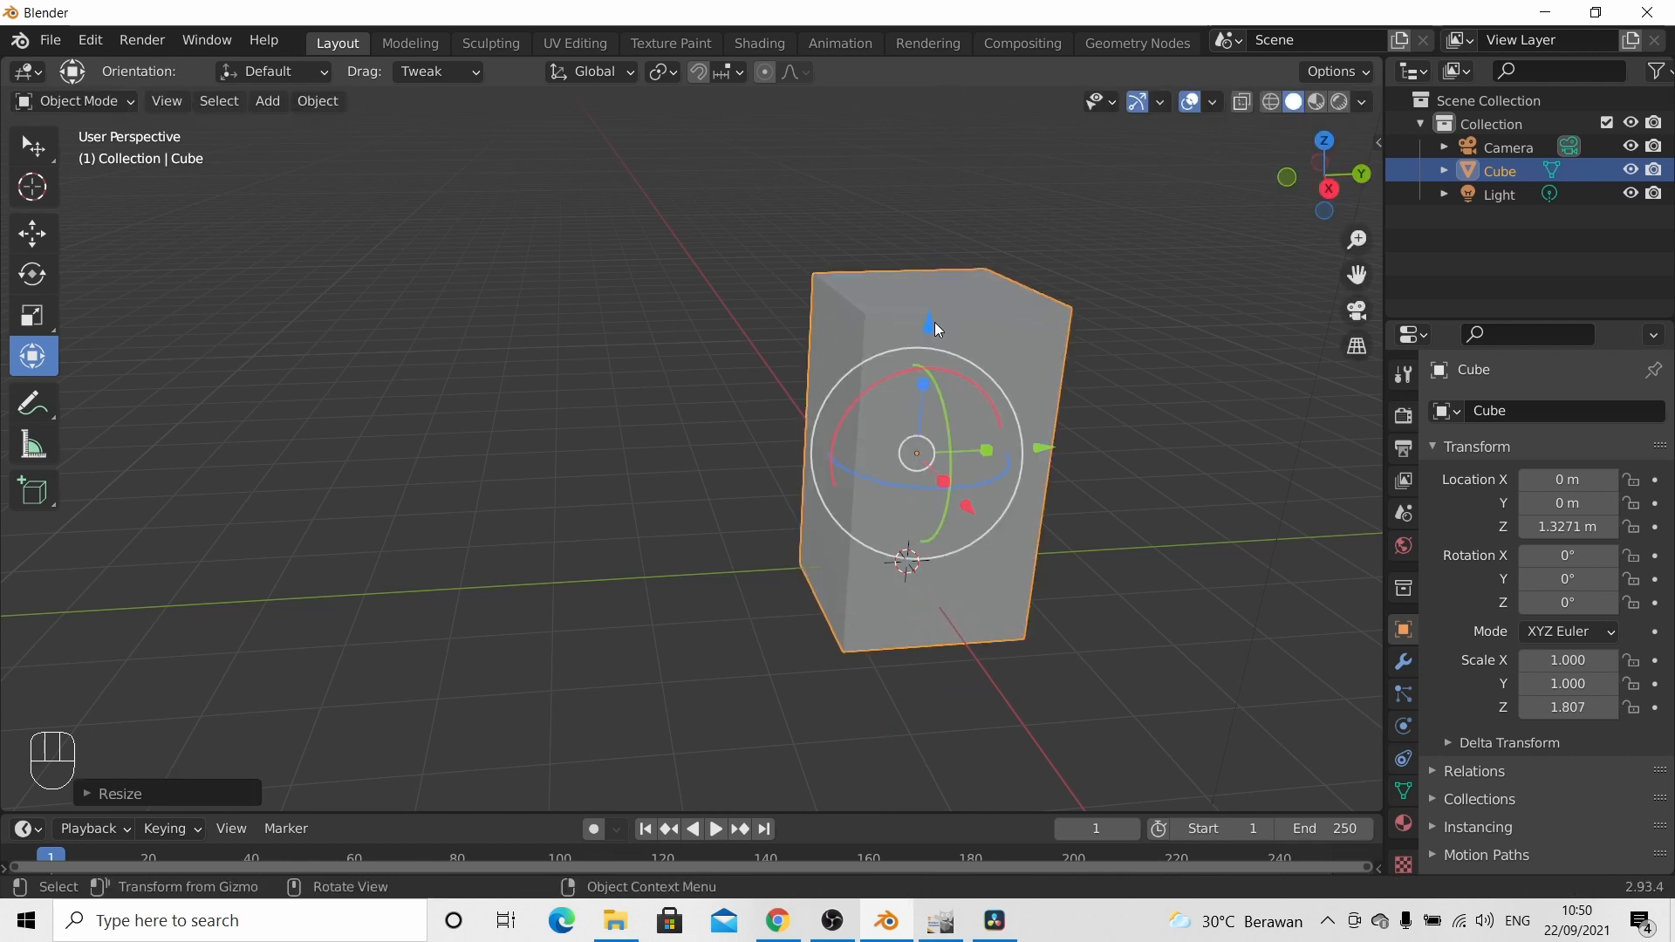
drag(1005, 468, 917, 506)
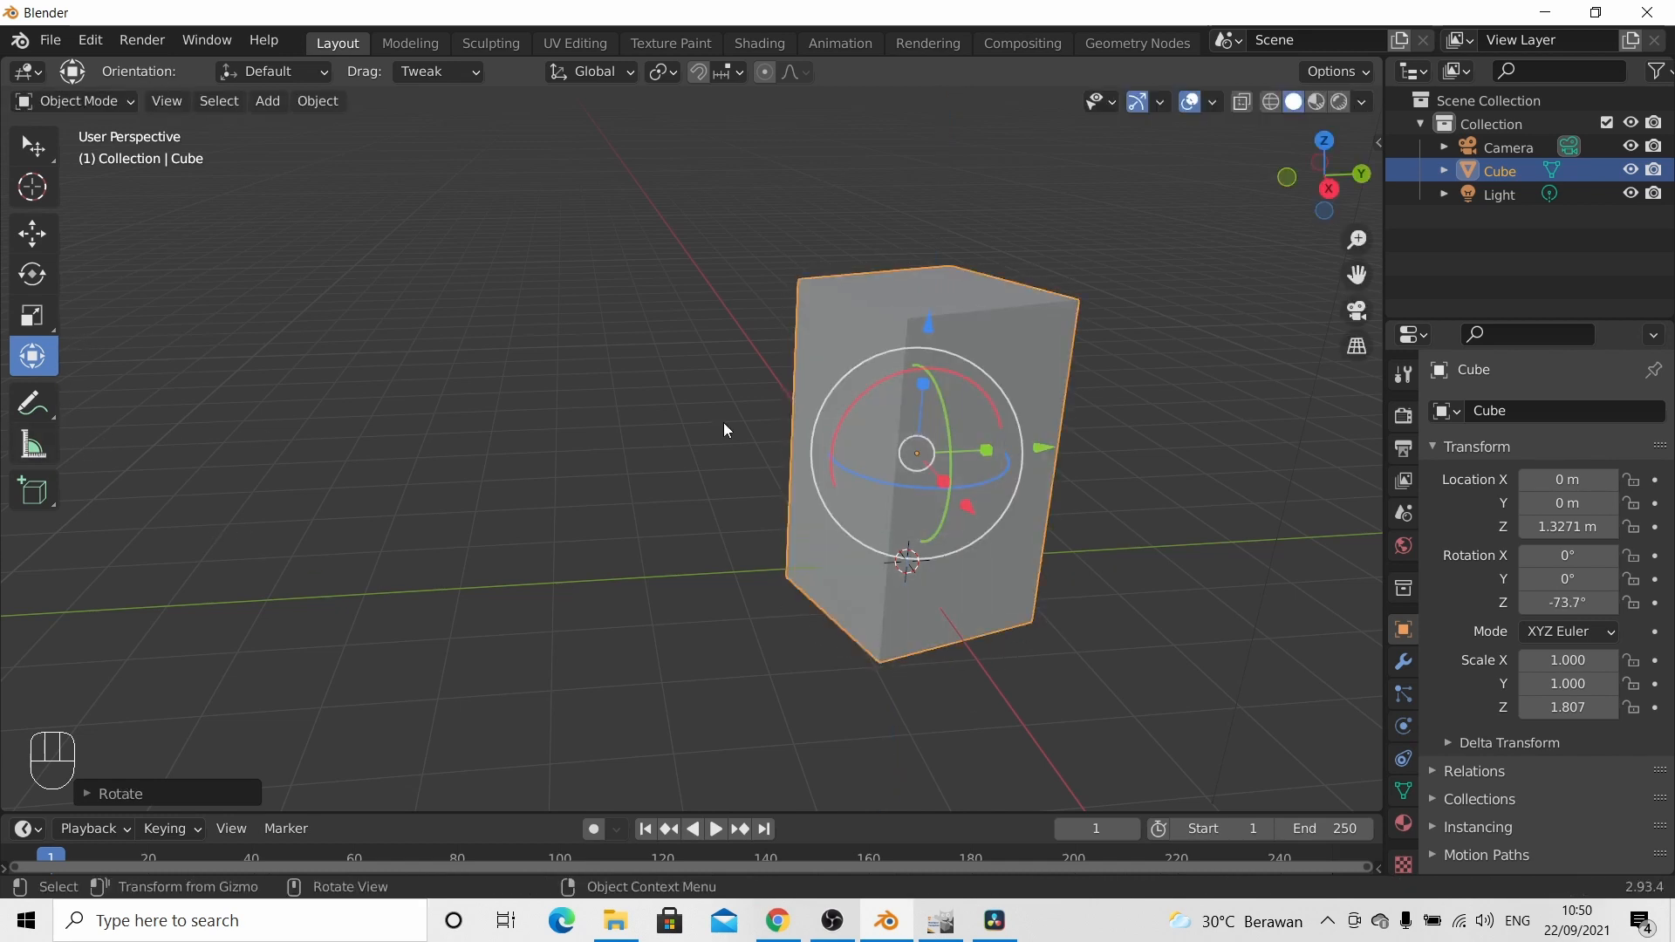
Step: Reset the cube's Z rotation to 0° and its X, Y and Z scale to 1 using the numeric transform values
key(ctrl)
key(n)
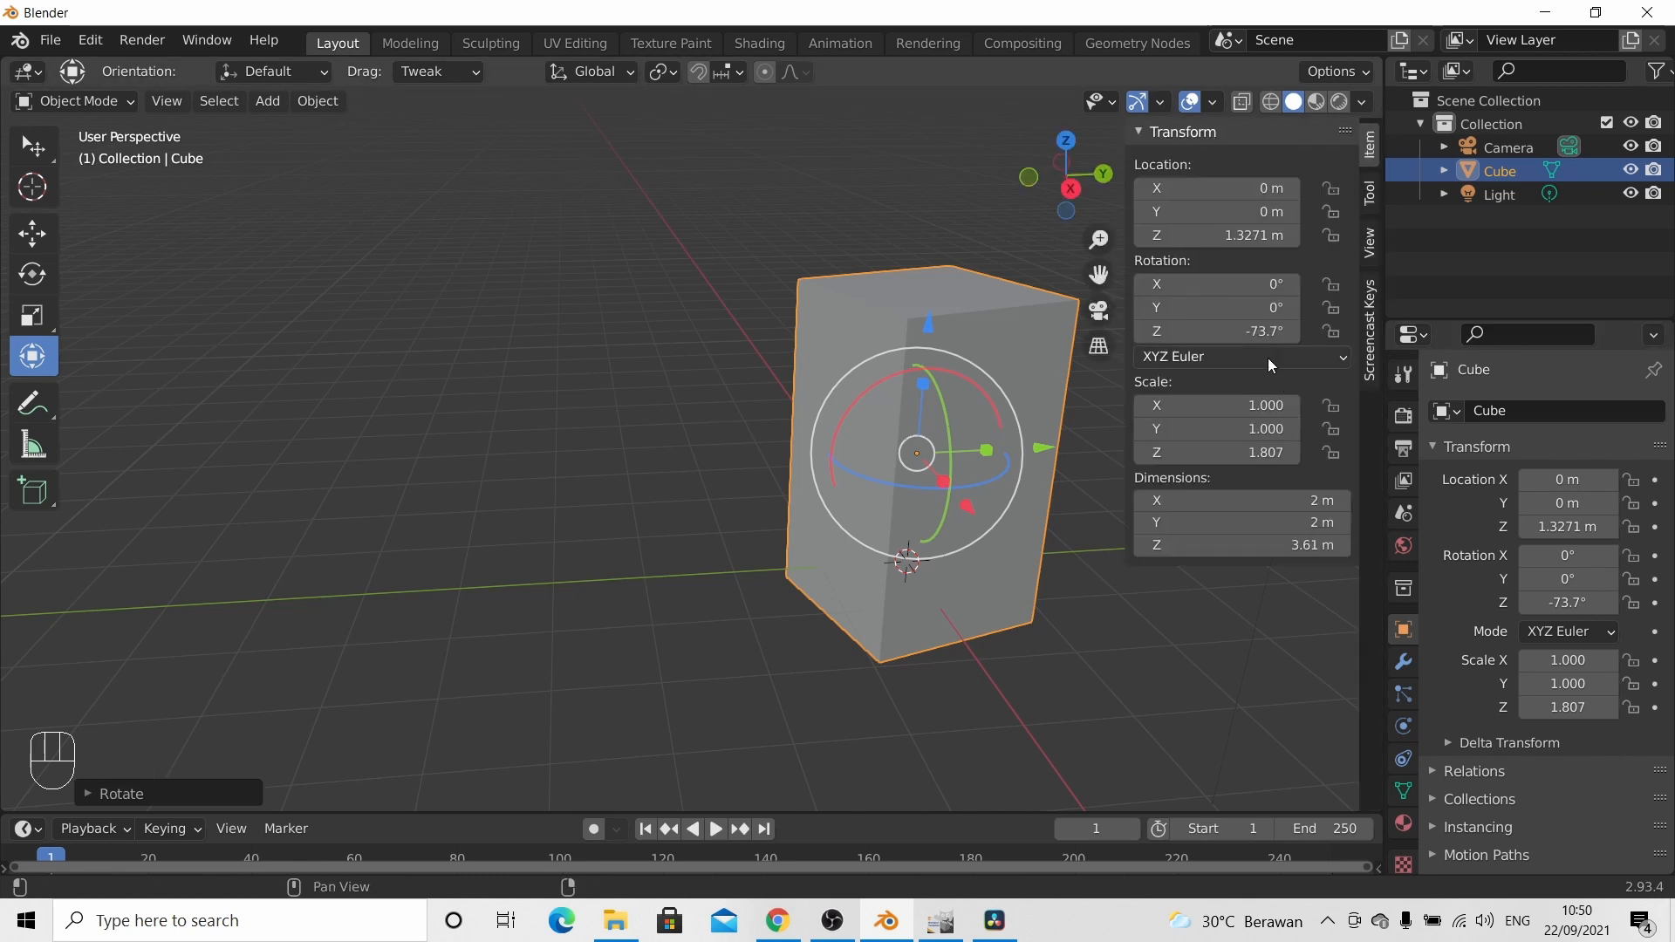
click(1220, 332)
text(0)
key(Return)
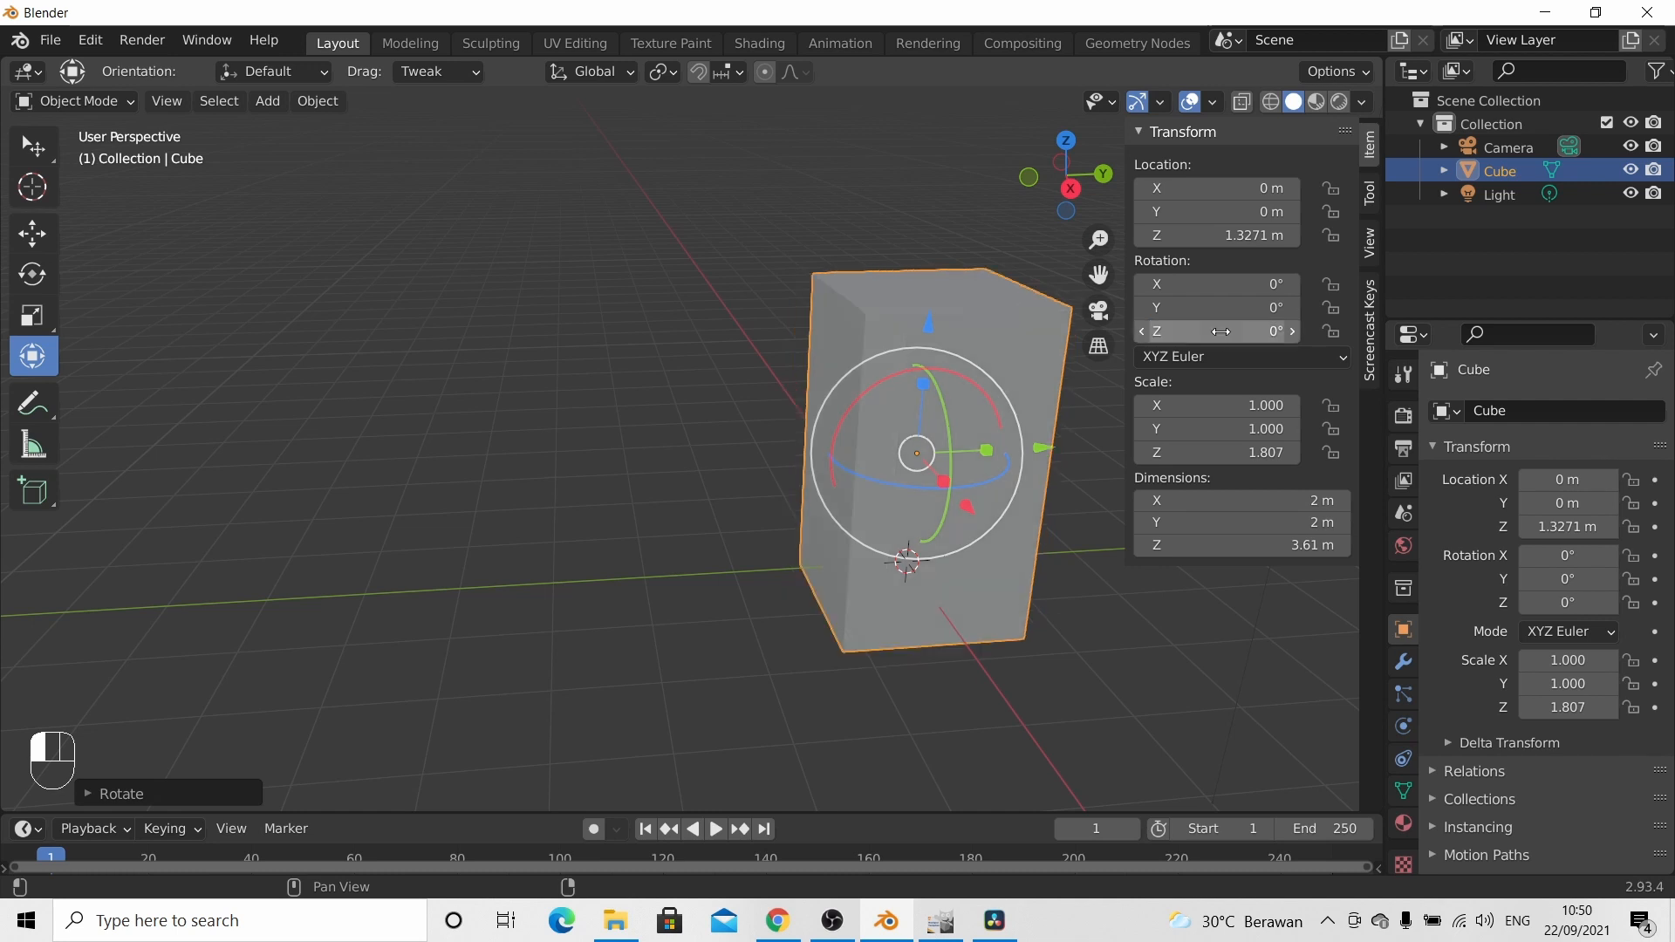
drag(1235, 411, 1235, 453)
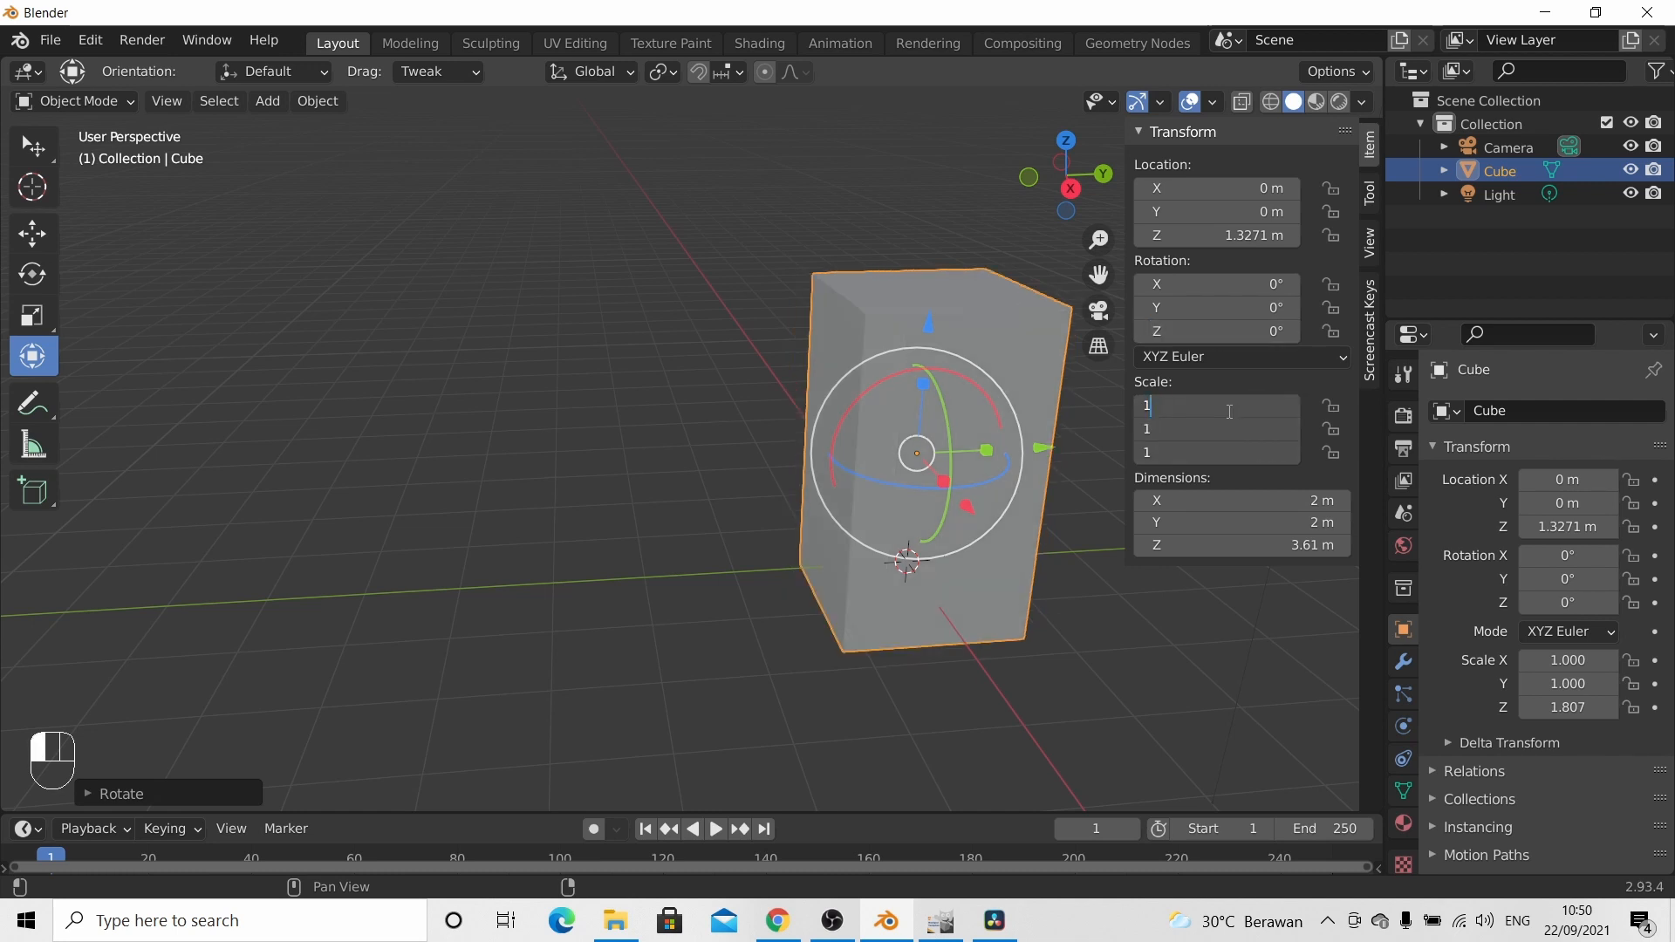
key(Return)
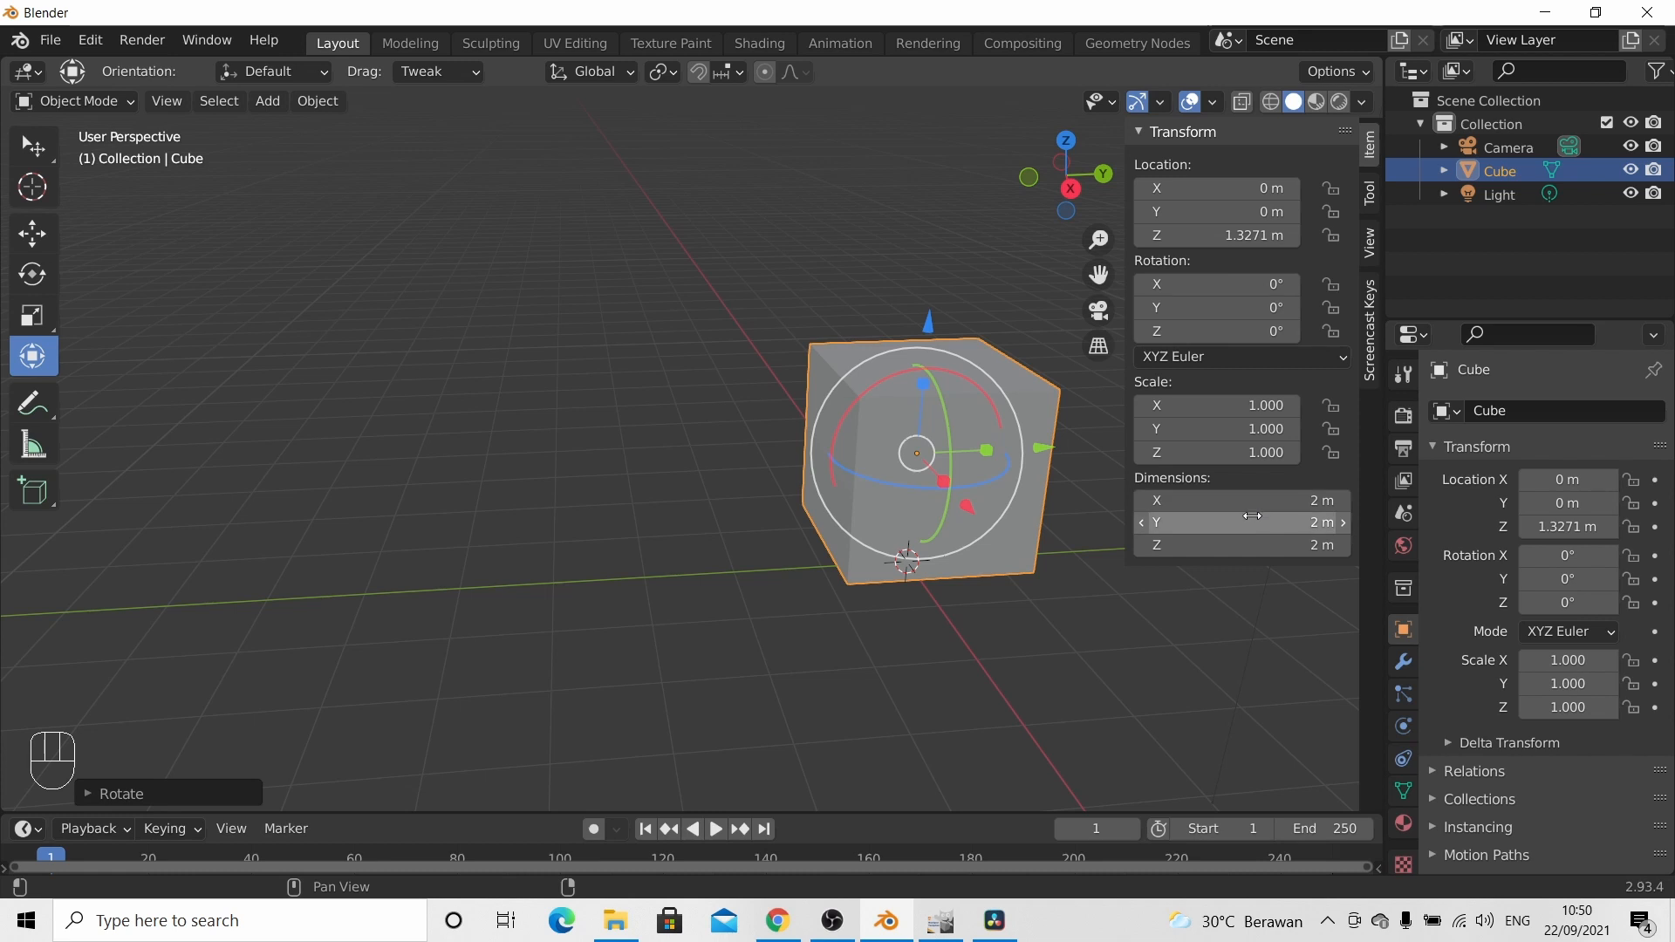
Step: Set the cube's X, Y and Z location to 0 m together, and hide the transform sidebar
drag(1265, 189, 1228, 186)
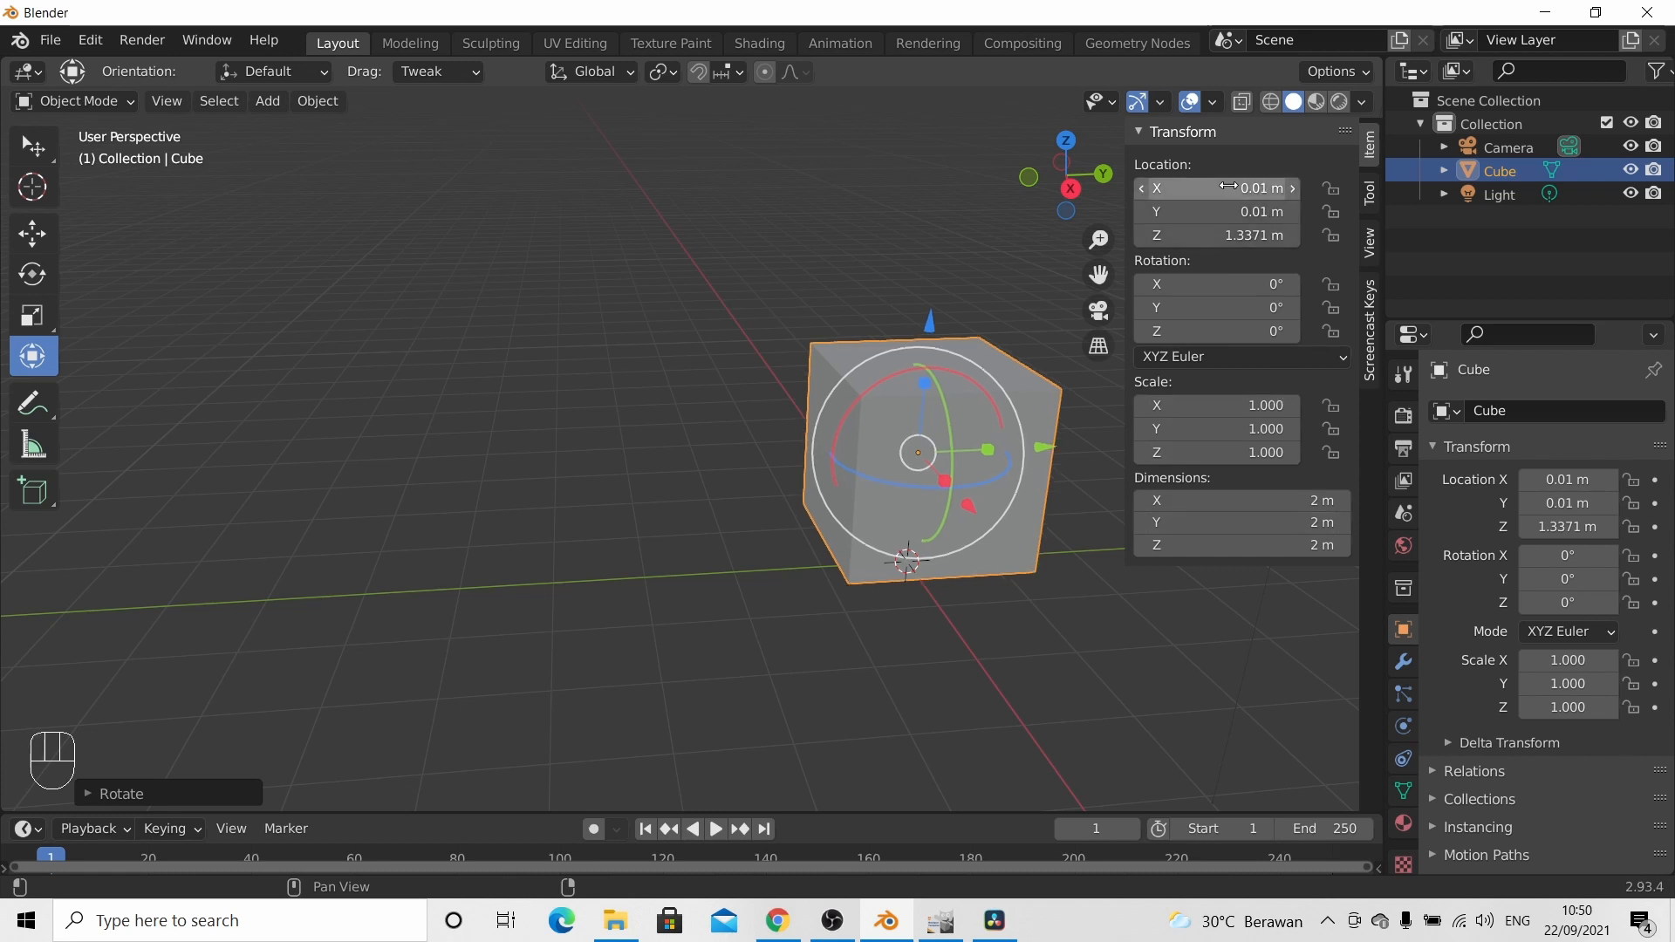
click(1226, 189)
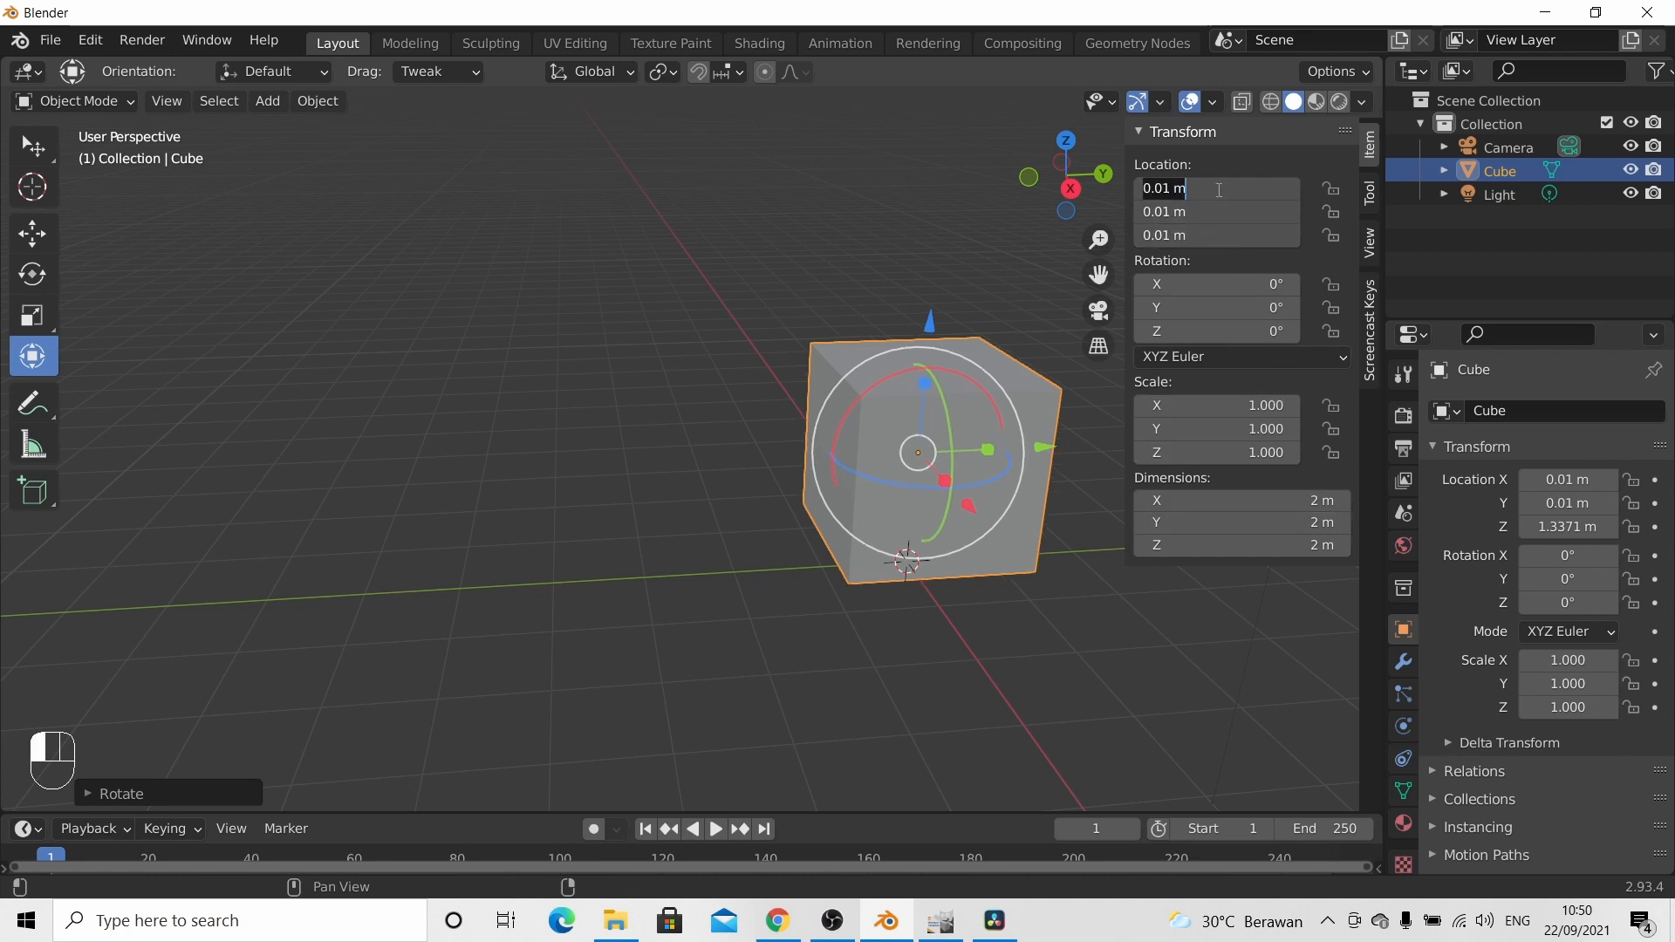
text(0)
key(Return)
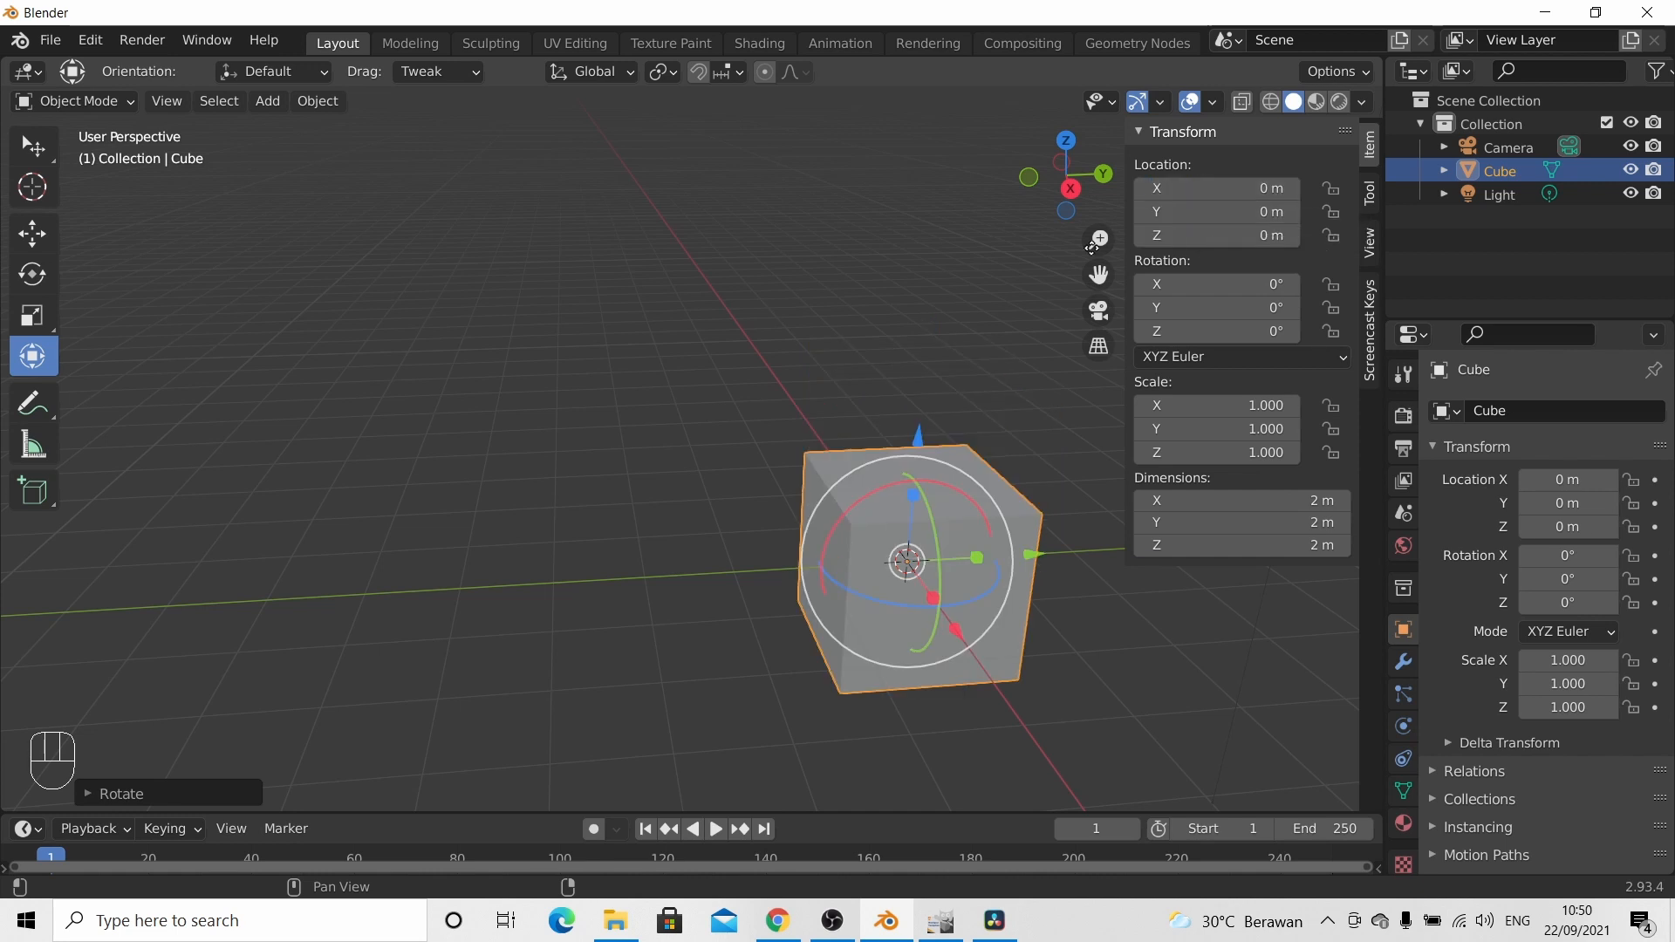
key(n)
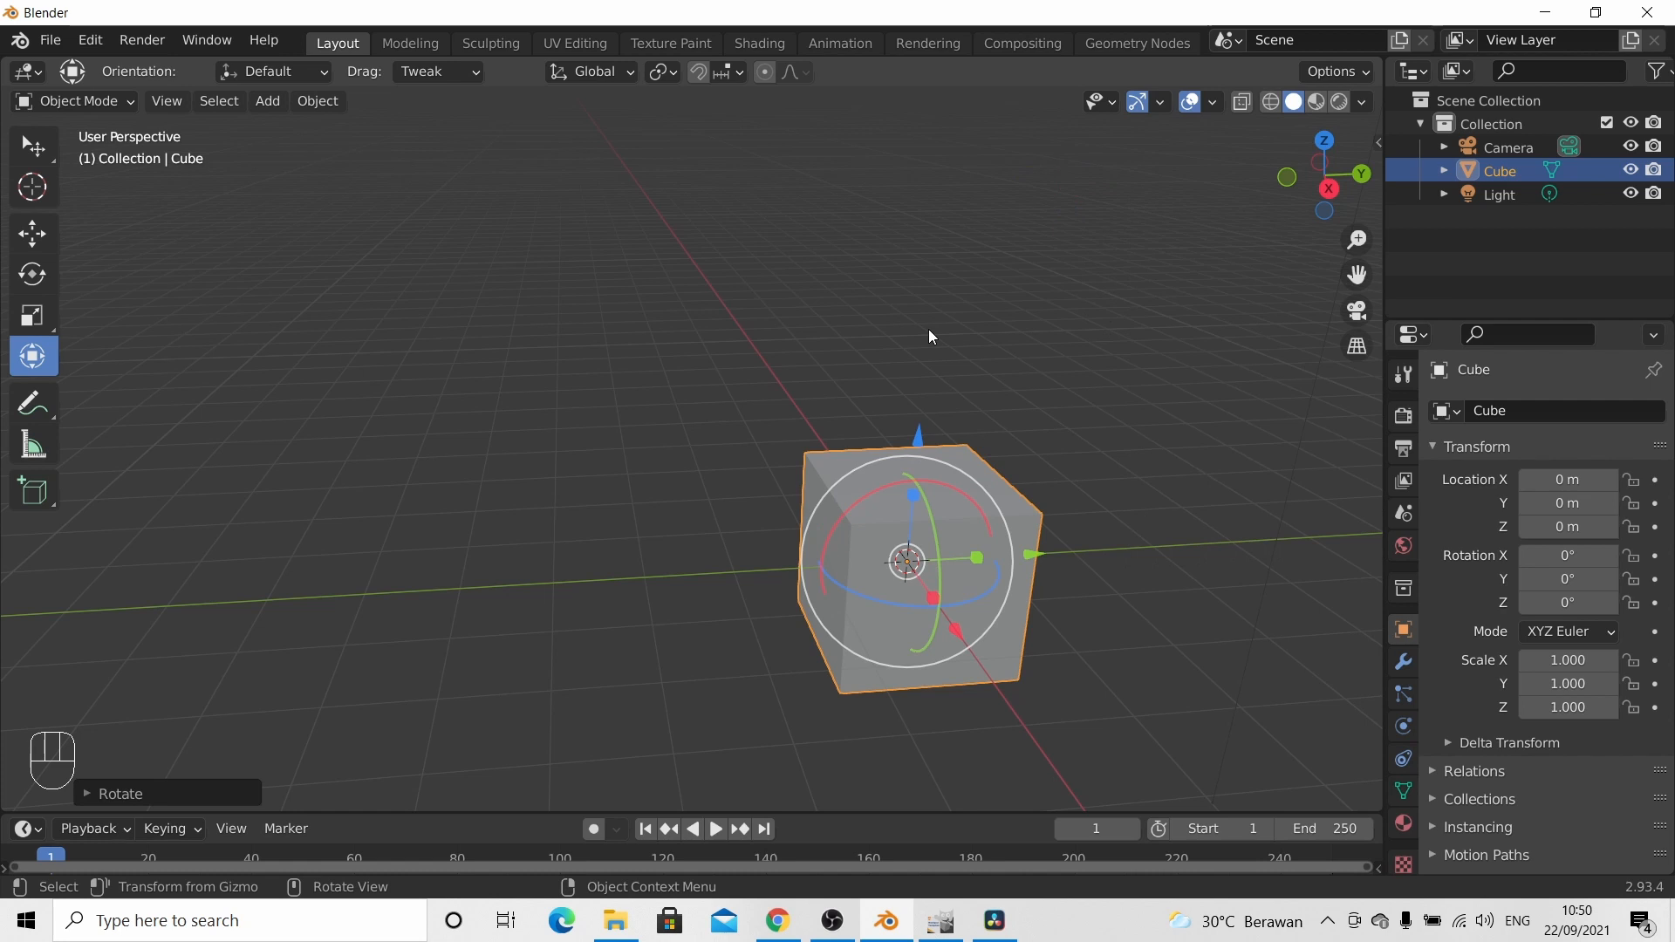
Step: Draw freehand annotations with the Annotate tool: arrows pointing at the cube and a stick figure on its top face
click(44, 409)
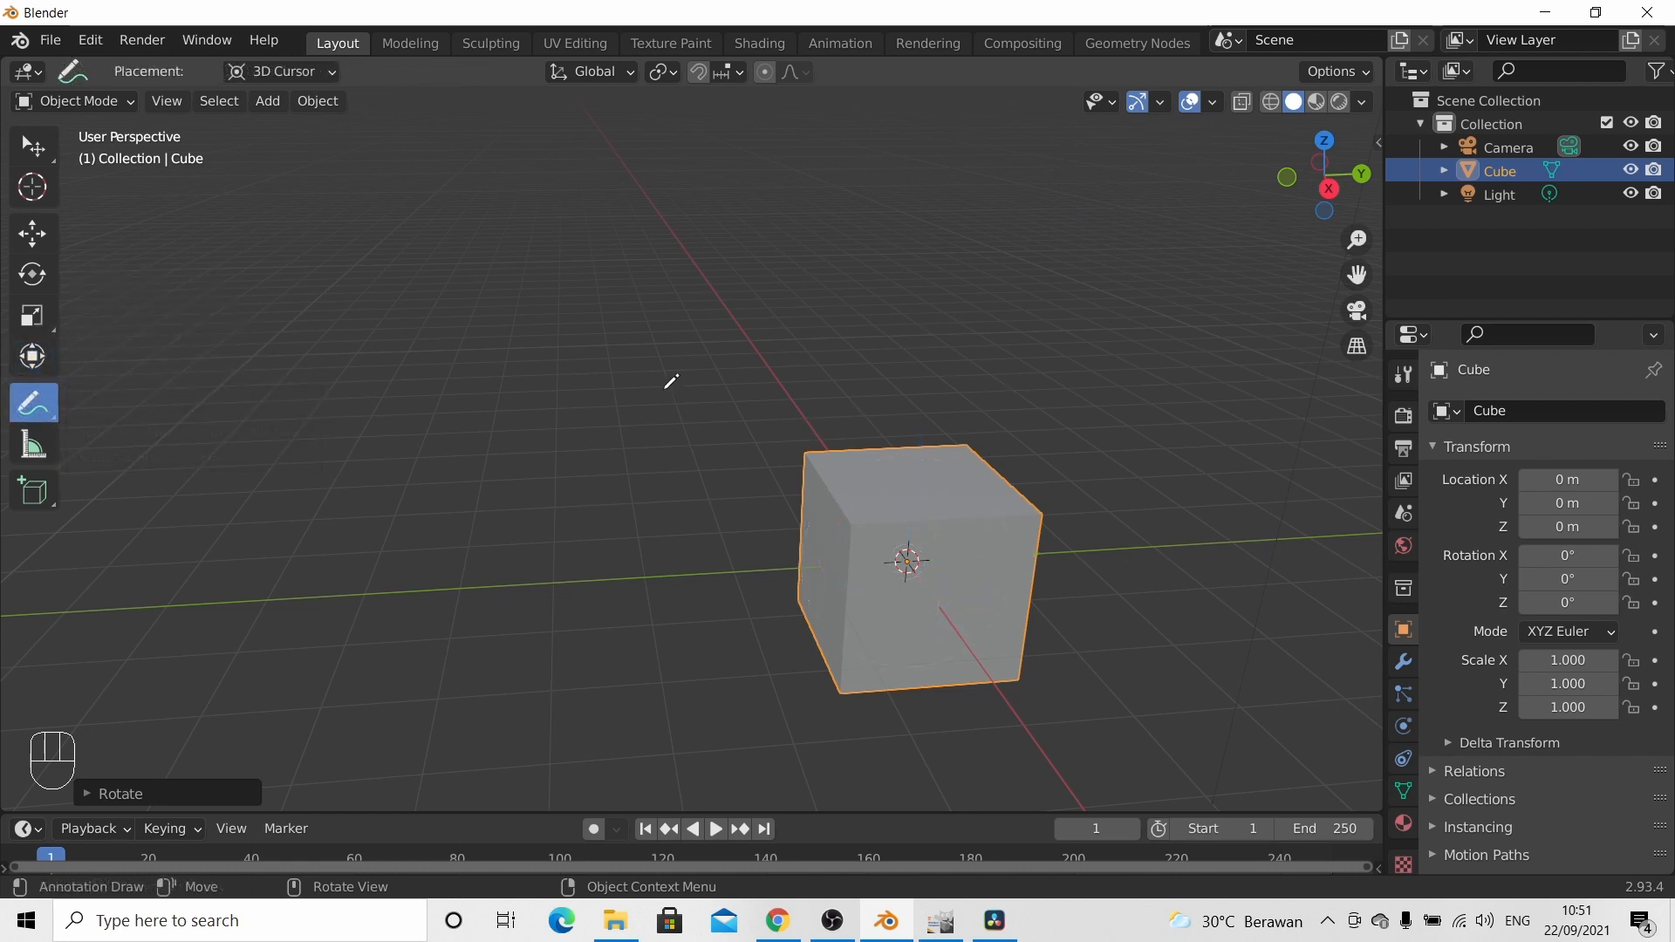
mouse_move(625, 370)
mouse_down()
mouse_move(812, 458)
mouse_move(828, 419)
mouse_up()
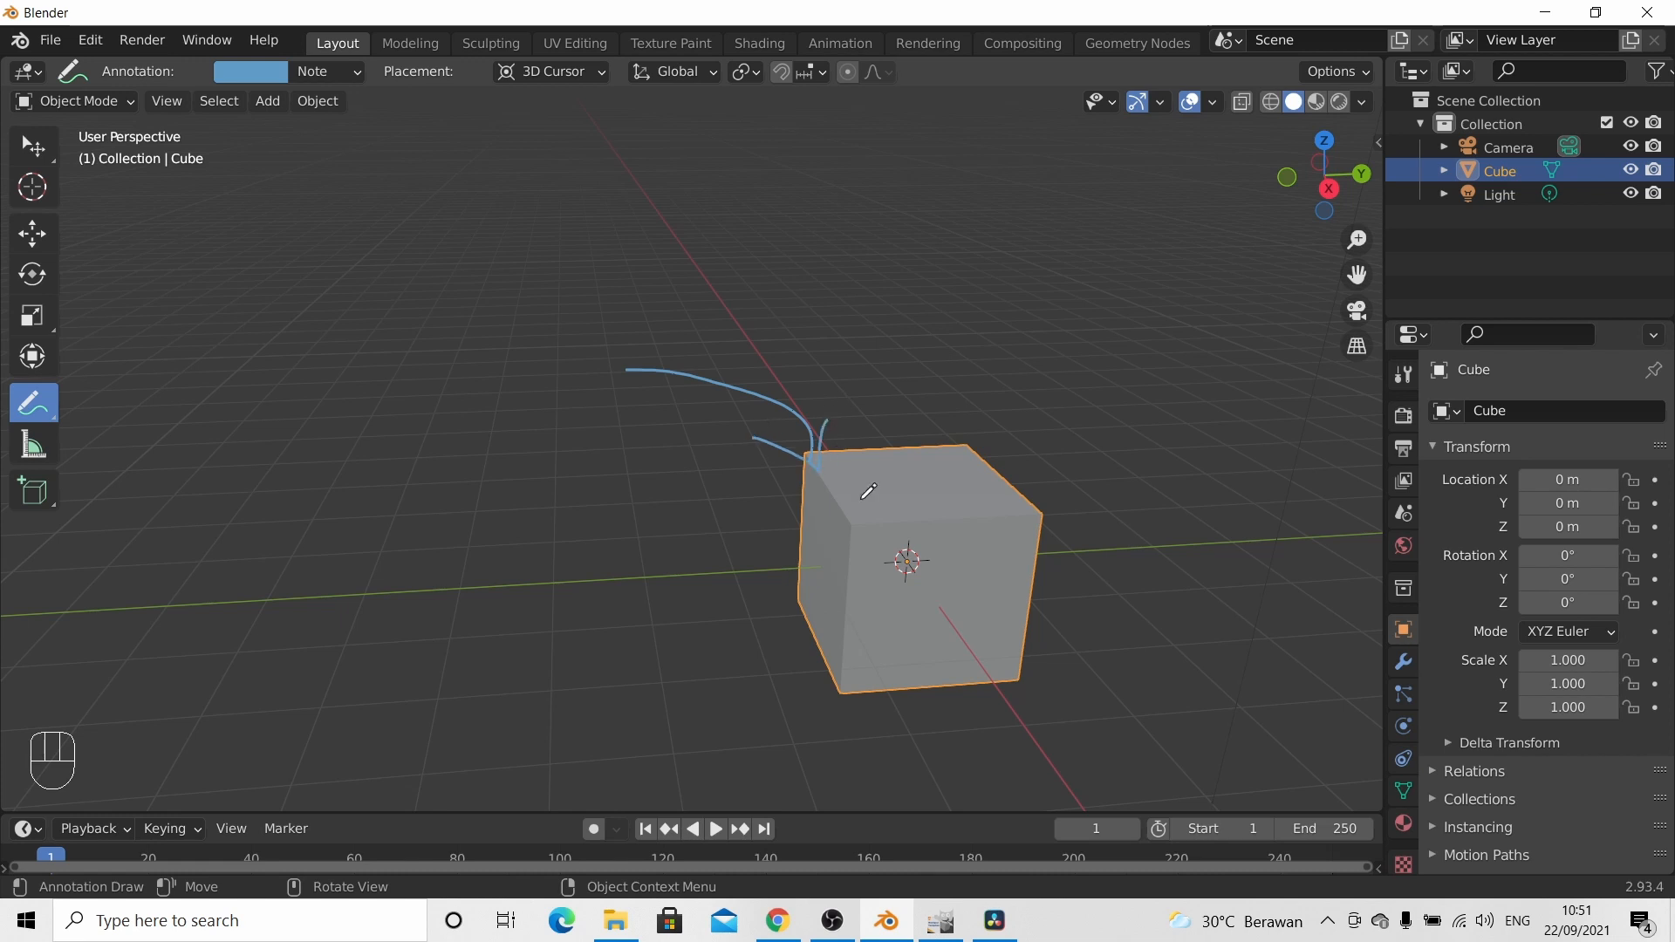
mouse_move(860, 398)
middle_down()
mouse_move(710, 491)
mouse_move(863, 489)
mouse_move(767, 590)
mouse_move(640, 467)
mouse_move(598, 506)
mouse_move(59, 426)
middle_up()
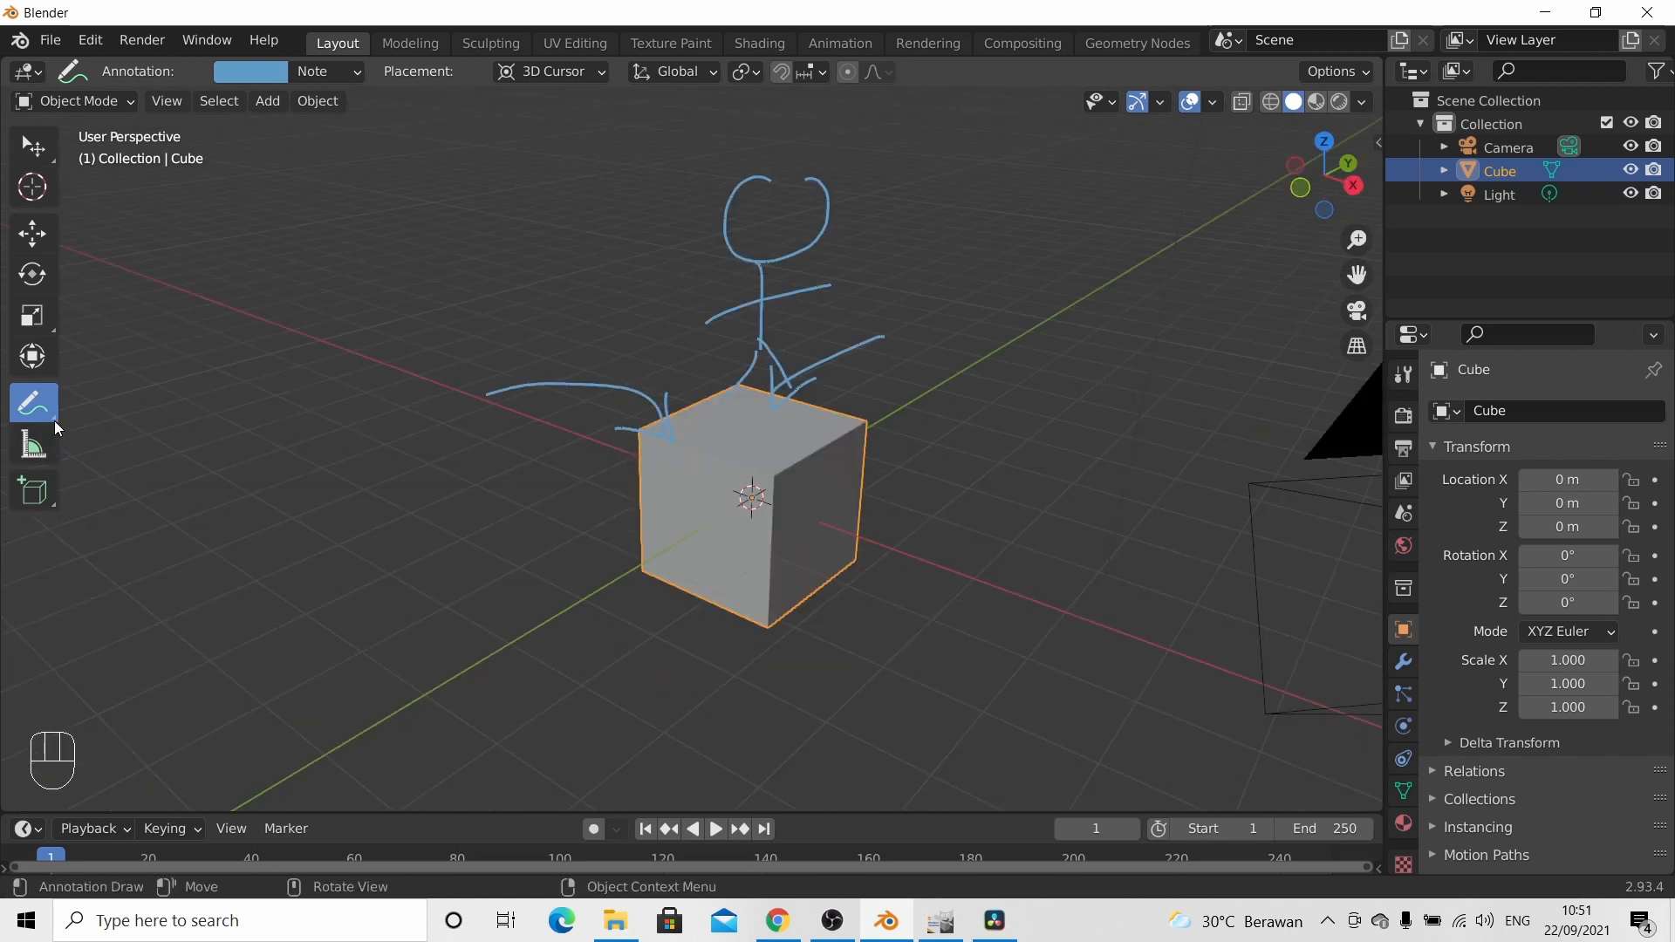
Step: Draw a large open multi-segment outline beside the cube with the Annotate Polygon tool
click(52, 421)
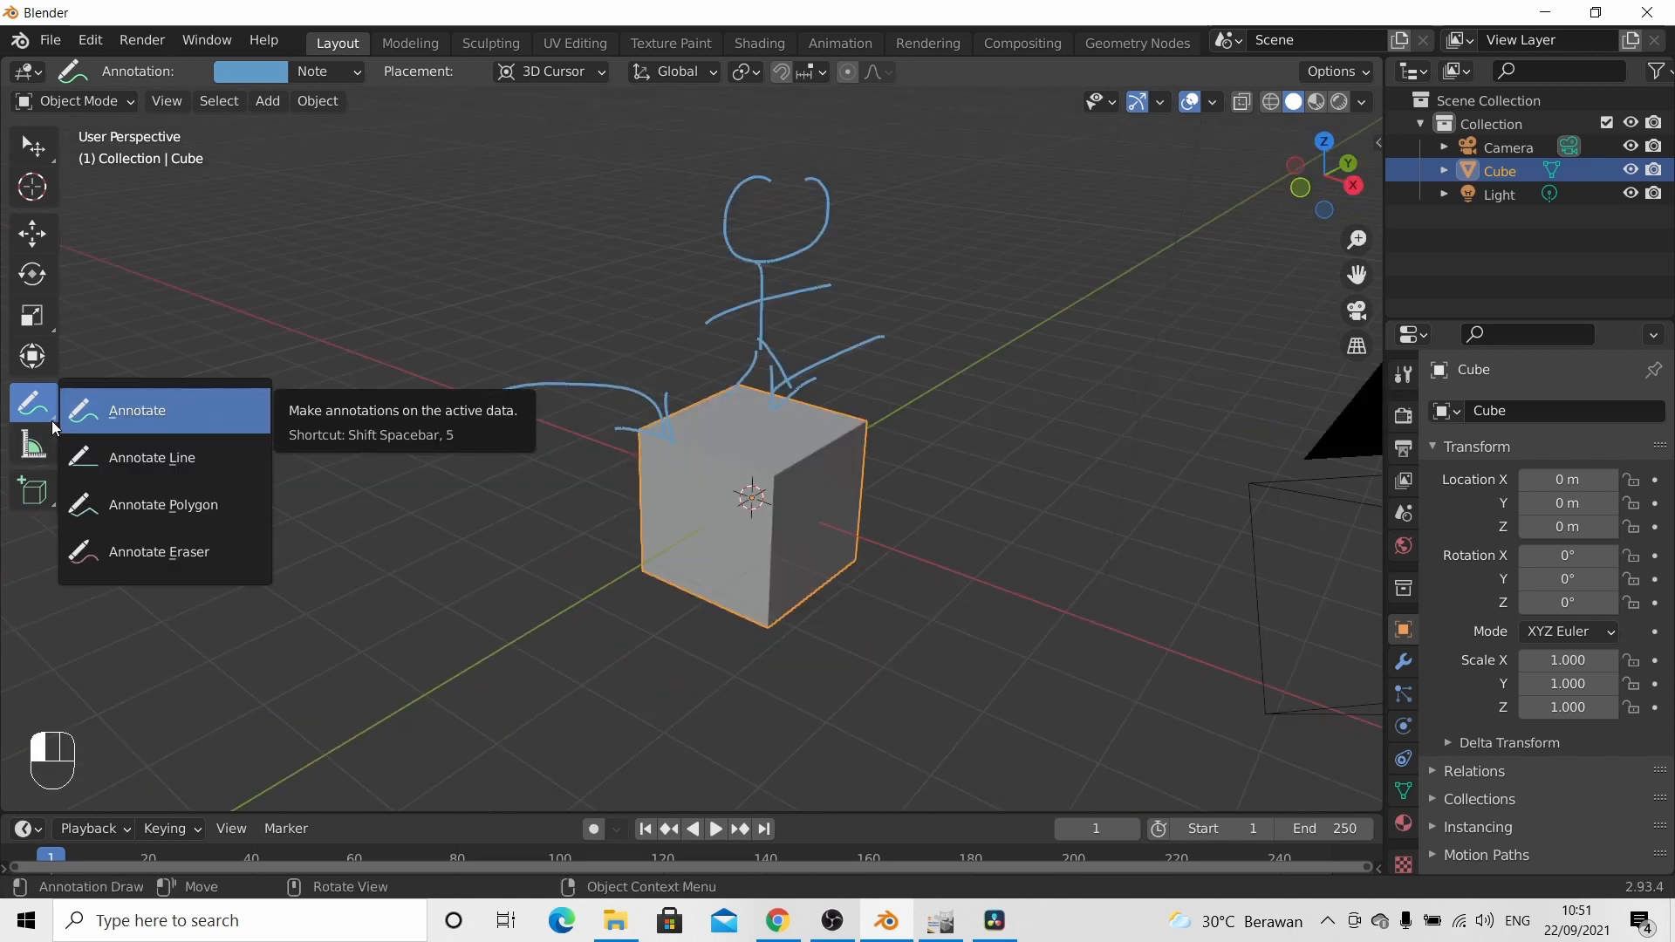
drag(50, 421, 138, 498)
click(586, 500)
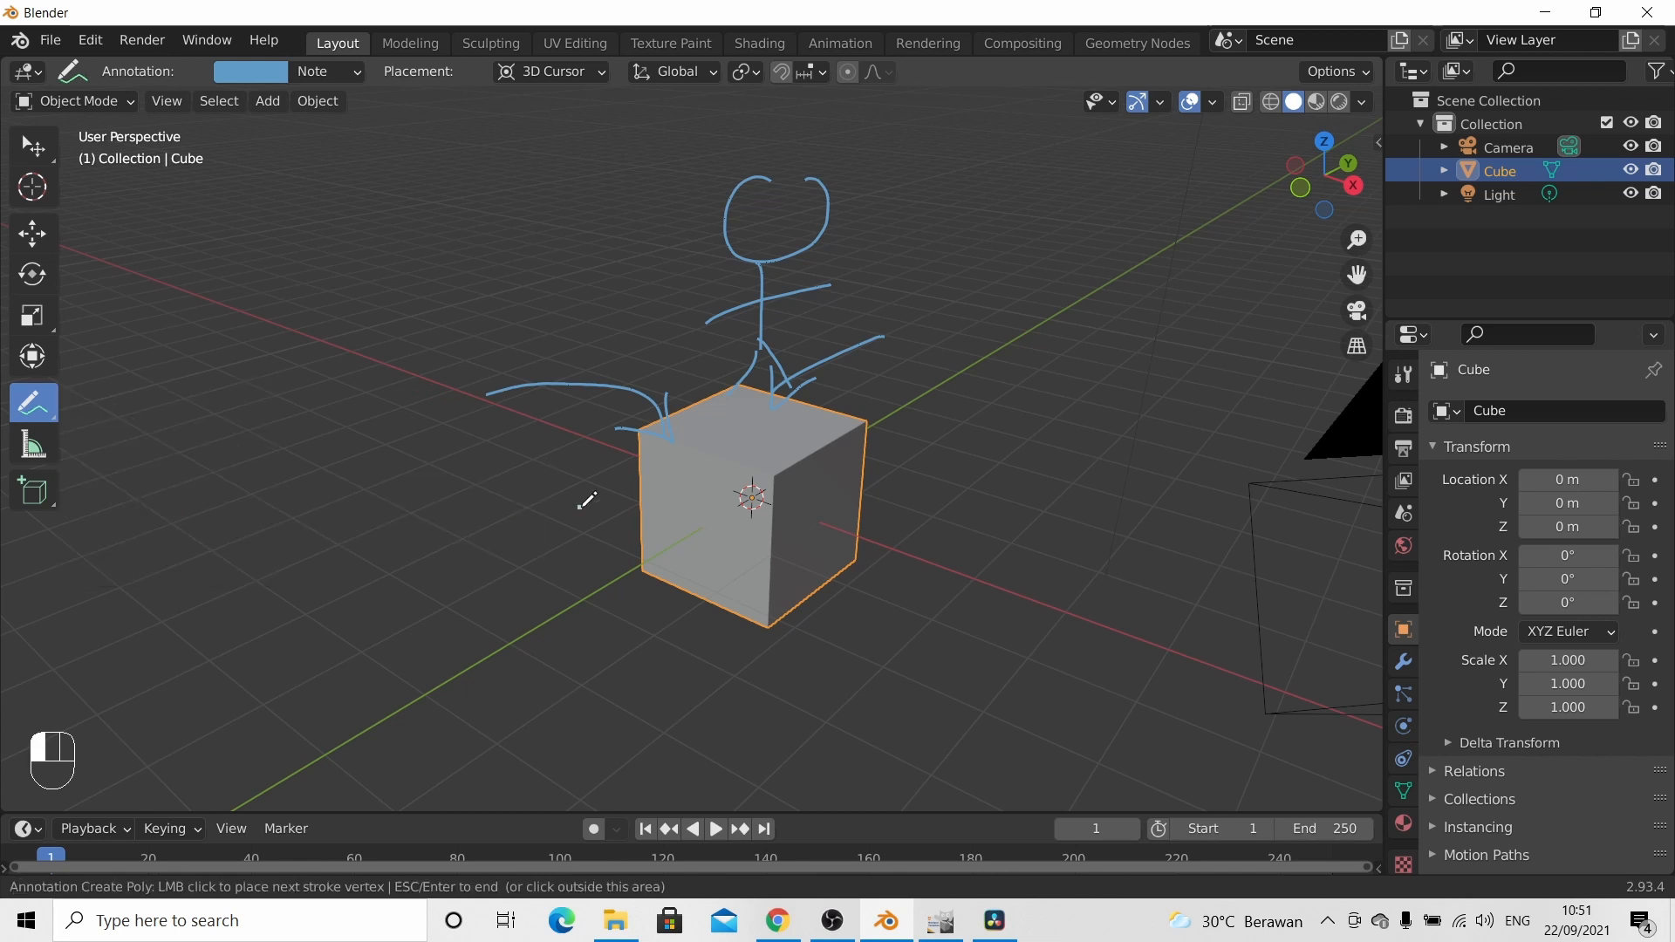
click(362, 430)
click(433, 306)
click(599, 221)
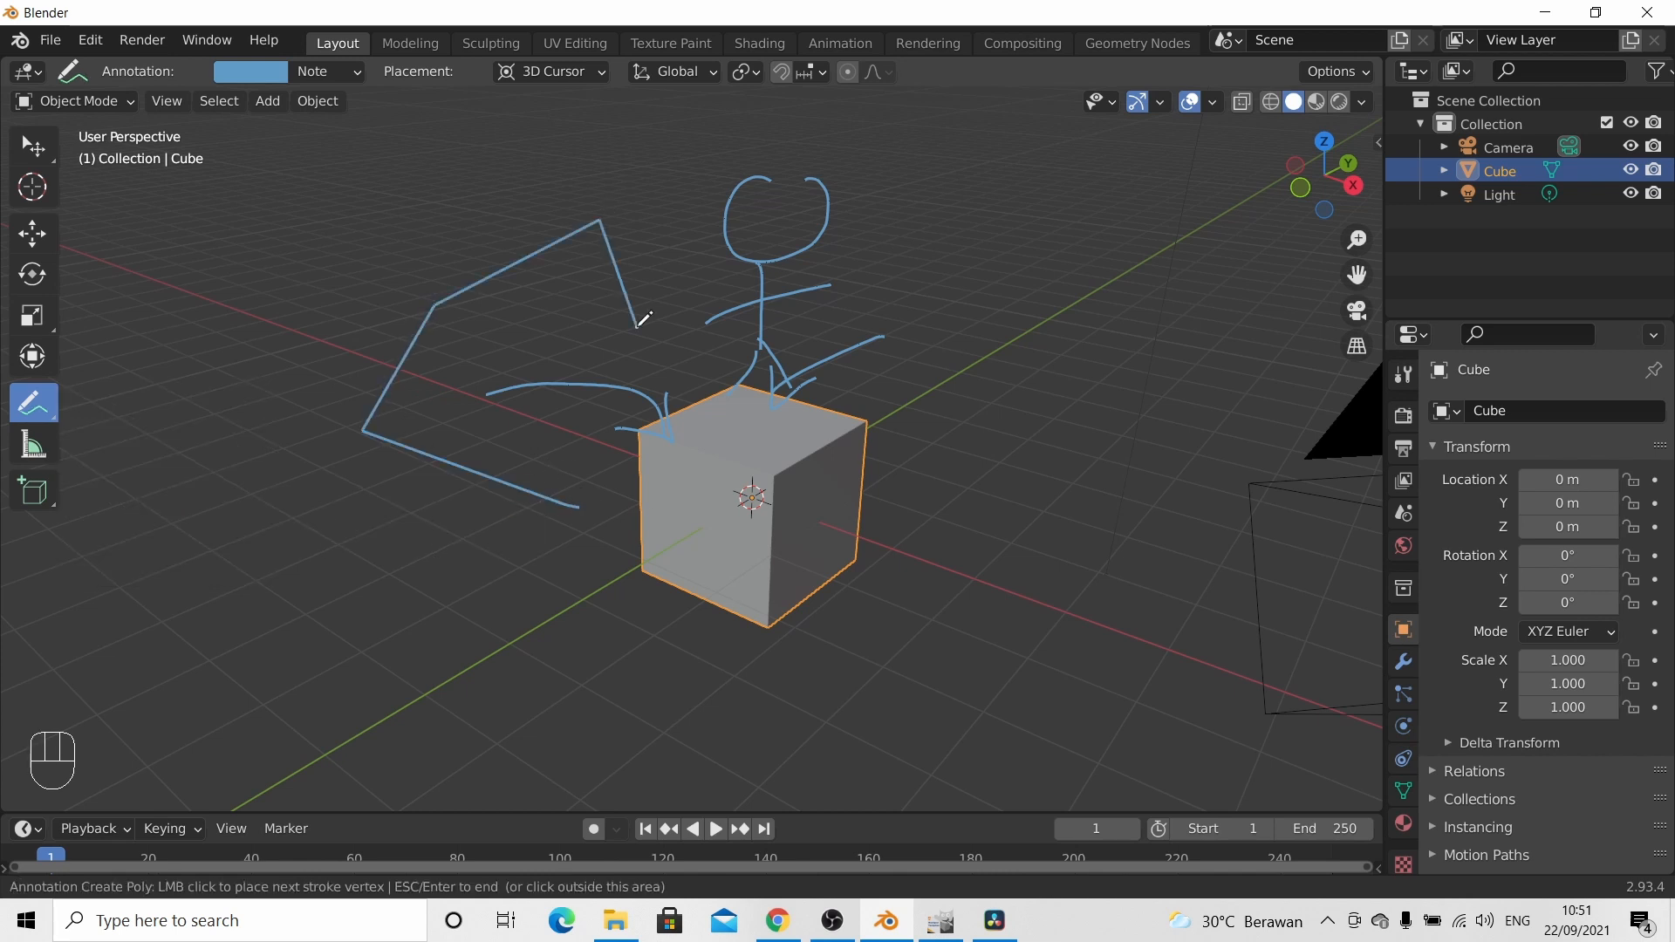
click(637, 328)
click(559, 445)
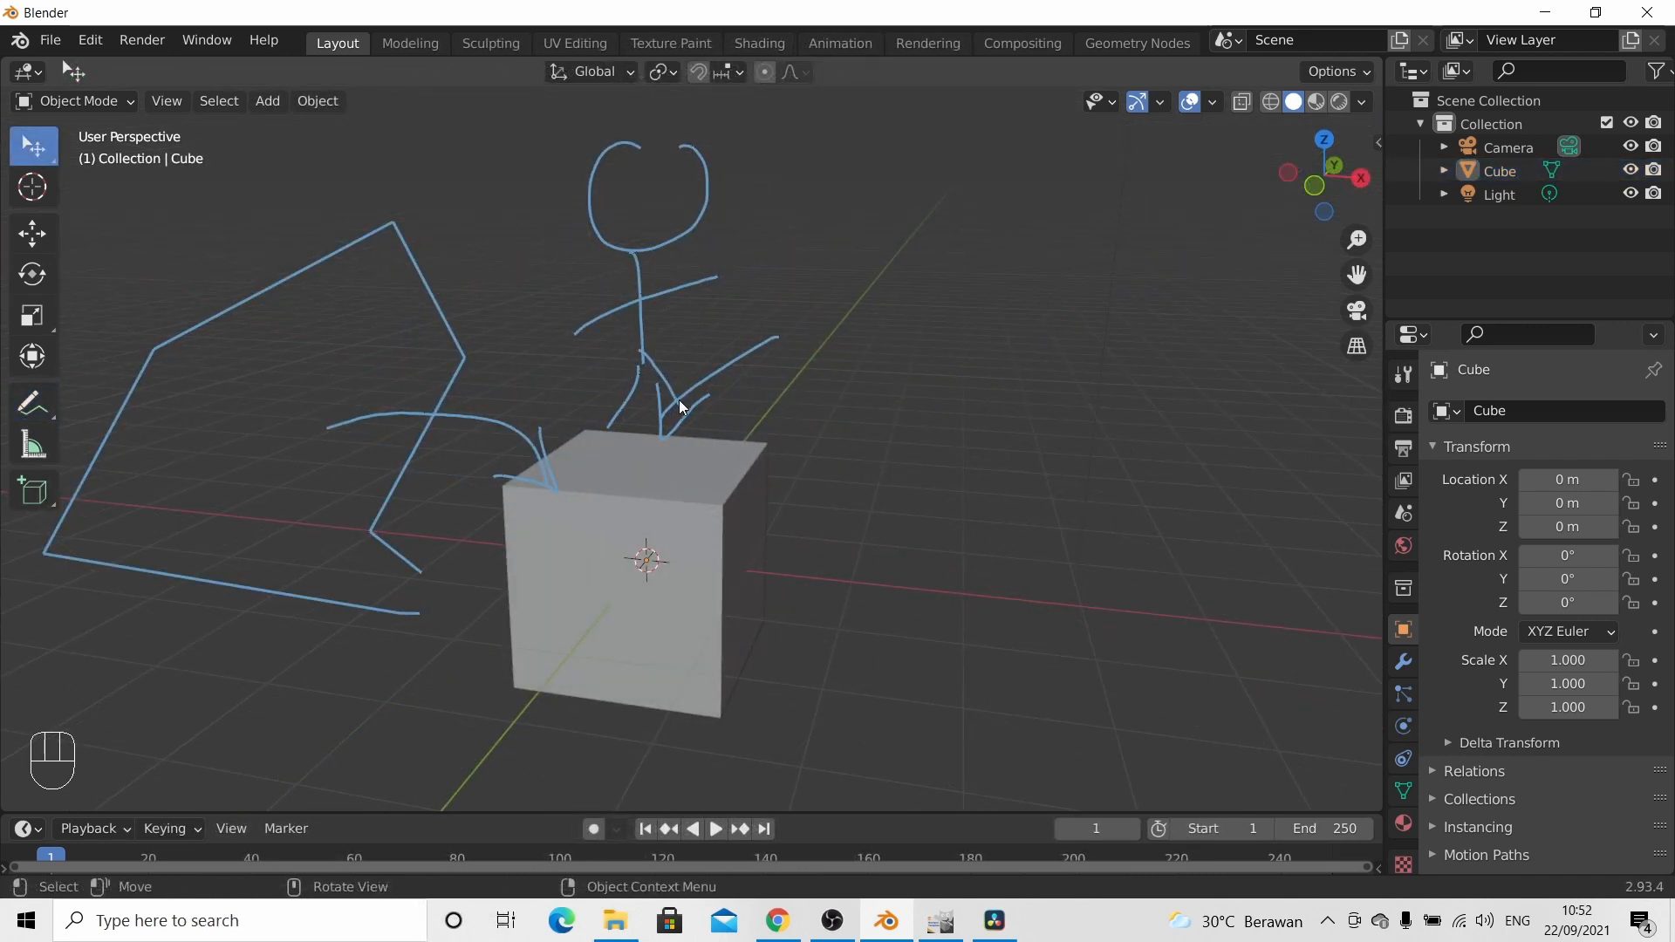
Step: Delete the Note annotation layer to remove all drawn annotations, and hide the sidebar
key(n)
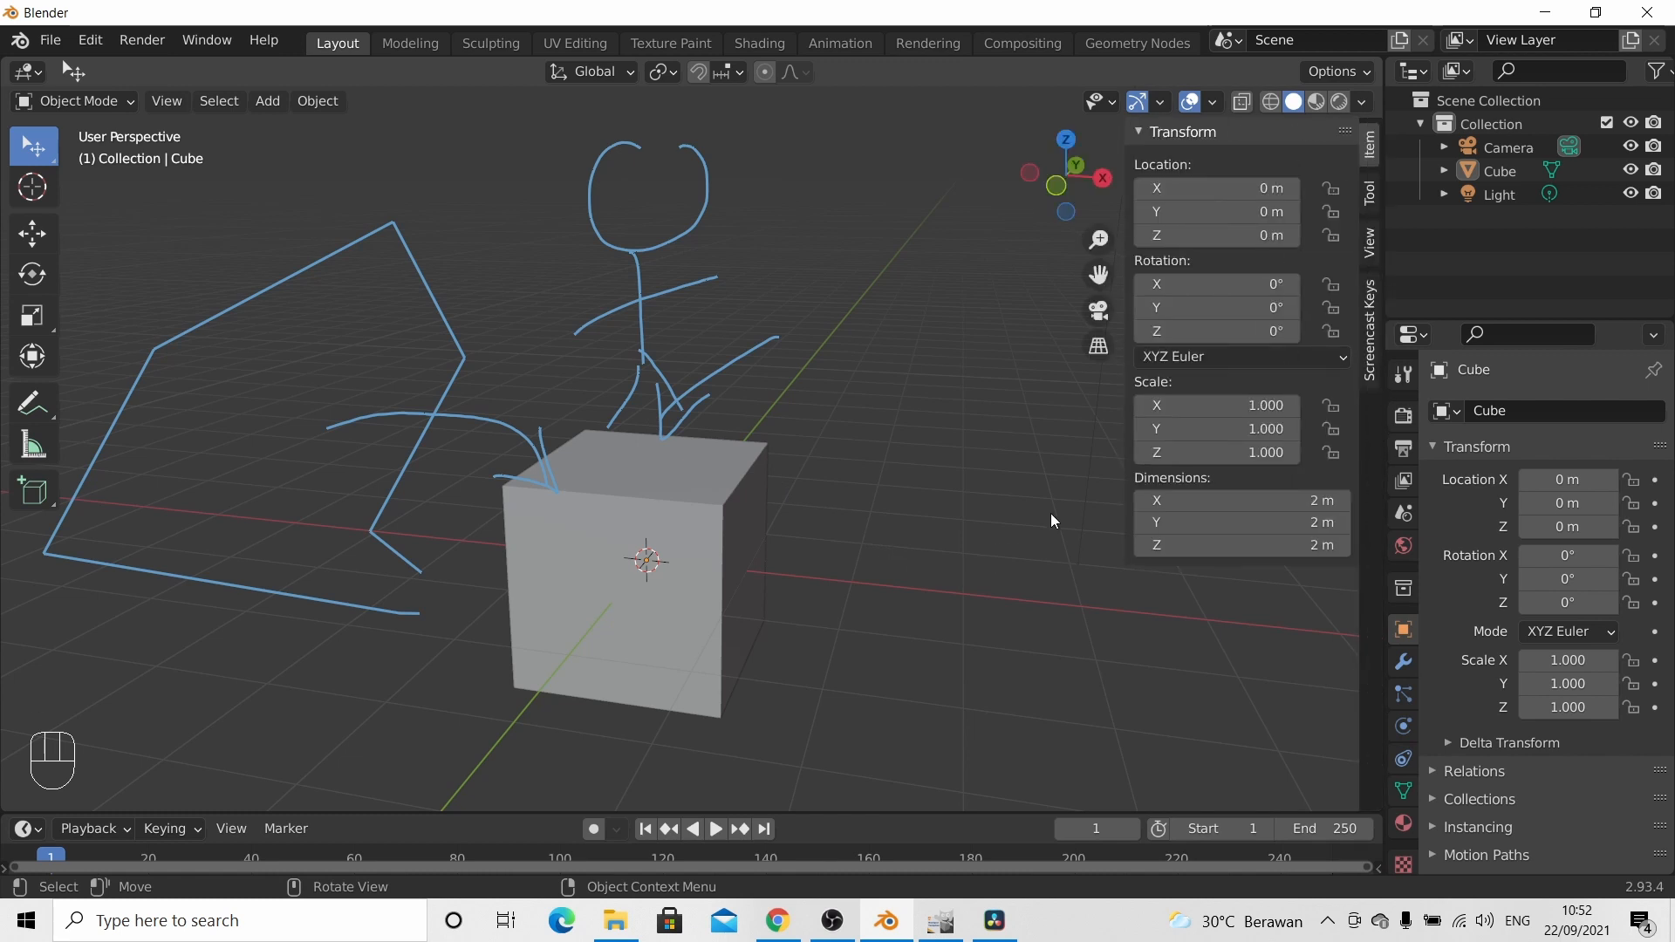
click(1370, 247)
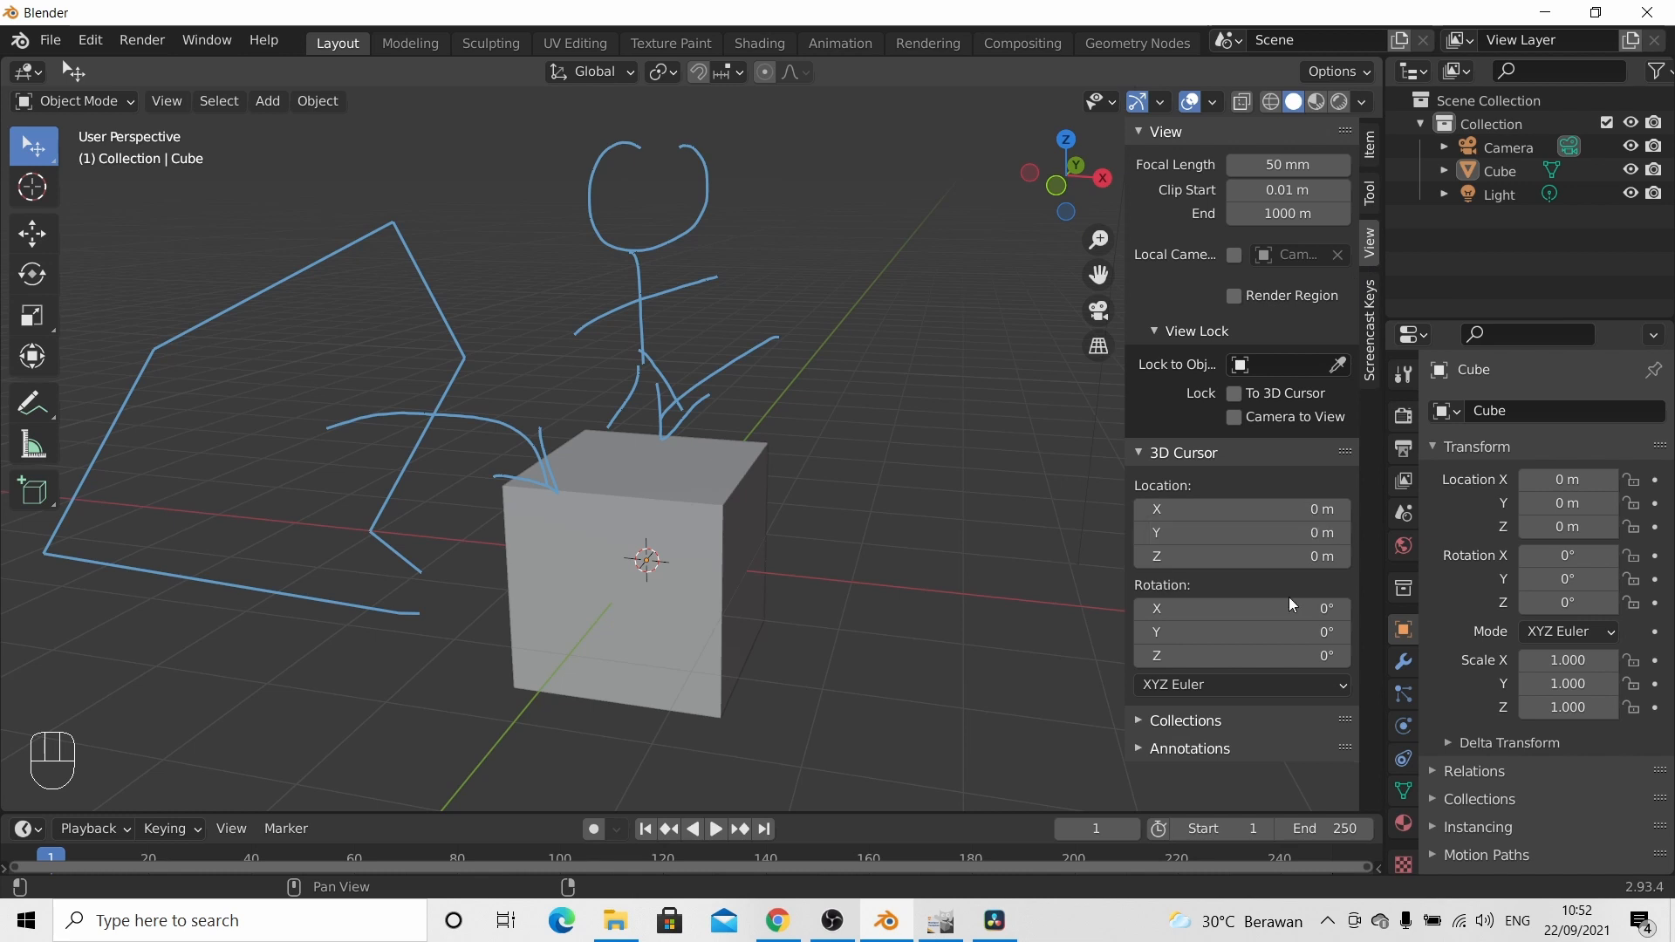
click(1158, 749)
scroll(1278, 724, down, 3)
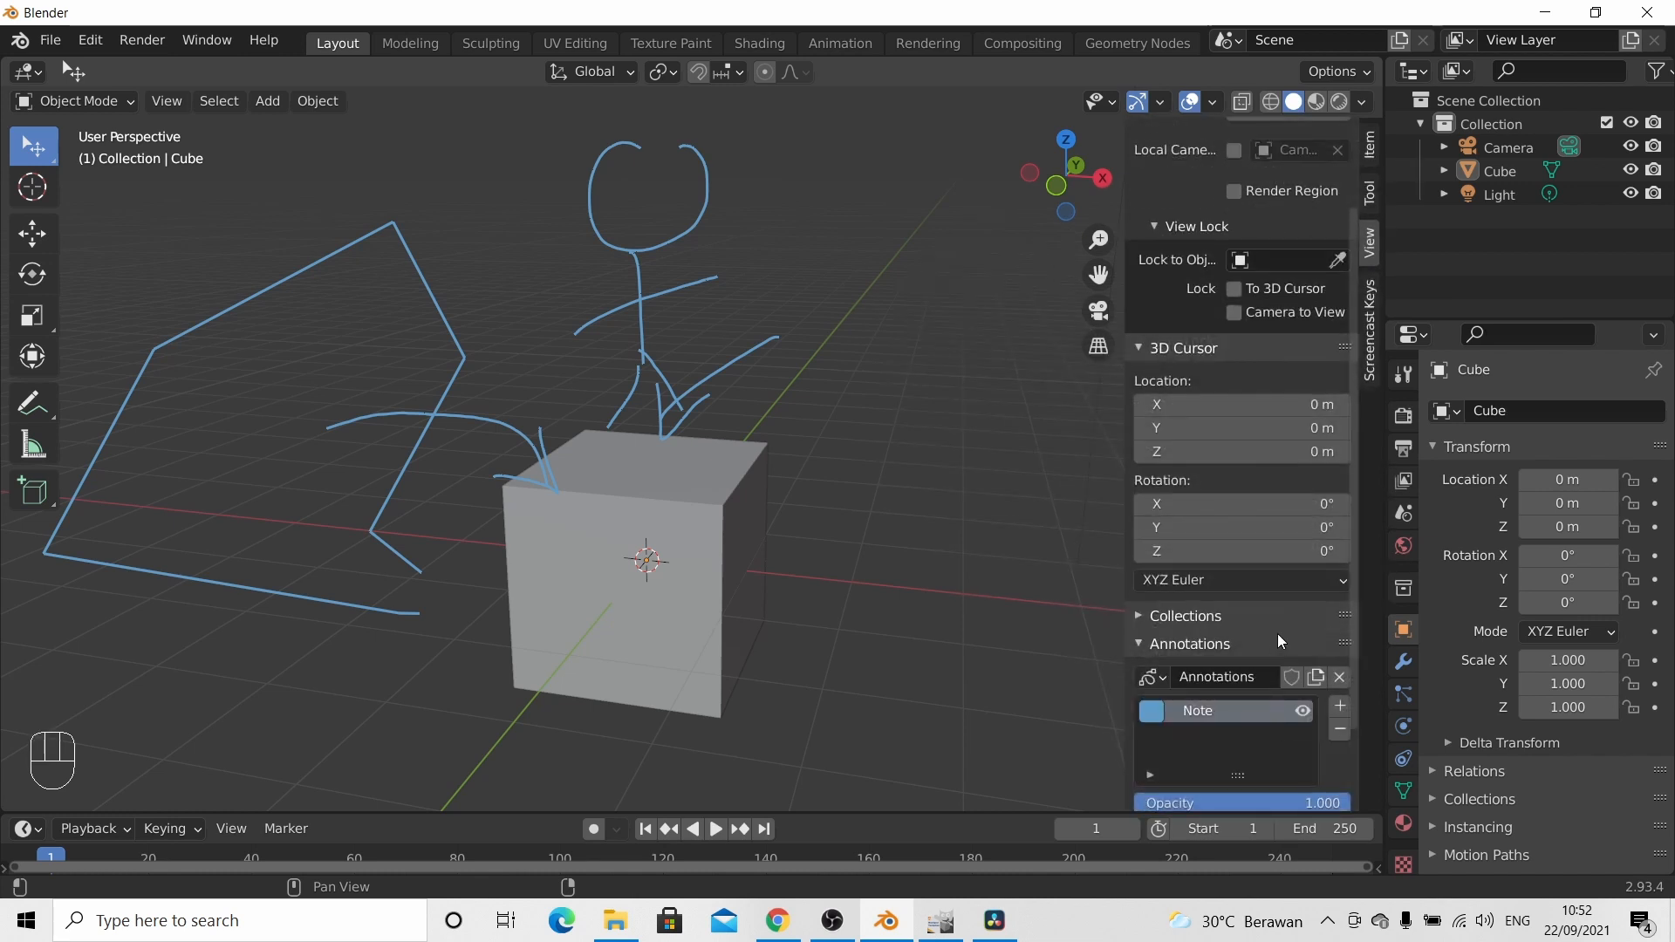
scroll(1278, 649, down, 2)
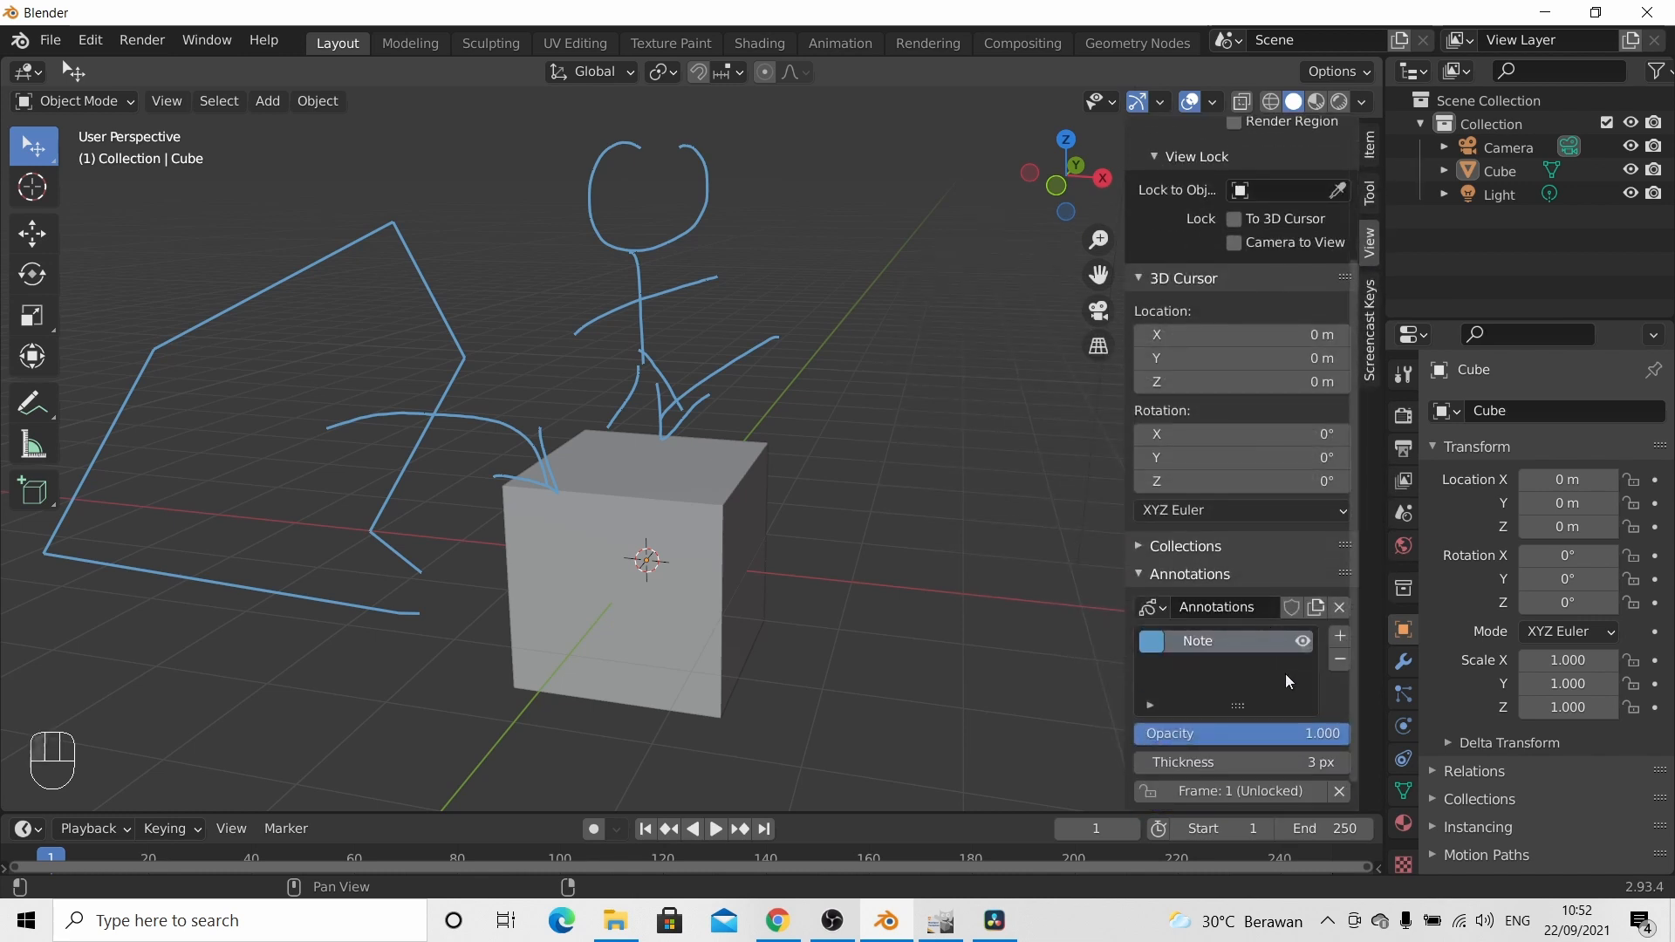
click(1338, 662)
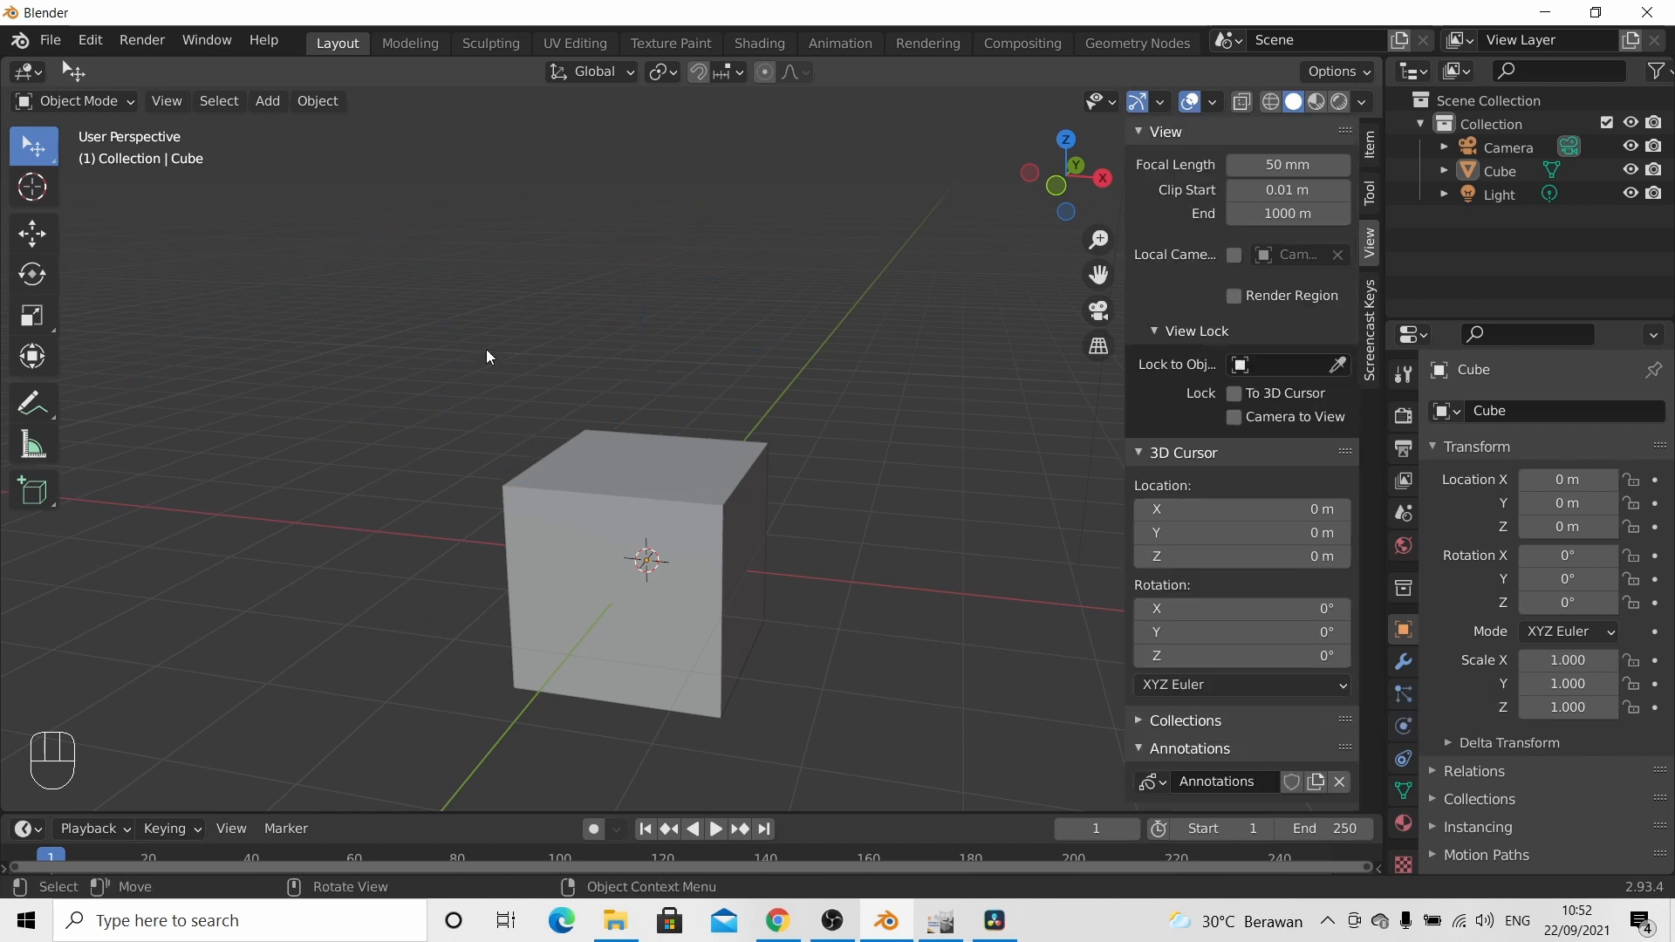
key(n)
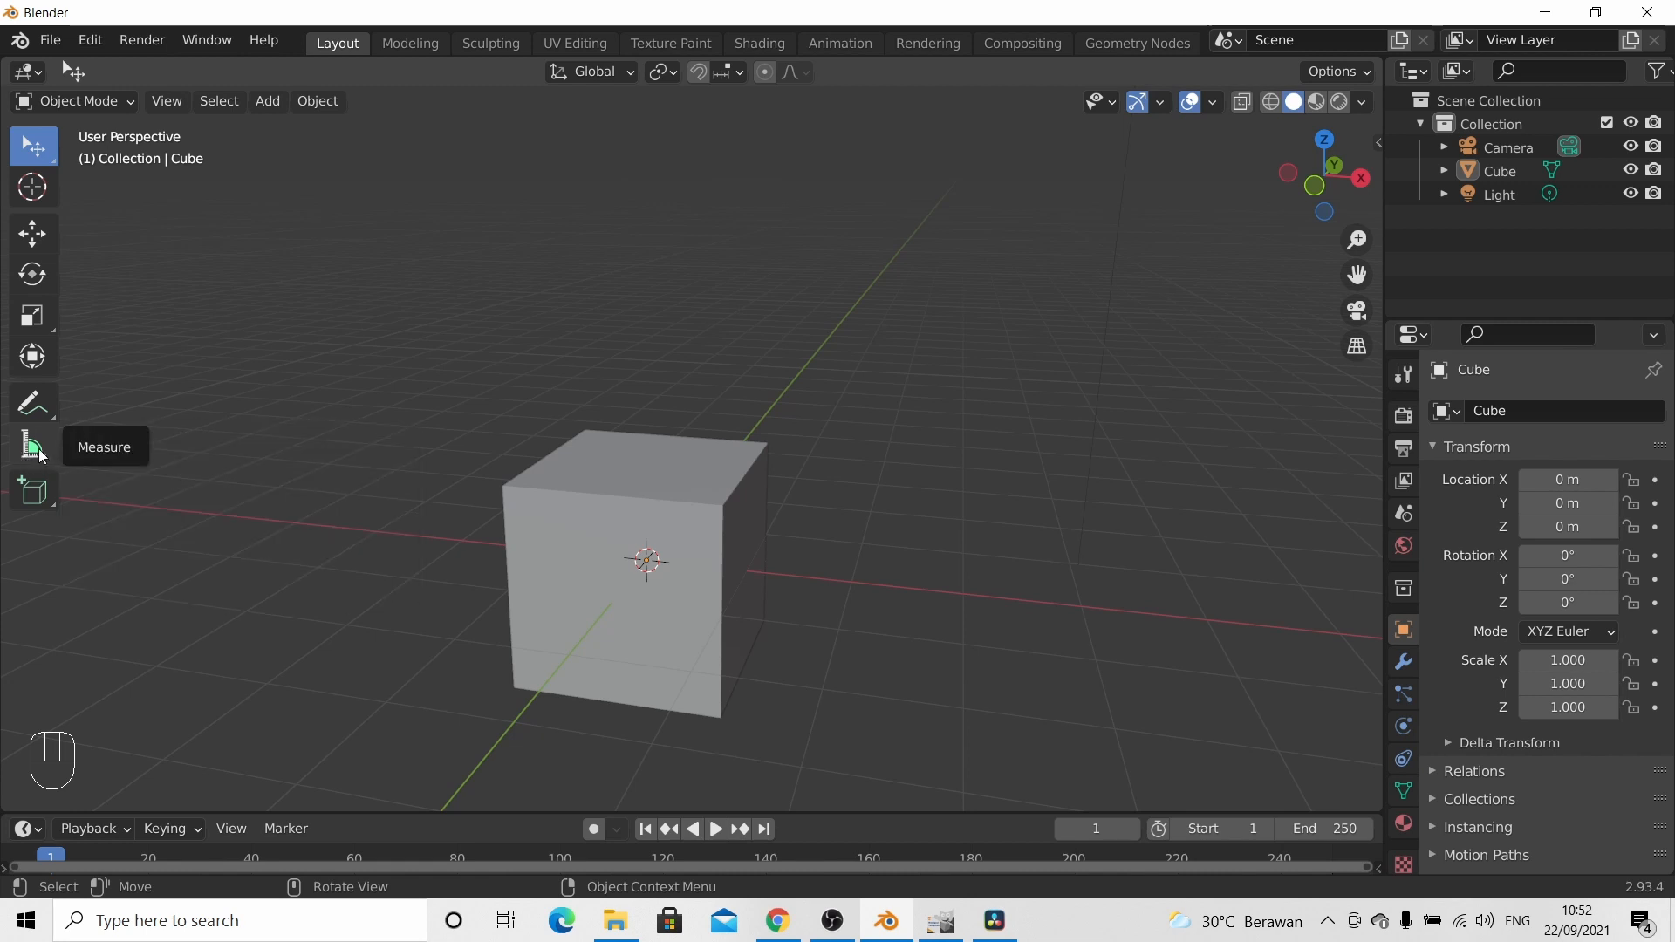
Step: Measure diagonally across the cube's top face, and move the ruler's front-corner end to the lower corner shared by the two visible side faces
click(26, 455)
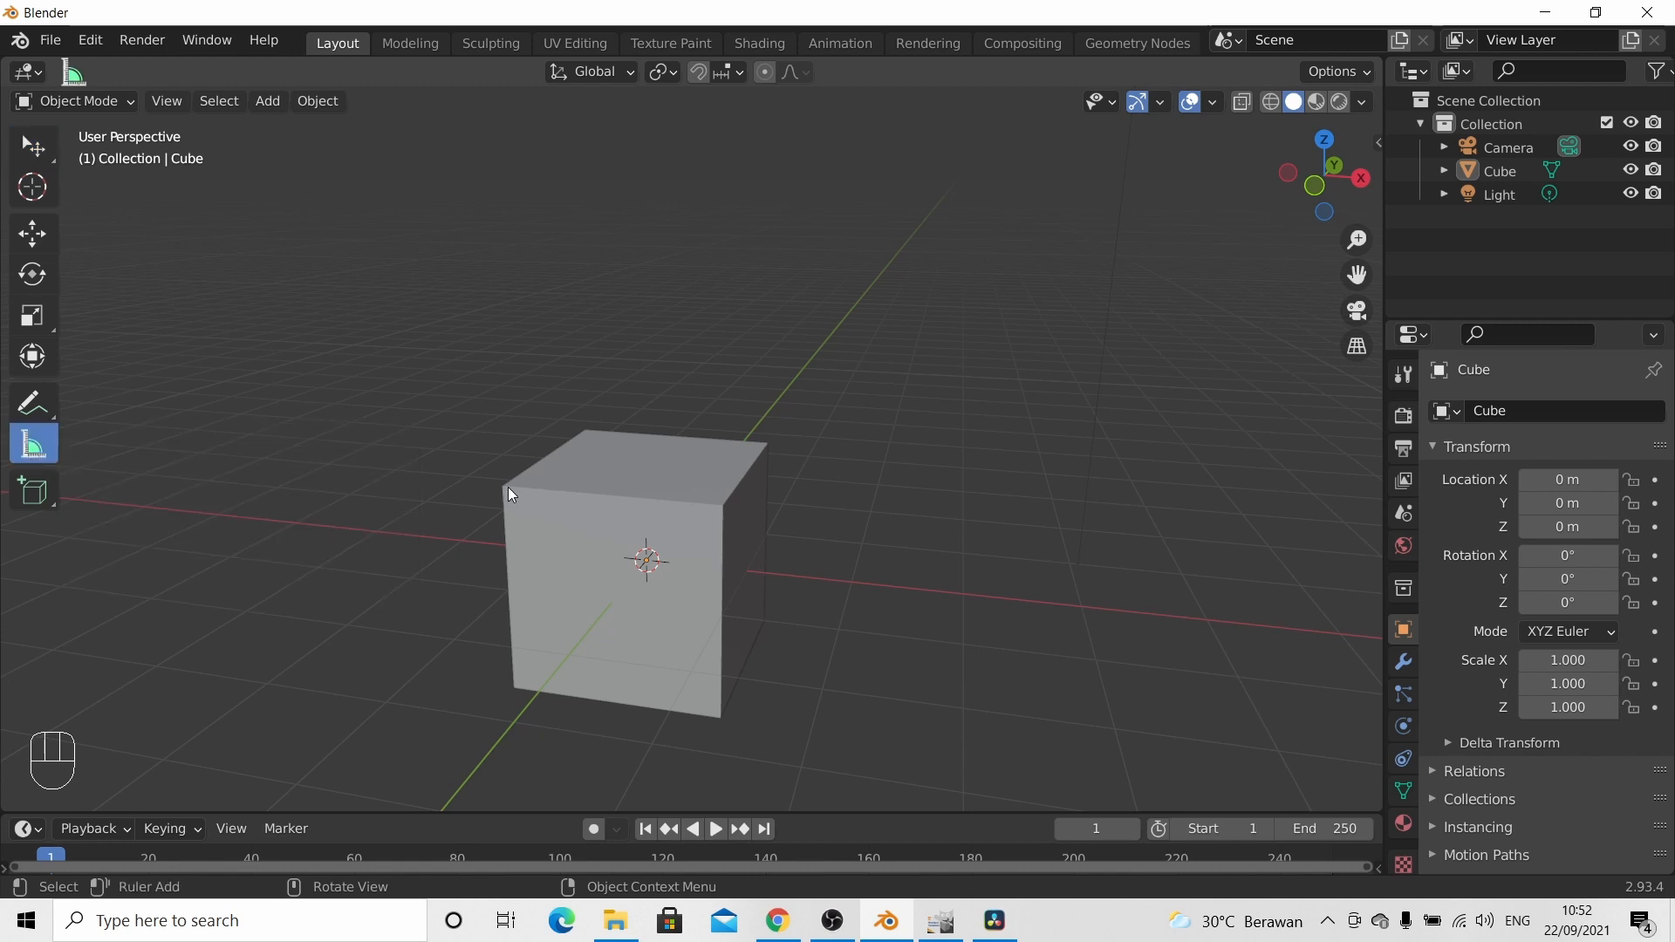
drag(504, 487, 767, 443)
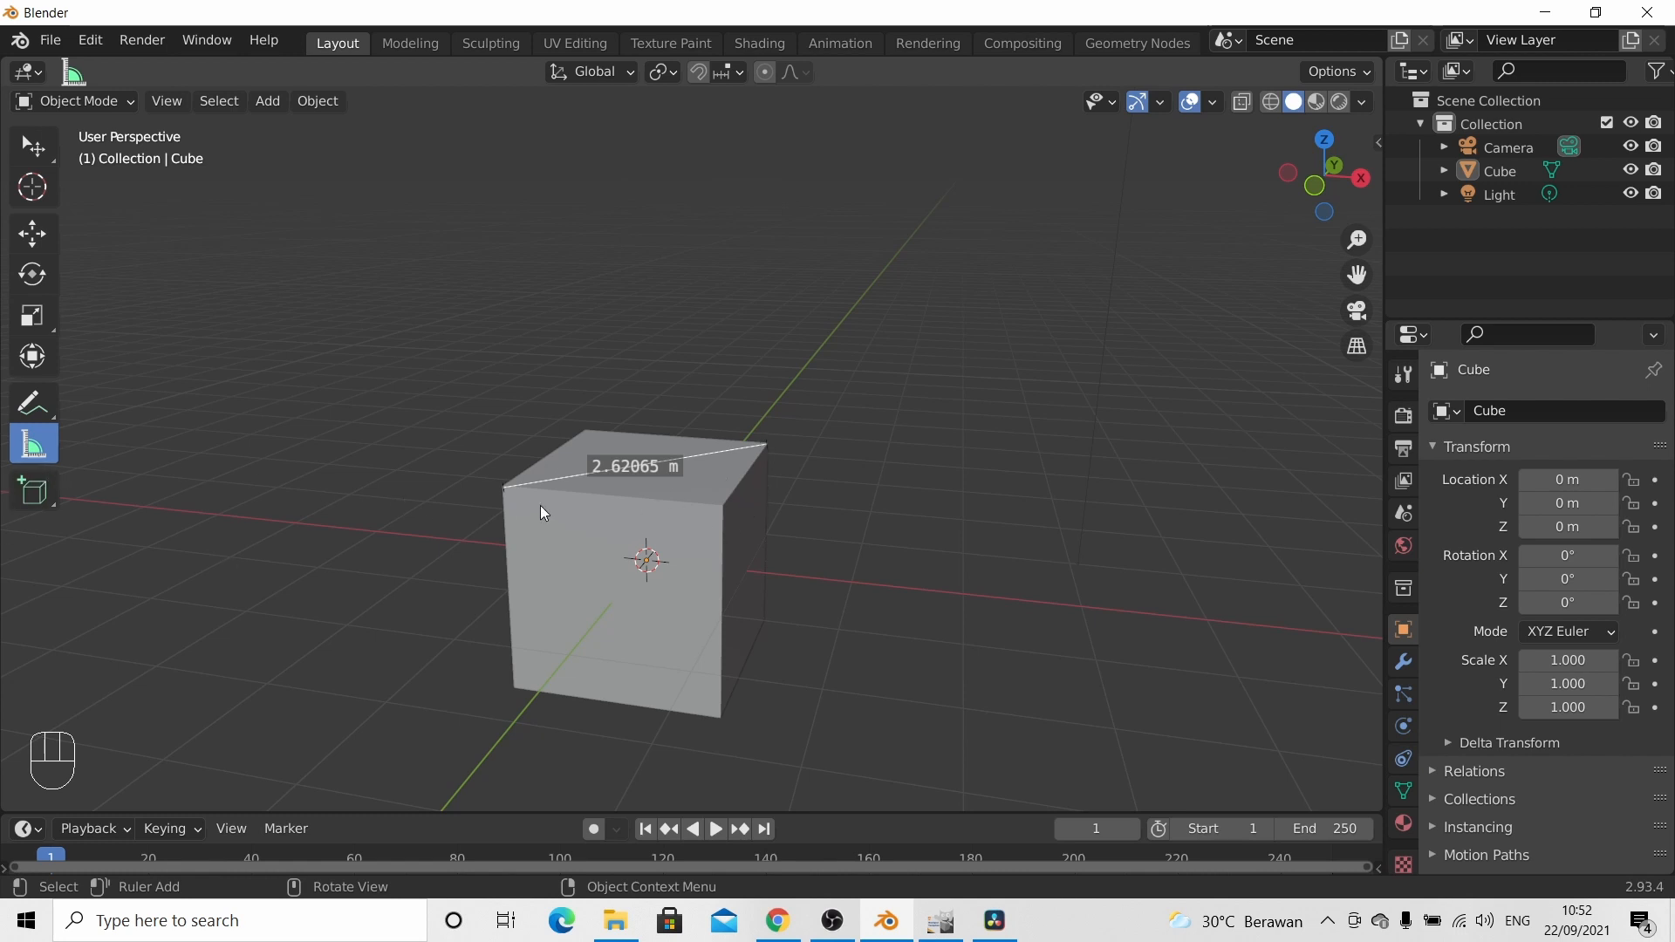
drag(505, 487, 723, 711)
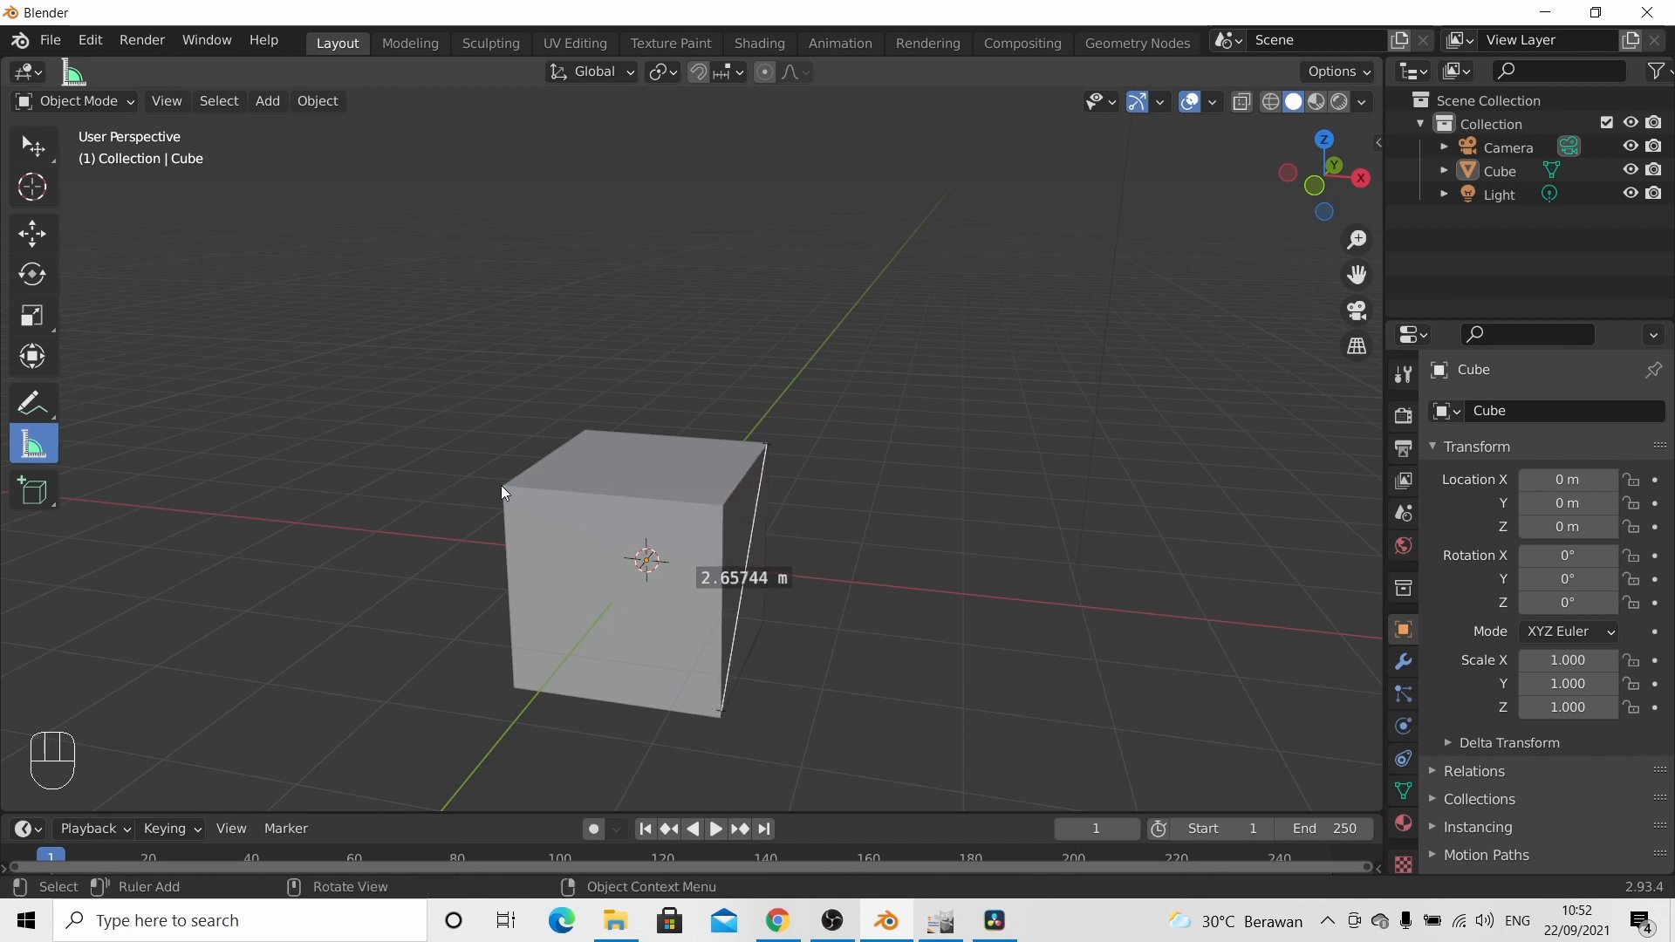
Step: Measure the diagonal of the cube's front face, pull the ruler's lower end above the cube and delete that ruler
drag(501, 485, 722, 710)
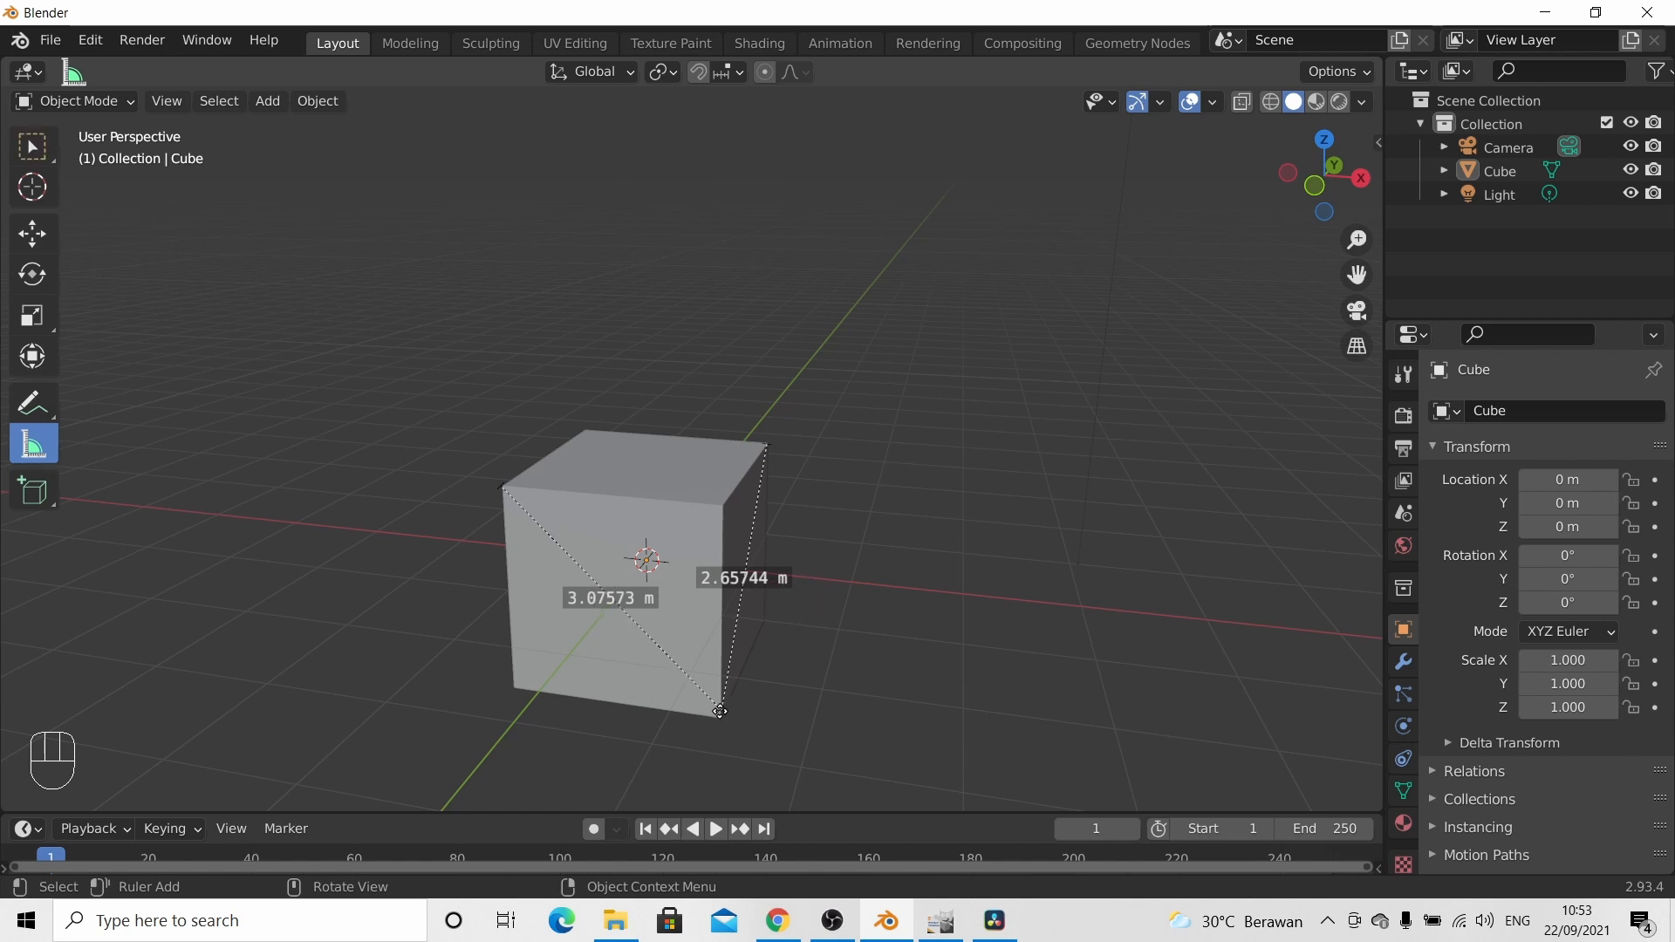
drag(720, 711, 740, 254)
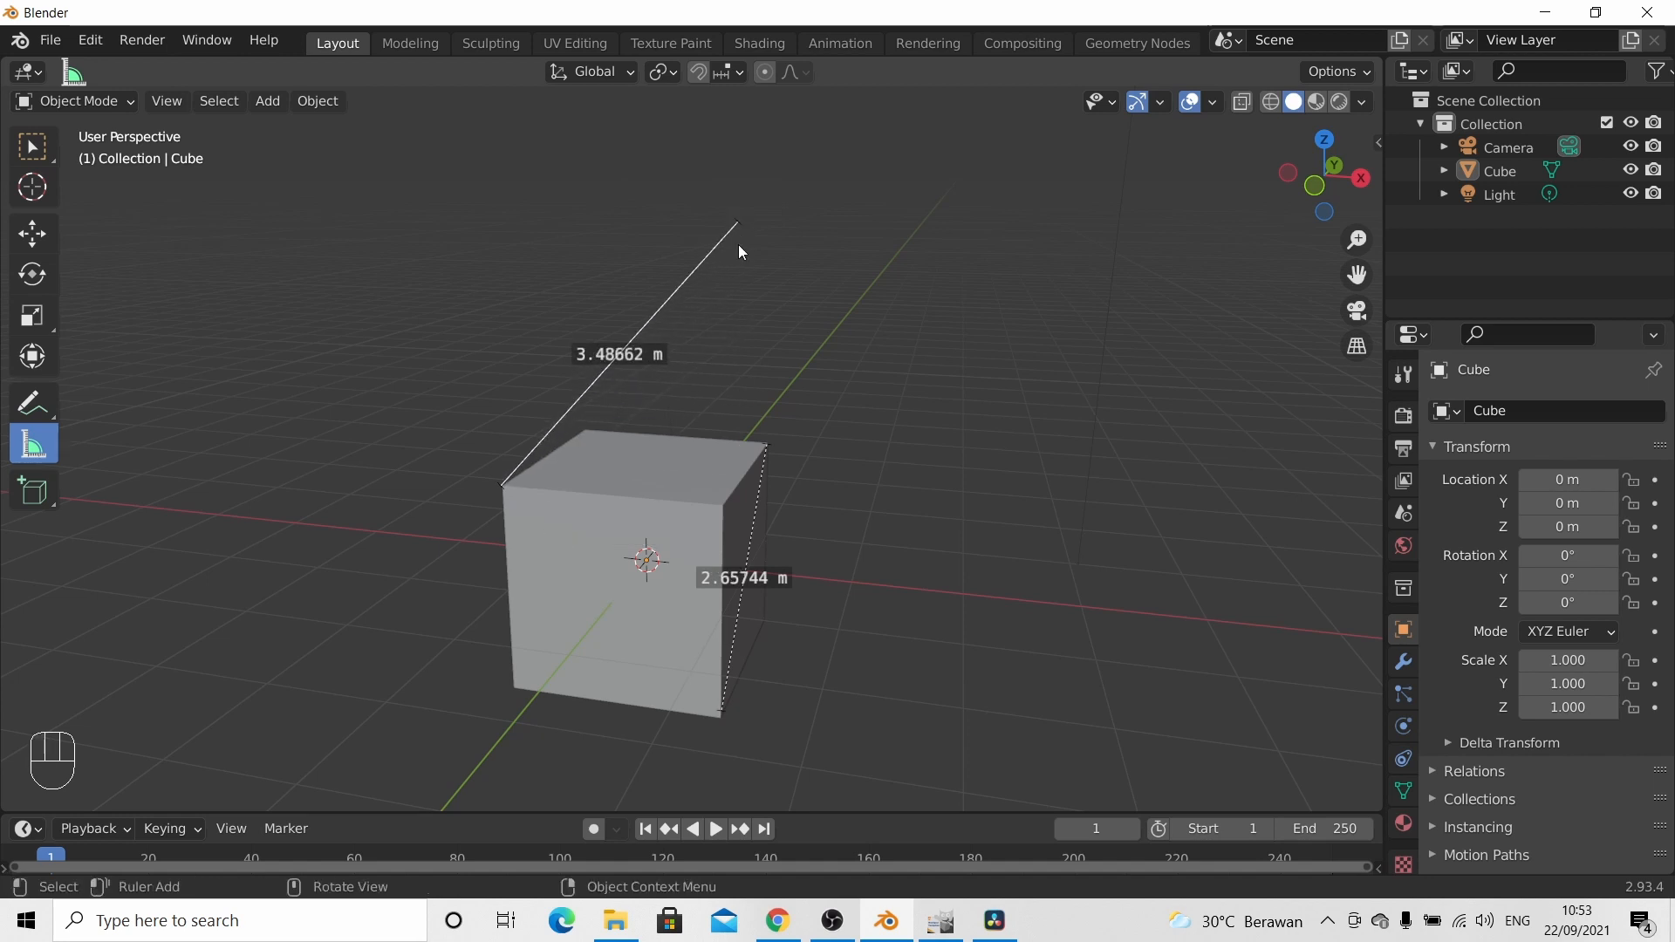
key(Delete)
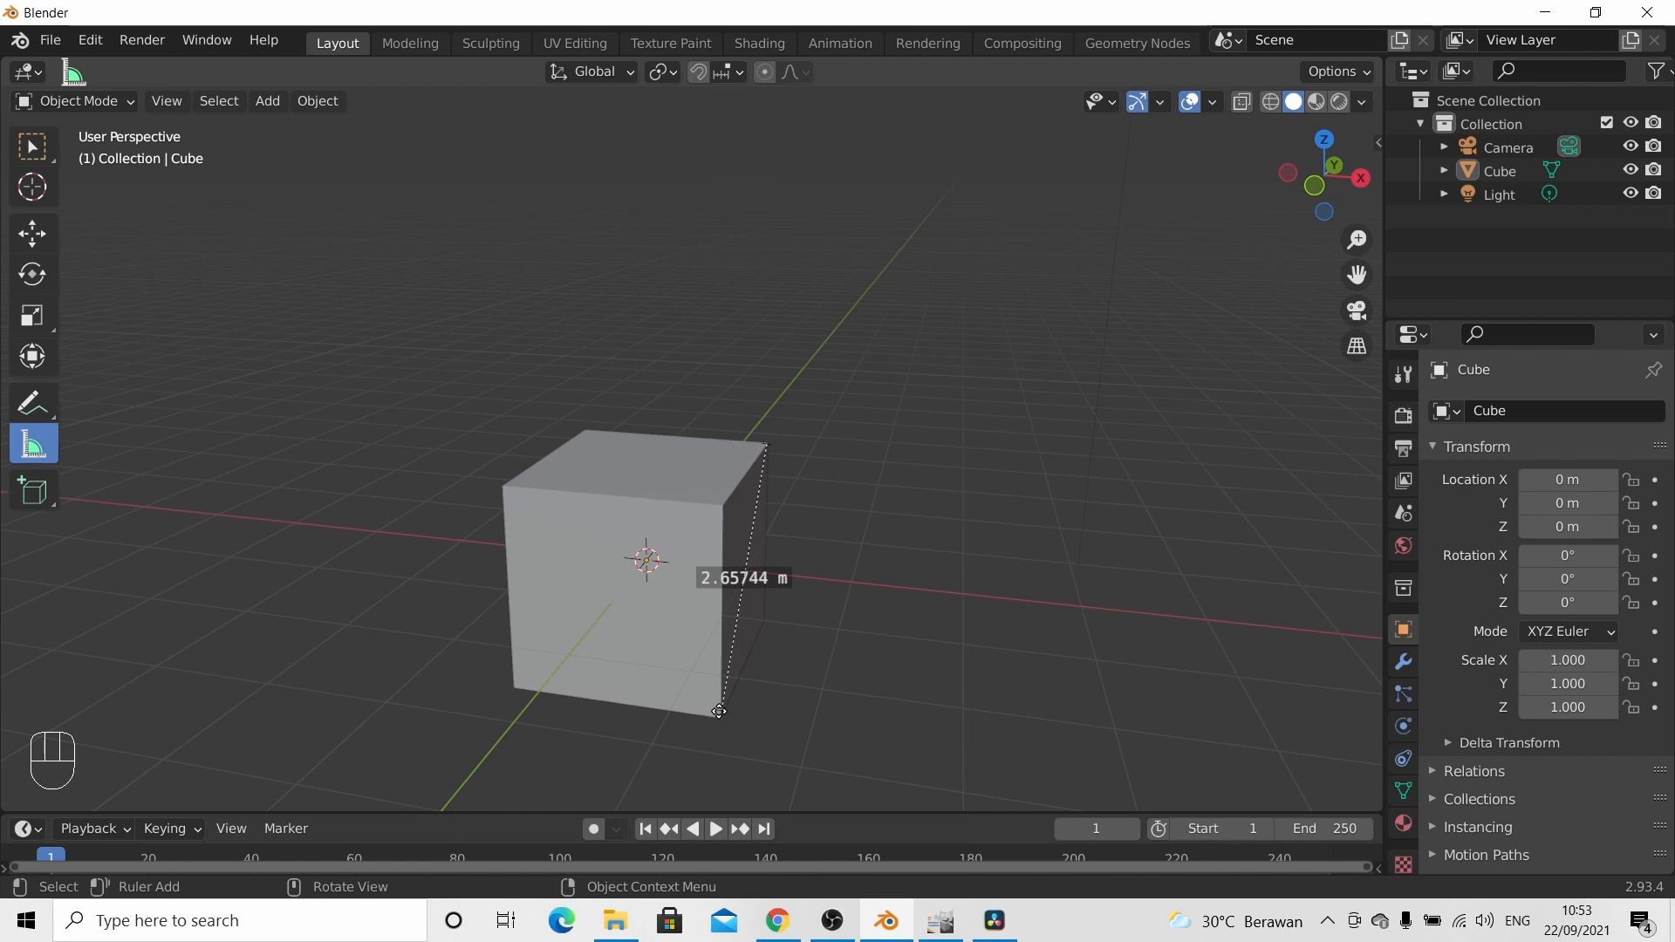
Step: Pull the lower end of the cube's remaining ruler into the empty space above the cube and delete that ruler
drag(720, 711, 603, 282)
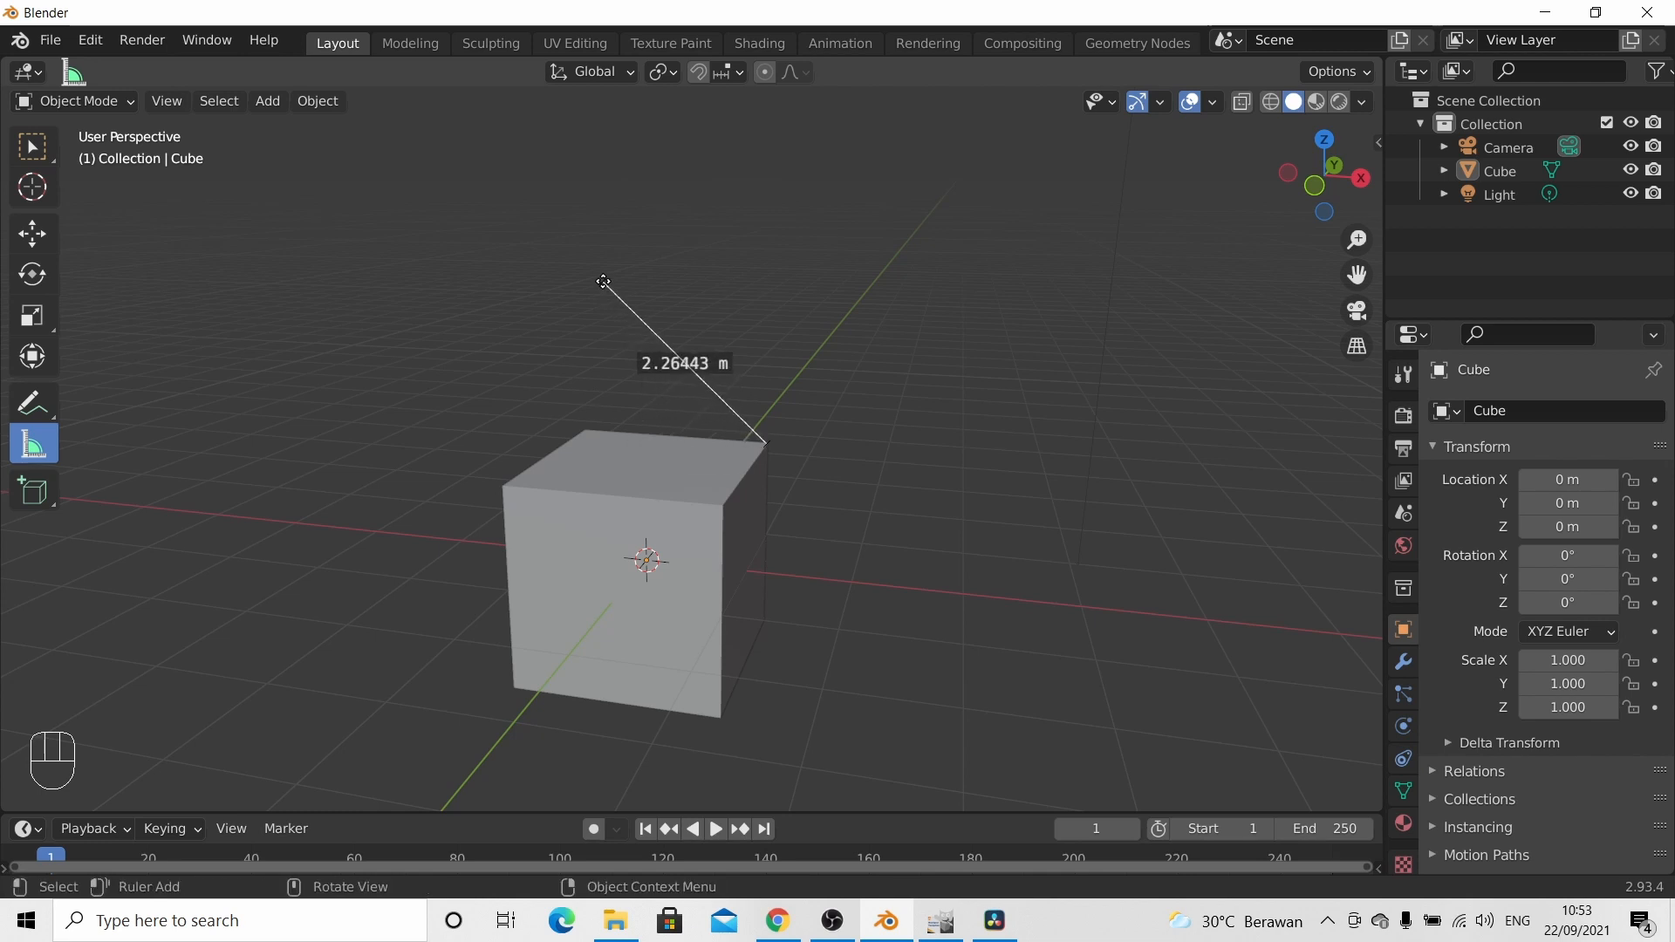
key(Delete)
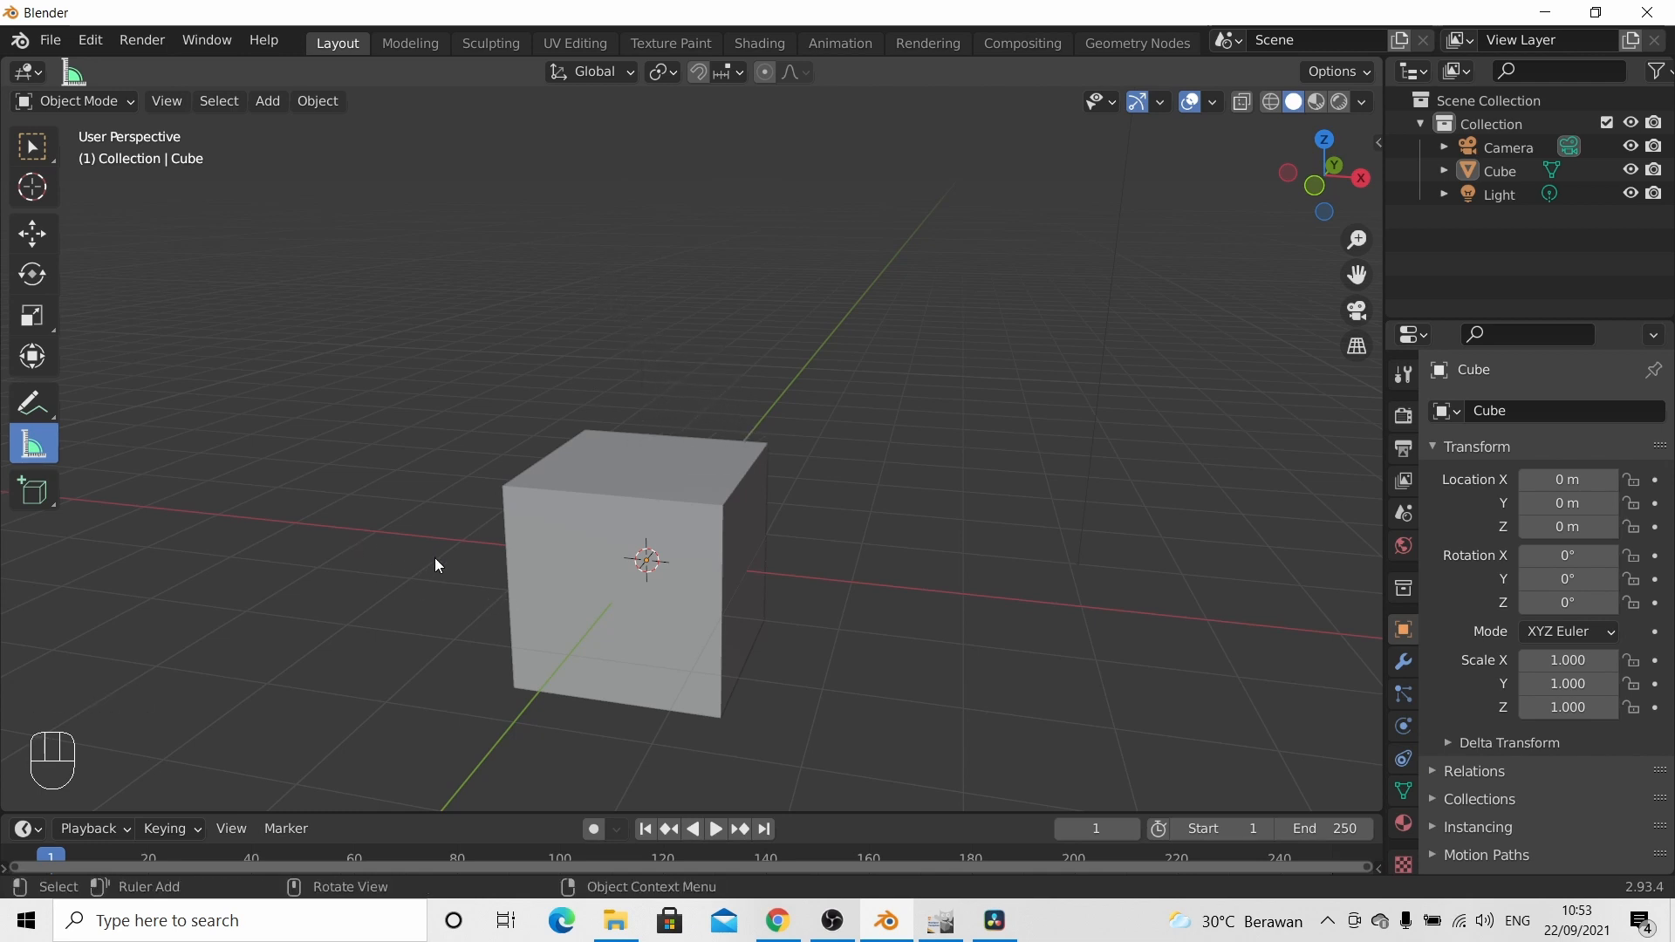
Step: Draw an upright cone from the cube's top face with the Add Cone tool, centred at about X -1.55, Y 1.55, Z 2.22 m
click(44, 504)
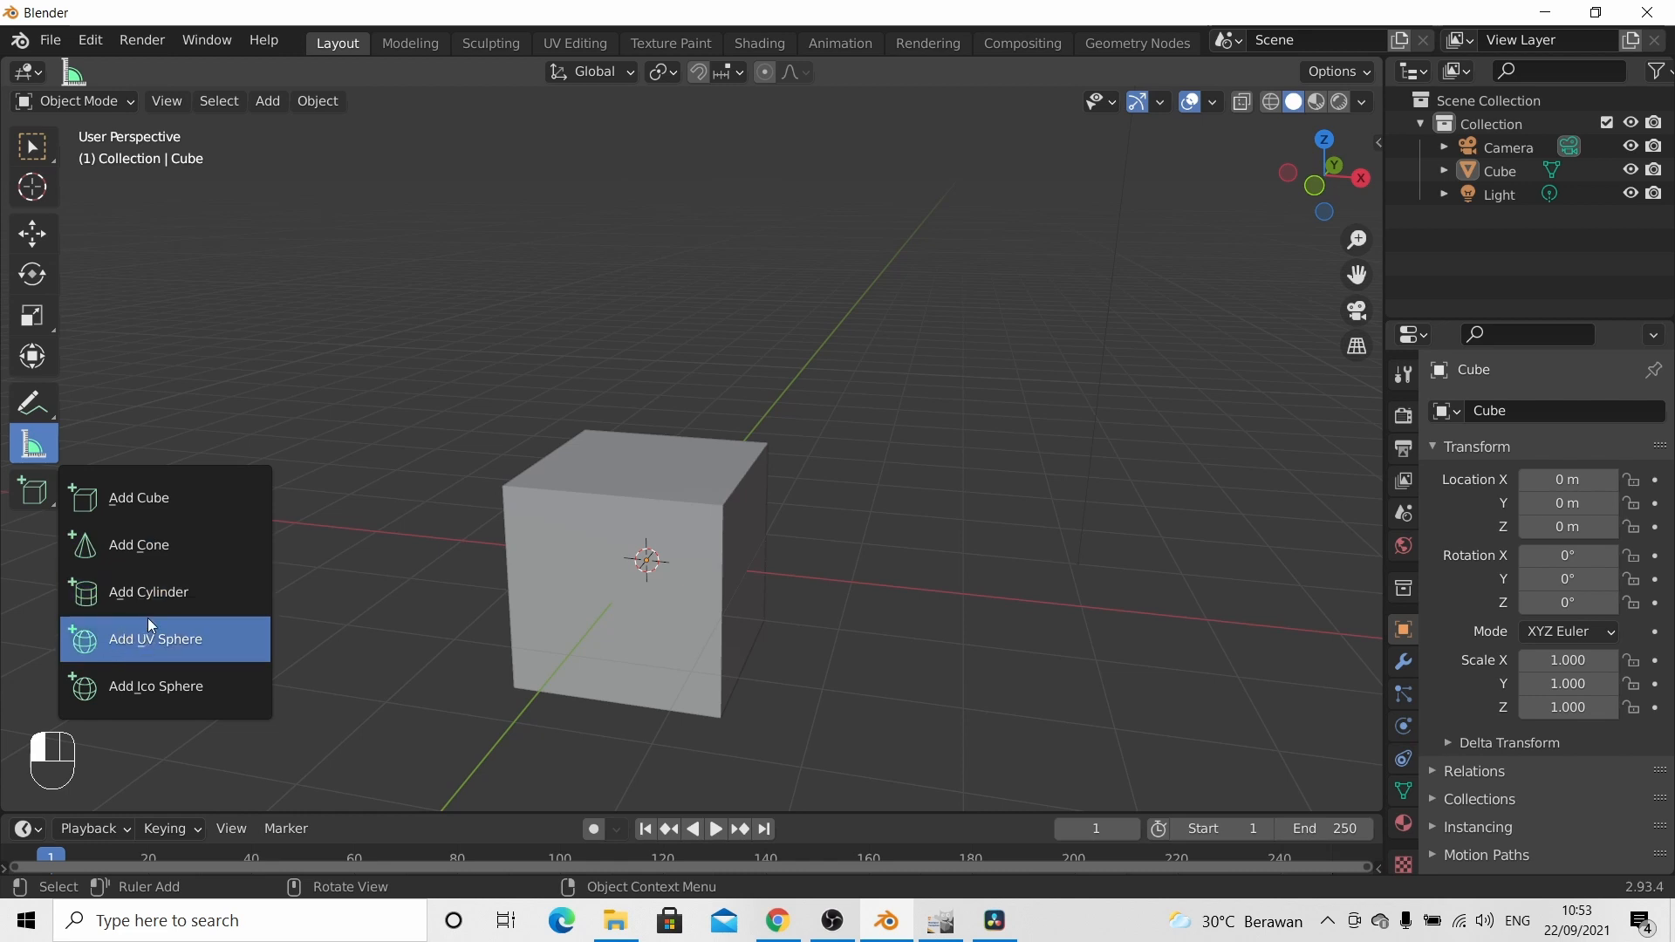
click(134, 553)
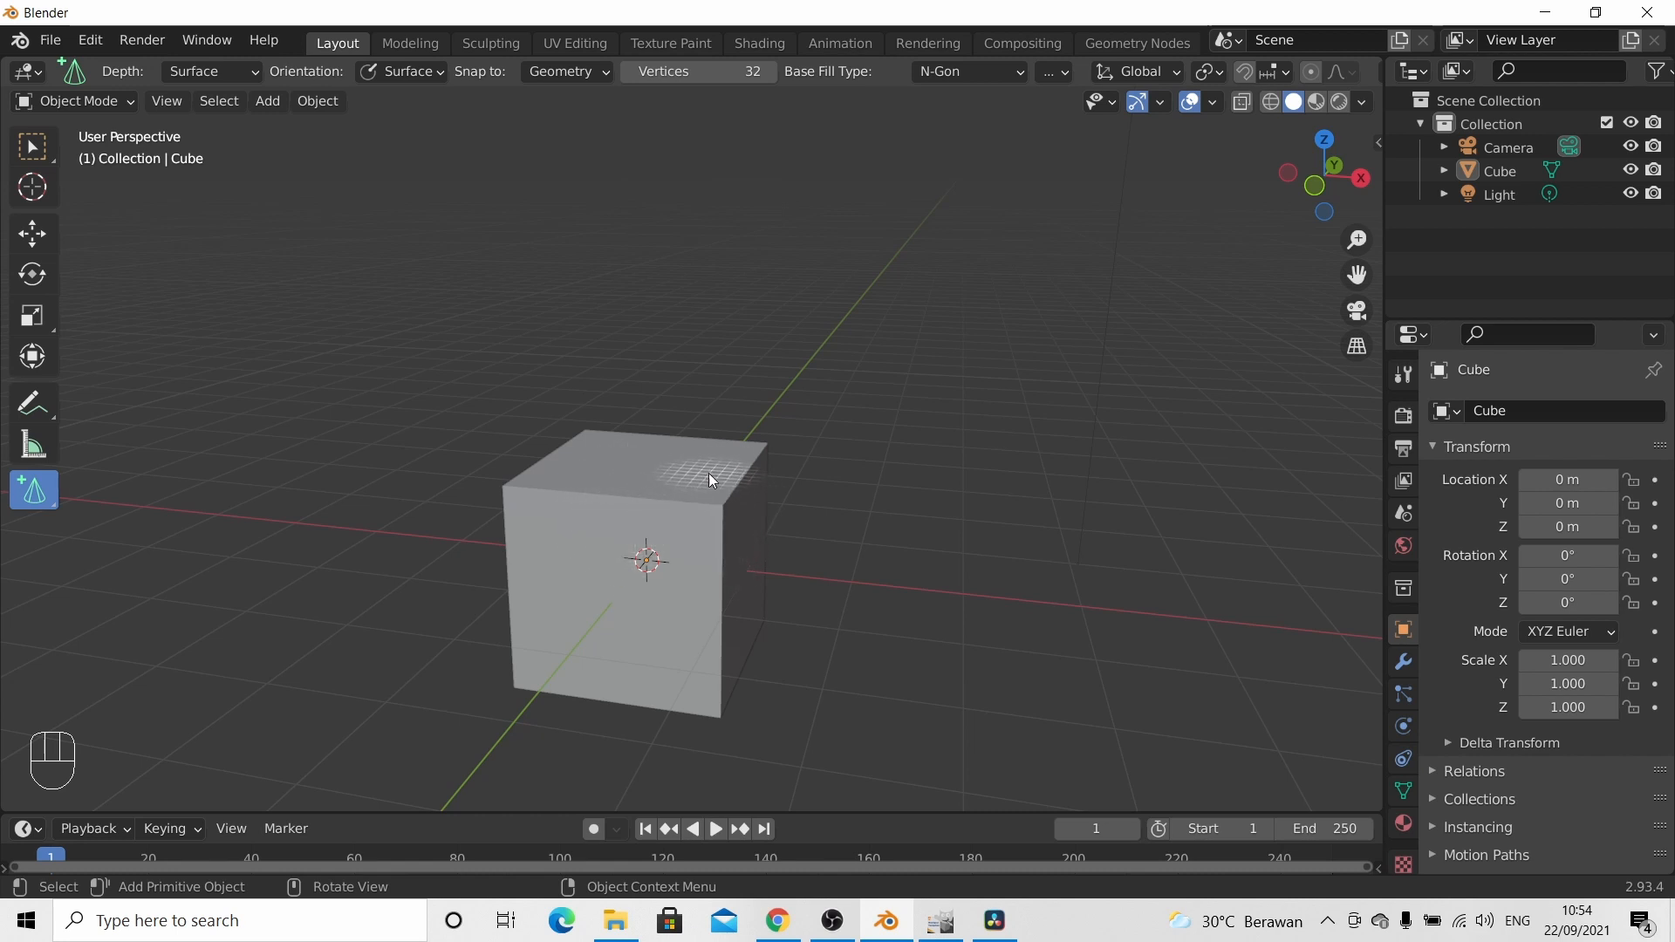
click(641, 472)
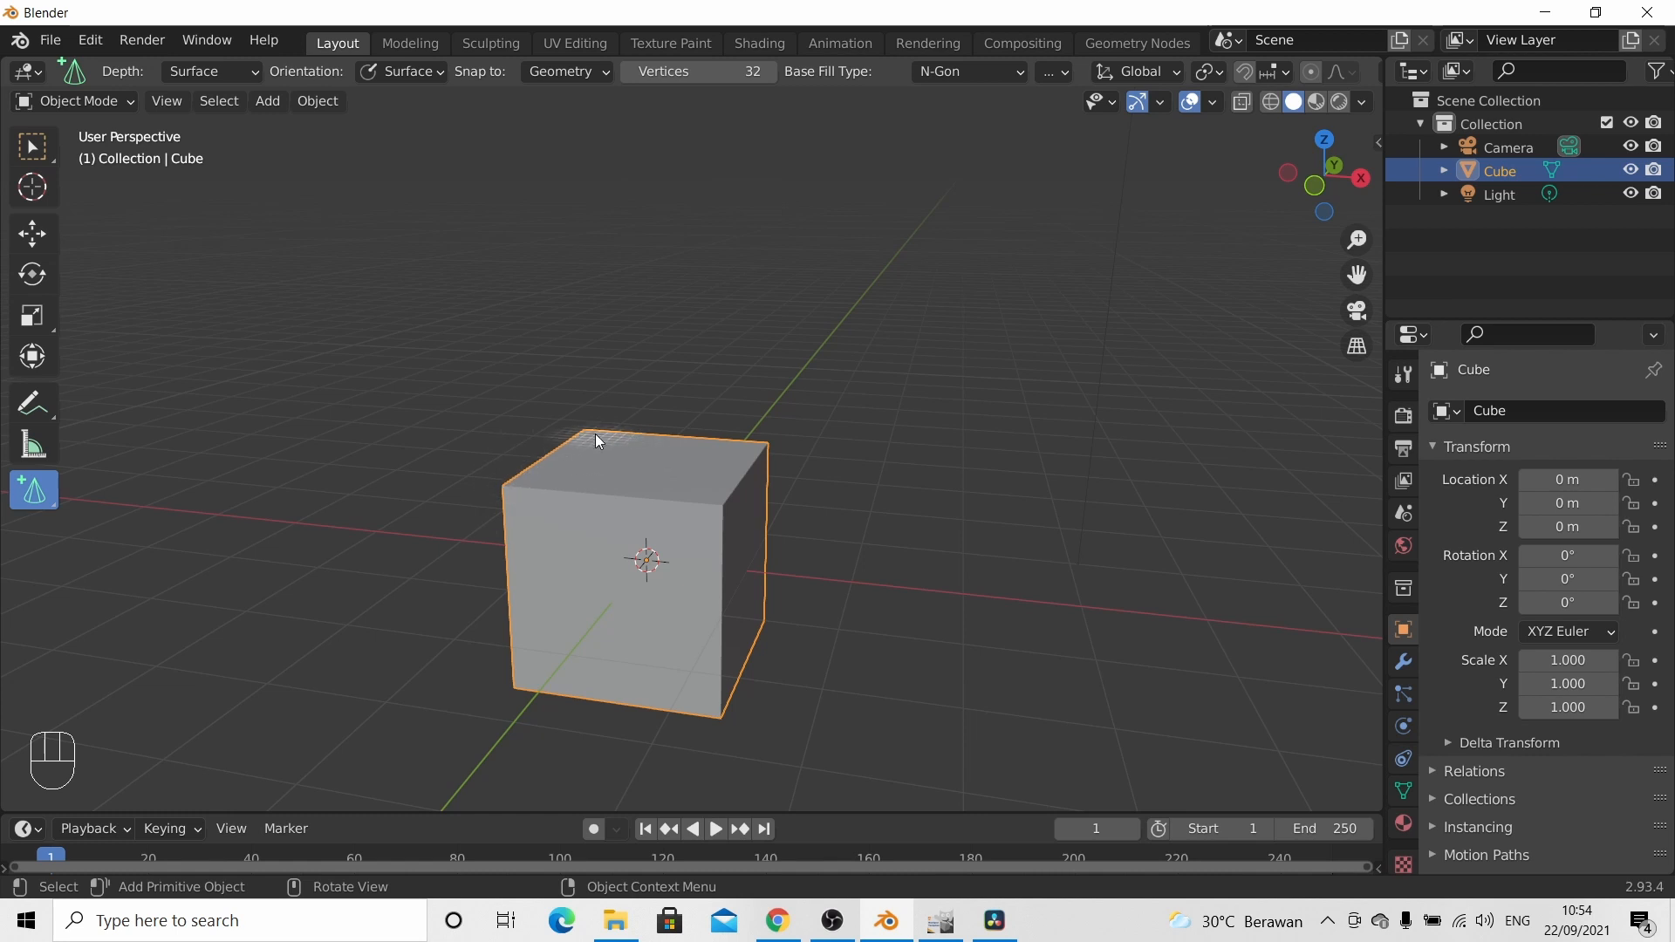
shift+drag(648, 486, 625, 387)
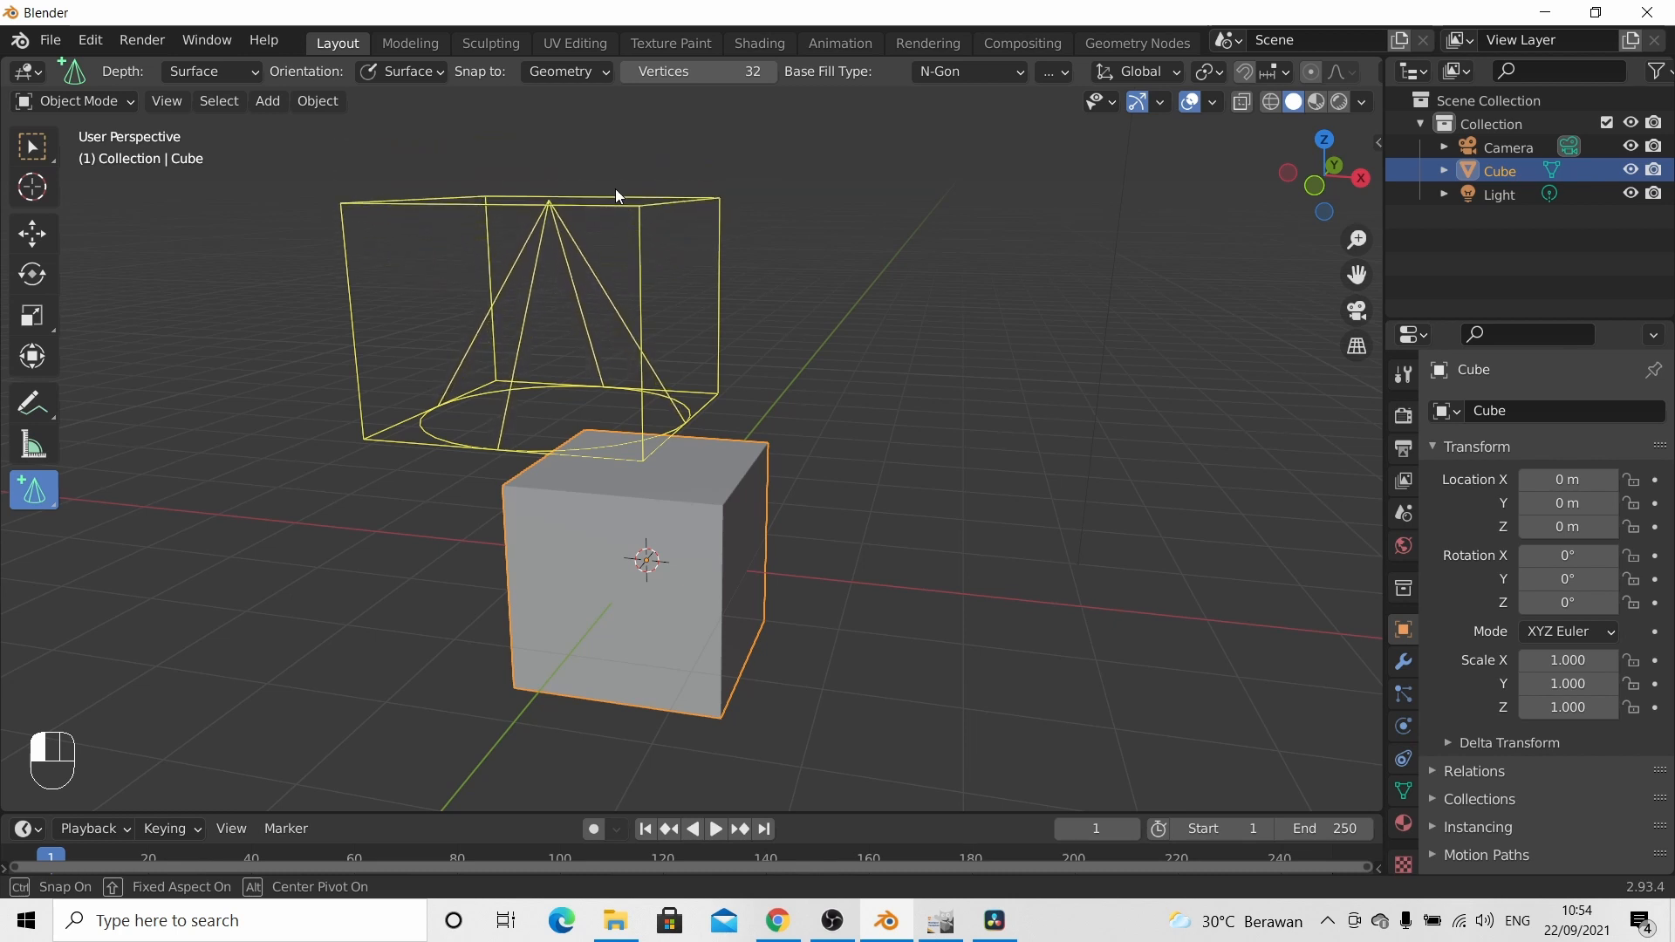
click(618, 193)
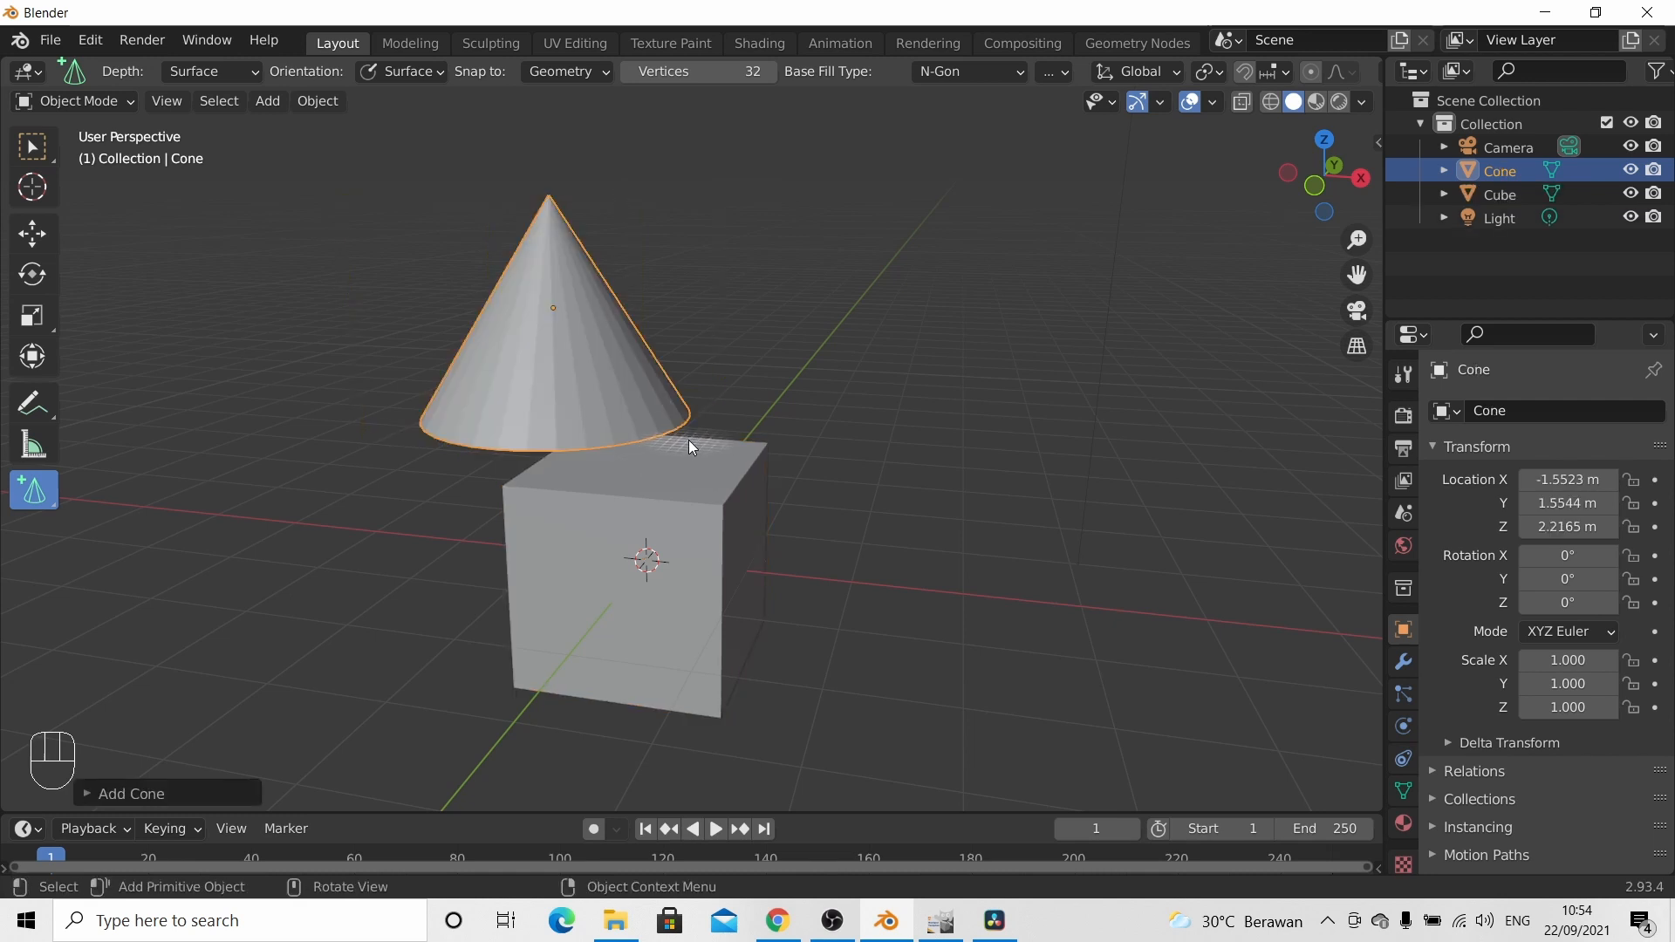
Step: Draw a horizontal cylinder outward from the cube's positive-Y face with the Add Cylinder tool, centred at about X -0.90, Y 3.39, Z -1.07 m
middle_drag(731, 479, 722, 433)
shift+middle_drag(818, 469, 564, 516)
shift+middle_drag(899, 449, 580, 441)
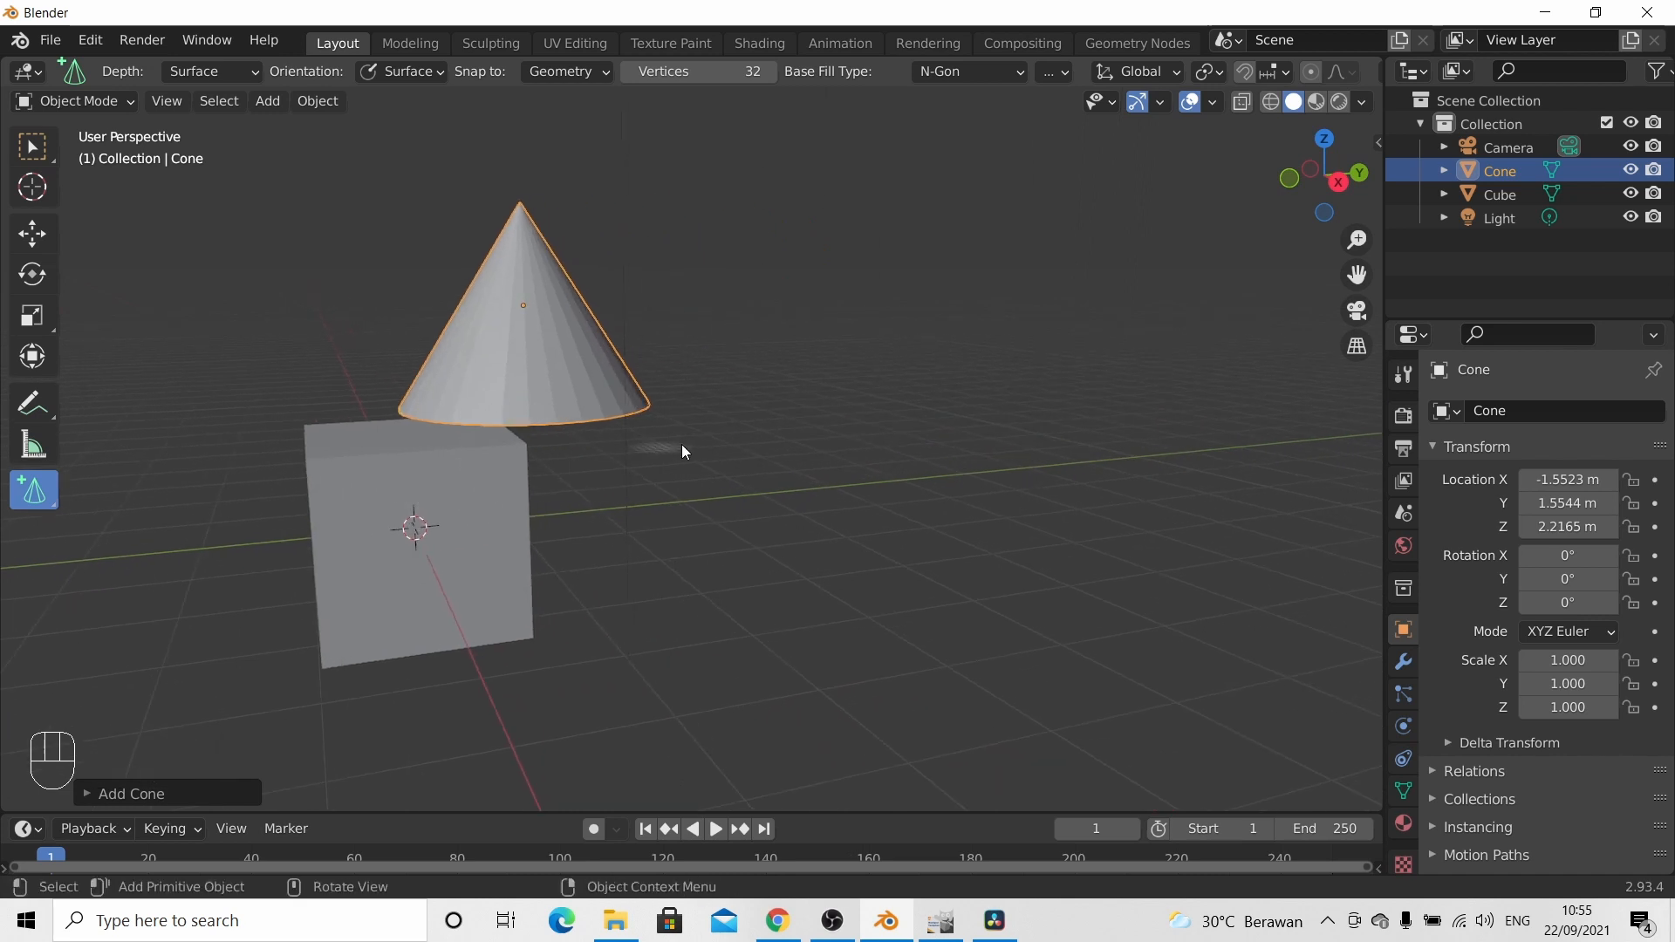
middle_drag(682, 443, 618, 410)
shift+middle_drag(822, 484, 663, 563)
scroll(682, 505, up, 4)
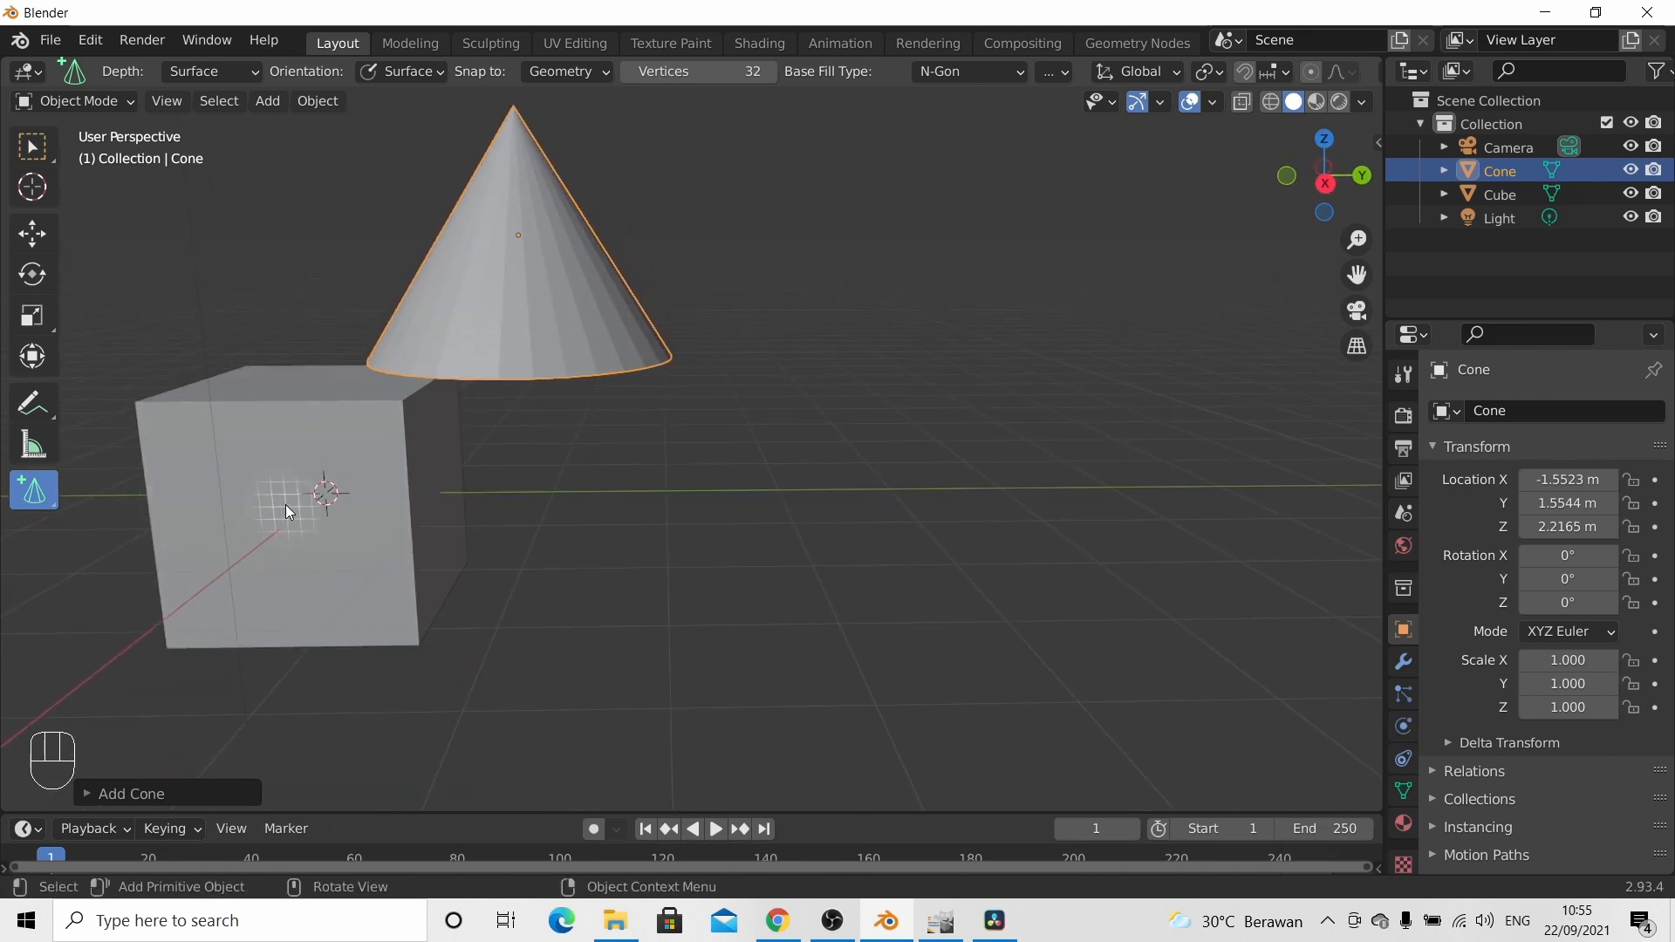
drag(42, 497, 134, 599)
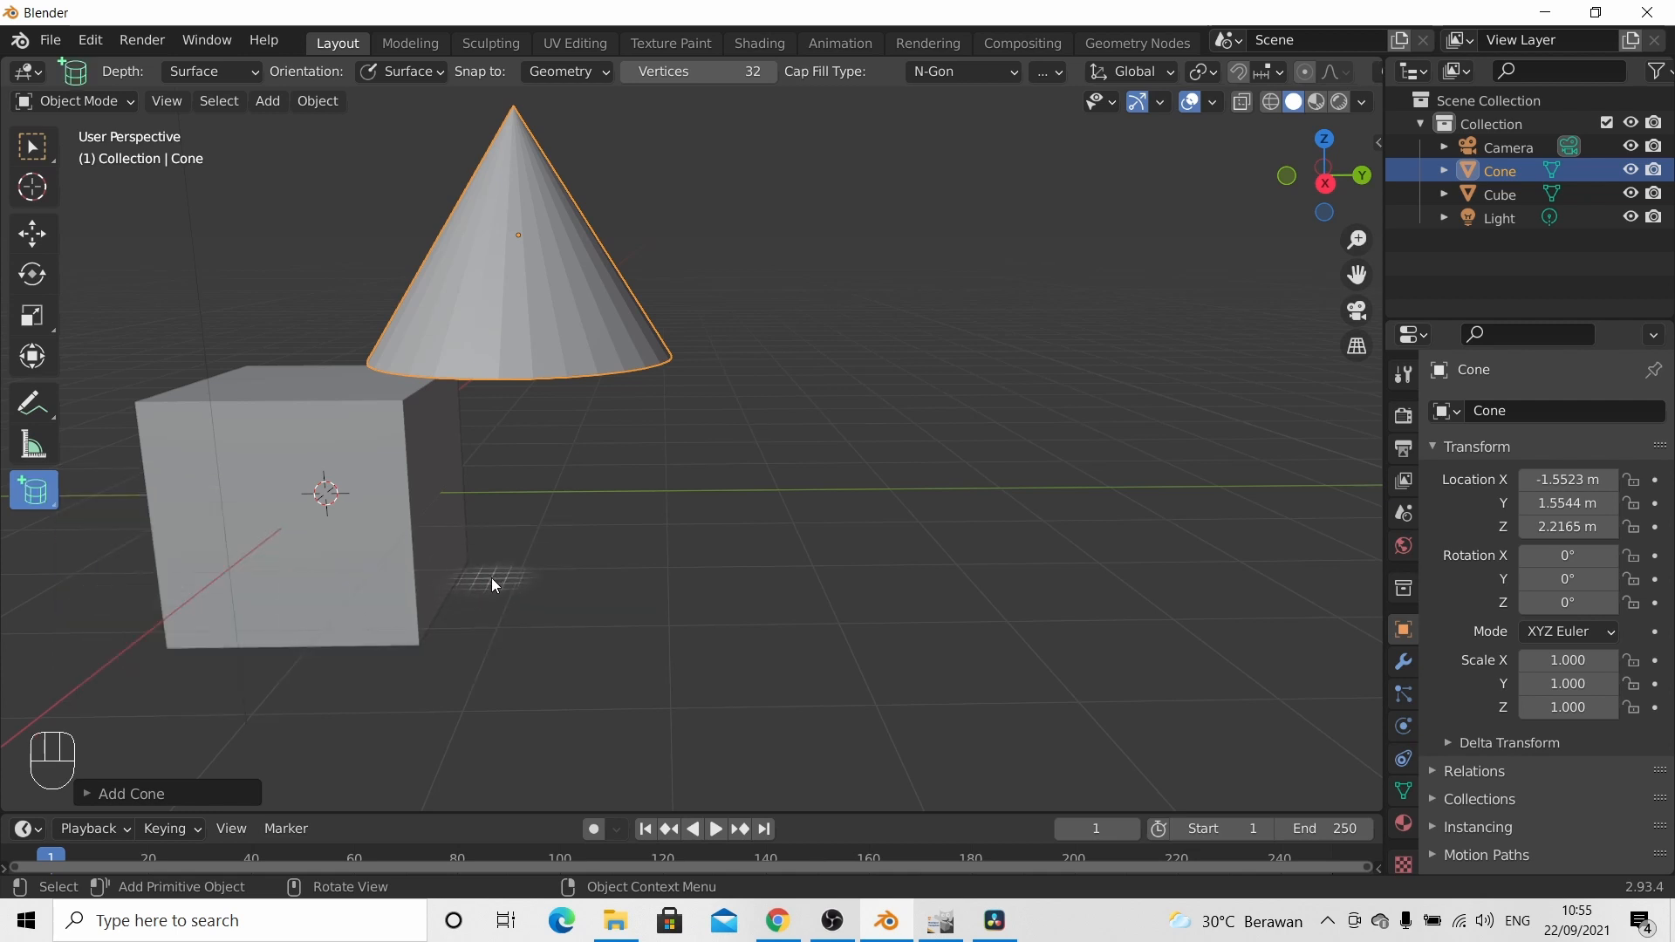
click(428, 524)
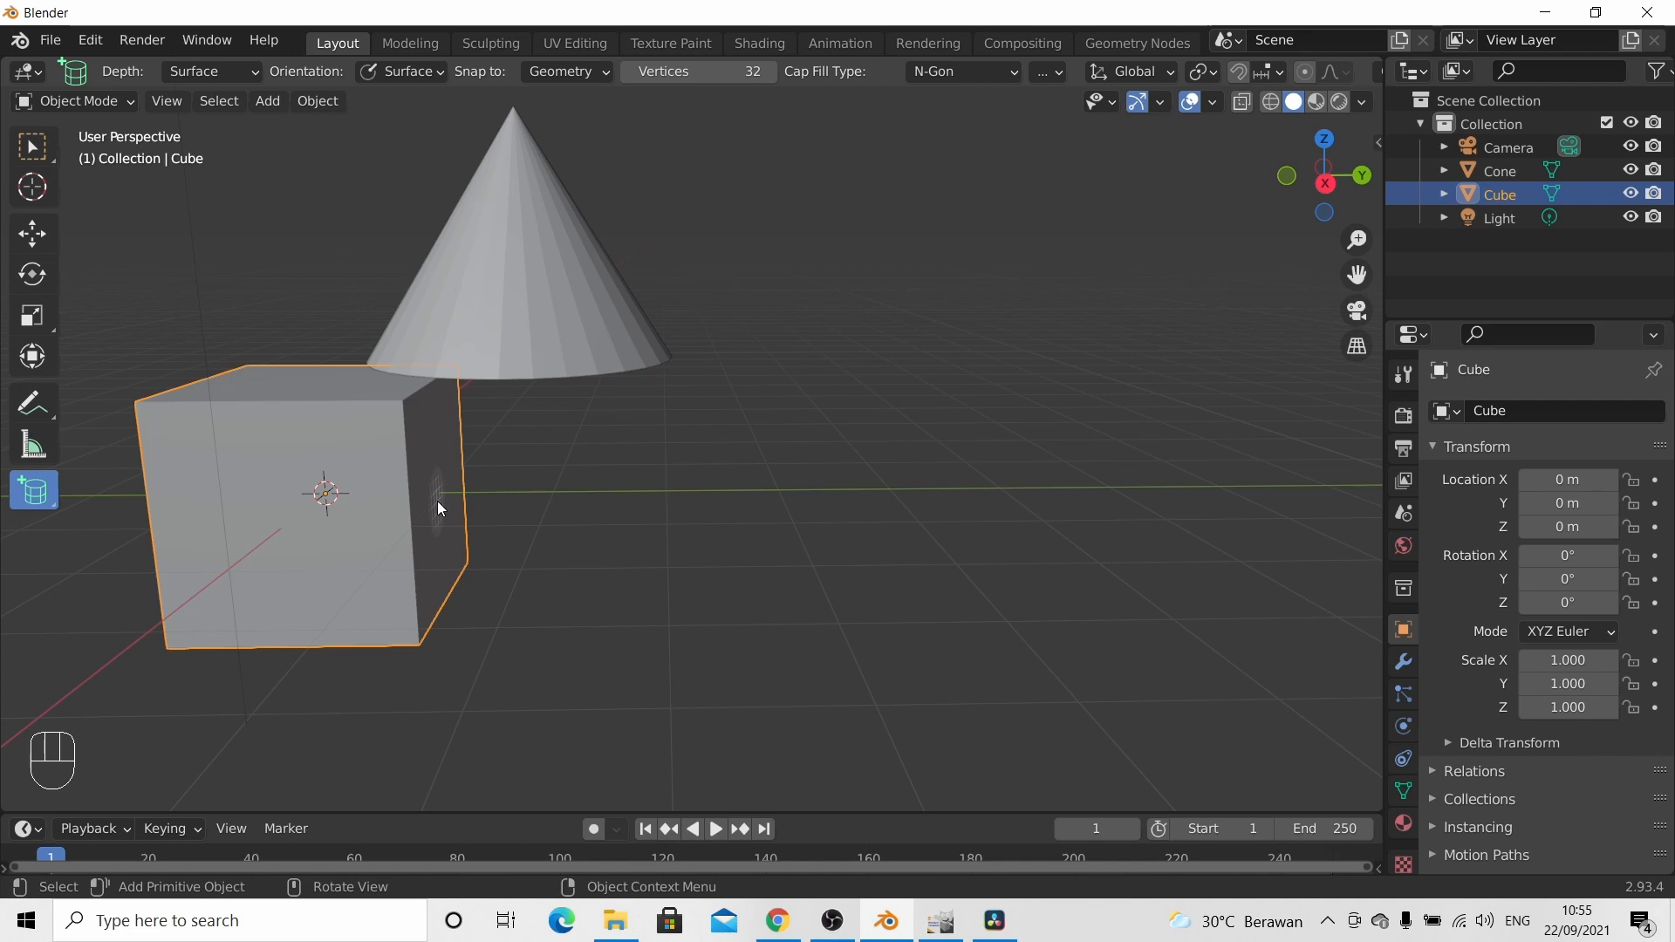
drag(437, 501, 484, 533)
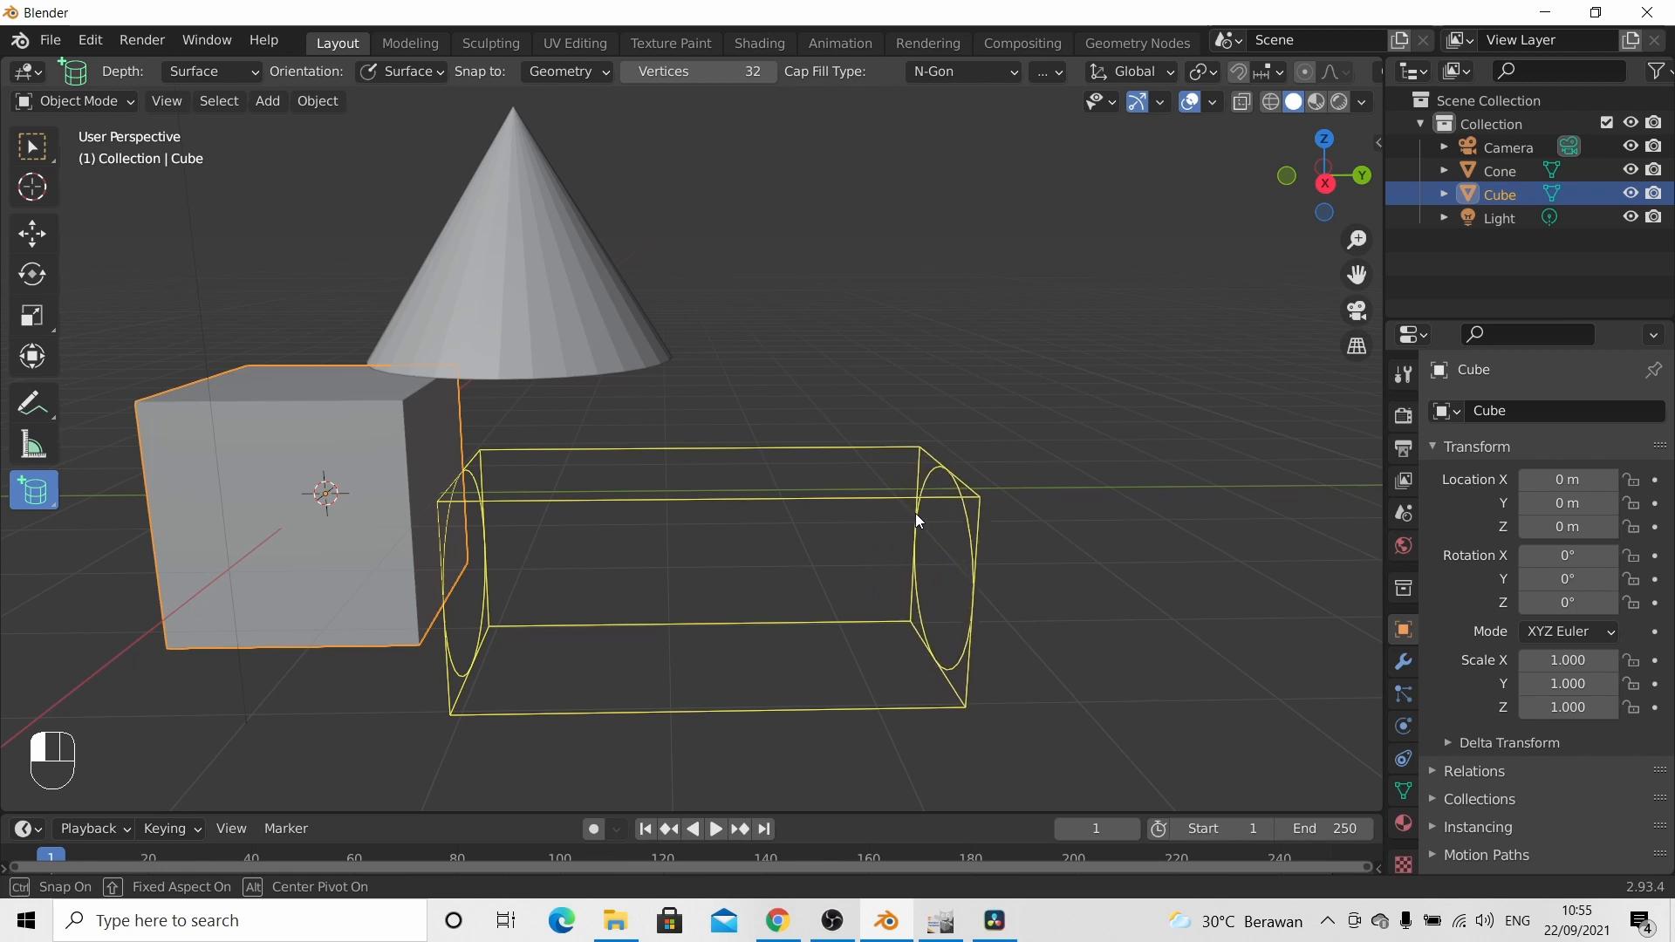
click(914, 513)
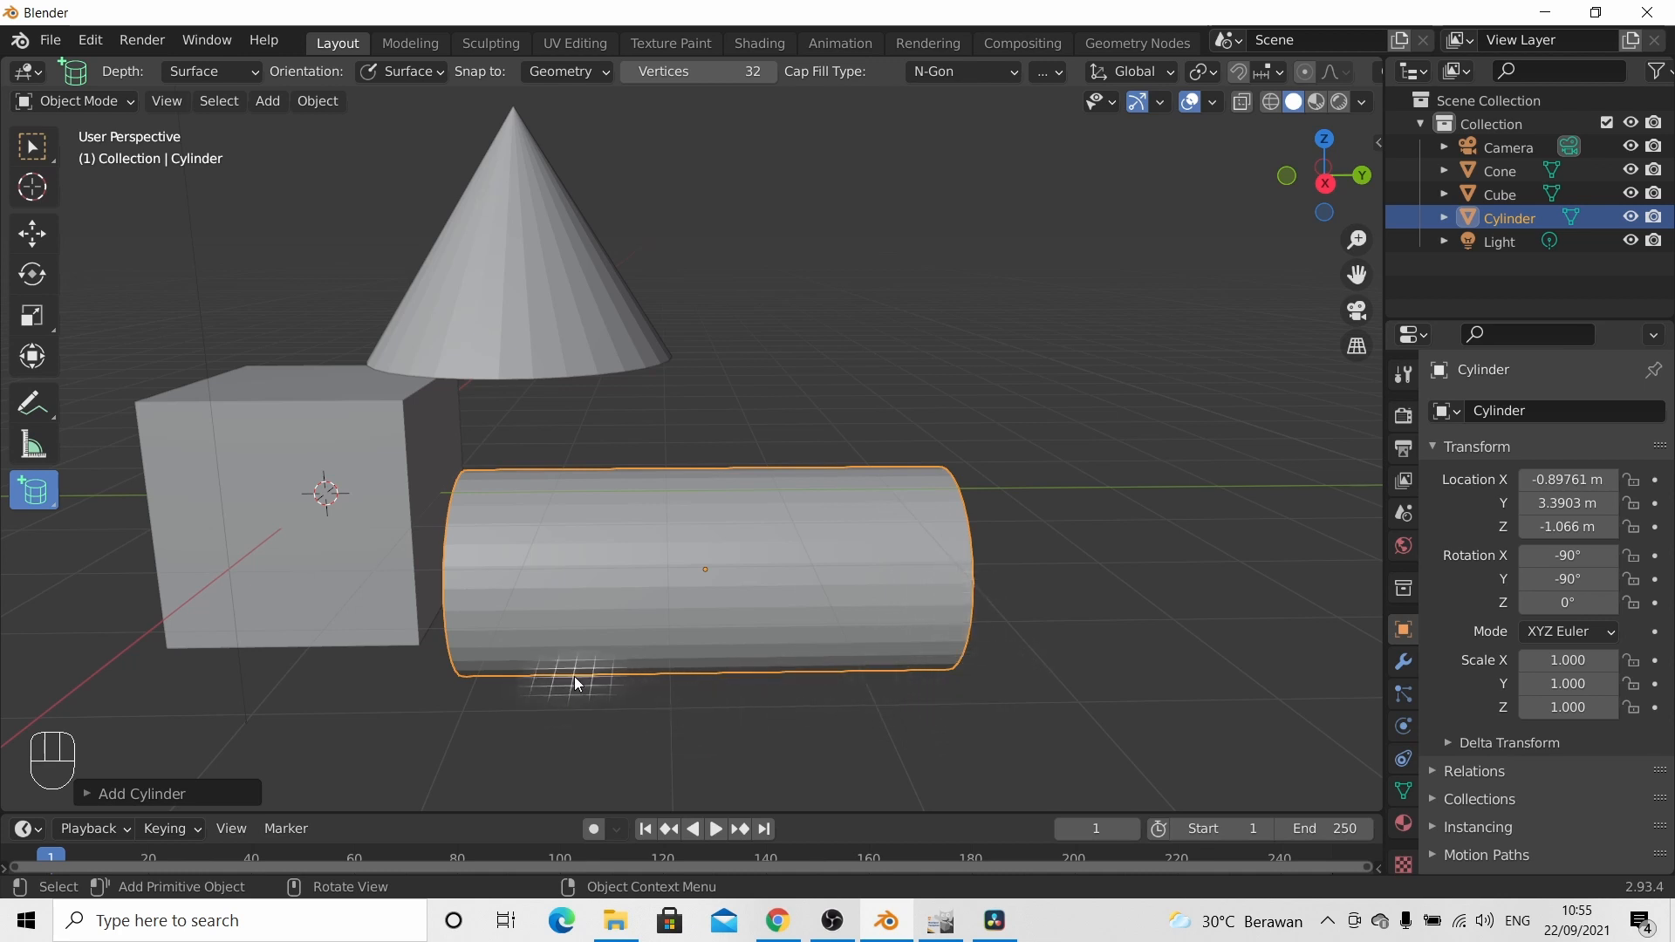
middle_drag(593, 663, 758, 512)
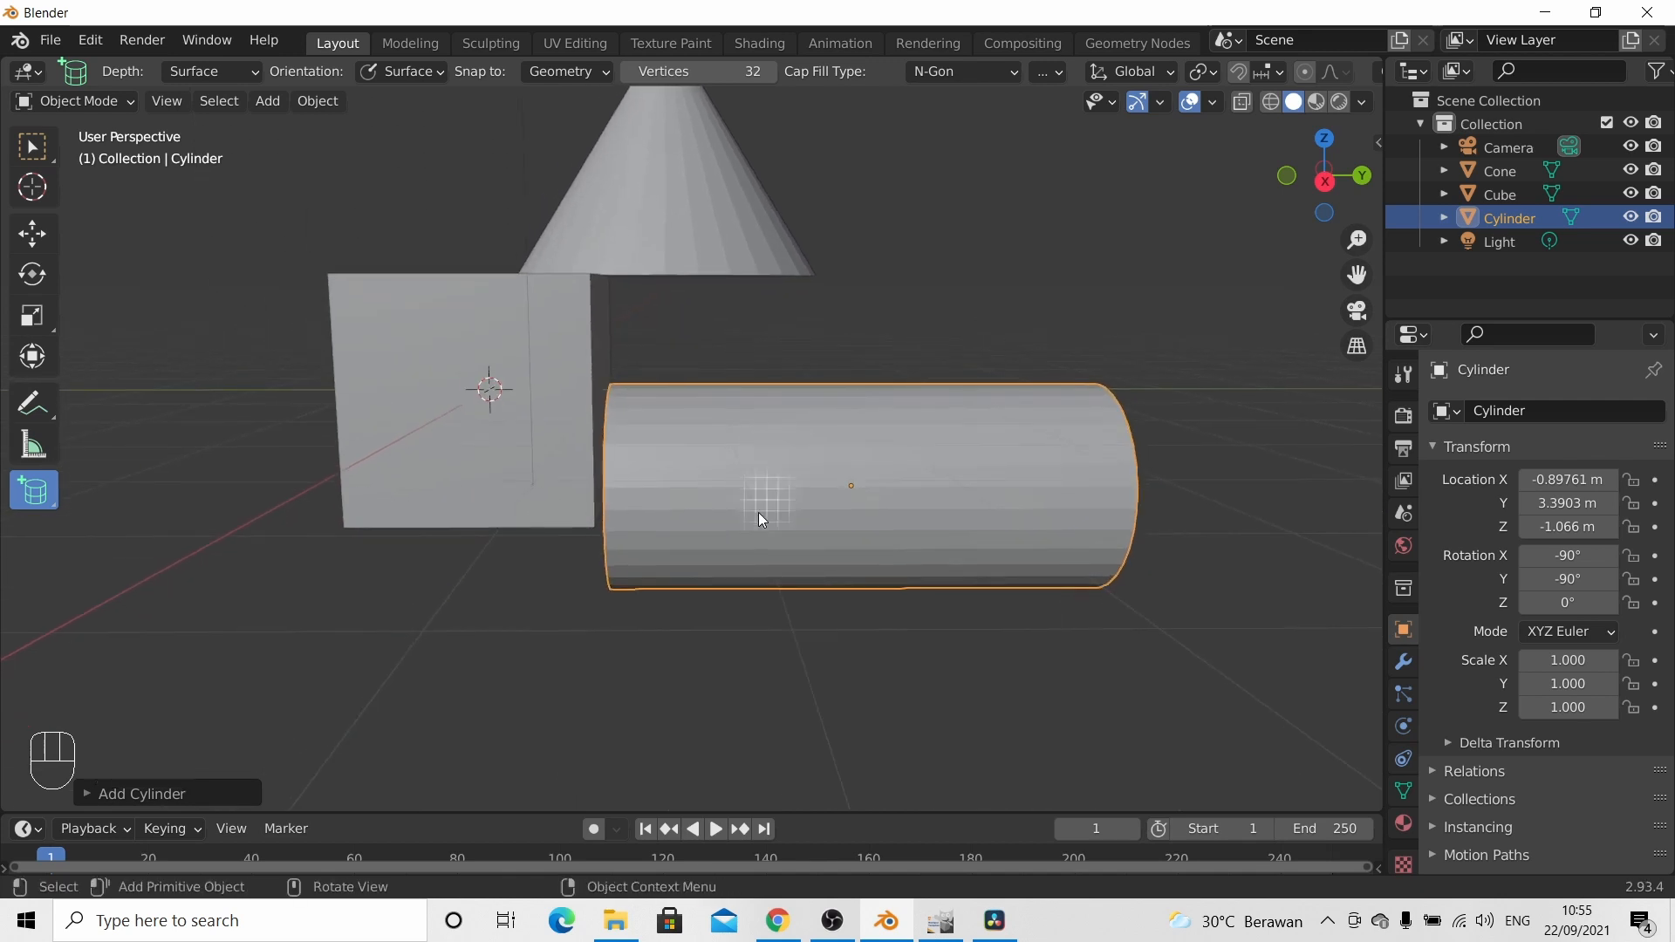
middle_drag(721, 604, 549, 616)
shift+middle_drag(877, 540, 907, 558)
mouse_move(636, 599)
middle_down()
mouse_move(722, 579)
mouse_move(644, 623)
middle_up()
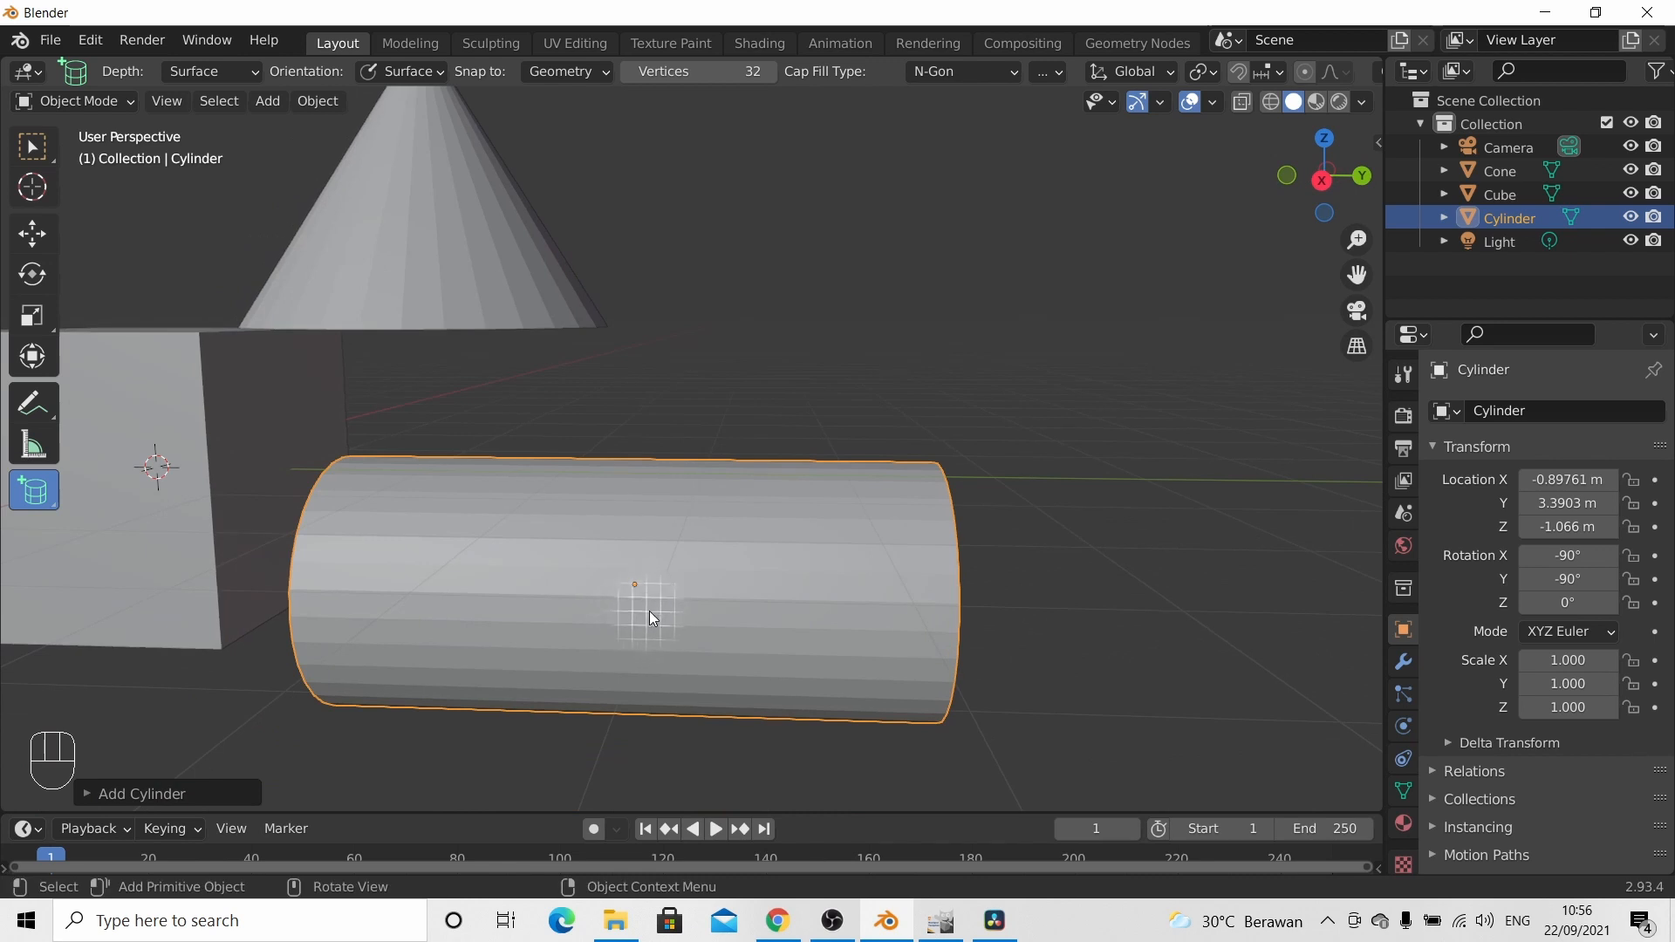